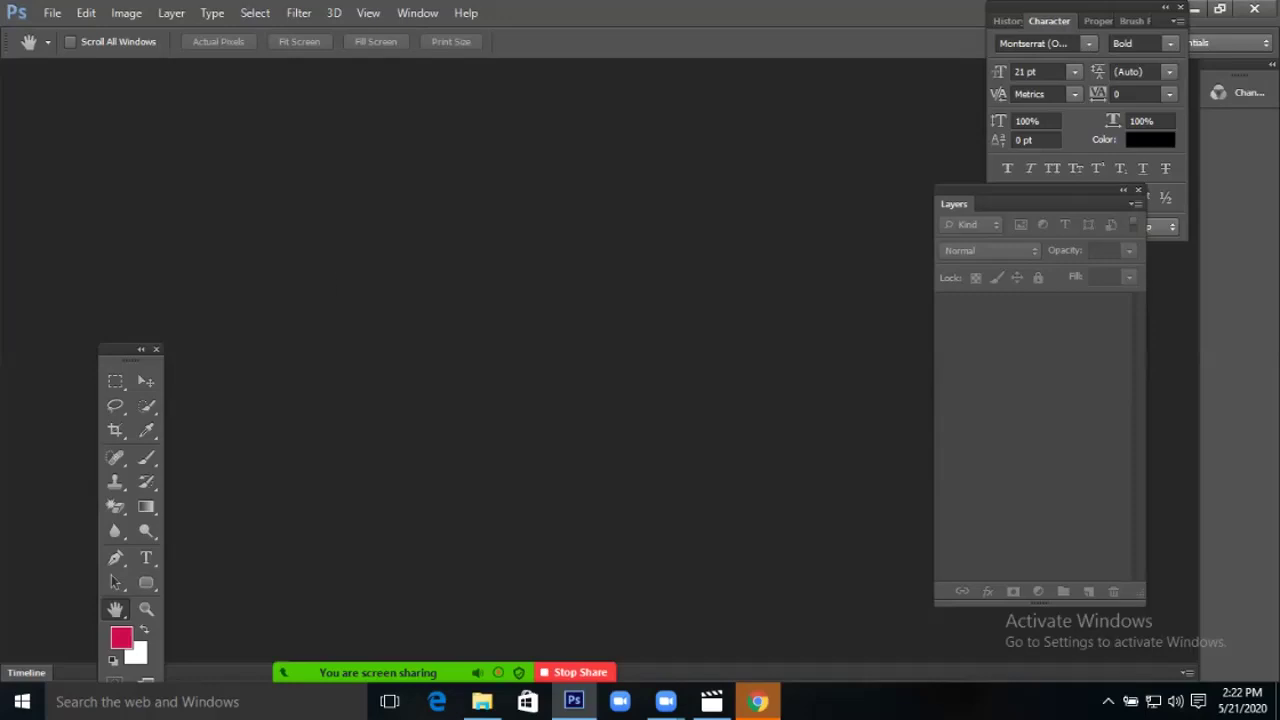
Create a new A5 document, 148 × 210 mm, at 300 pixels/inch in RGB Color with a white background.
key("ctrl+n")
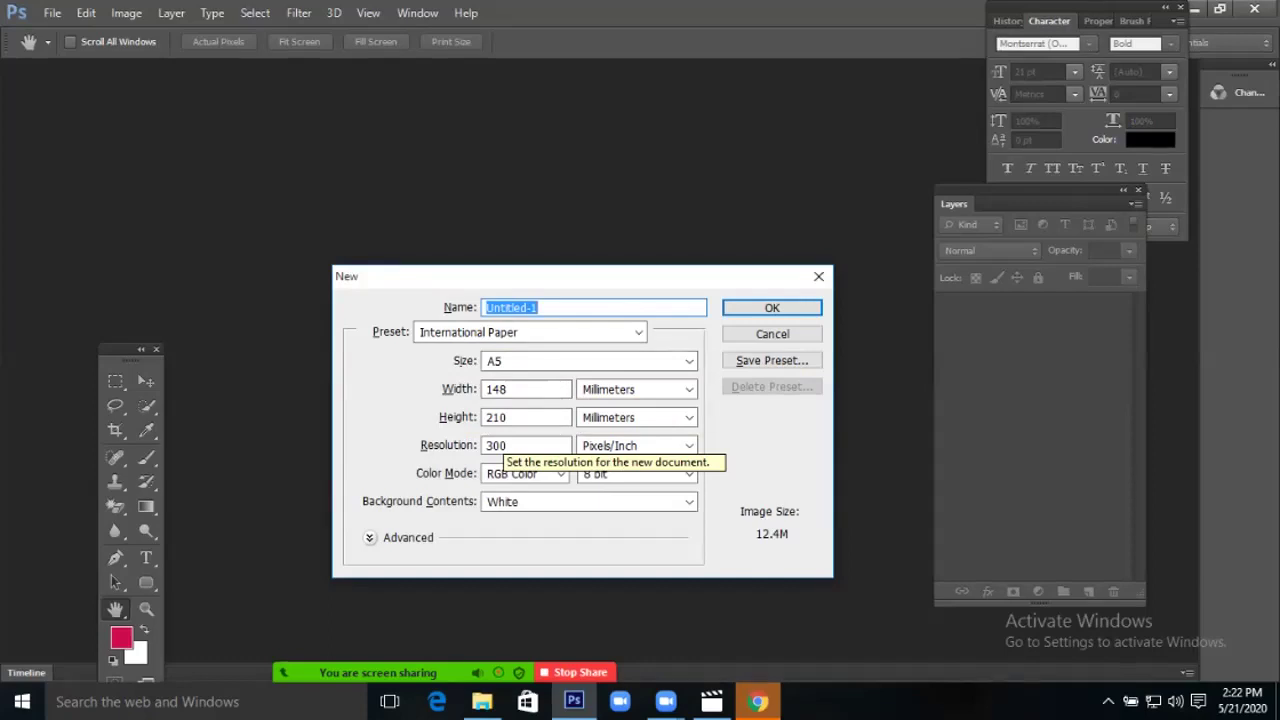
key("Return")
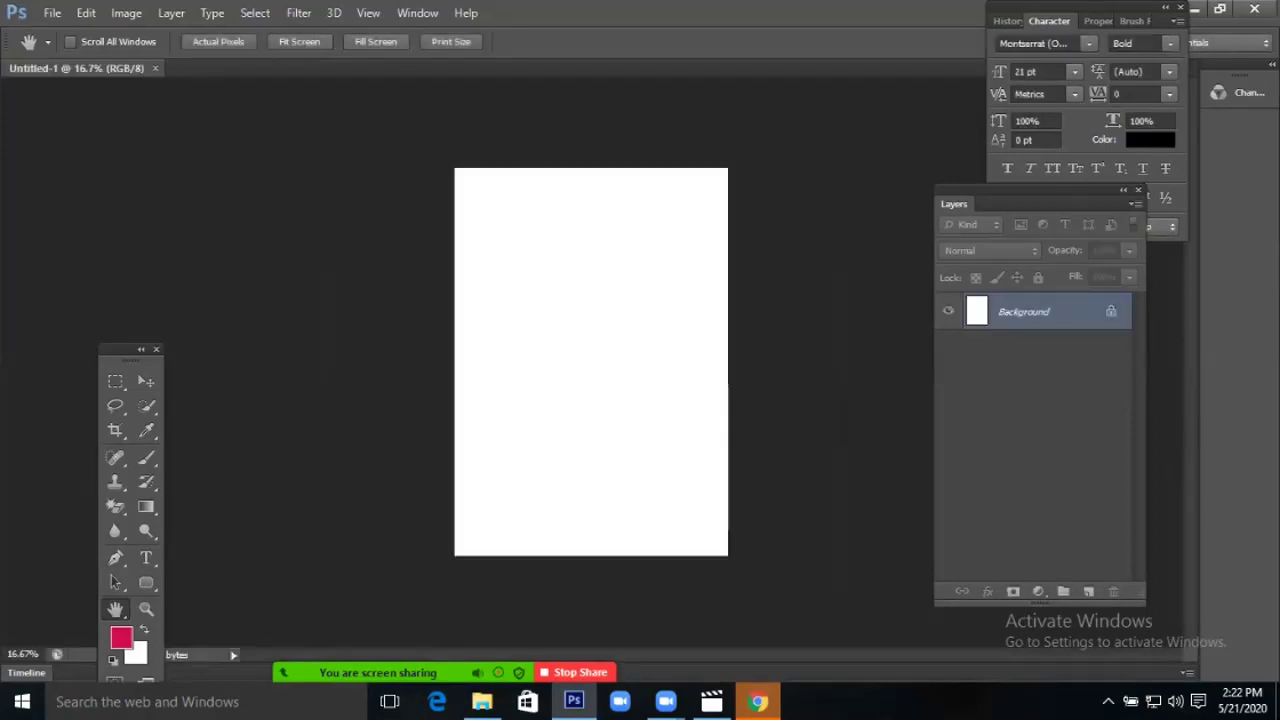
key("ctrl+plus")
left_click_drag(560, 352, 553, 364)
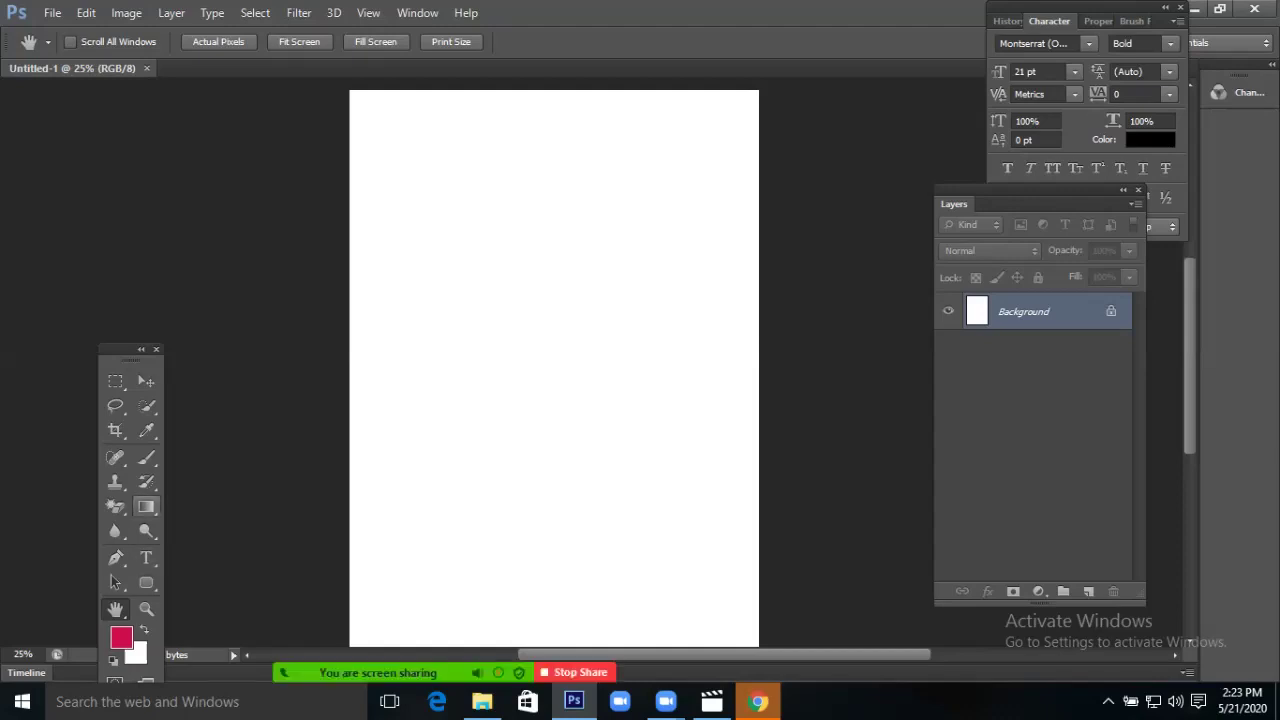
Fill the background with a radial crimson-to-black gradient running from the page's upper-left corner toward its lower-right area.
left_click(146, 507)
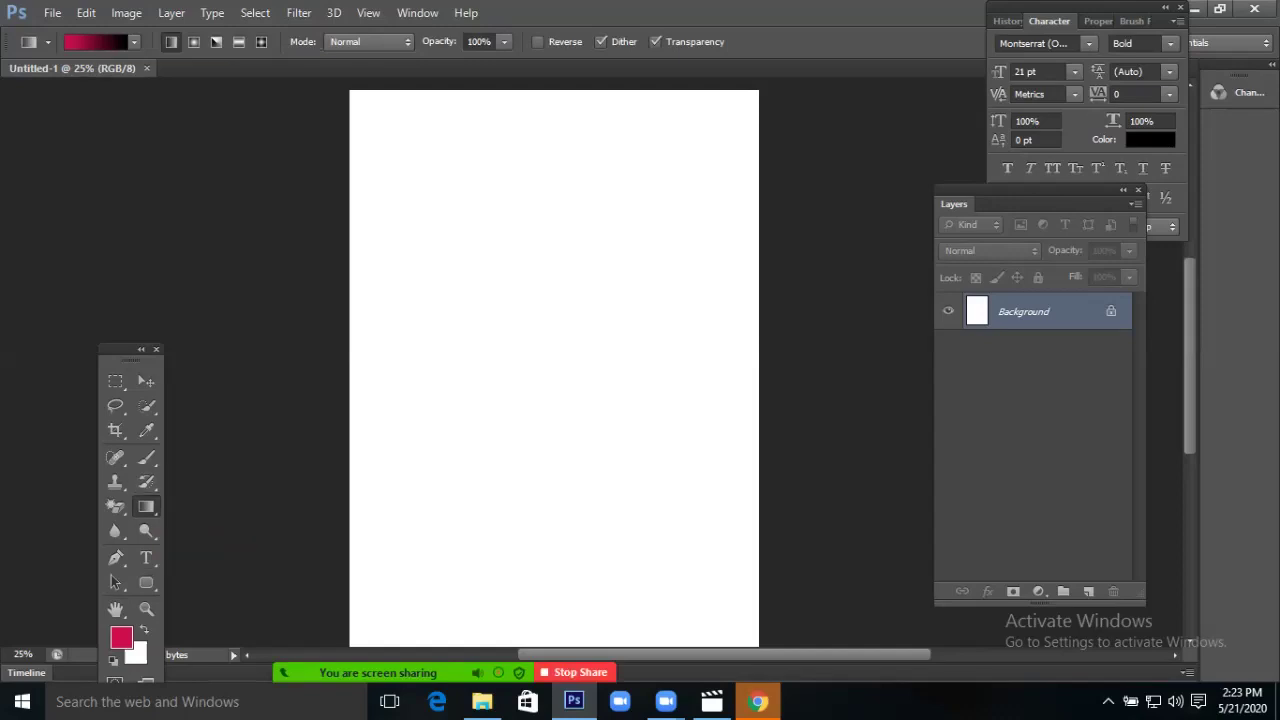
left_click(97, 41)
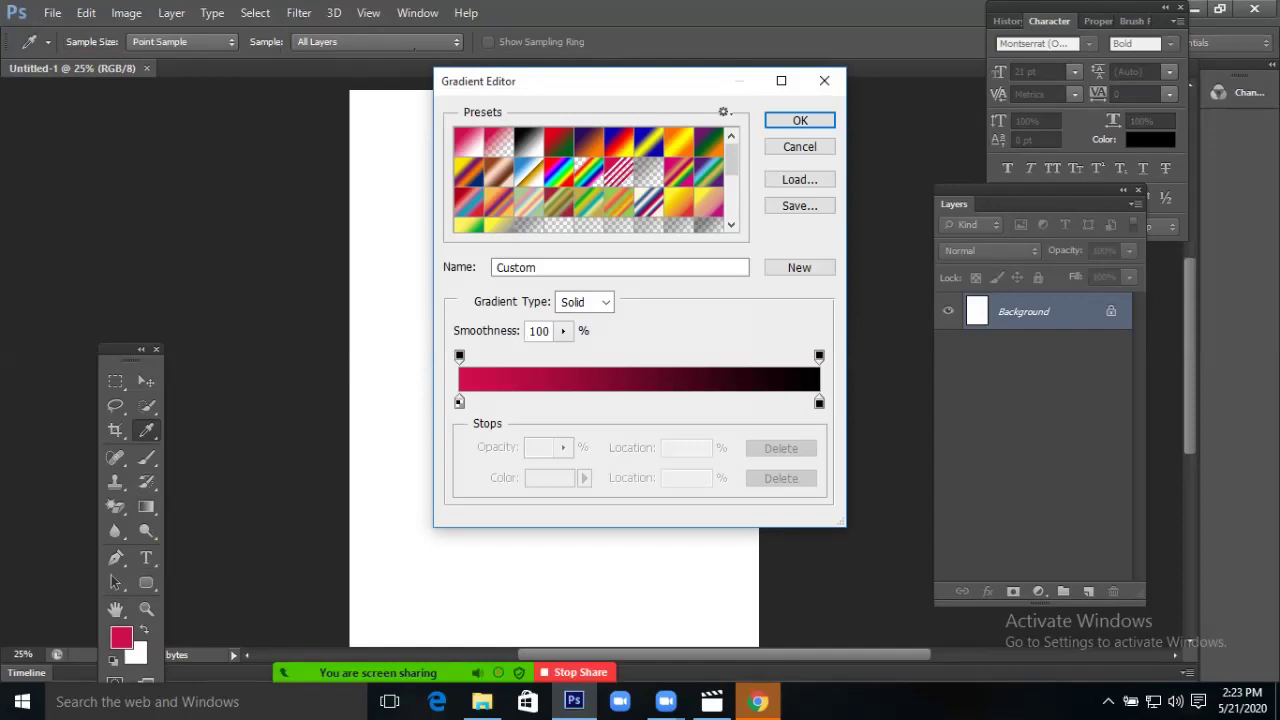
key("Return")
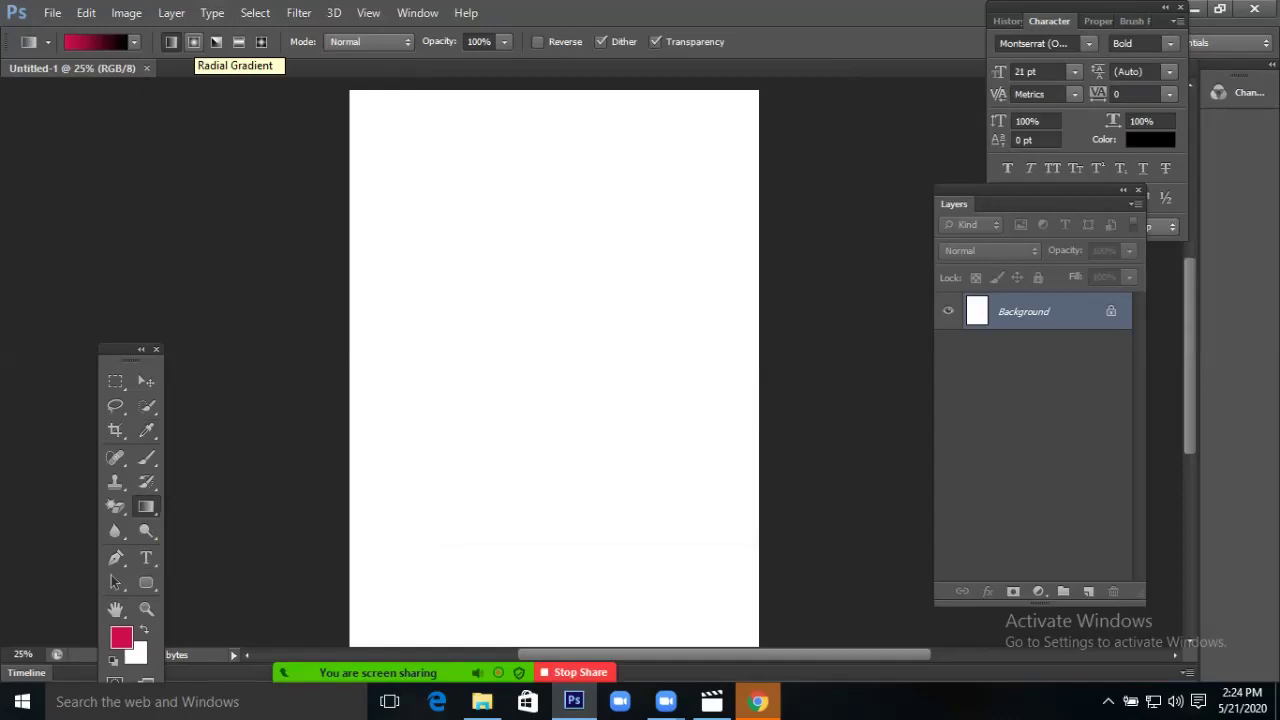
left_click(193, 41)
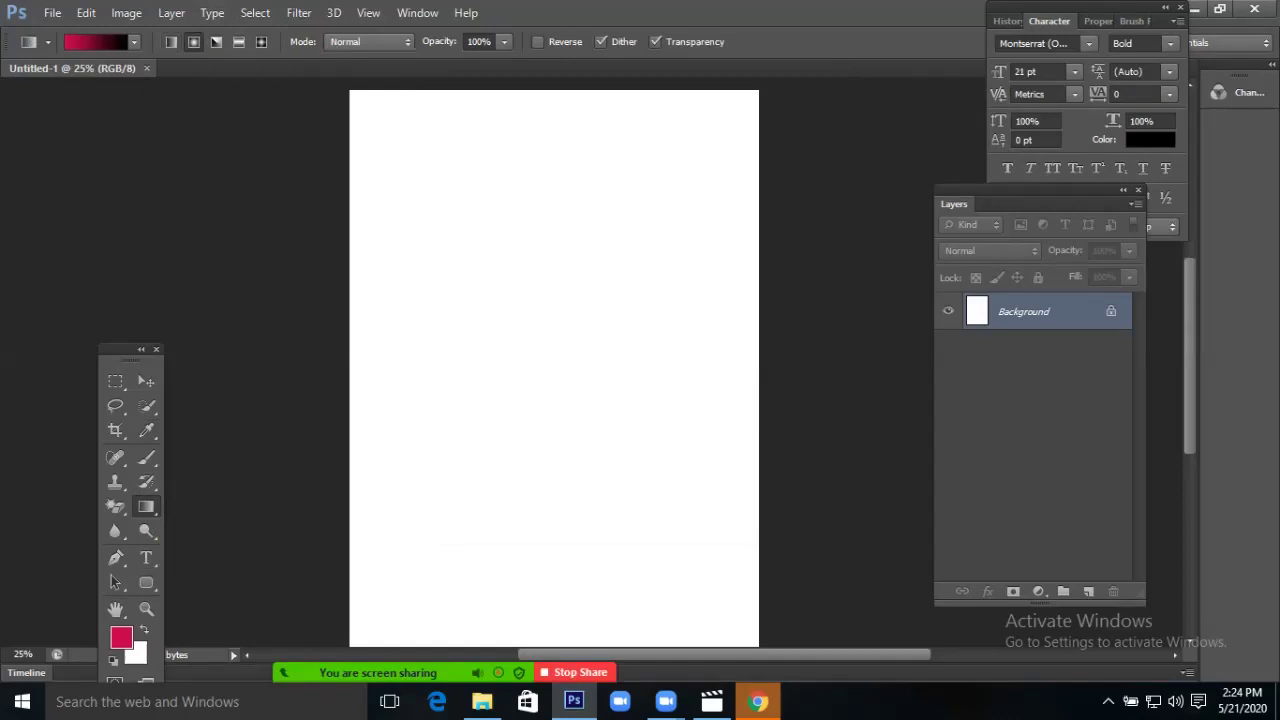
left_click_drag(365, 104, 728, 496)
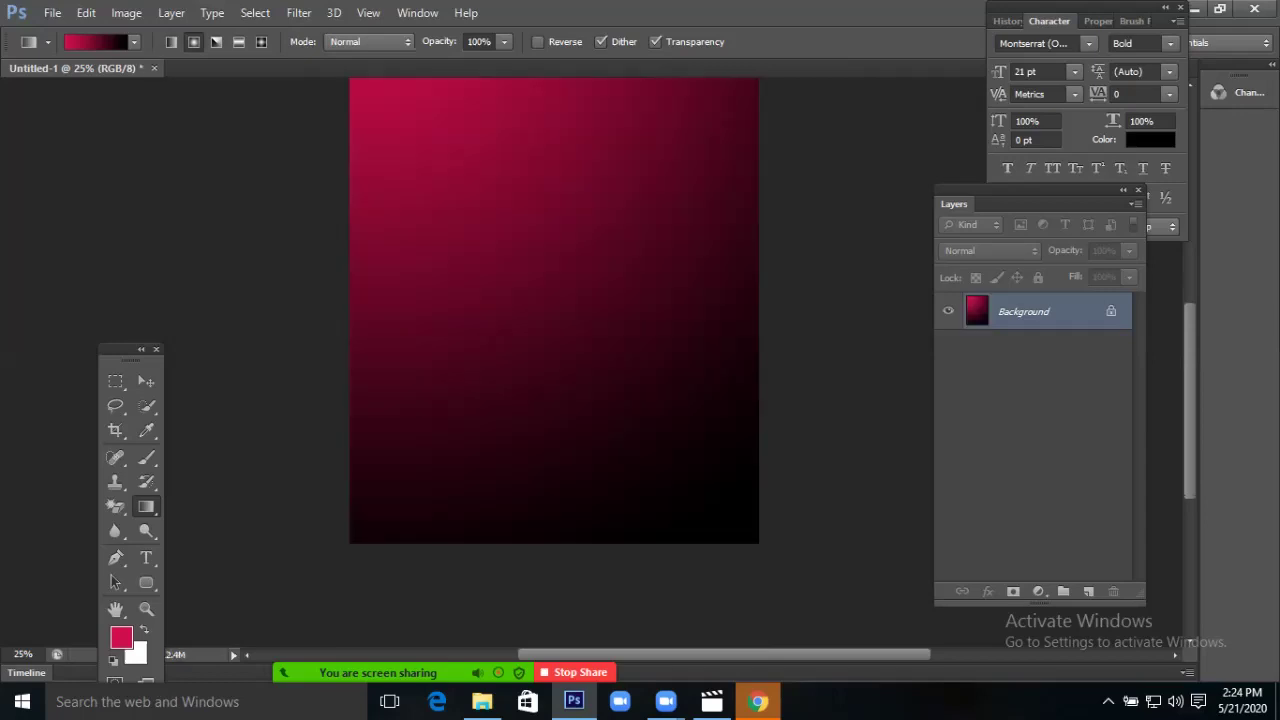
Add the text "BE DISCIPLINE" in 21 pt Montserrat Bold, black, near the upper-left part of the page.
key("h")
left_click_drag(554, 310, 494, 438)
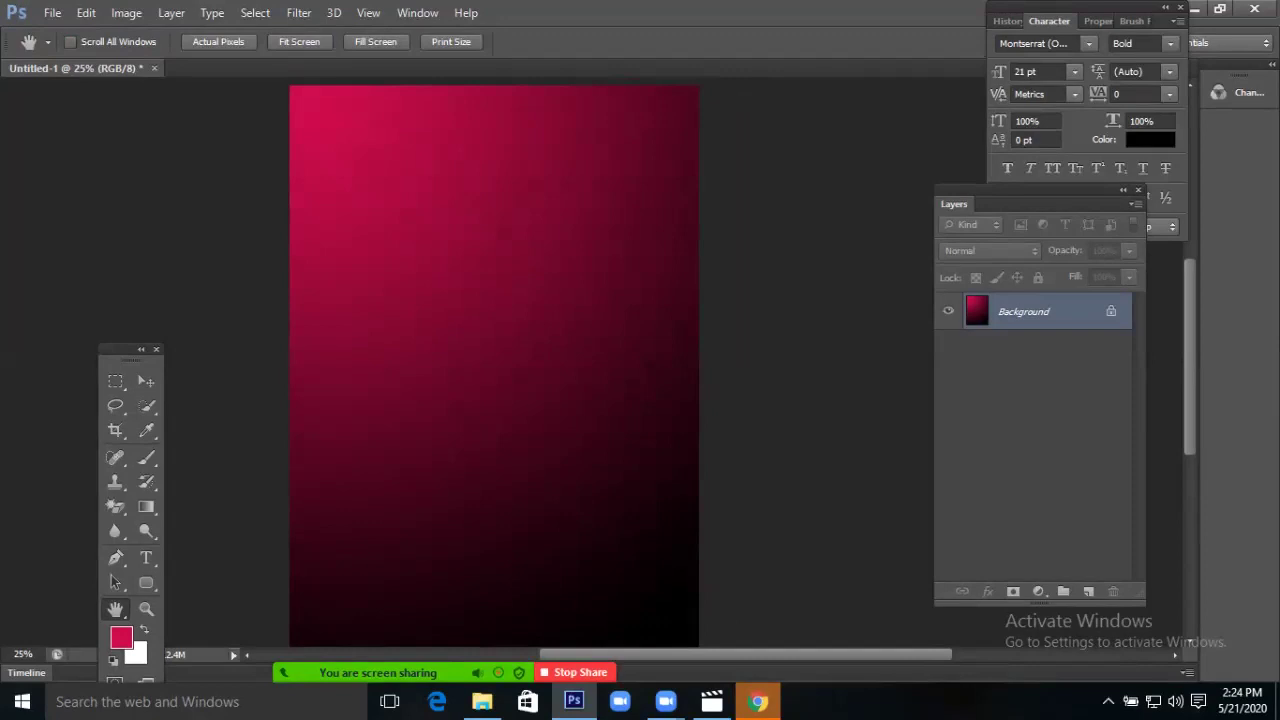
left_click(146, 381)
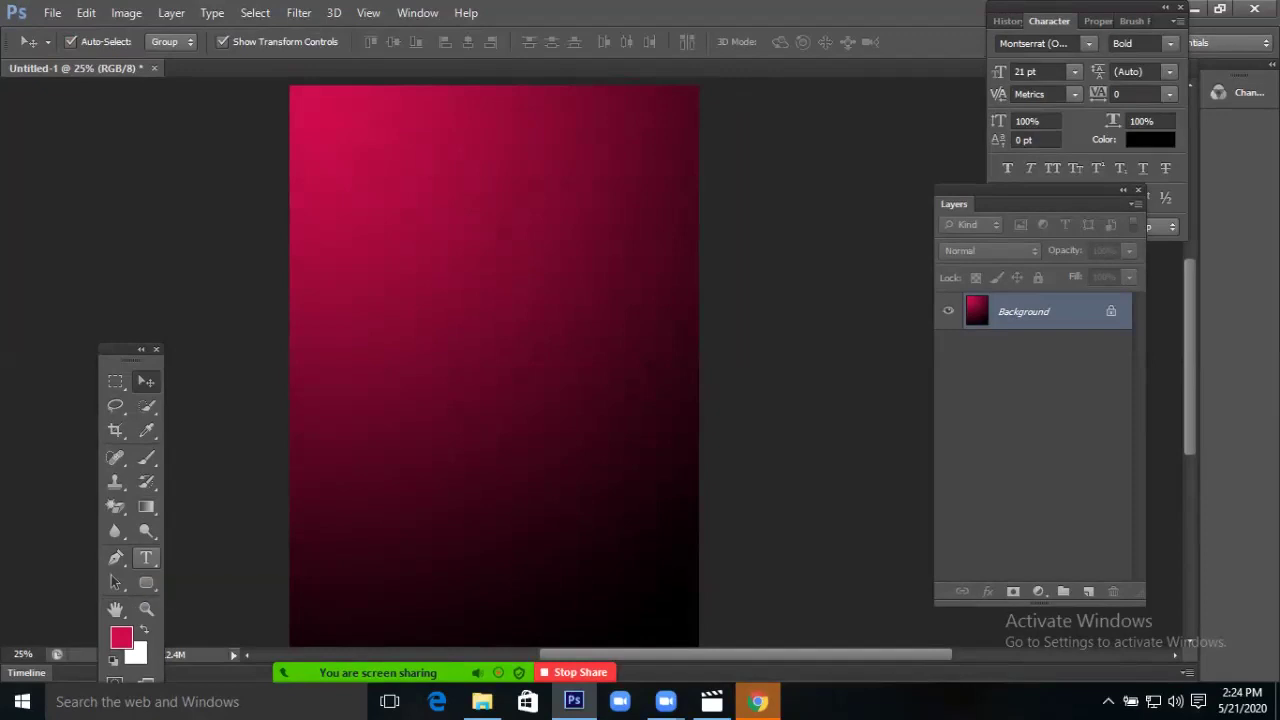
left_click(146, 557)
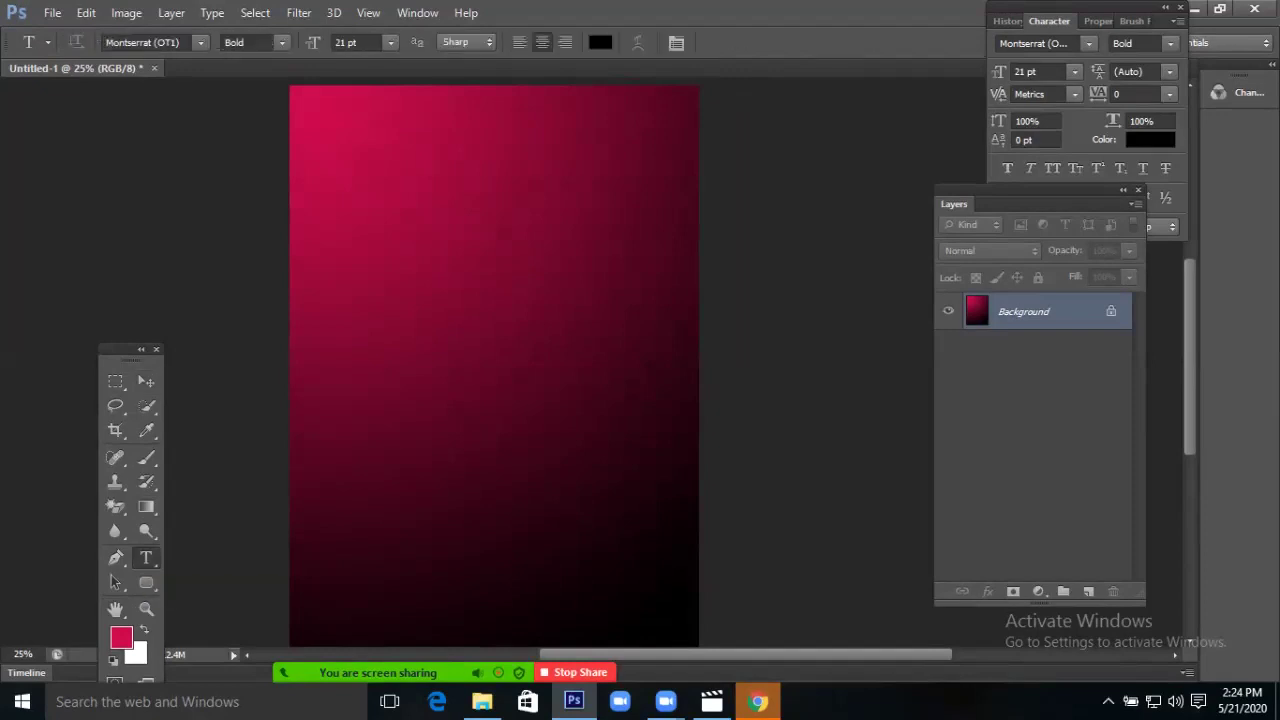
left_click(378, 163)
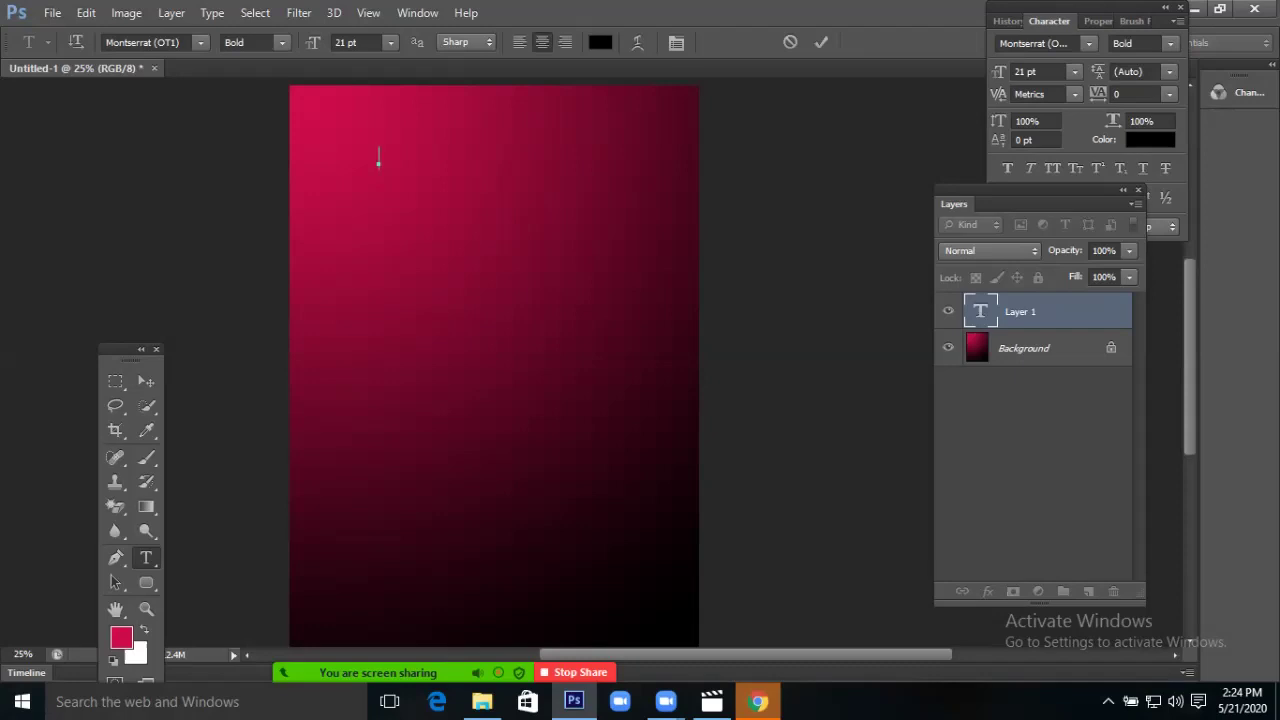
type("BE DISCI")
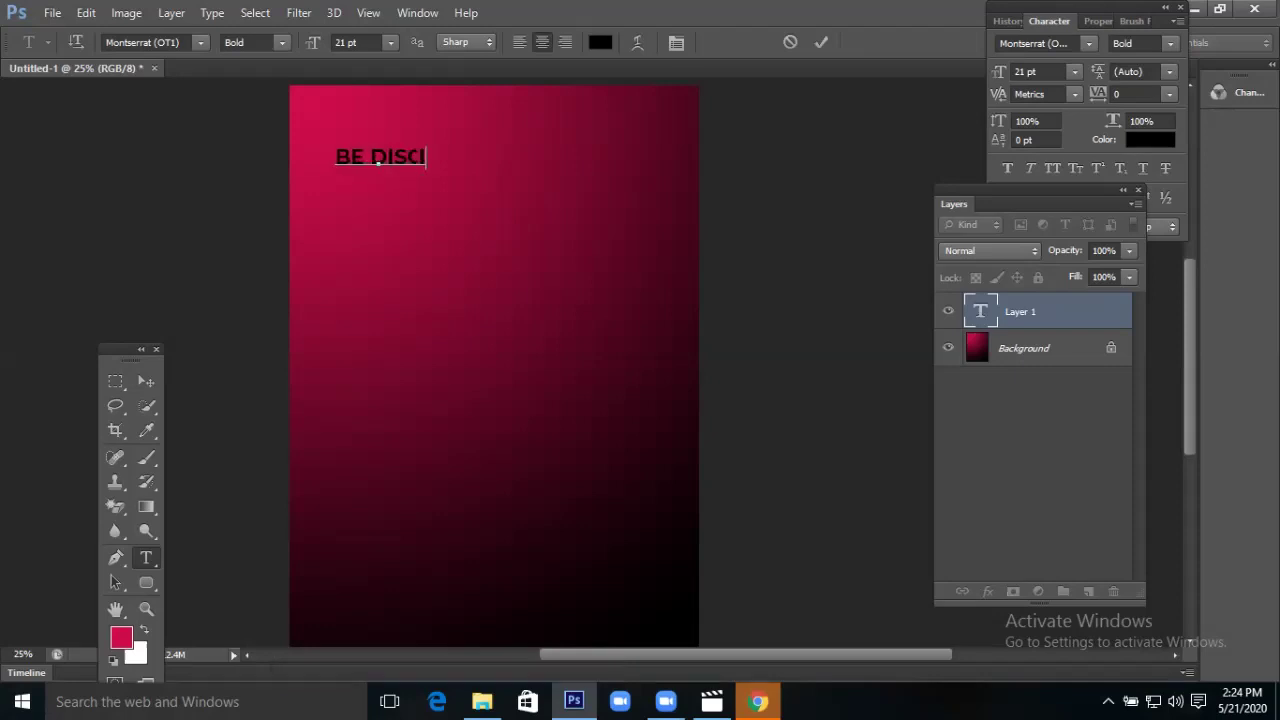
type("PLINED")
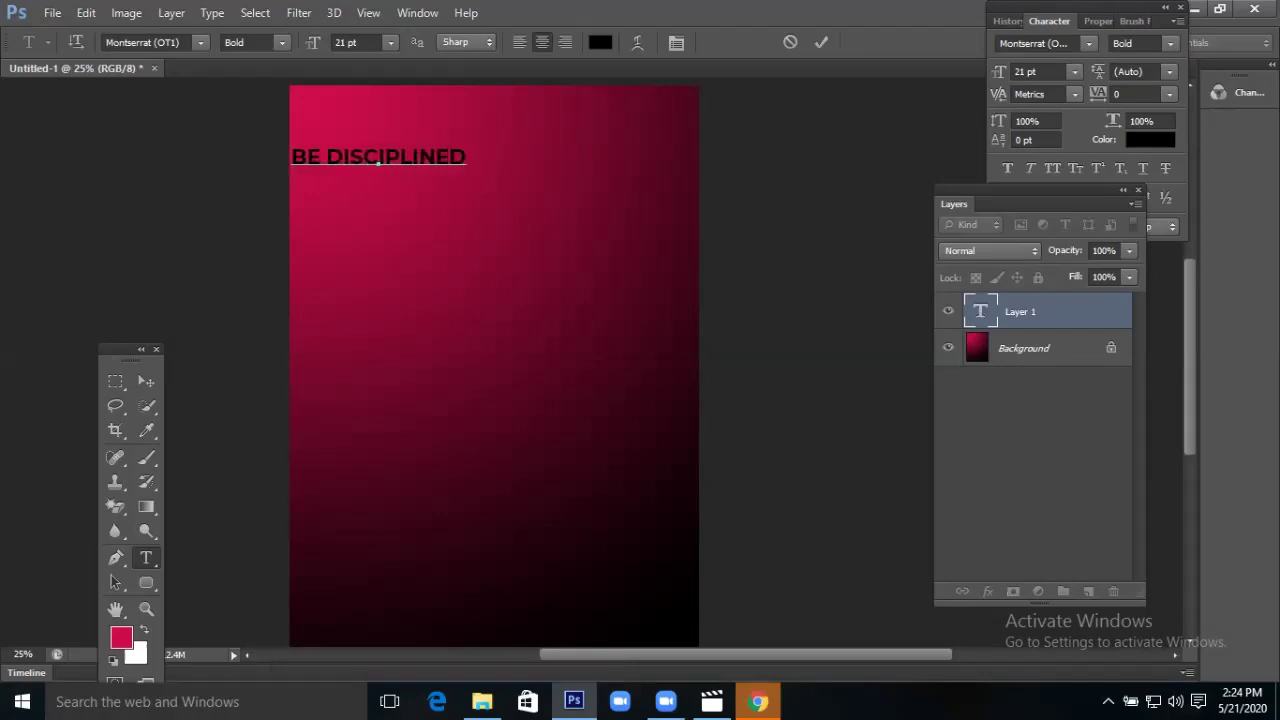
key("BackSpace")
key("BackSpace")
type("E")
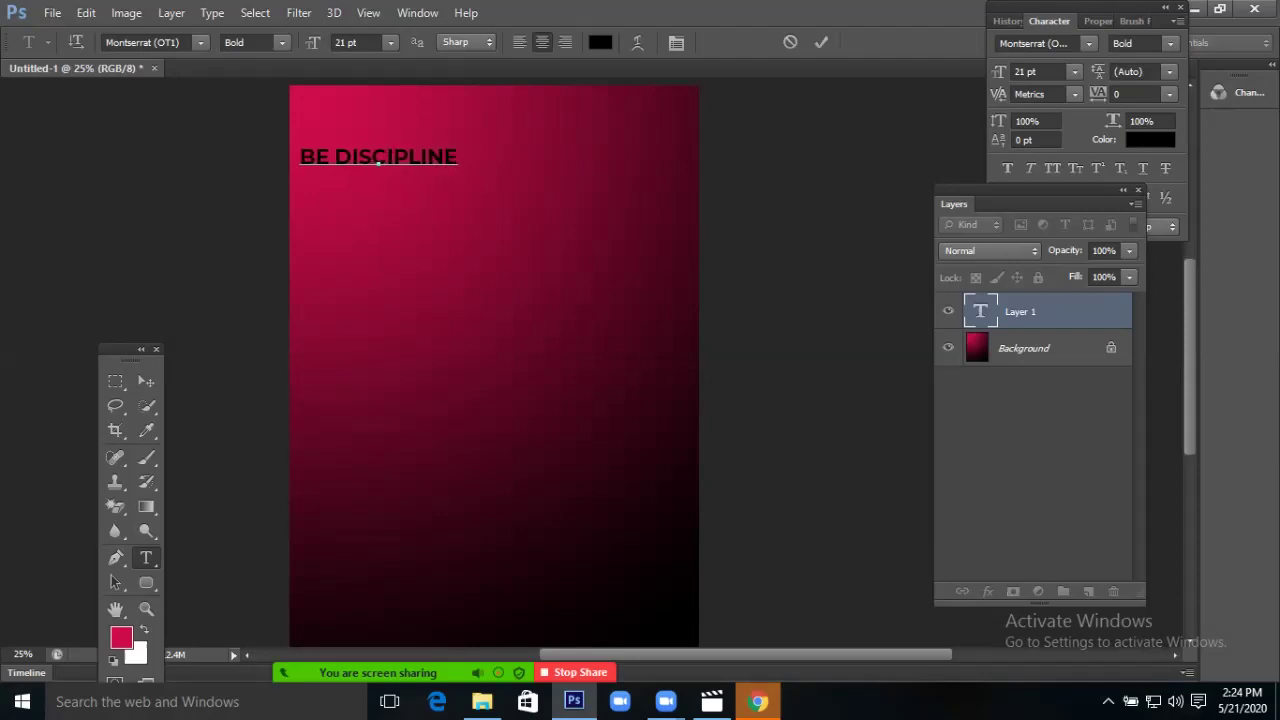
Move the "BE DISCIPLINE" text to the horizontal centre of the page's upper part and scale it to about 172%.
left_click(146, 381)
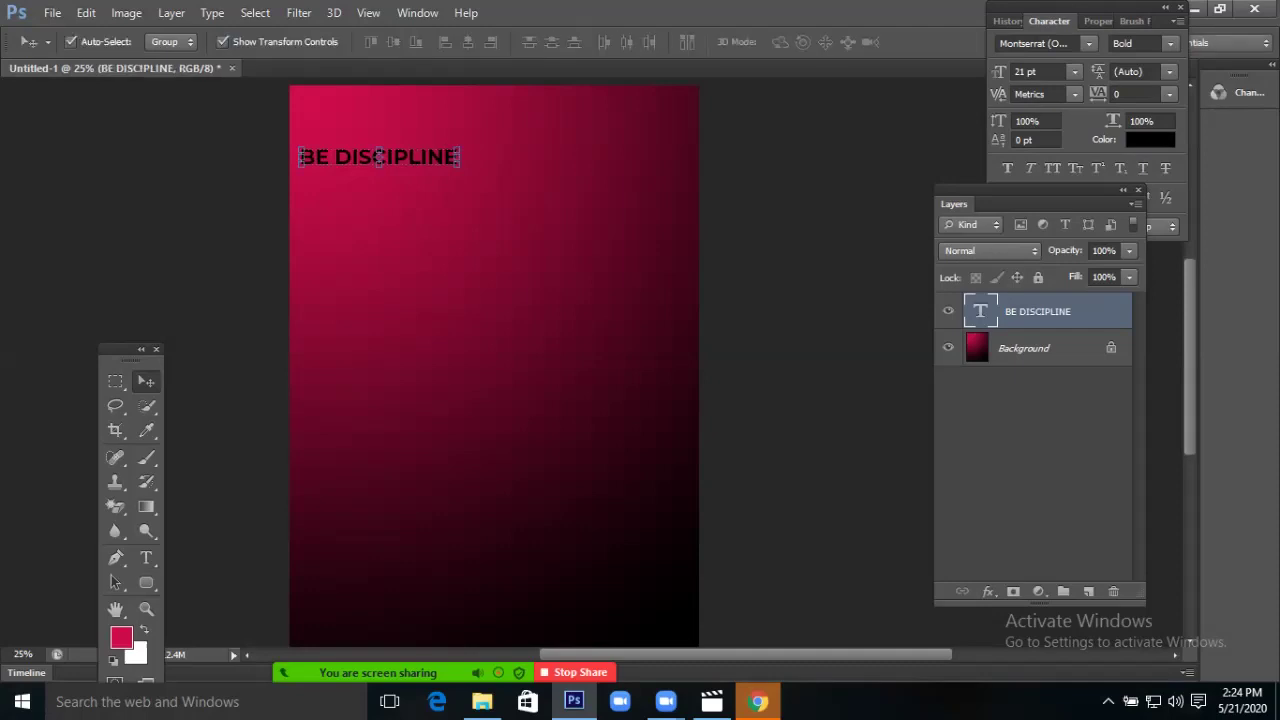
left_click_drag(378, 156, 487, 190)
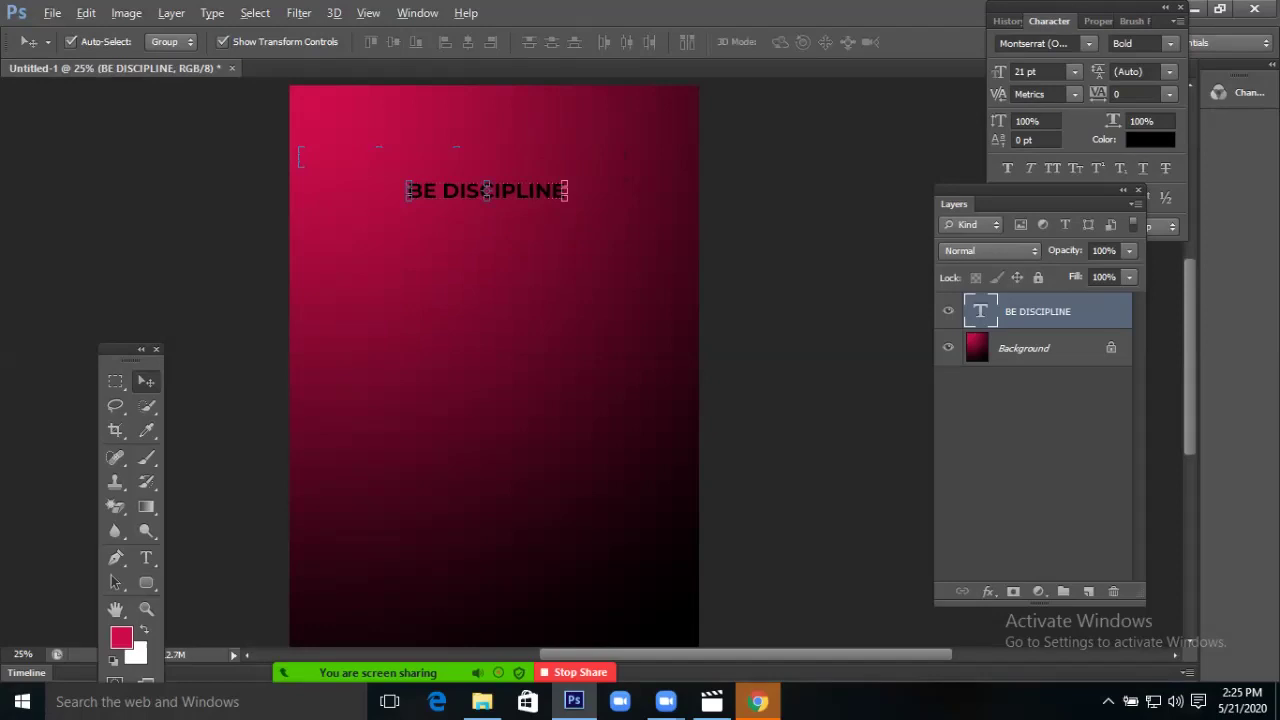
key("ctrl+t")
left_click_drag(567, 182, 622, 172)
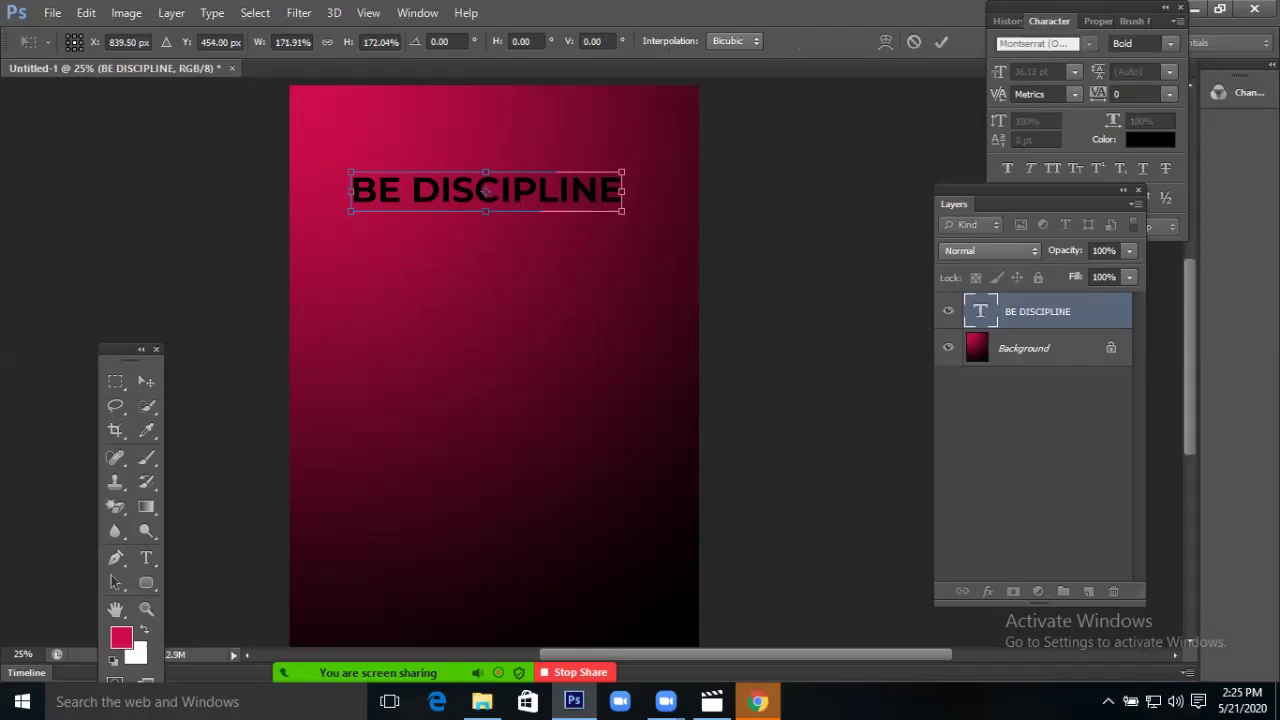
key("Return")
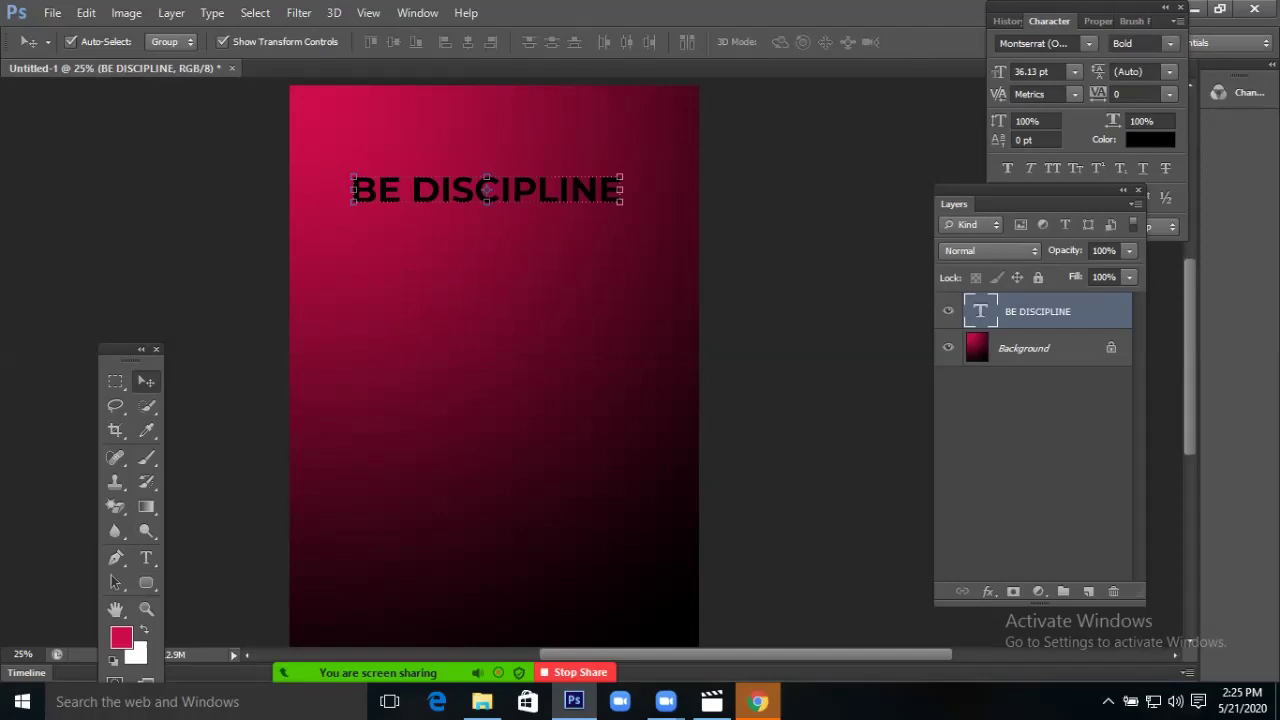
Apply a Bevel & Emboss effect to the "BE DISCIPLINE" layer with depth 980%, size 62 px and soften 0 px.
double_click(1090, 311)
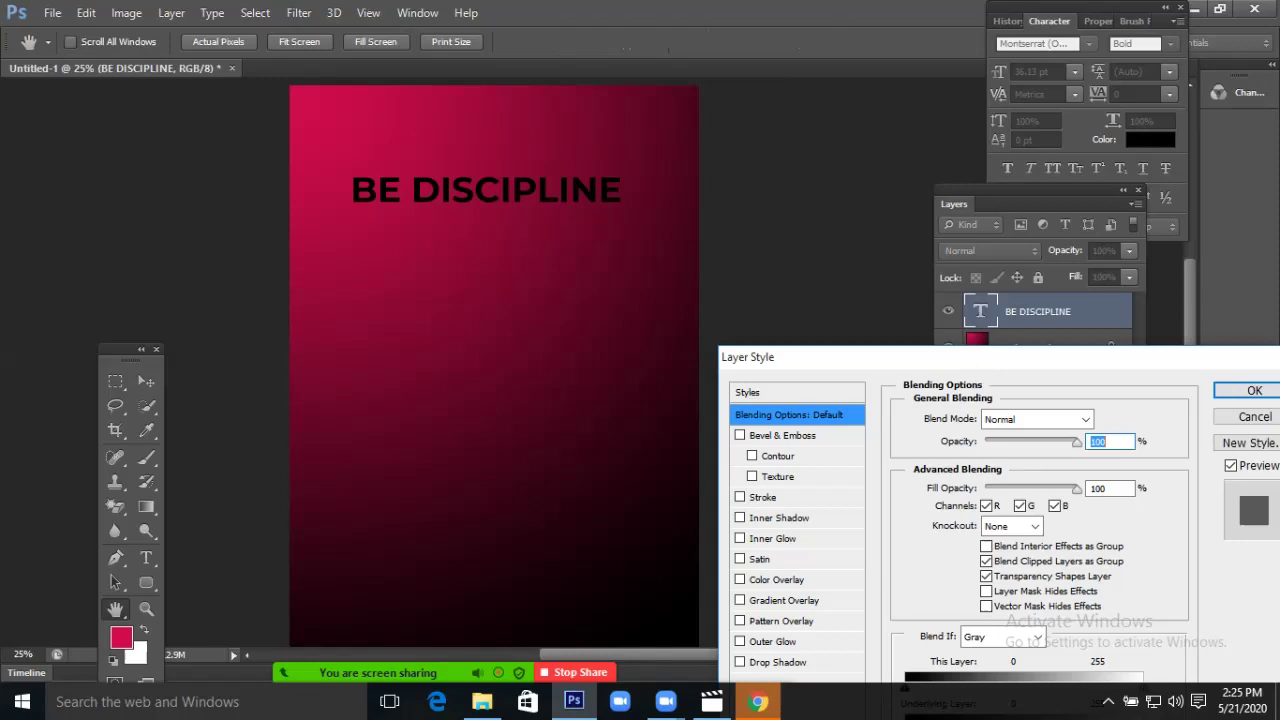
left_click(740, 435)
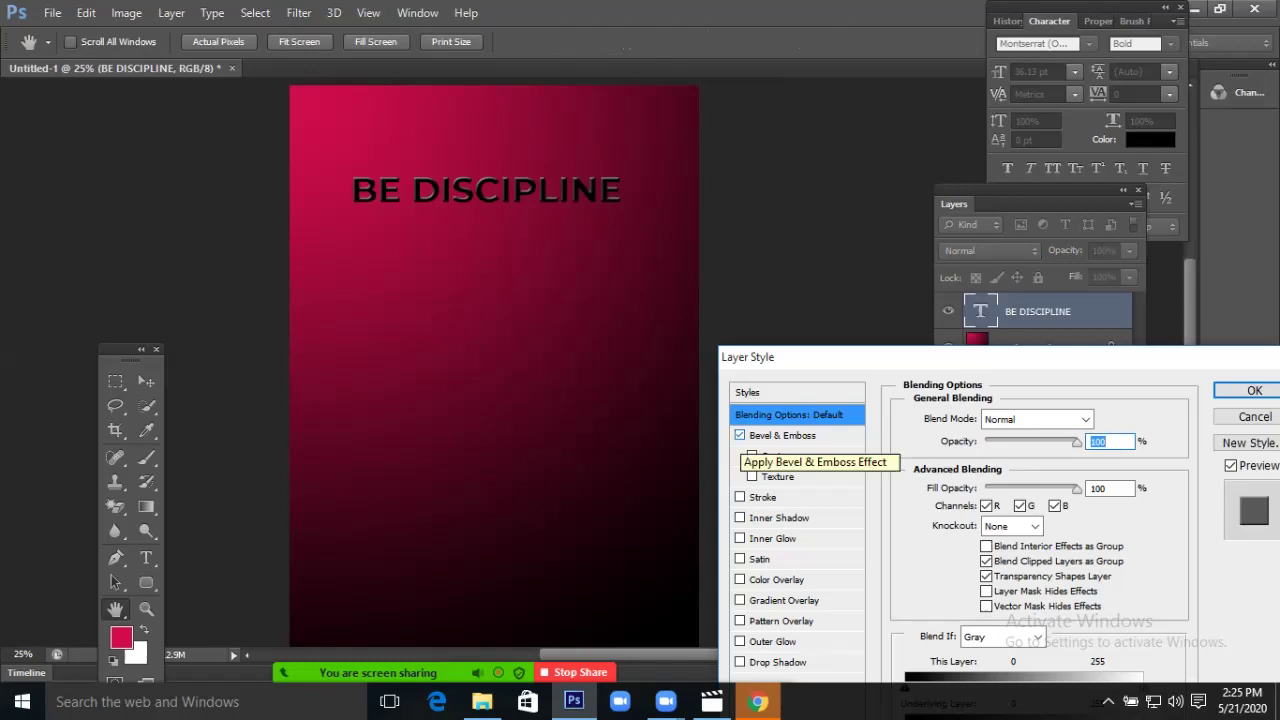
left_click(760, 435)
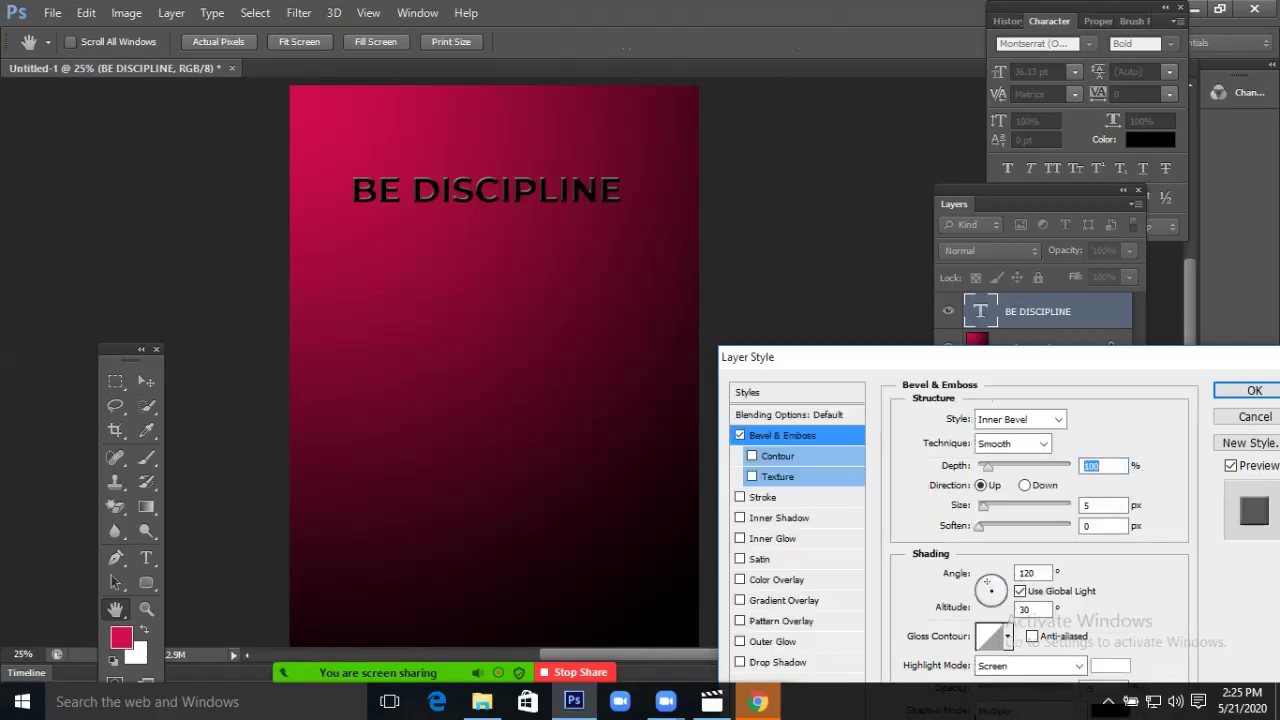
mouse_move(983, 506)
left_mouse_down()
mouse_move(1021, 506)
mouse_move(1005, 507)
left_mouse_up()
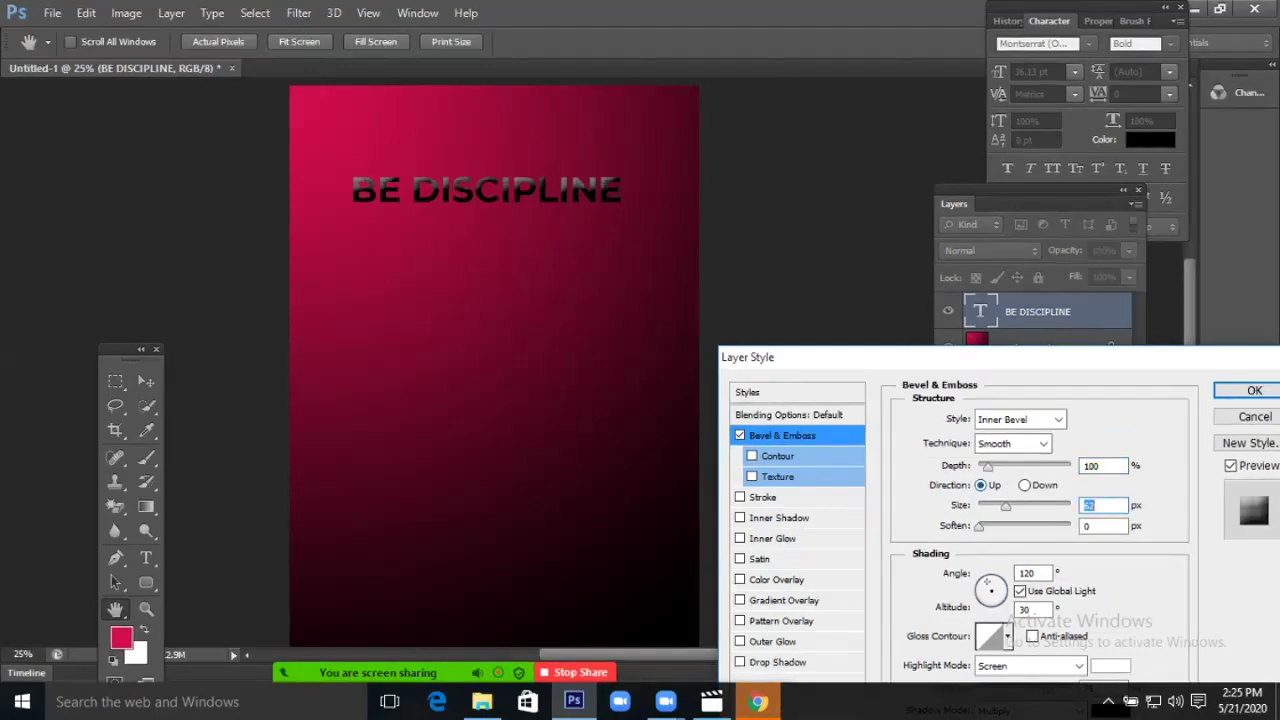
left_click_drag(987, 467, 1068, 467)
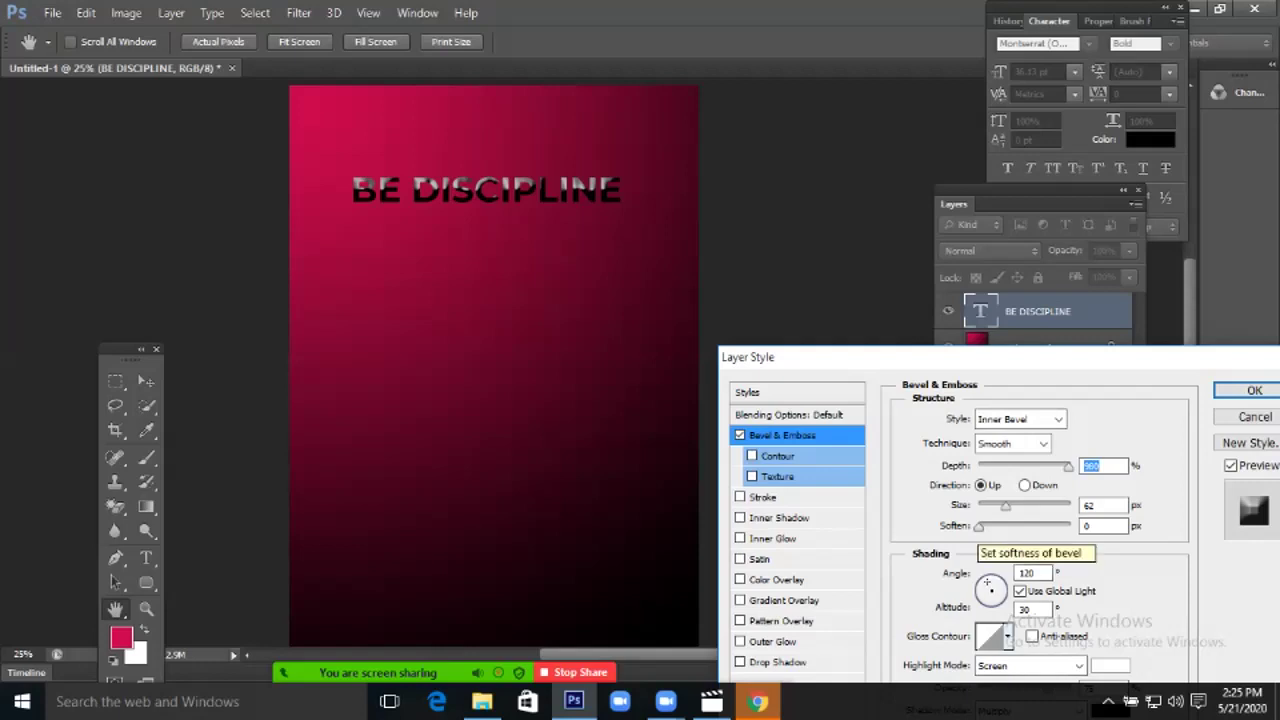
mouse_move(978, 527)
left_mouse_down()
mouse_move(1005, 527)
mouse_move(978, 527)
left_mouse_up()
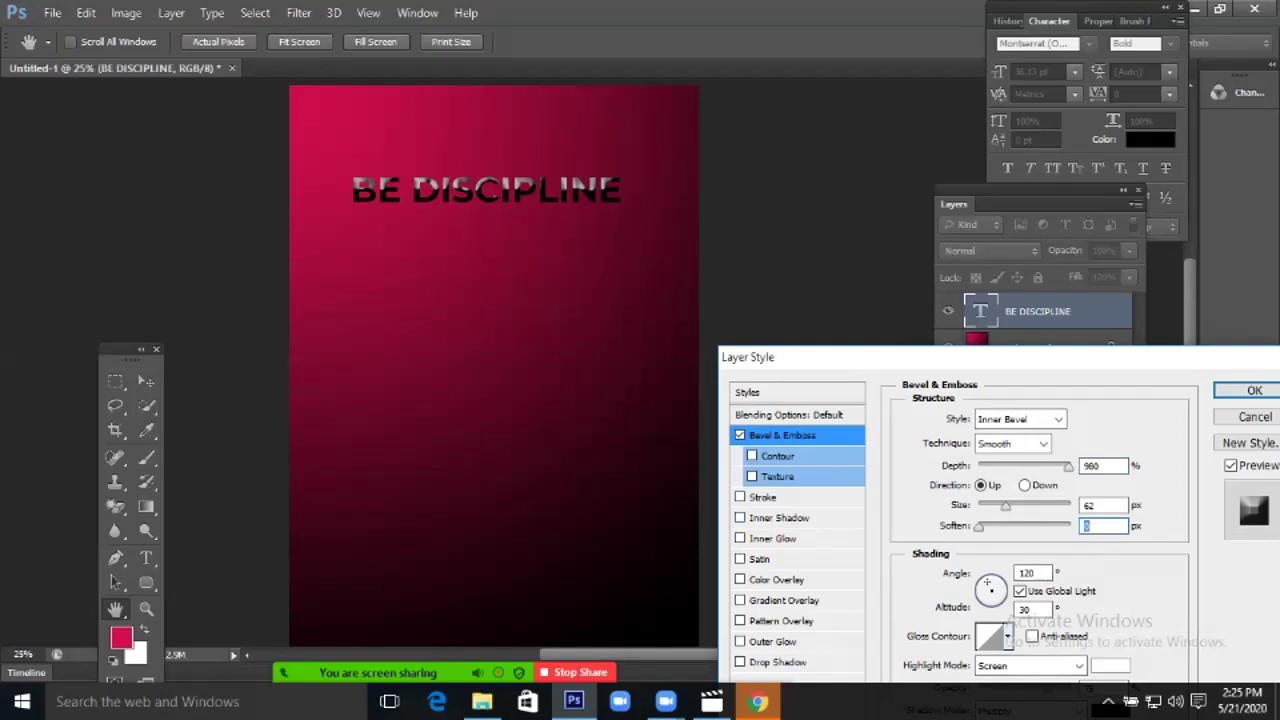
Try several gloss contours for the text's bevel and choose Rolling Slope - Descending.
left_click_drag(1000, 357, 964, 187)
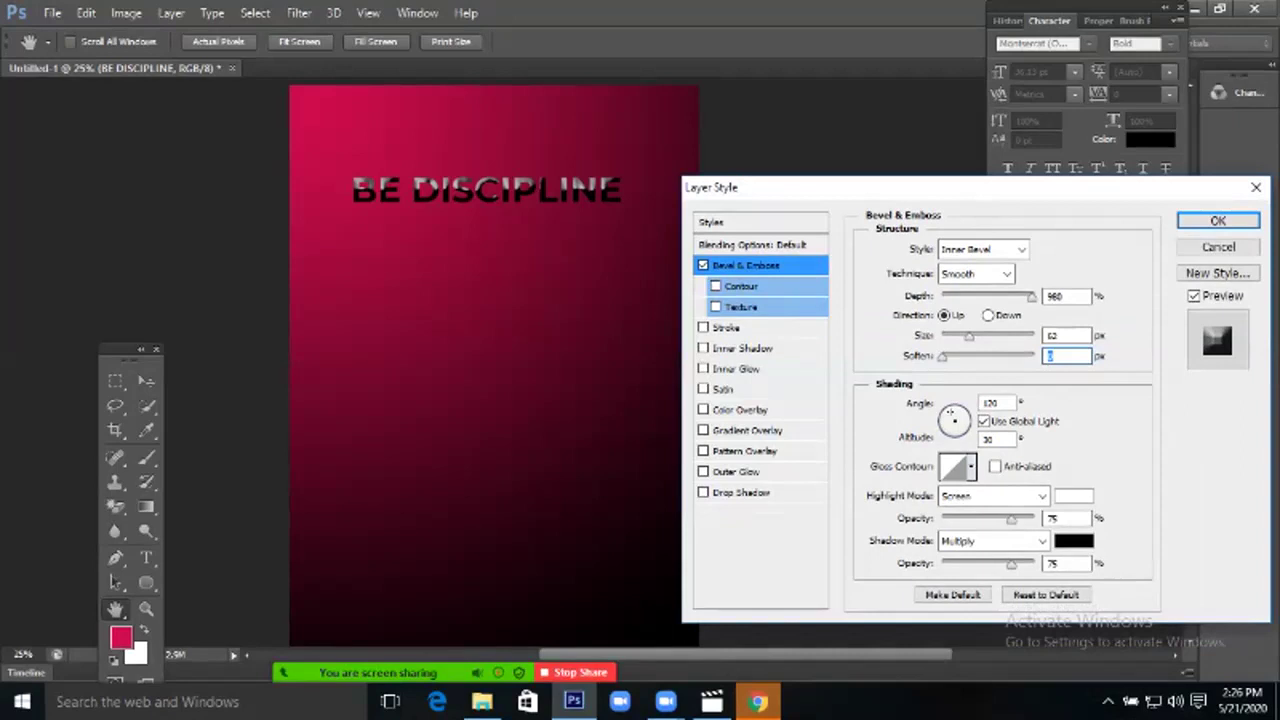
left_click(970, 466)
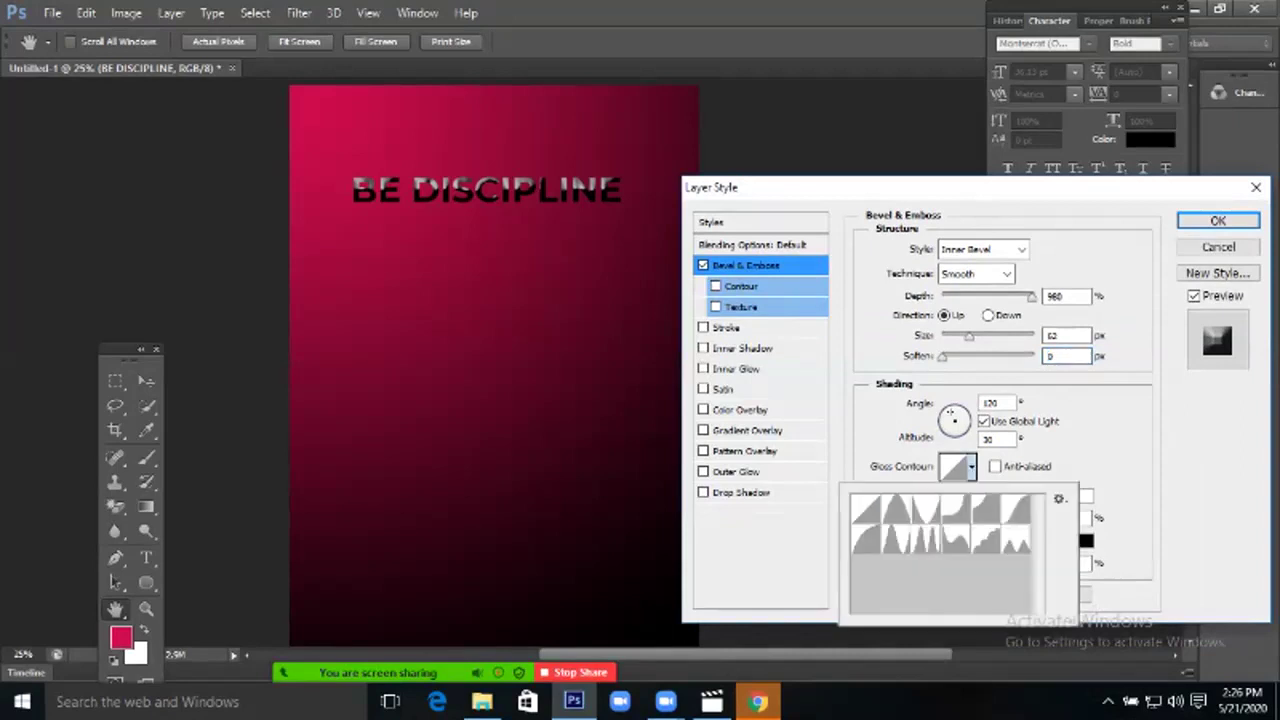
left_click(925, 510)
left_click(955, 510)
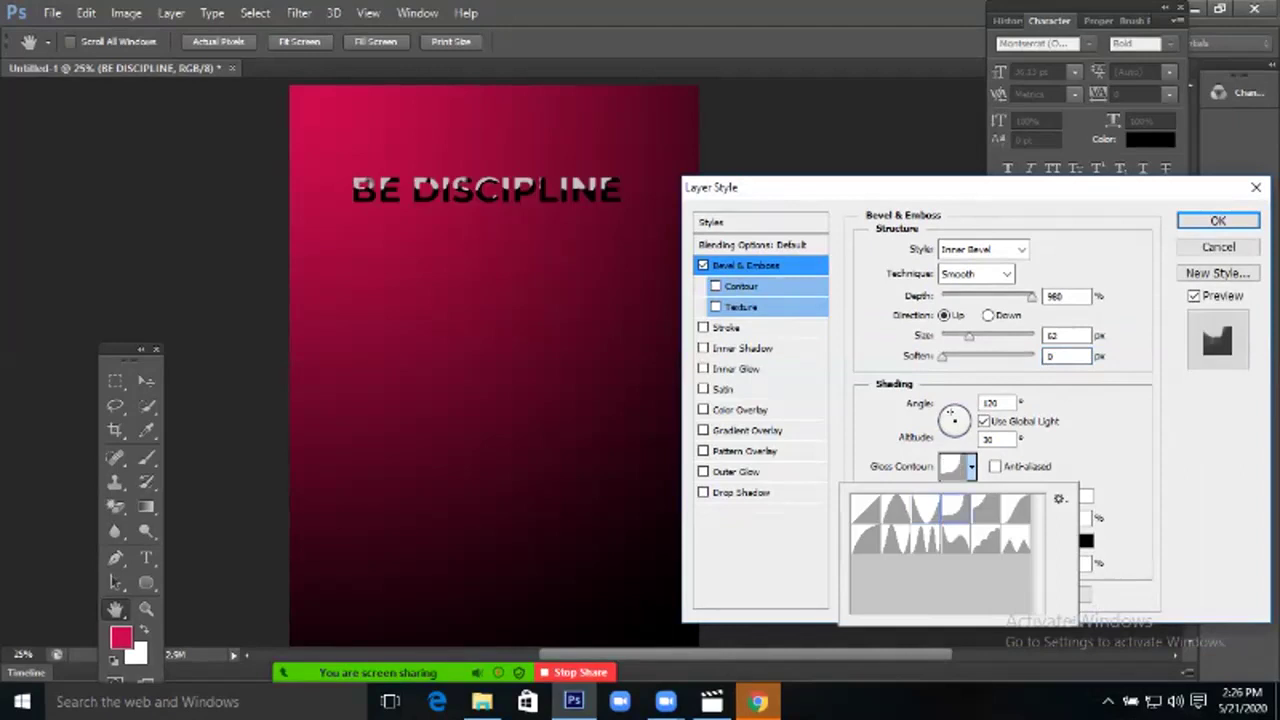
left_click(985, 510)
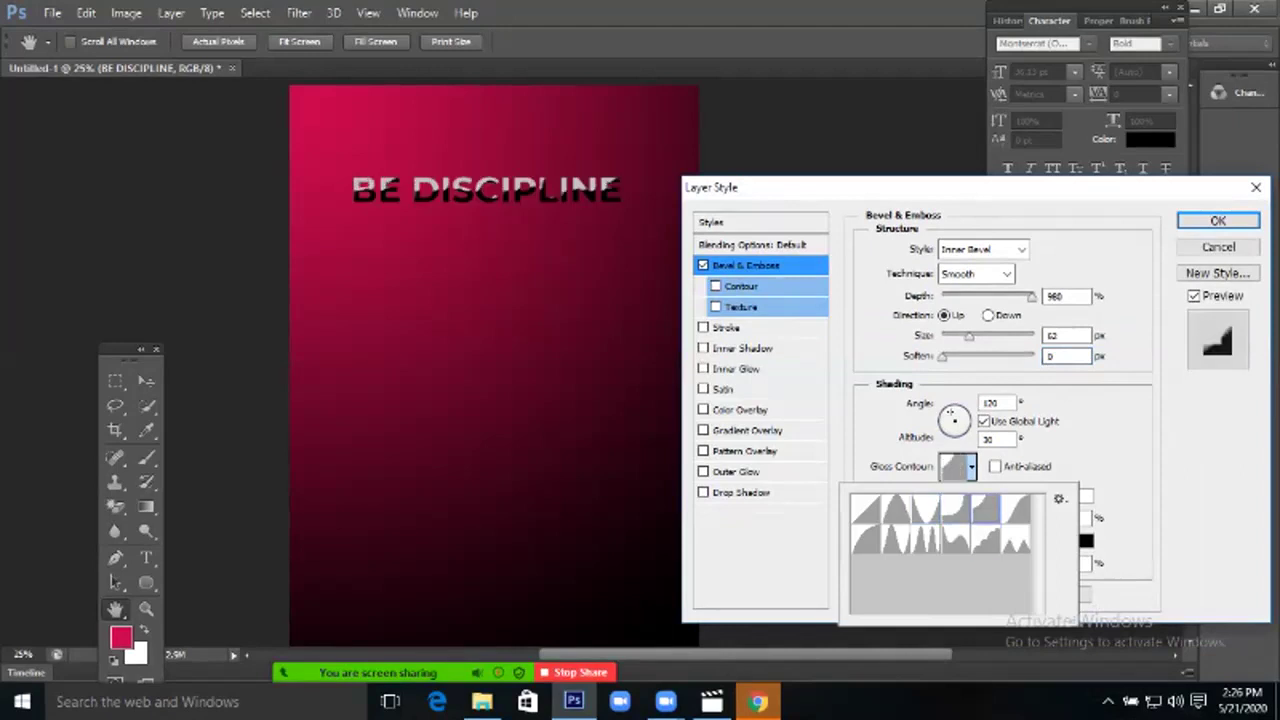
left_click(985, 540)
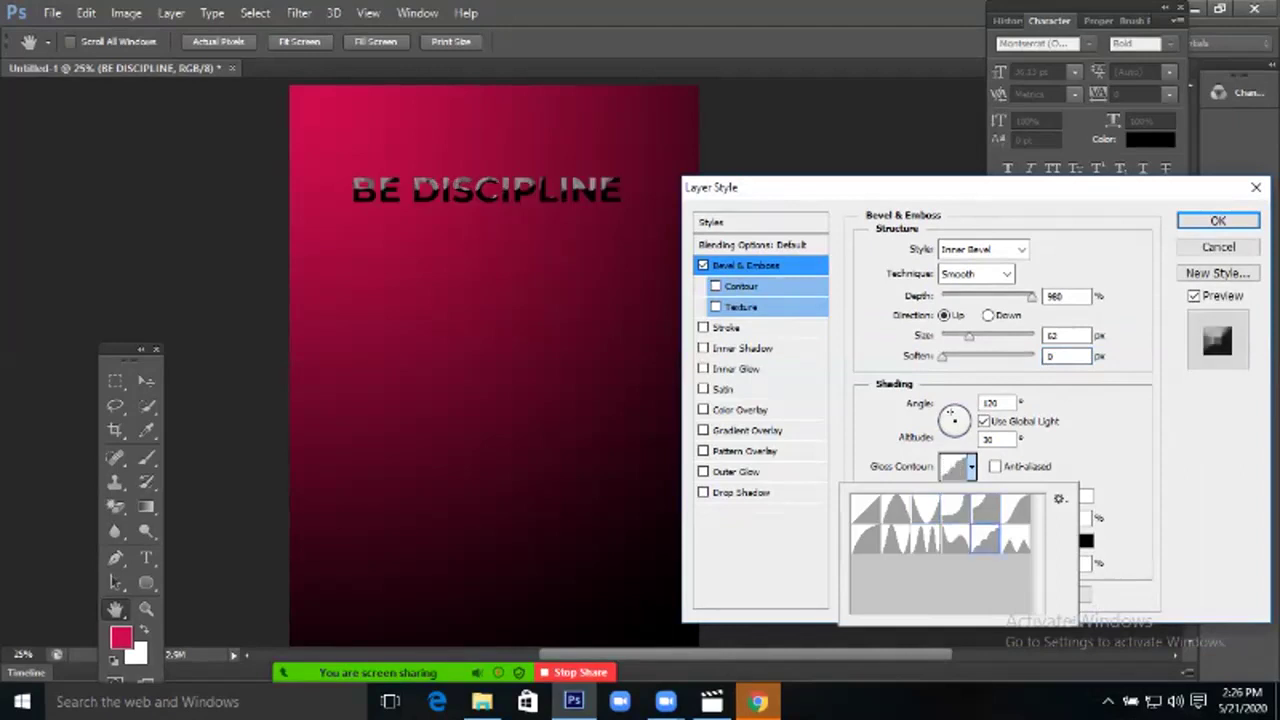
left_click(955, 540)
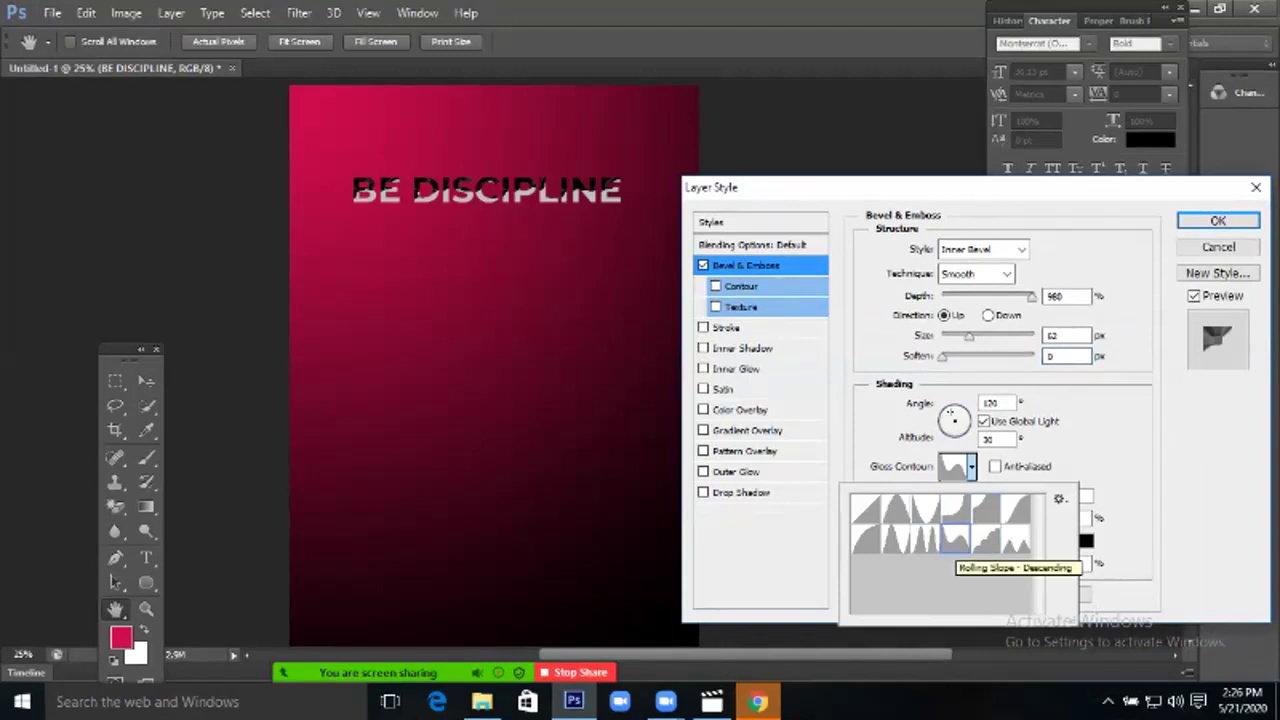
key("Return")
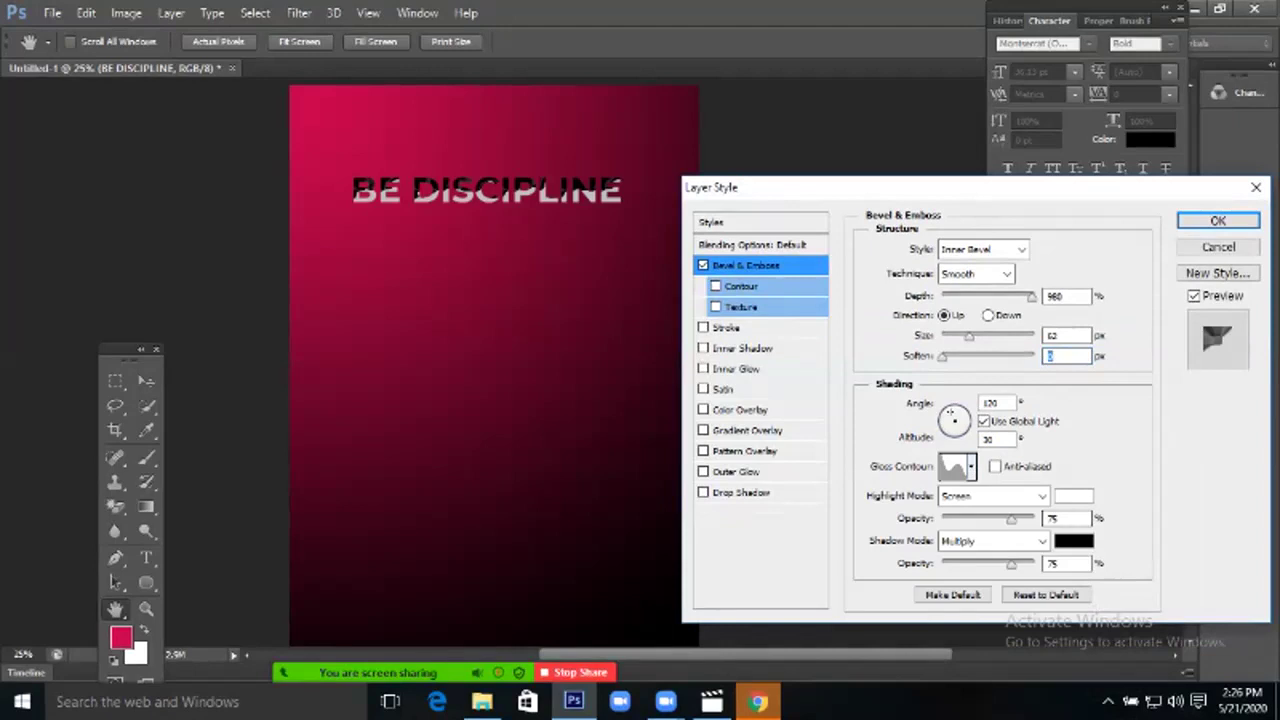
Set the shadow colour of the text's Bevel & Emboss effect to light blue (14abf2).
left_click(1073, 541)
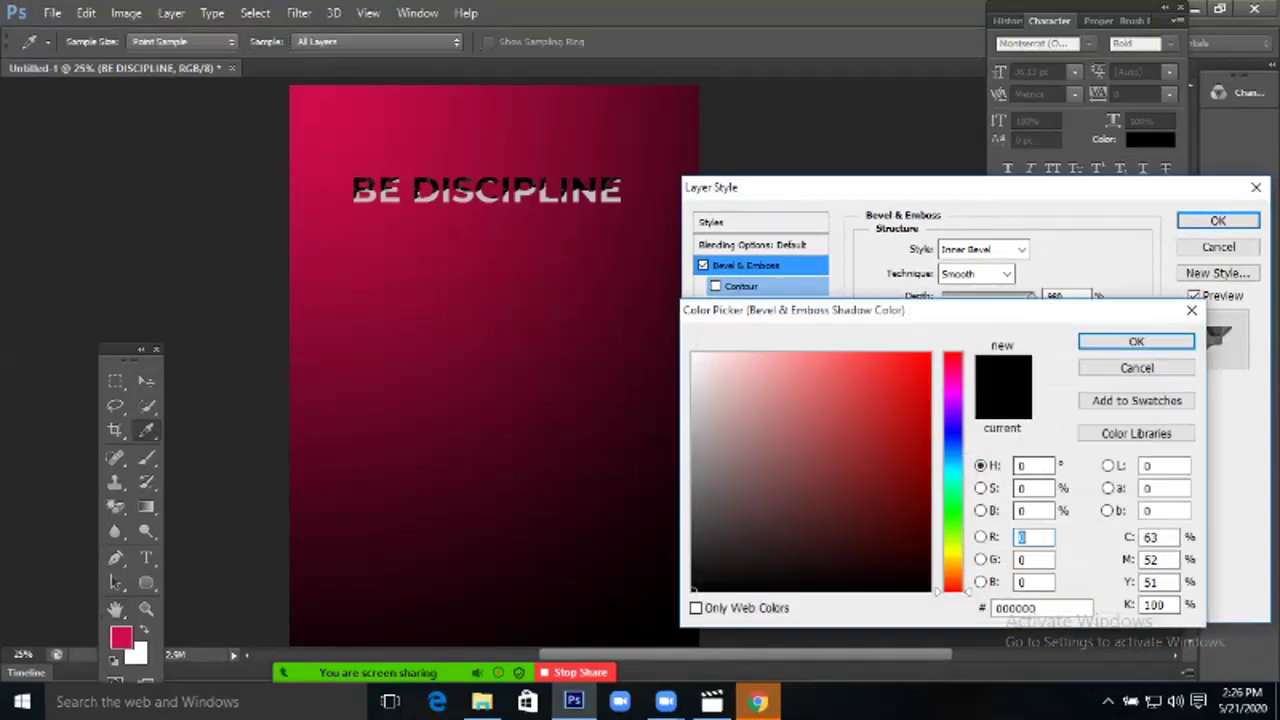
left_click(885, 369)
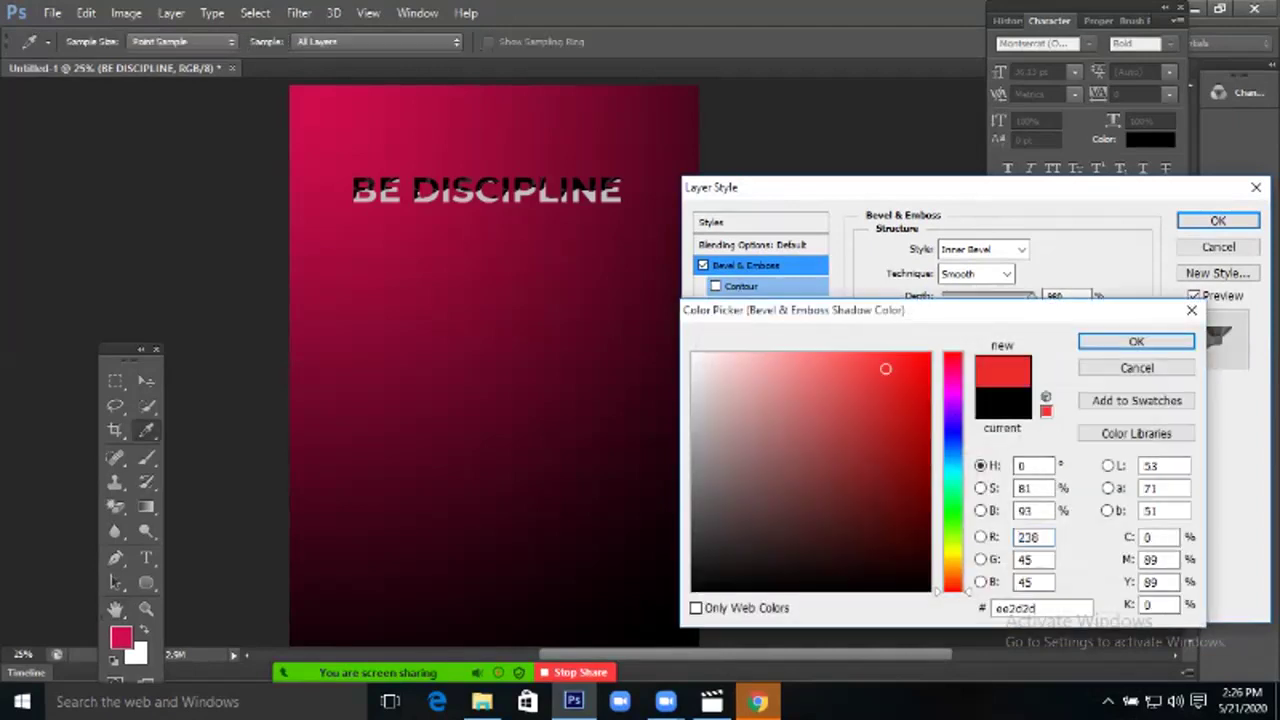
left_click(910, 365)
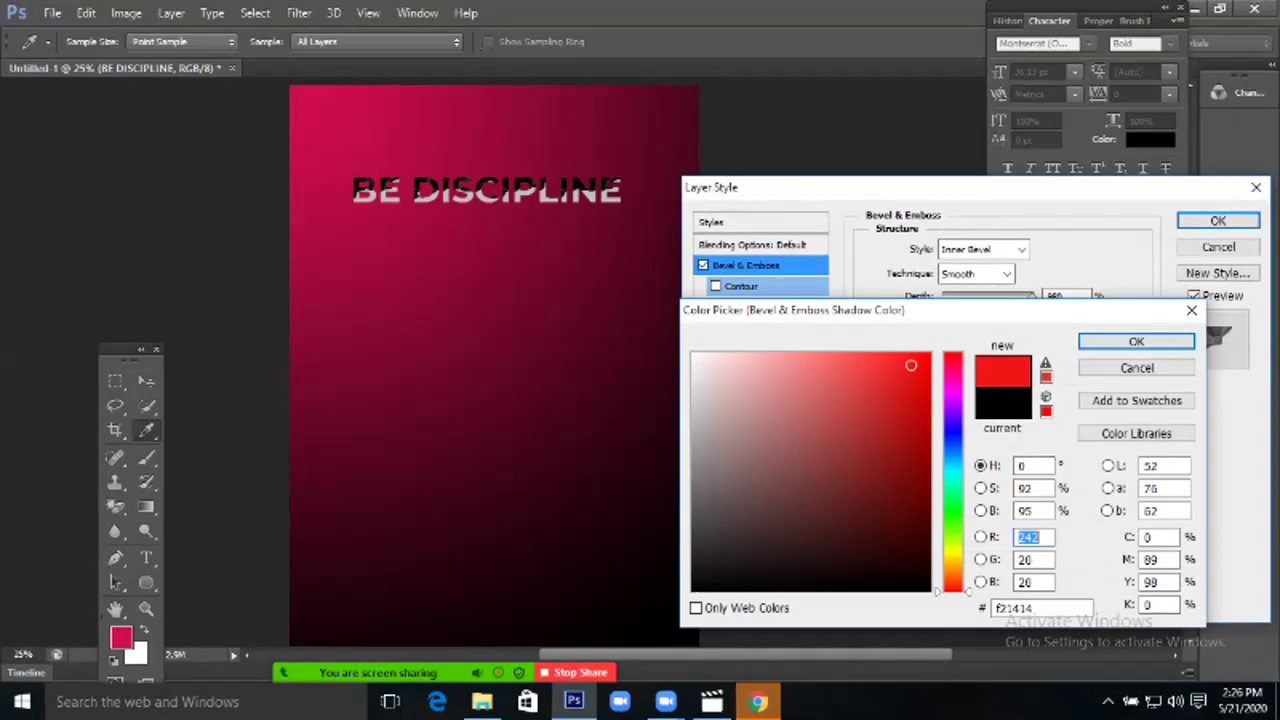
left_click_drag(952, 589, 952, 458)
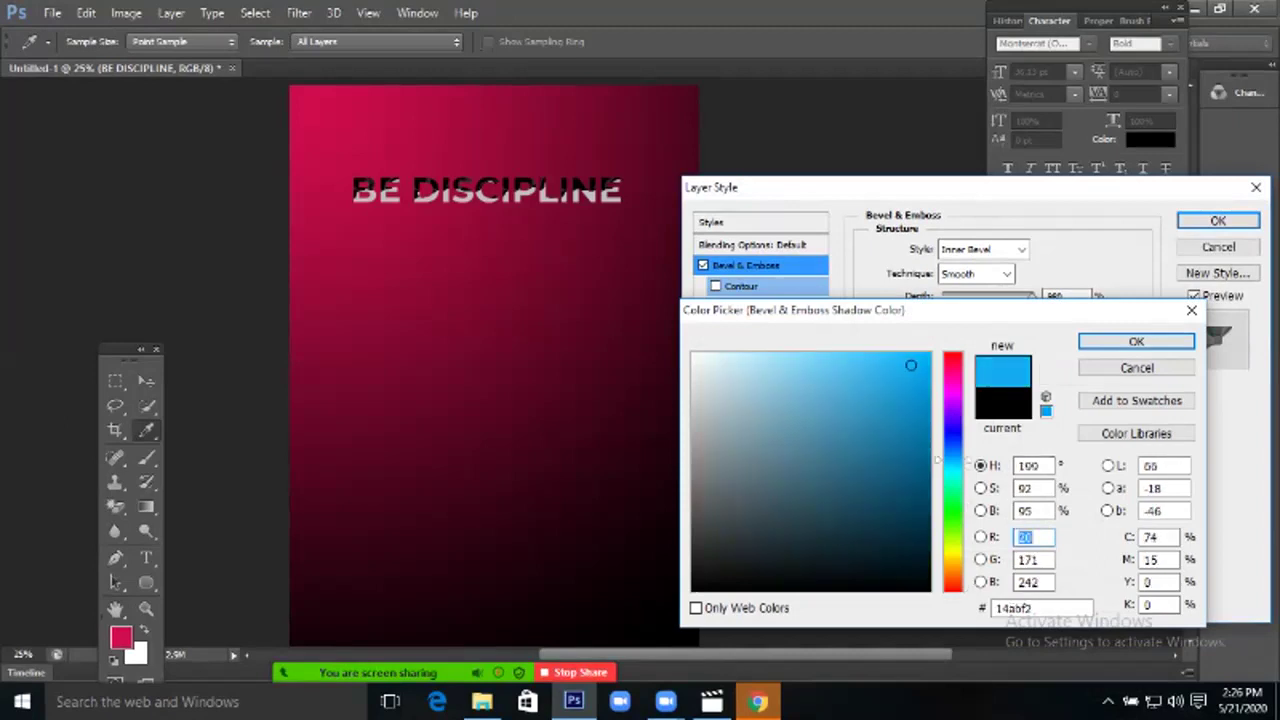
key("Return")
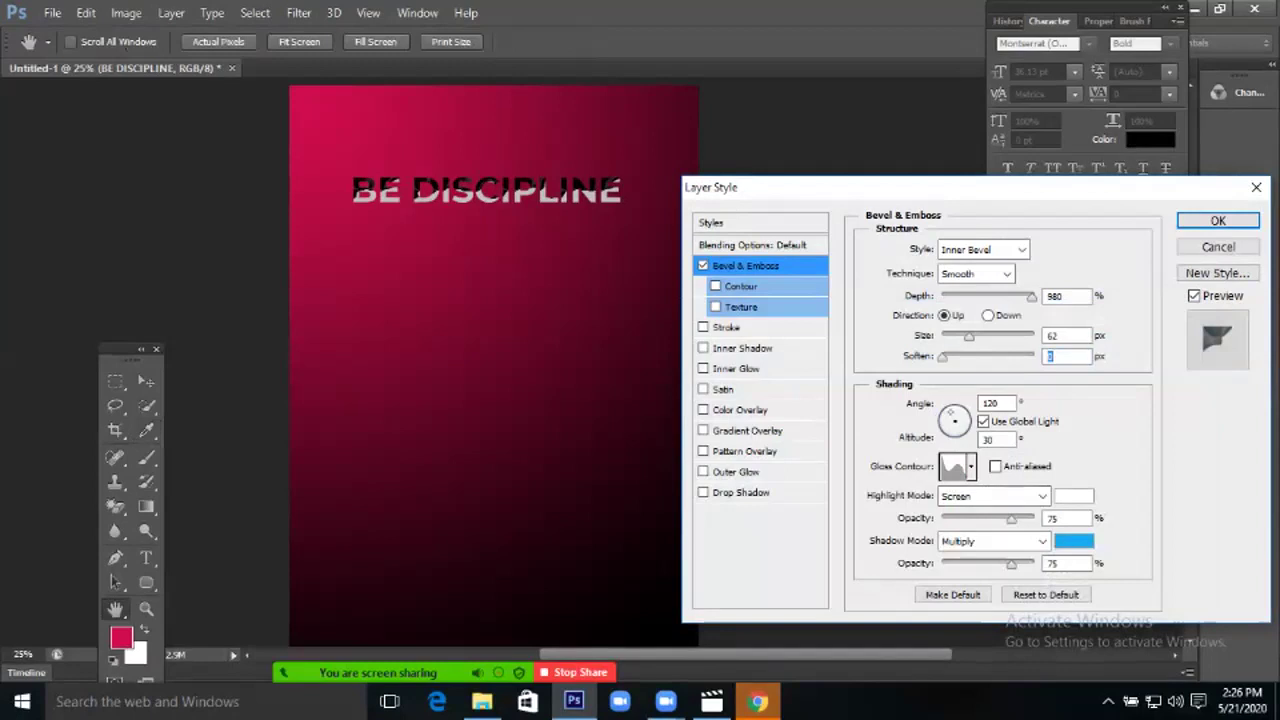
Set the bevel's highlight opacity to 100% and its size to 8 px.
left_click_drag(1011, 519, 1034, 519)
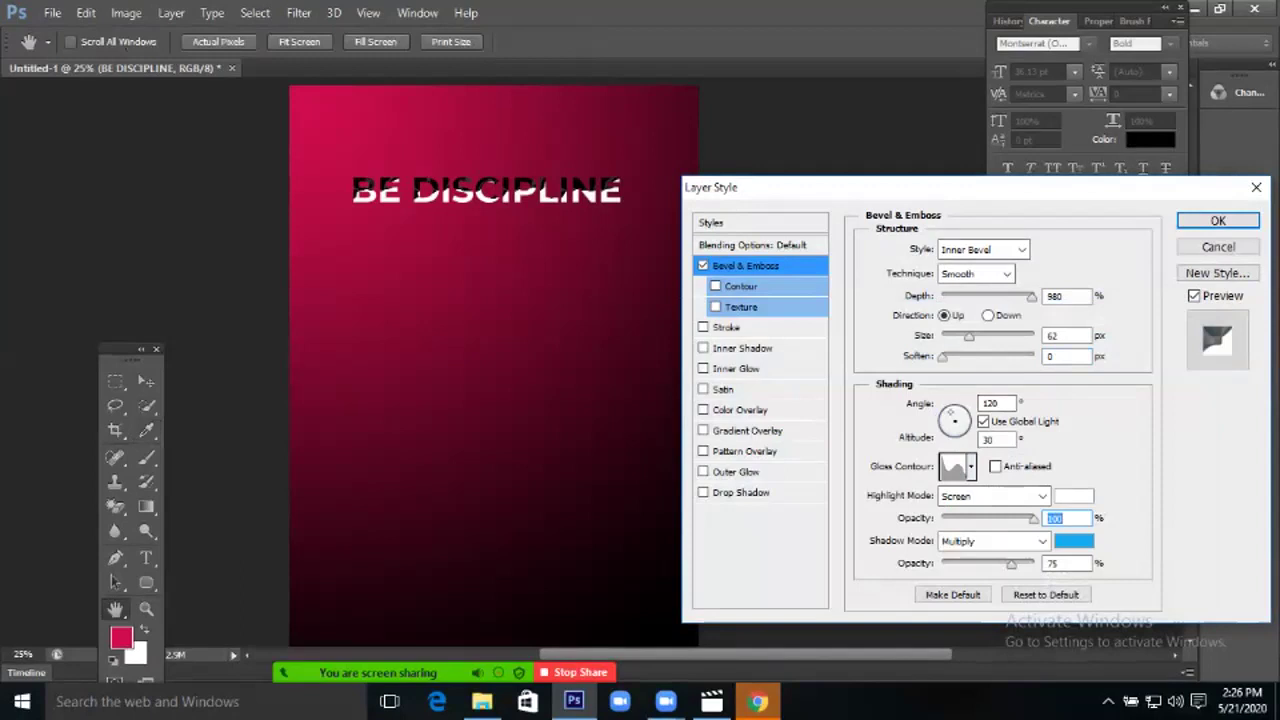
left_click_drag(976, 187, 975, 303)
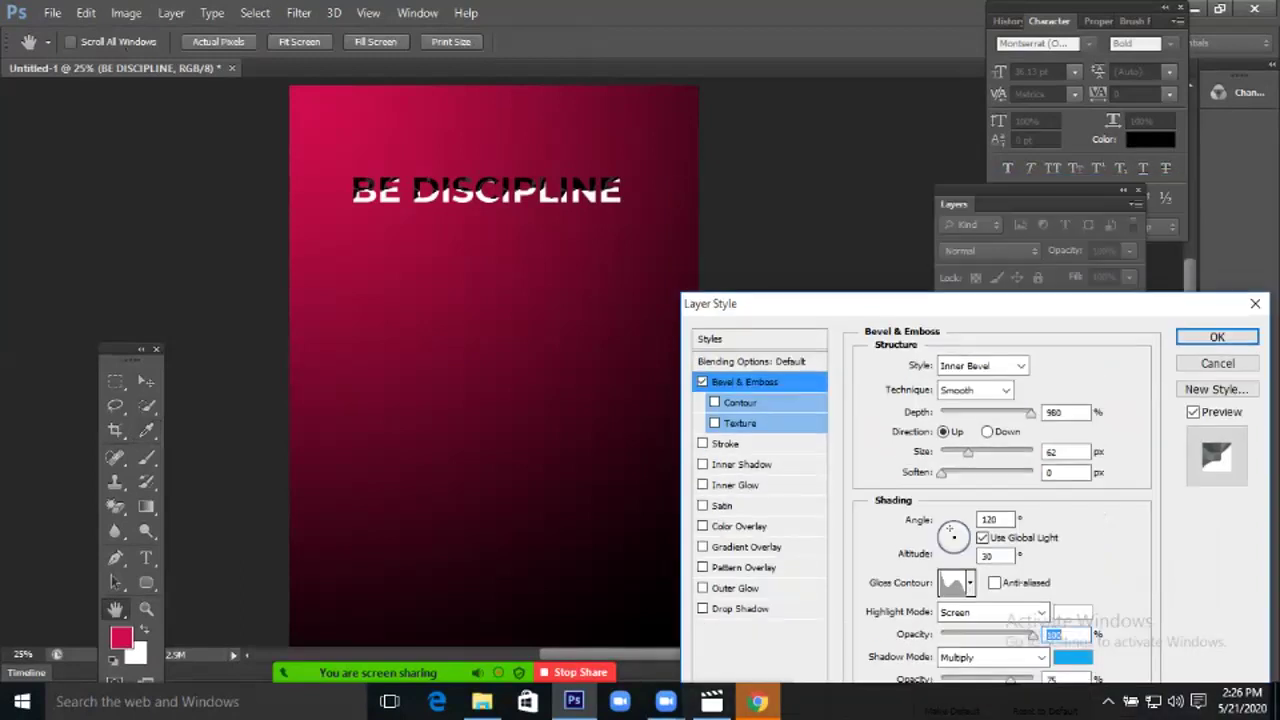
left_click_drag(968, 452, 949, 452)
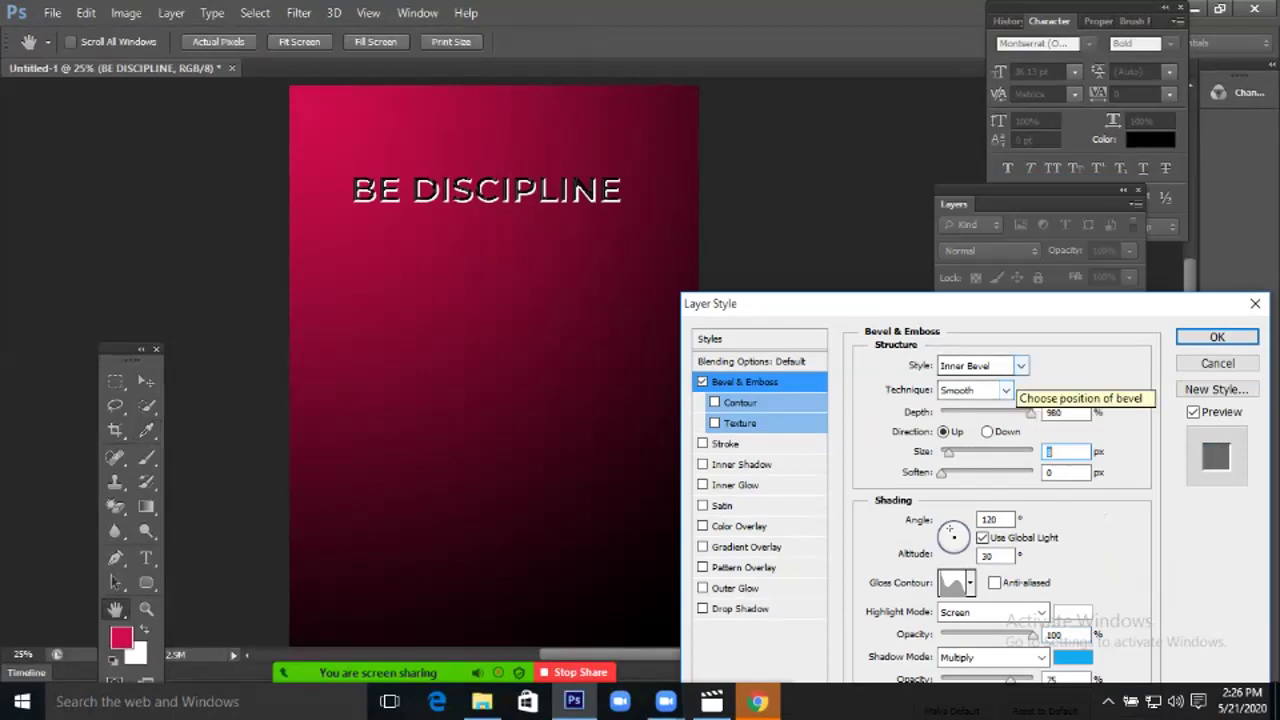
Try the Outer Bevel, Emboss, Pillow Emboss and Stroke Emboss styles on the "BE DISCIPLINE" text's bevel.
left_click(1014, 367)
left_click(1014, 367)
left_click(1014, 367)
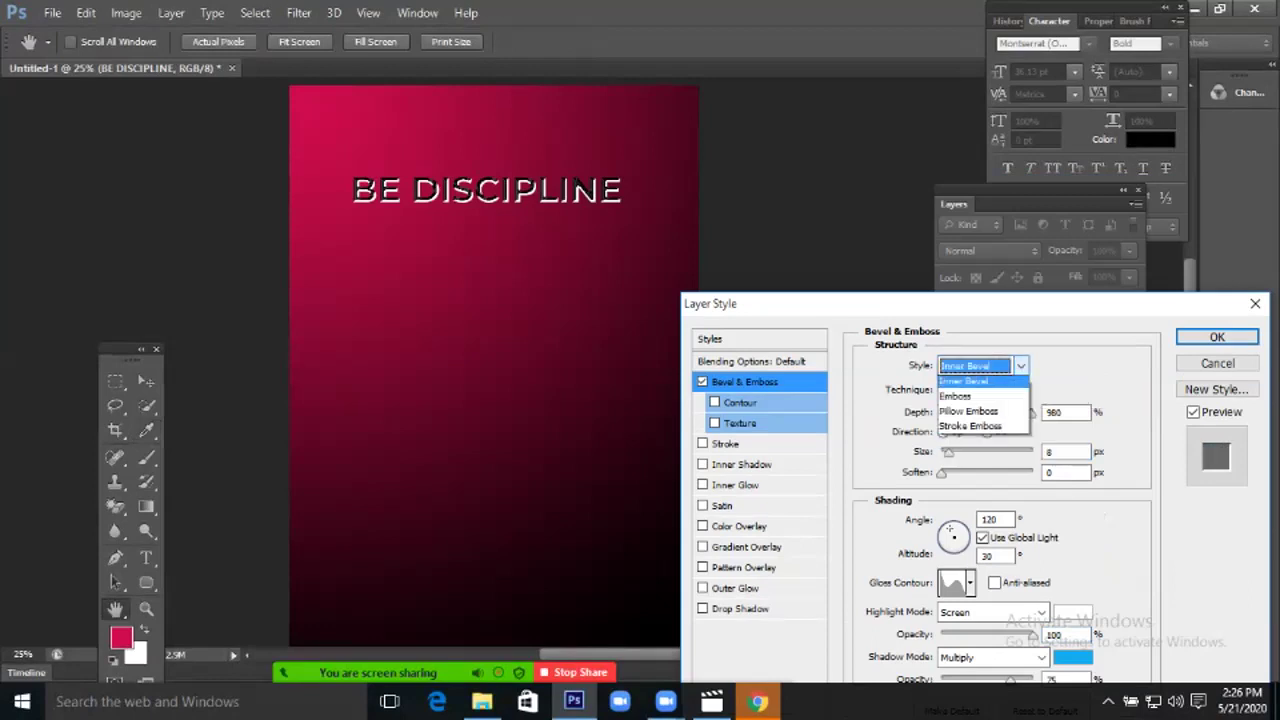
left_click(975, 385)
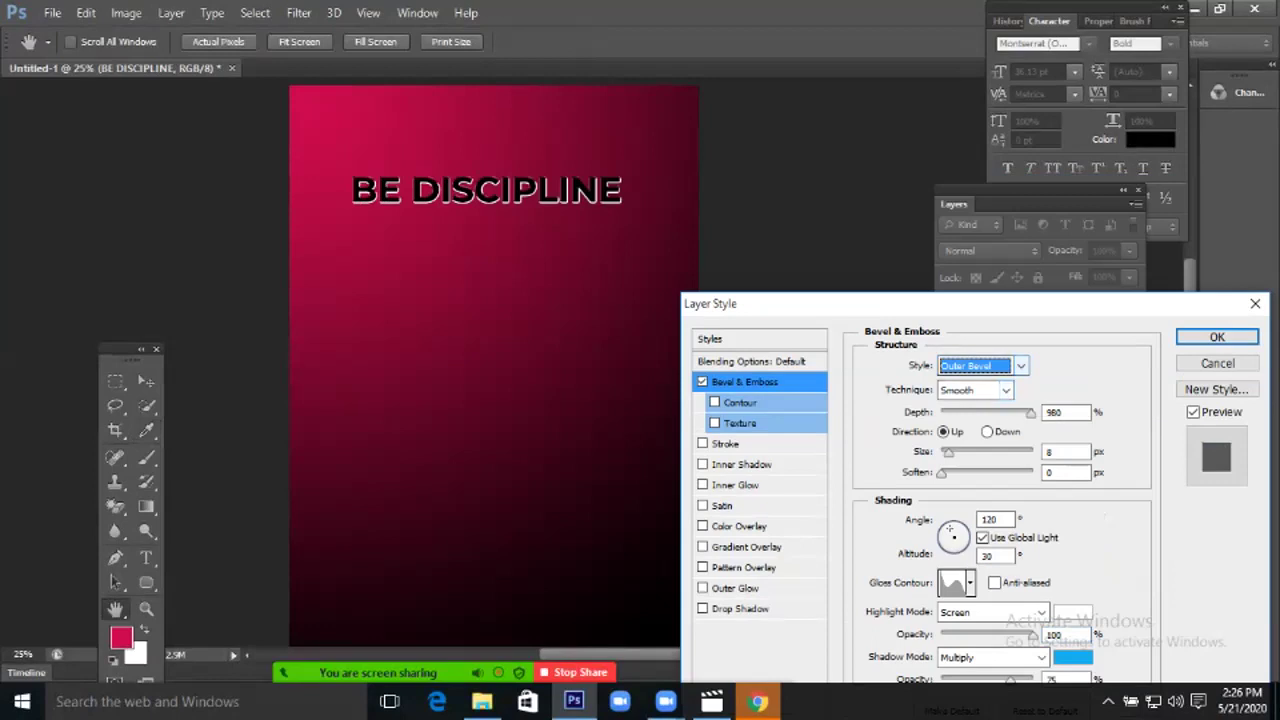
left_click(1014, 366)
key("Down")
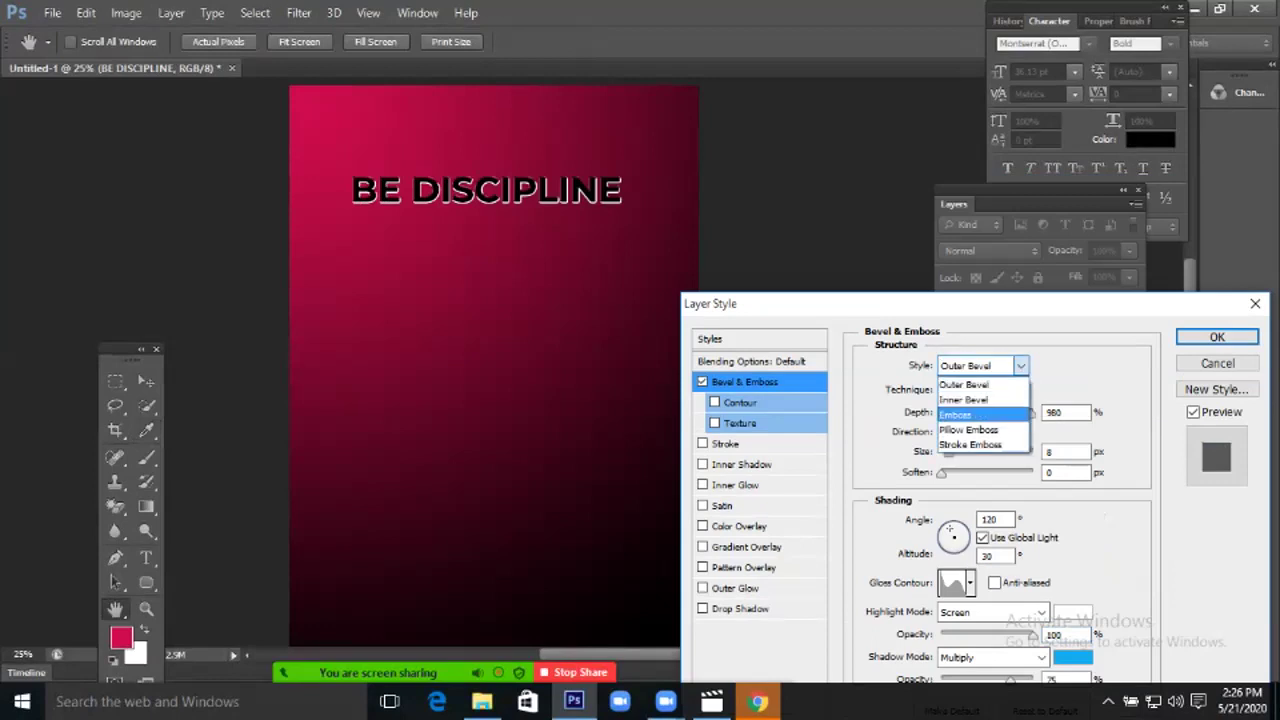
key("Return")
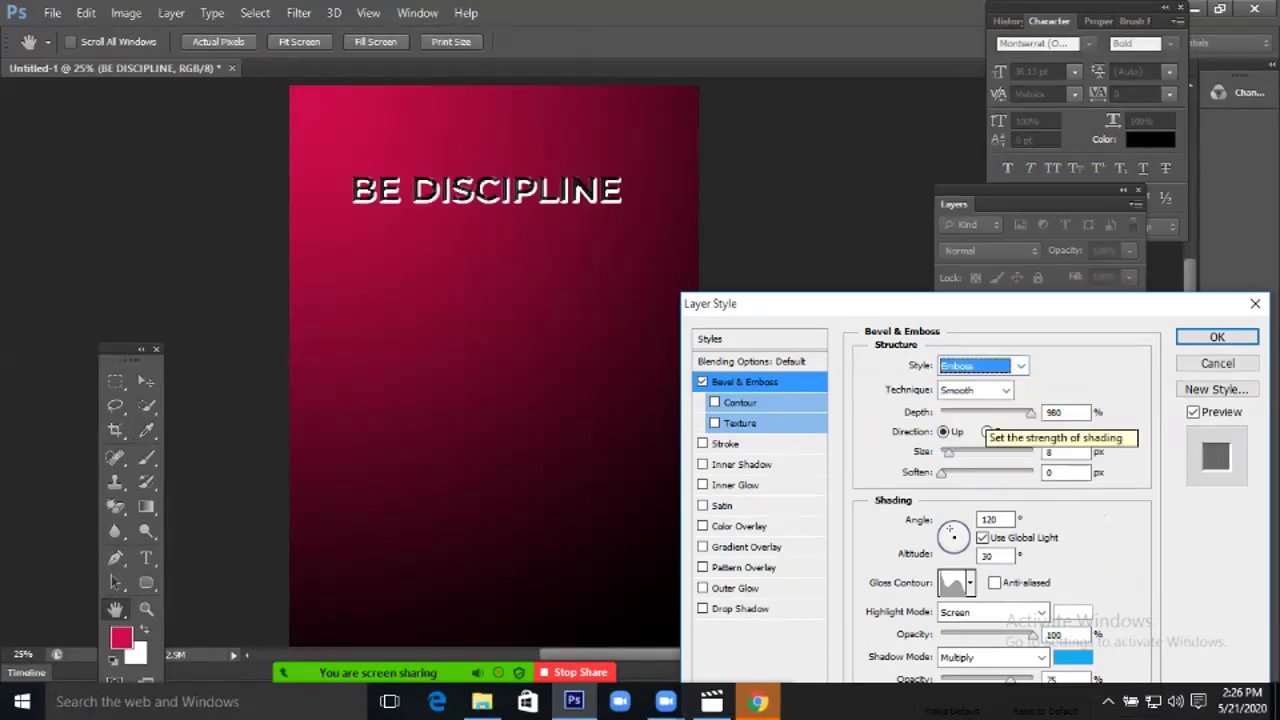
left_click(983, 365)
key("Down")
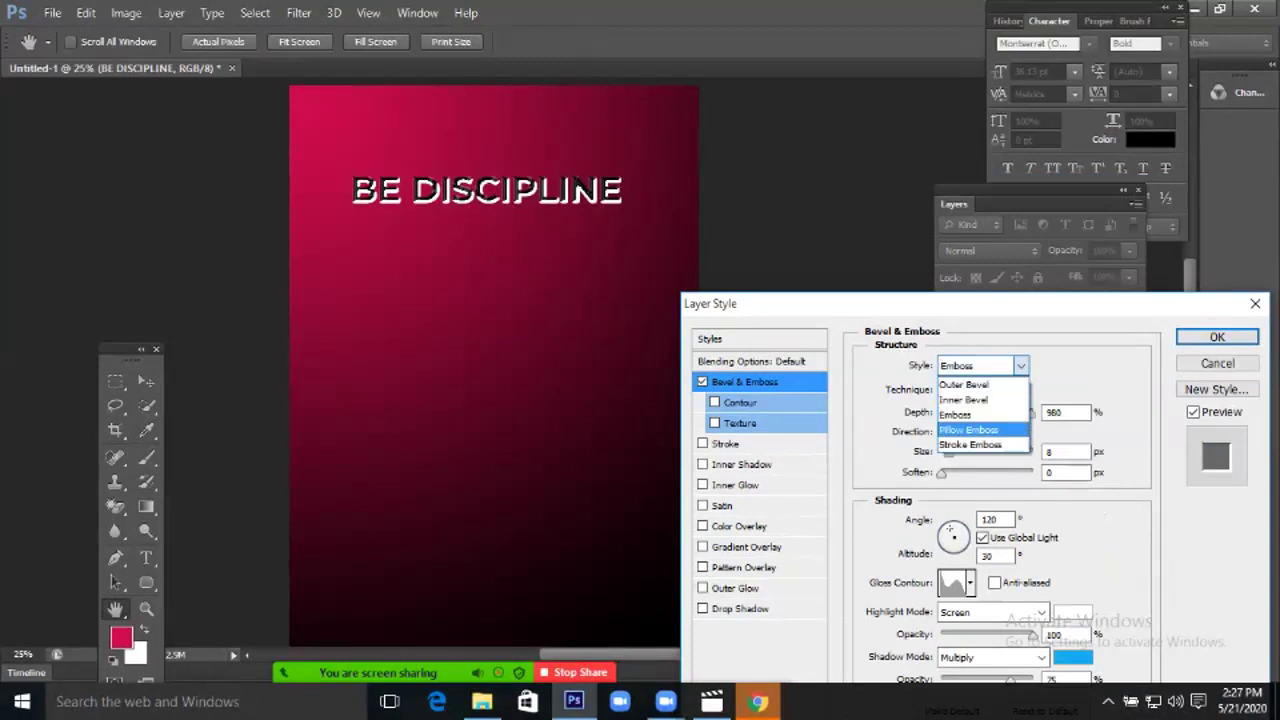
key("Return")
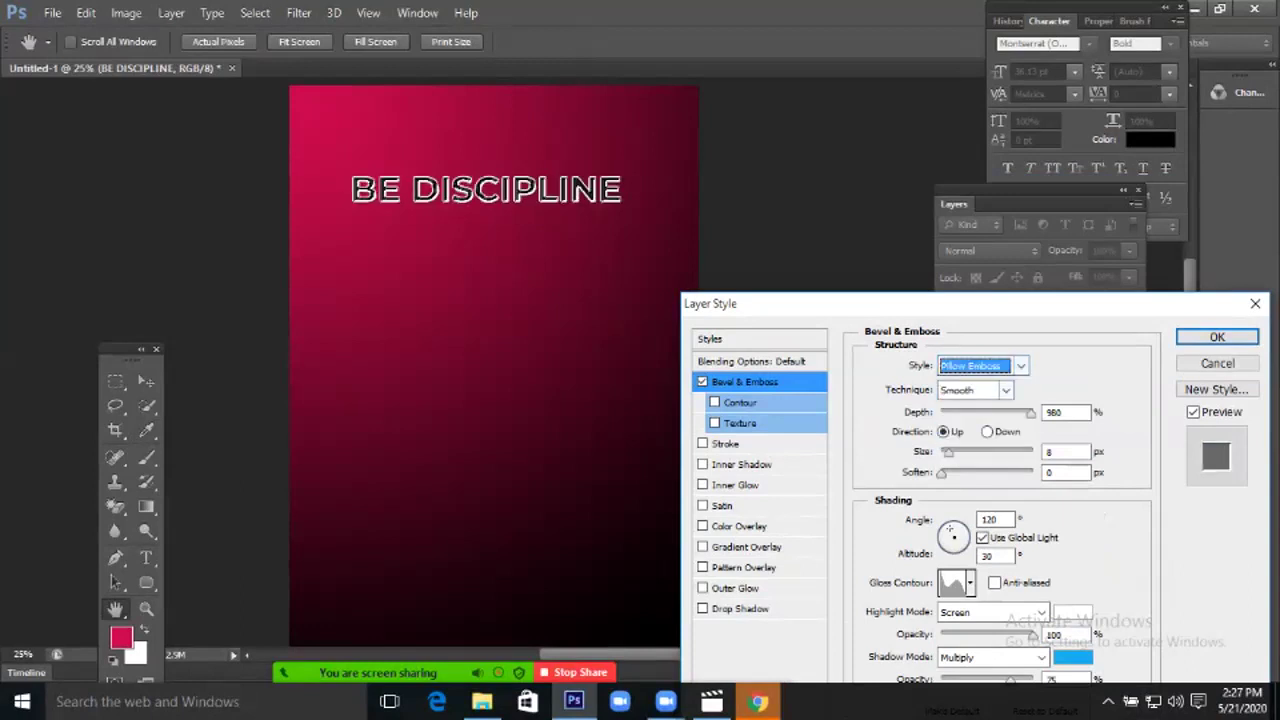
left_click(983, 365)
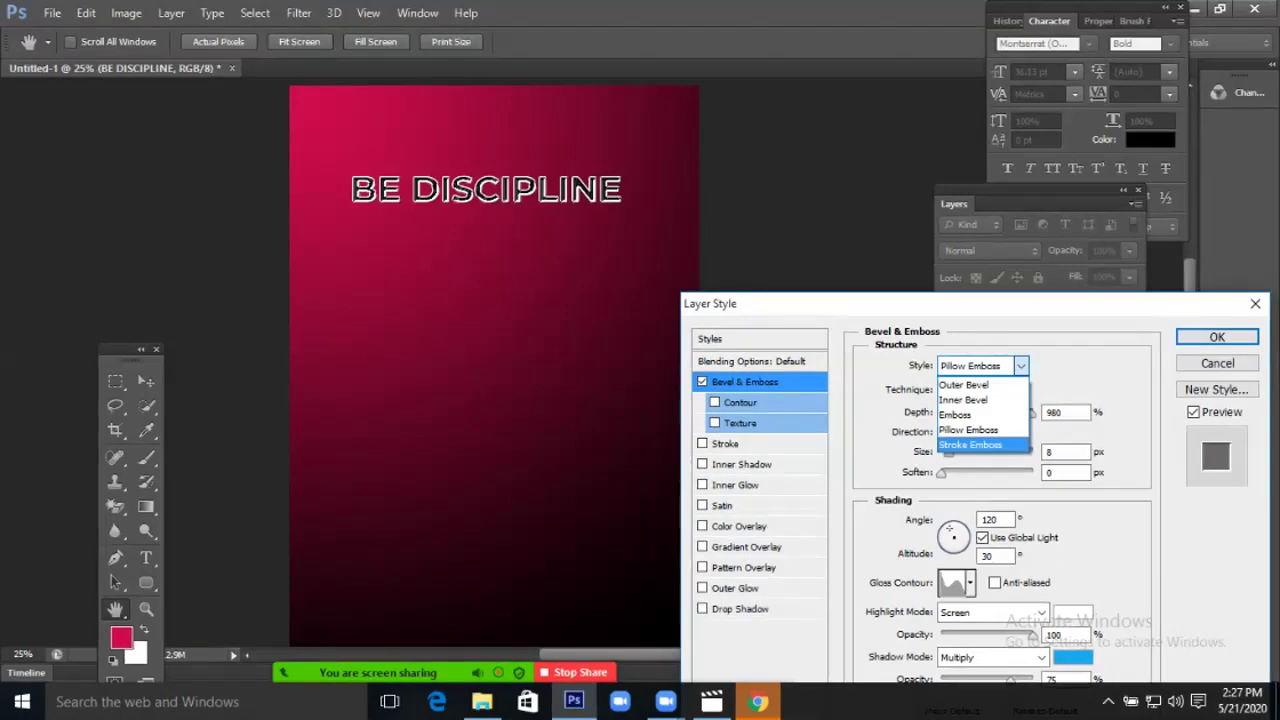
key("Return")
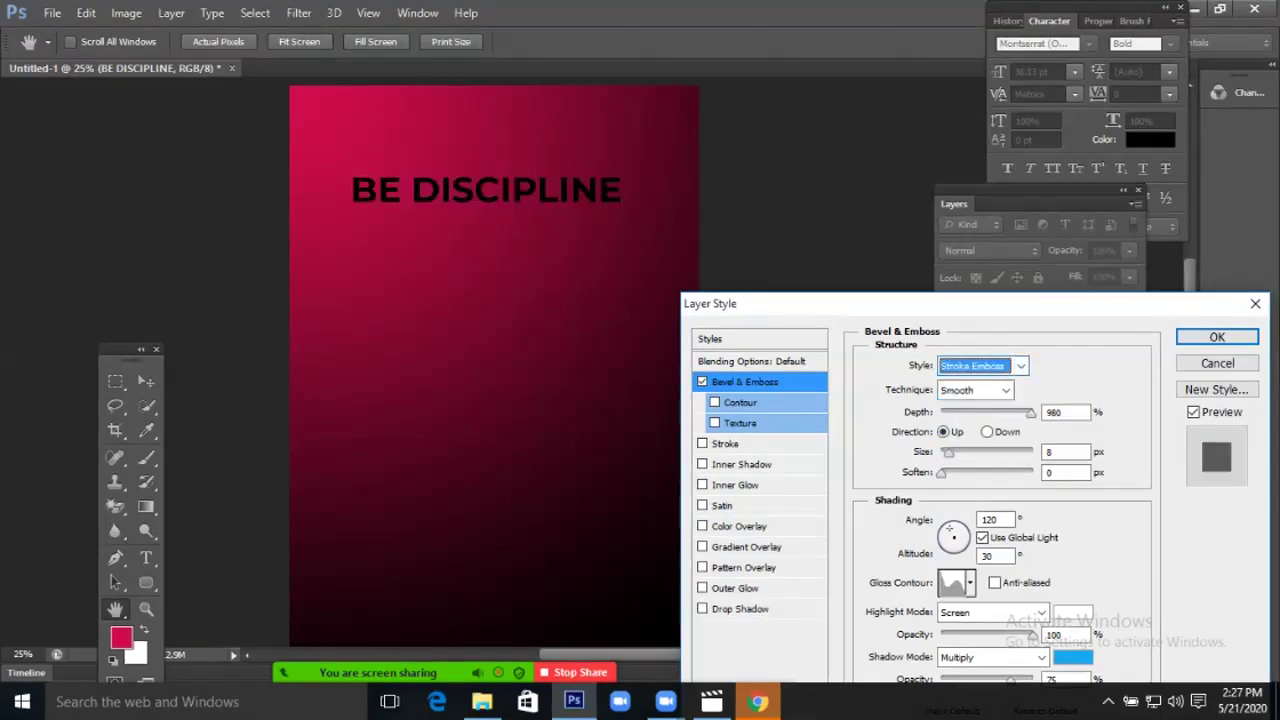
Set the bevel style of the text to Emboss and apply the layer style.
left_click(1065, 452)
left_click(983, 365)
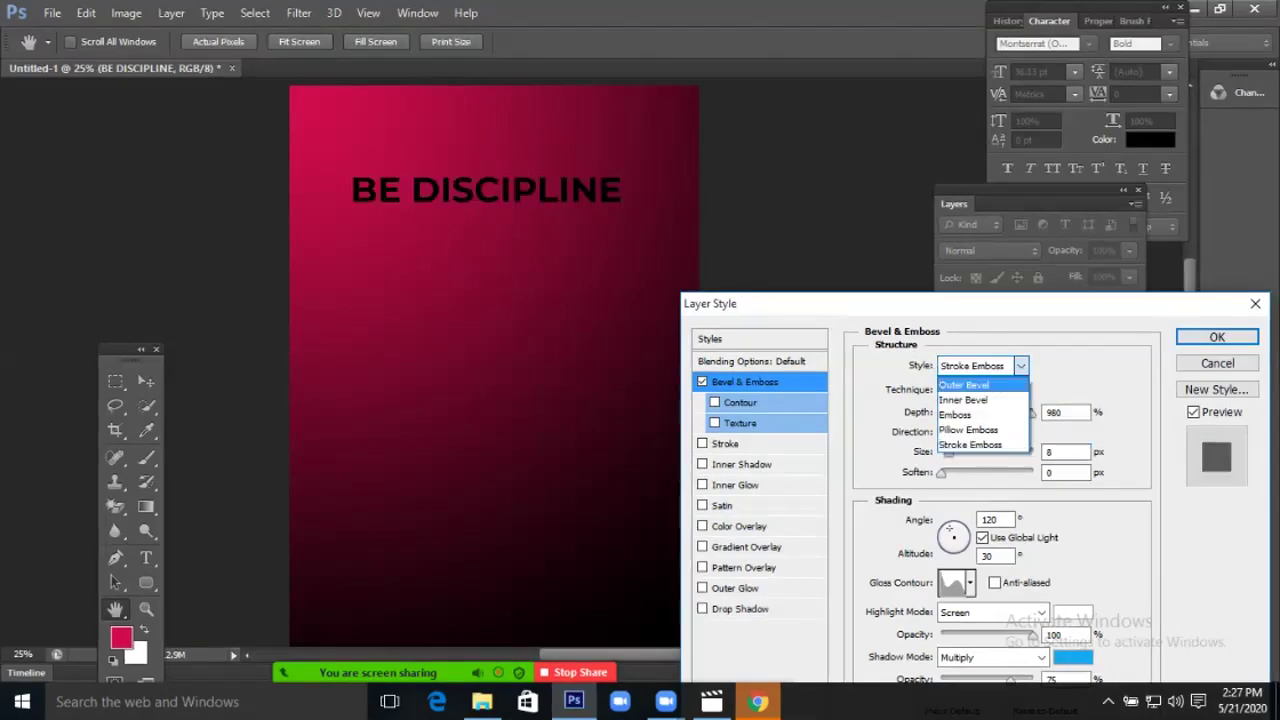
key("Return")
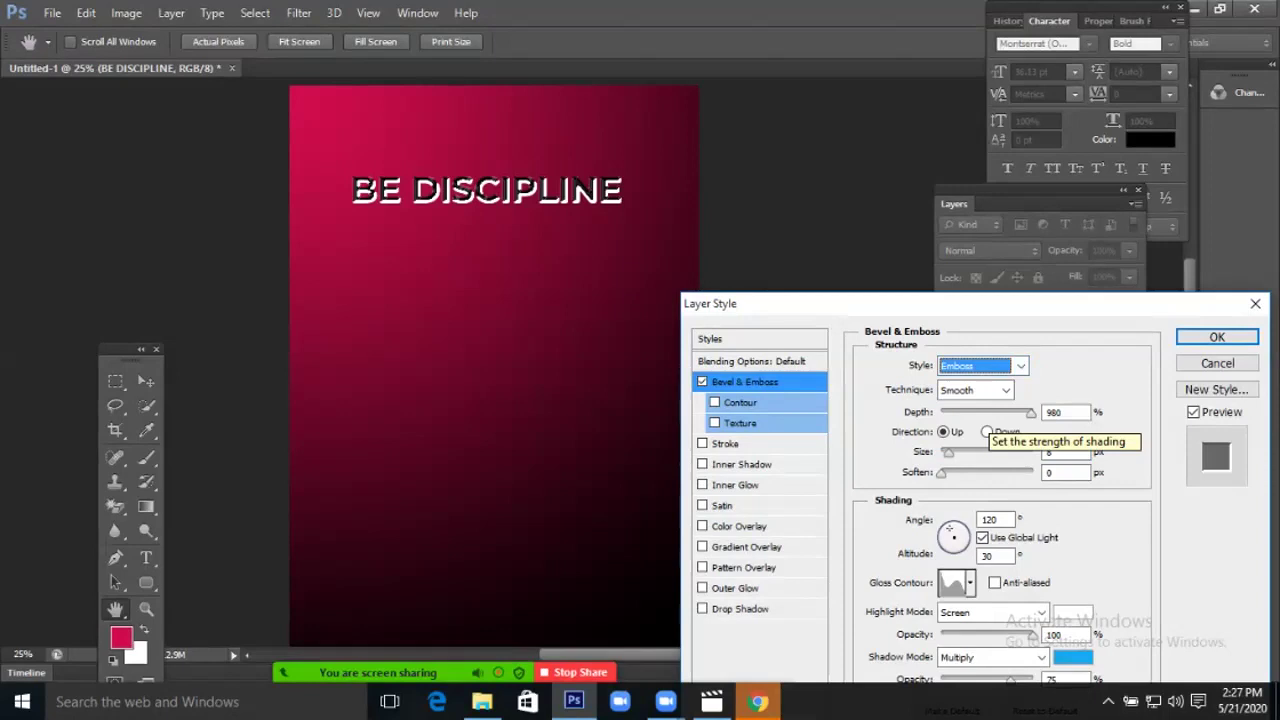
key("Return")
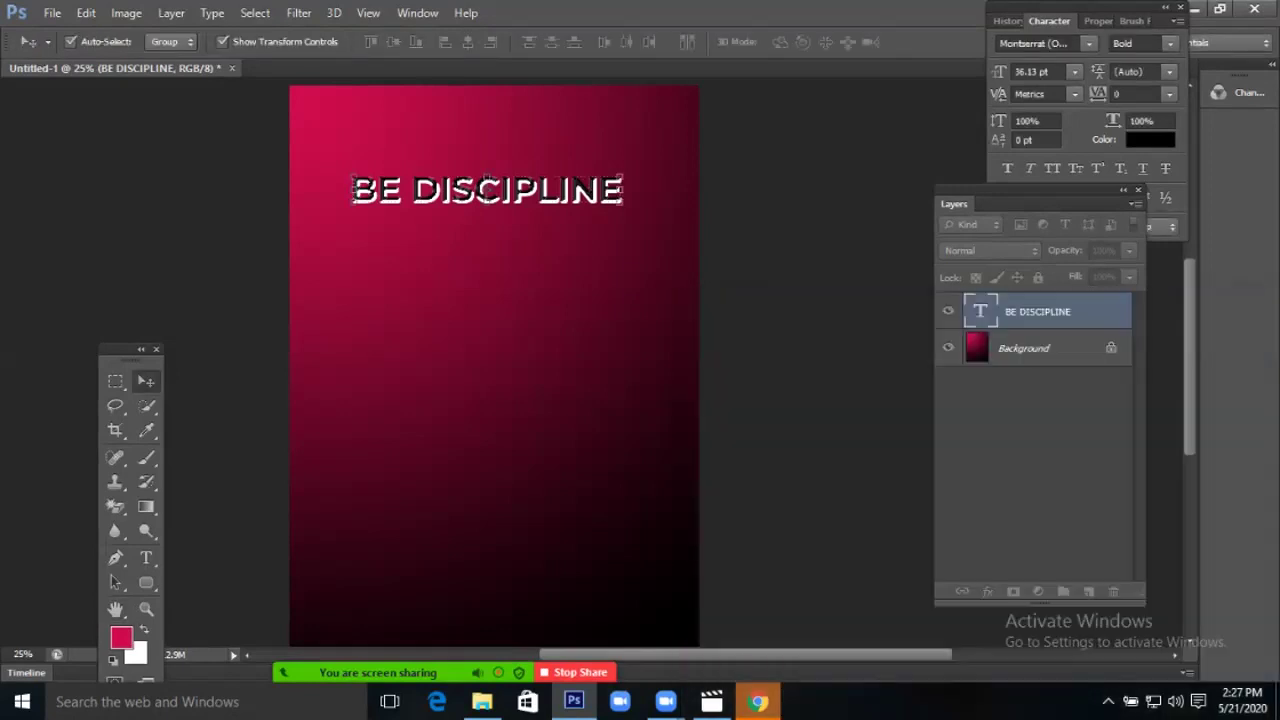
Examine the emboss edges of the "BE DISCIPLINE" letters up close and within the whole page.
key("h")
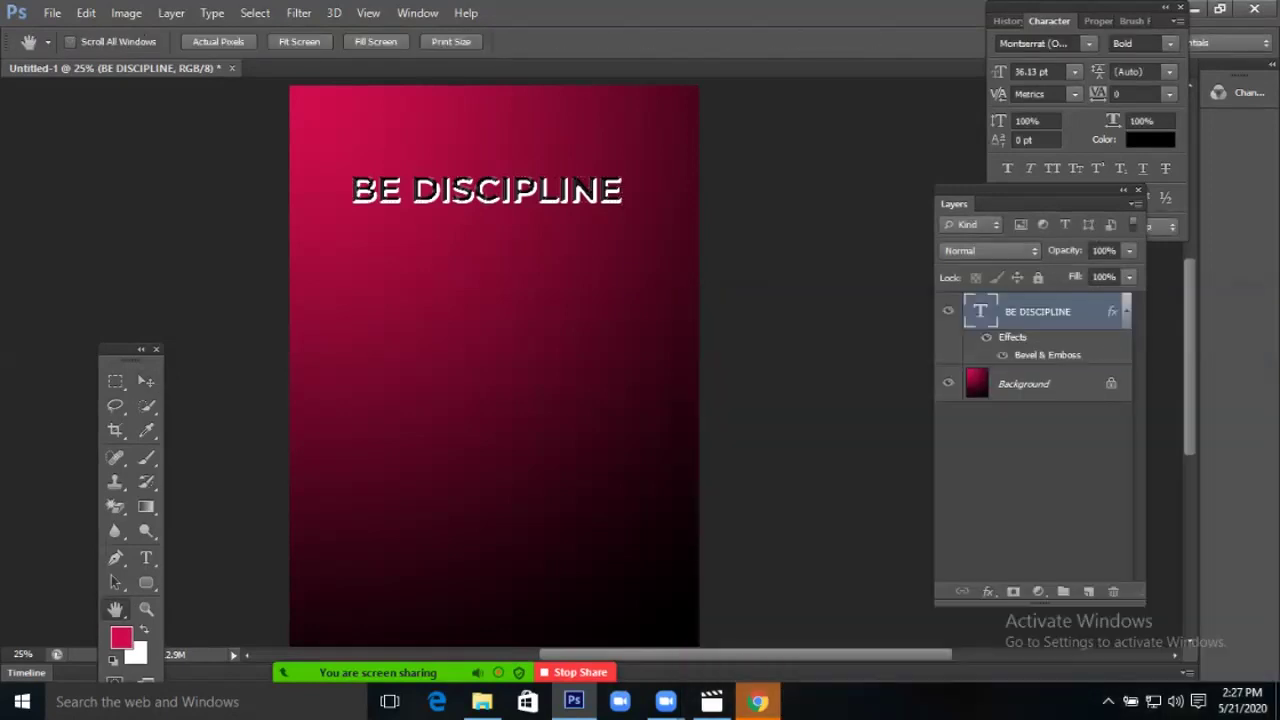
scroll(535, 184, "up", 3)
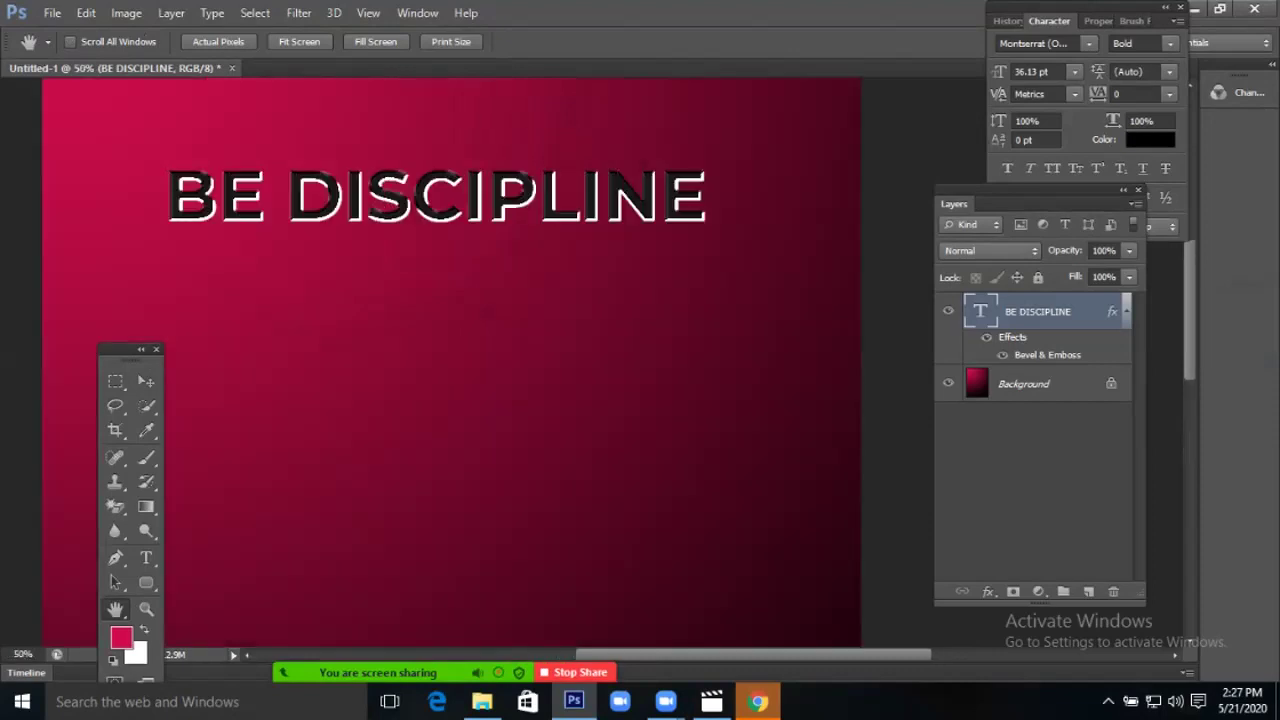
key("ctrl+plus")
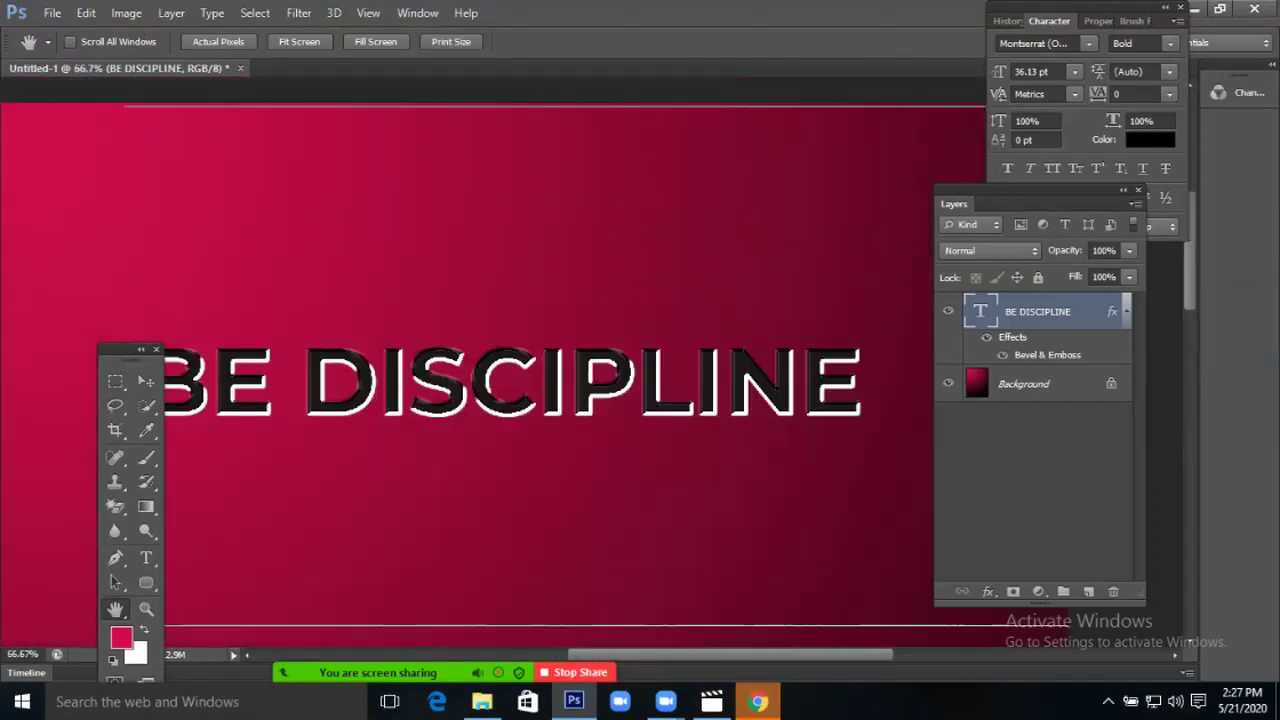
key("ctrl+minus")
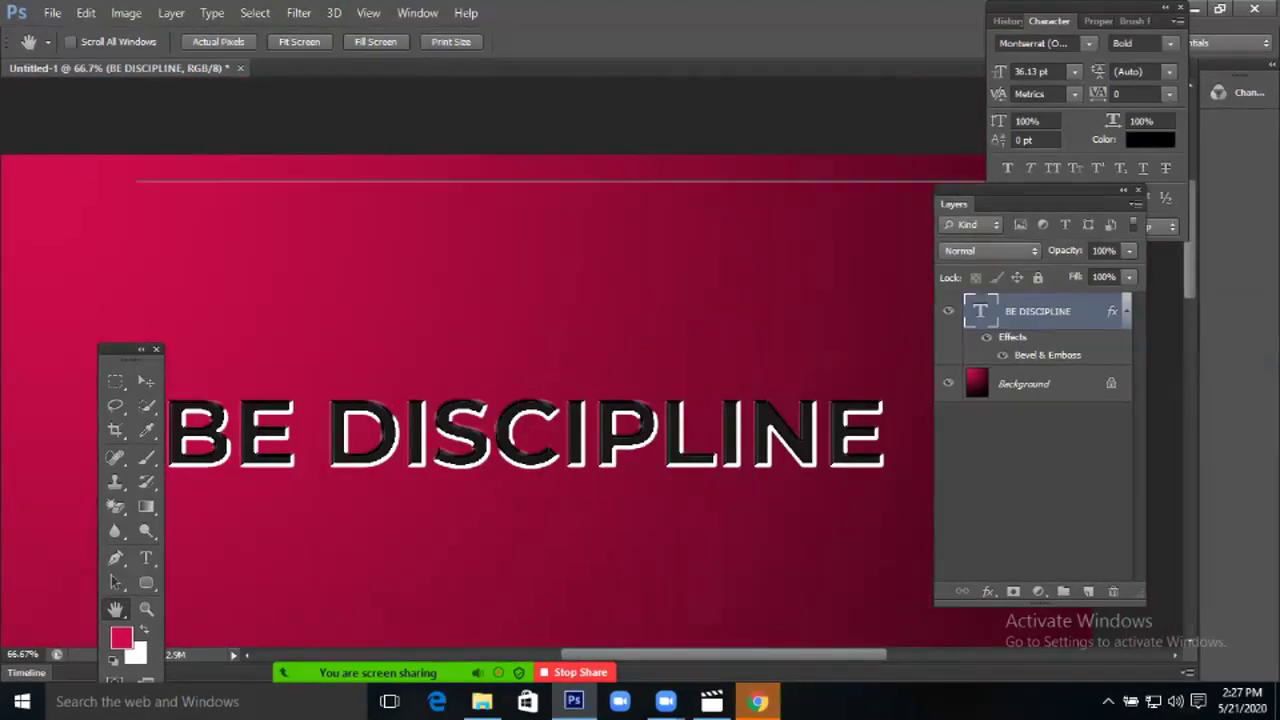
key("ctrl+plus")
key("ctrl+plus")
key("ctrl+plus")
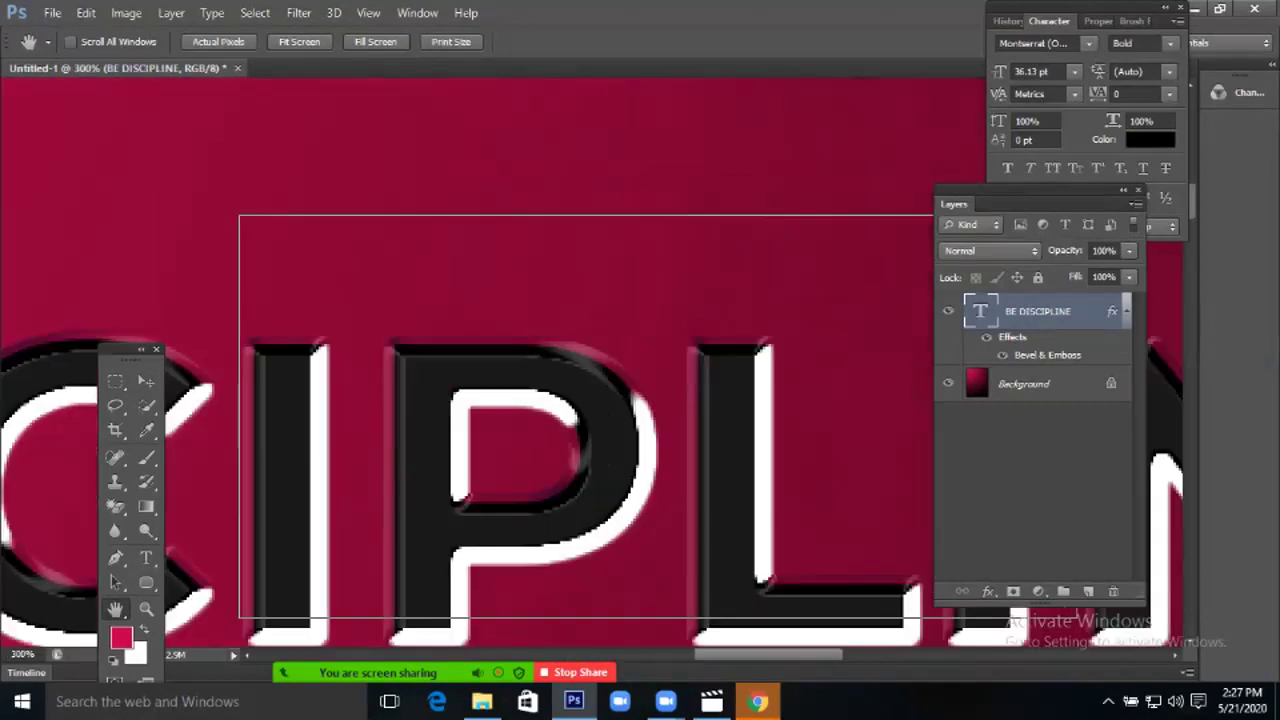
key("ctrl+minus")
key("ctrl+minus")
key("ctrl+minus")
key("ctrl+minus")
key("ctrl+minus")
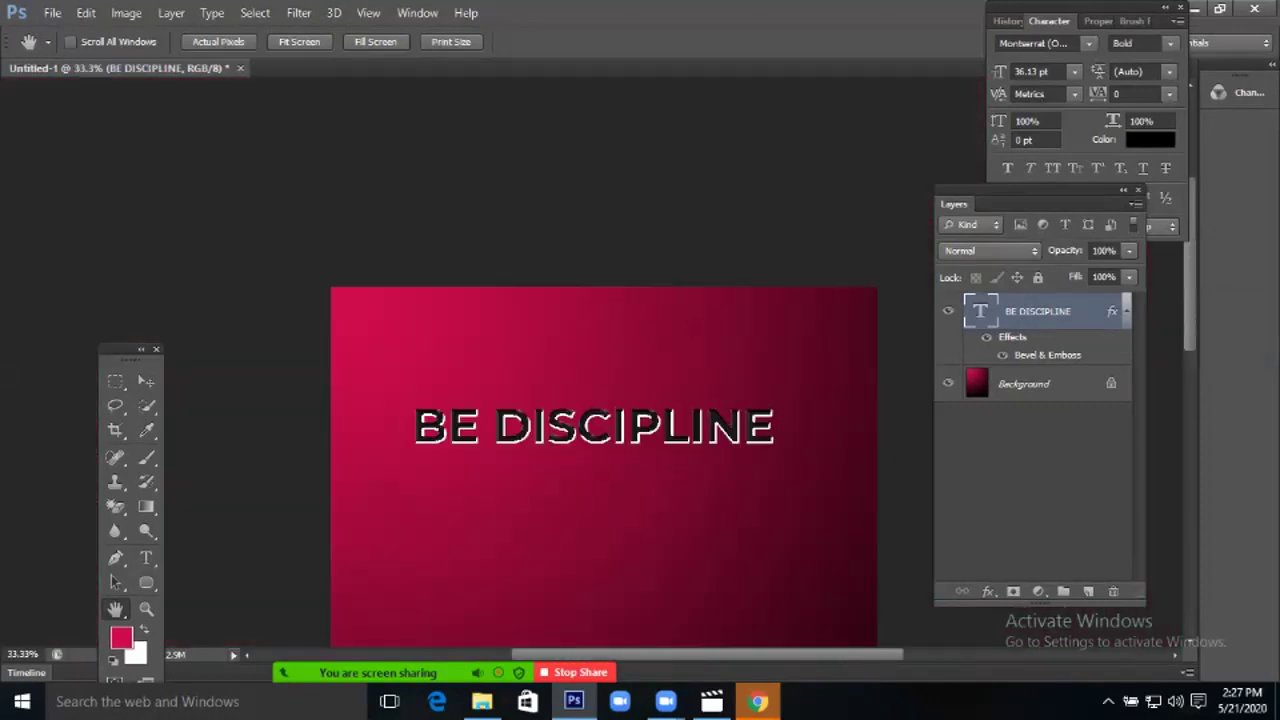
left_click_drag(570, 405, 531, 278)
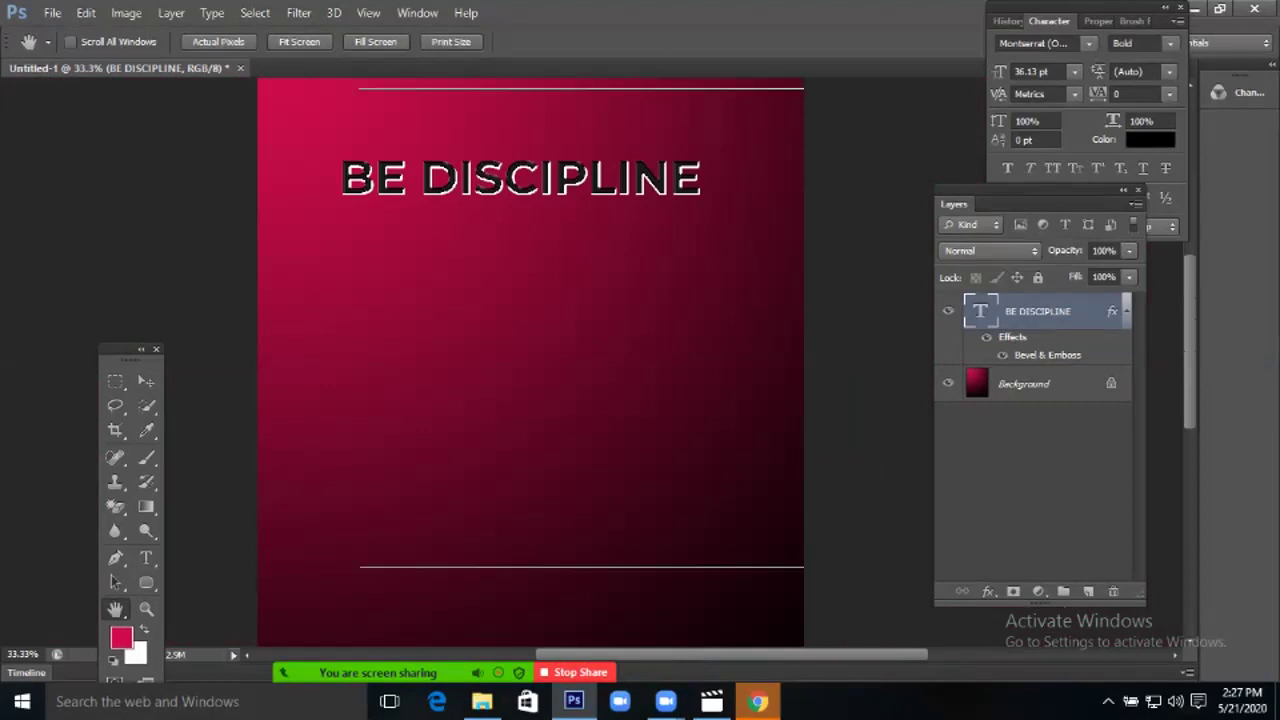
key("ctrl+minus")
Try several colours for the "BE DISCIPLINE" text, choose orange (d54b00) and finish editing the text.
key("v")
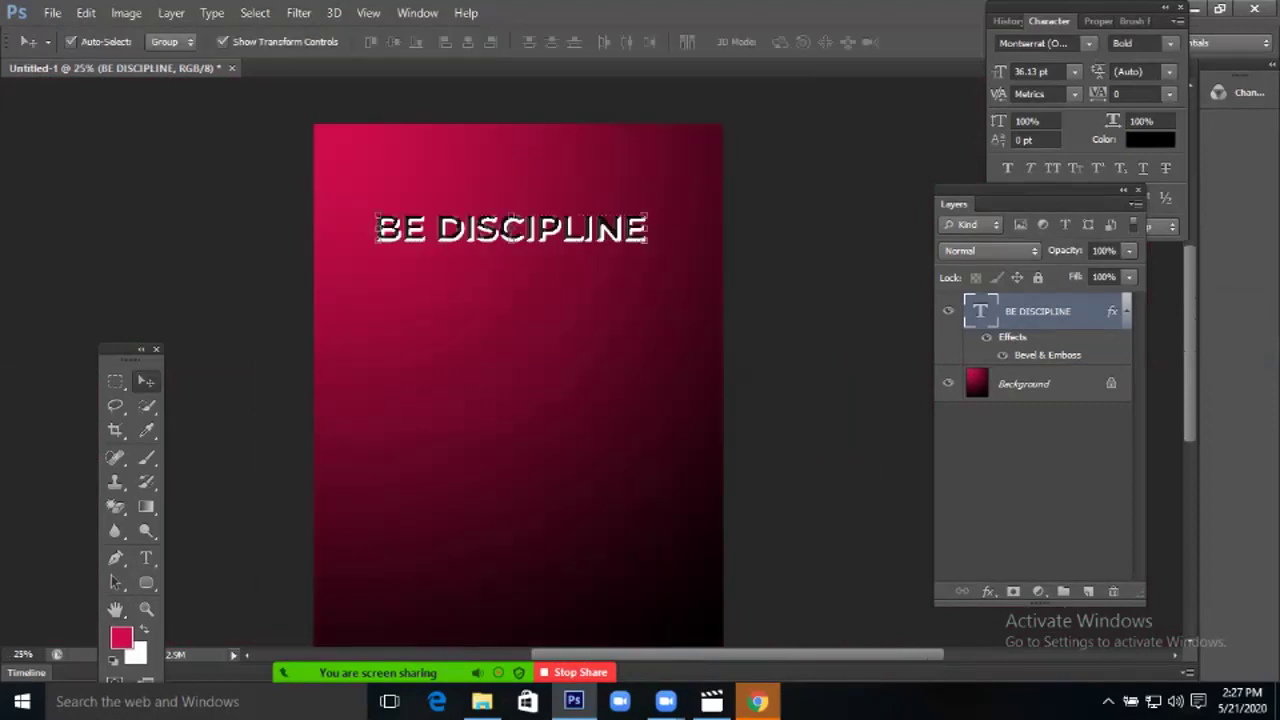
double_click(980, 311)
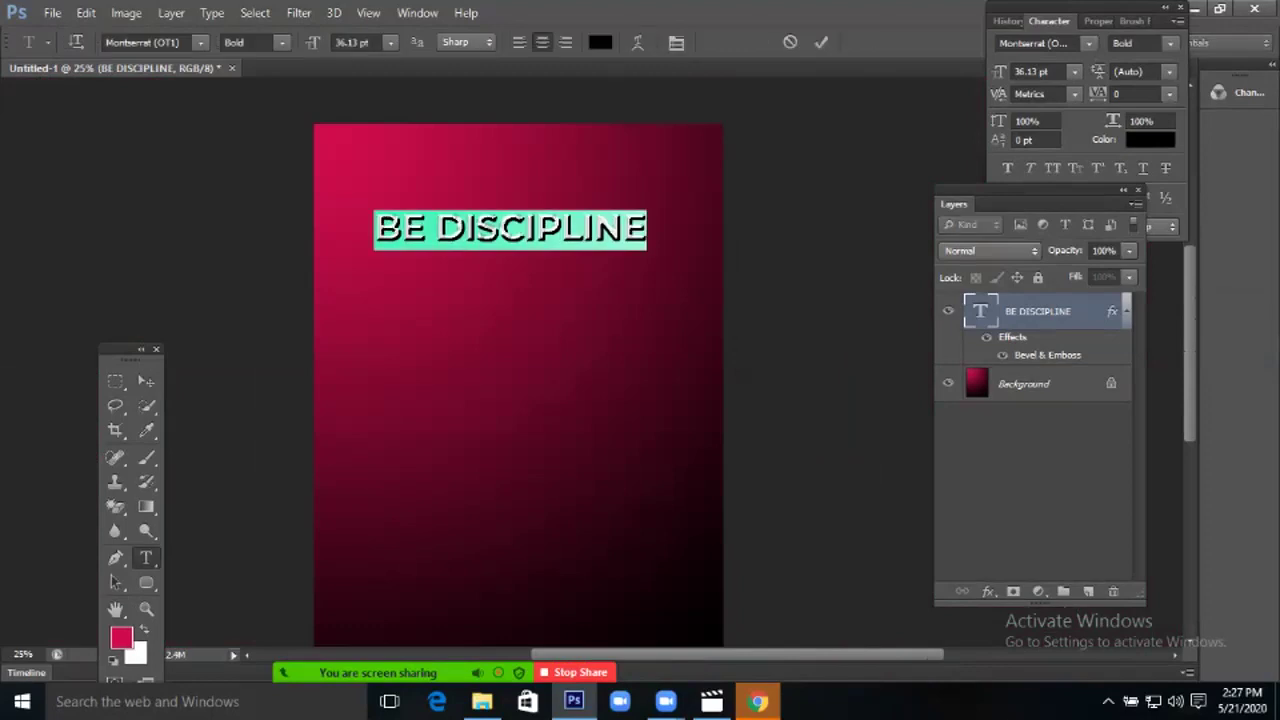
left_click(600, 42)
type("213")
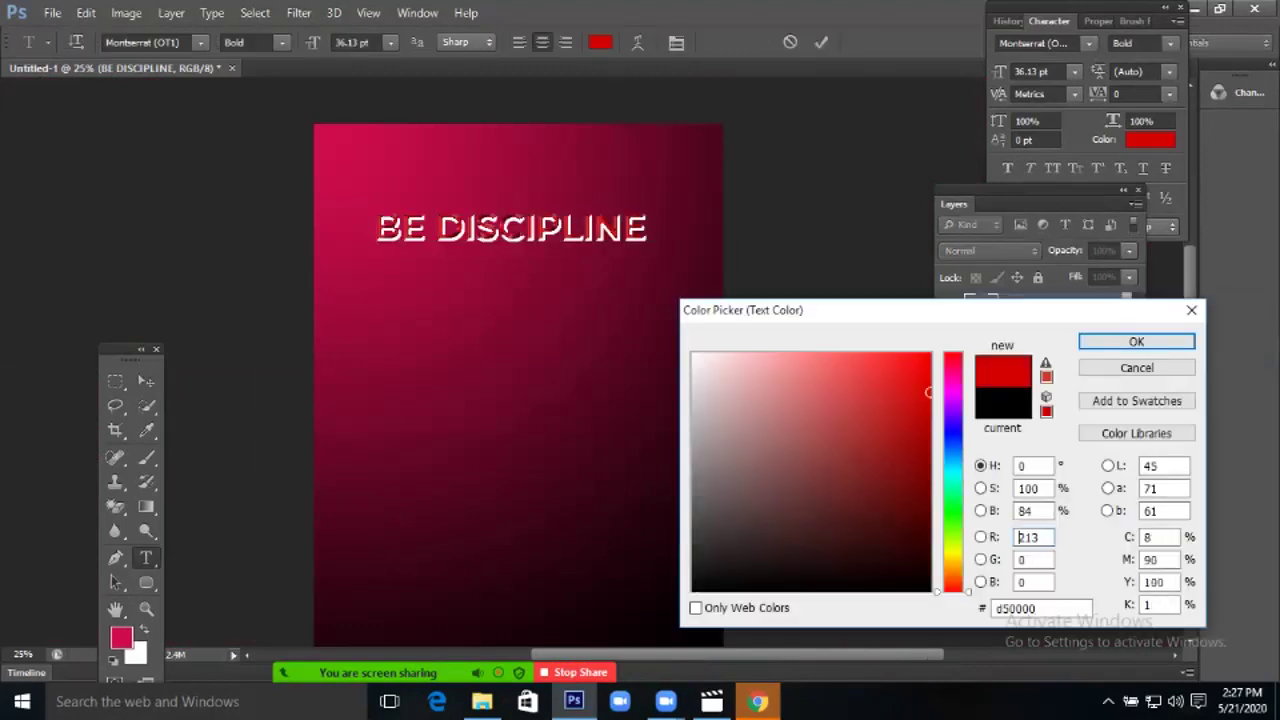
left_click(953, 381)
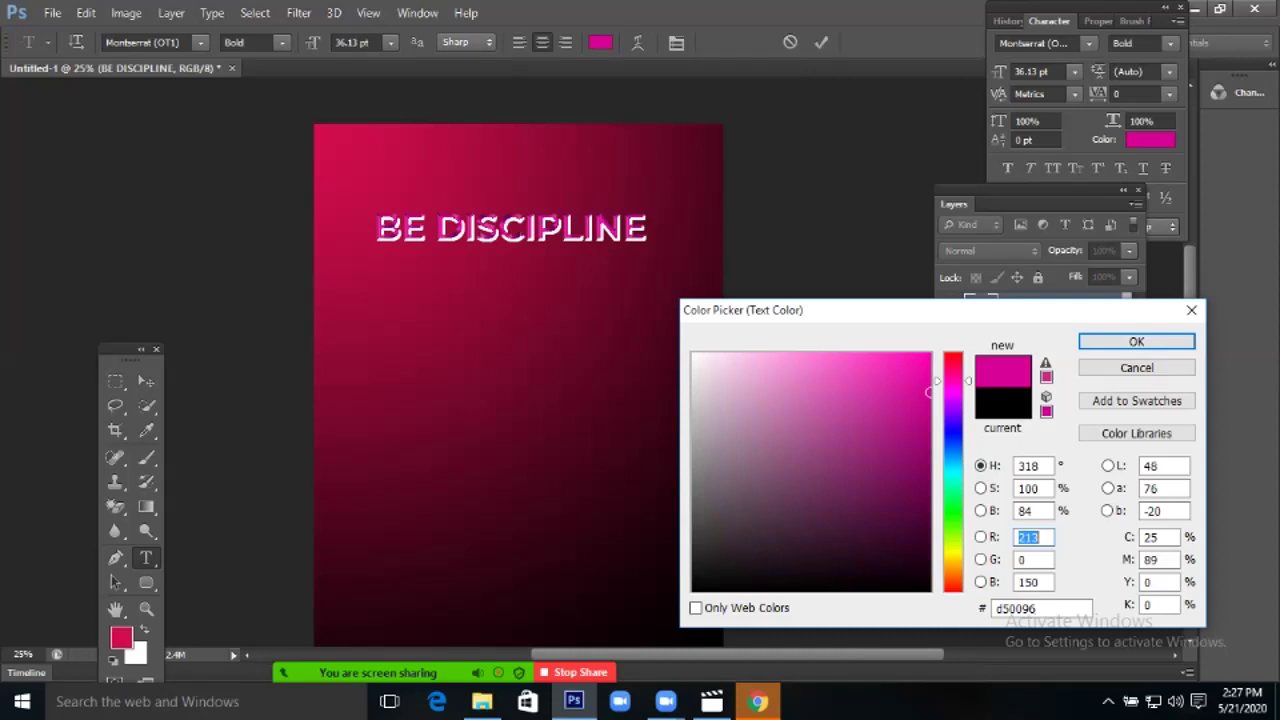
left_click(953, 545)
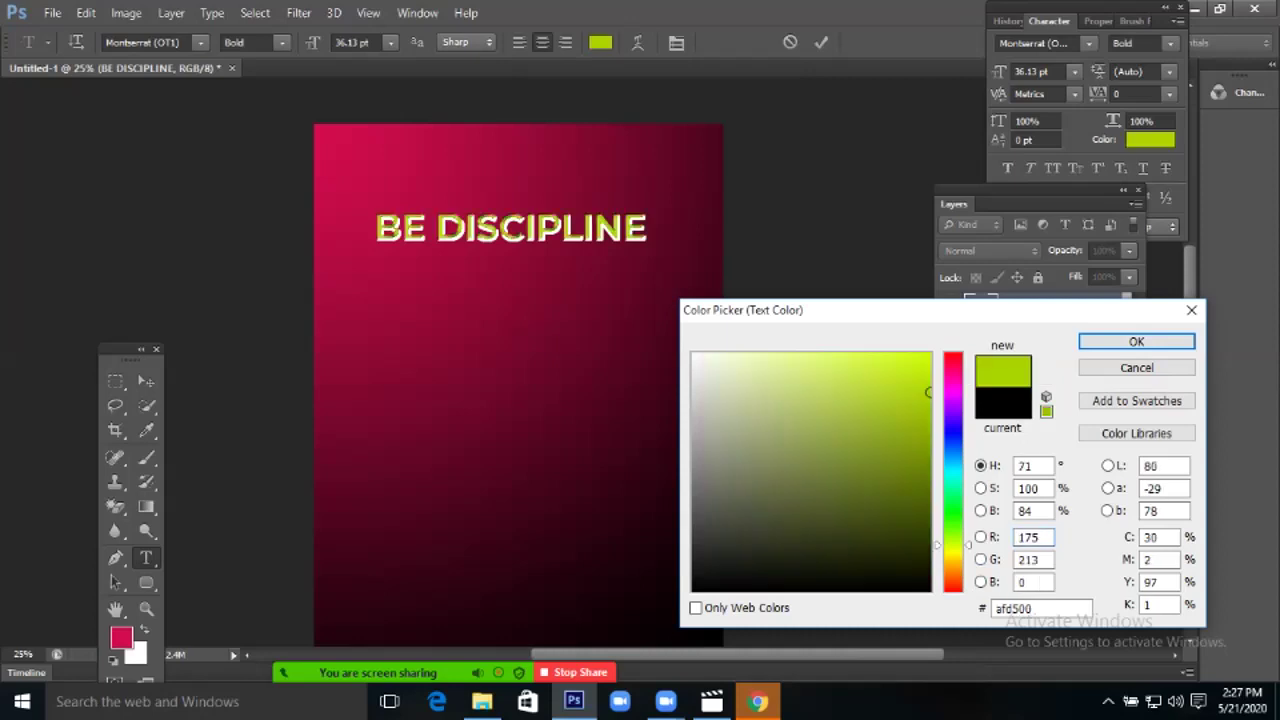
left_click(953, 566)
left_click(953, 567)
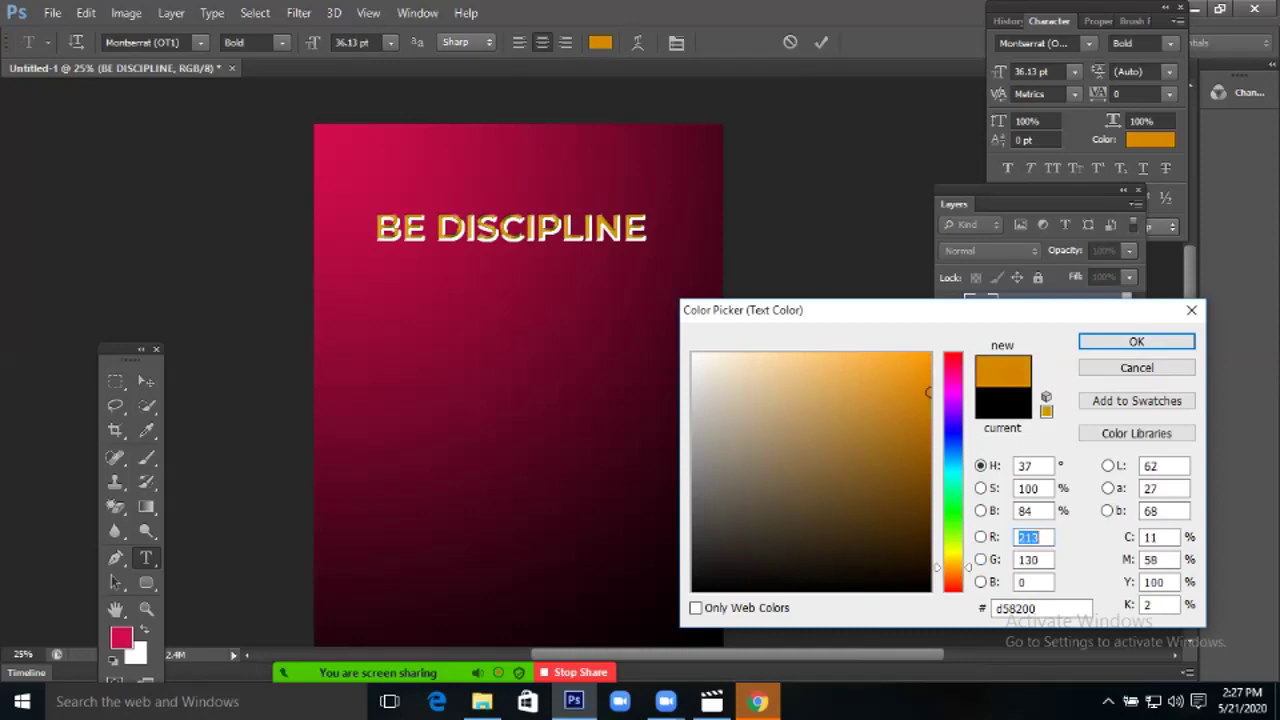
left_click(953, 578)
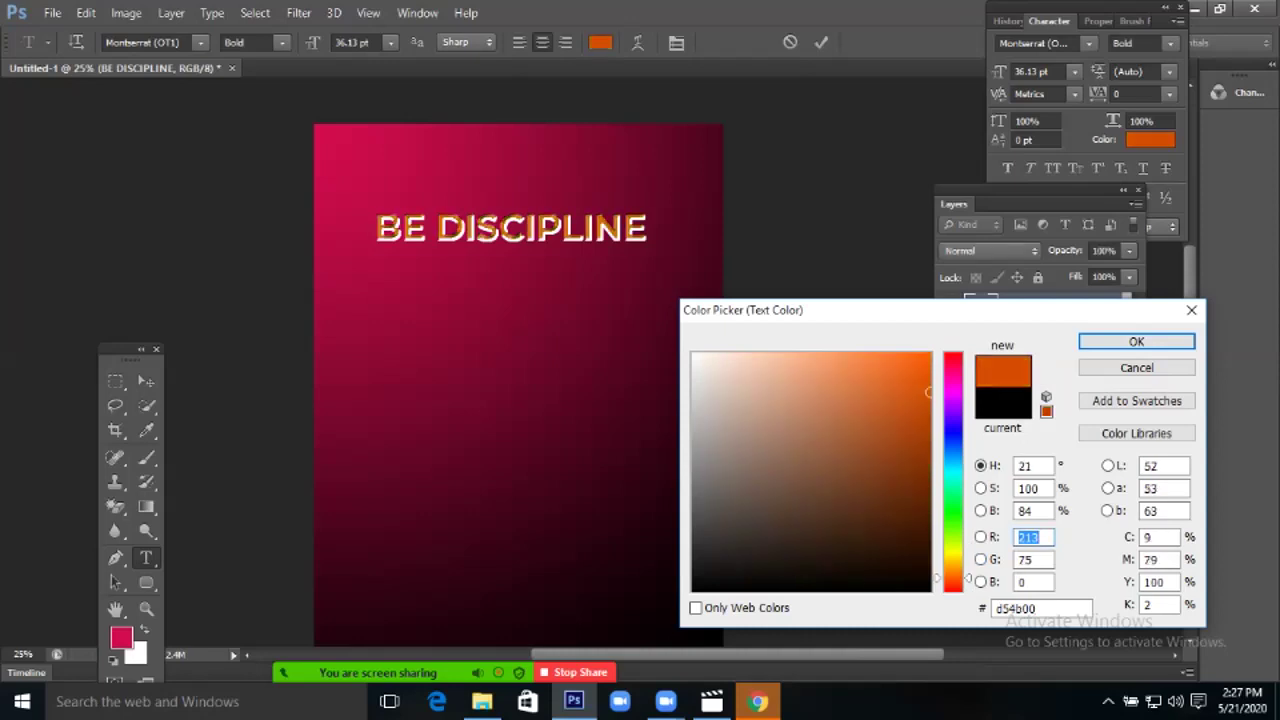
key("Return")
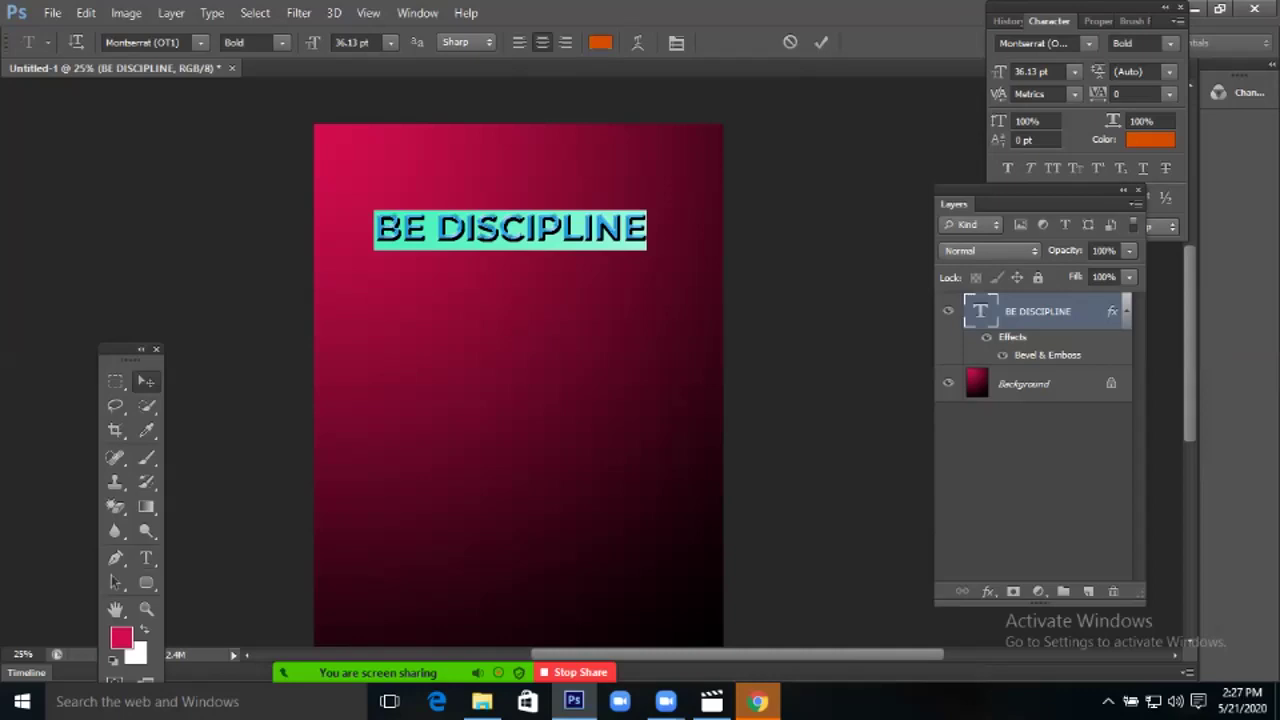
left_click(115, 608)
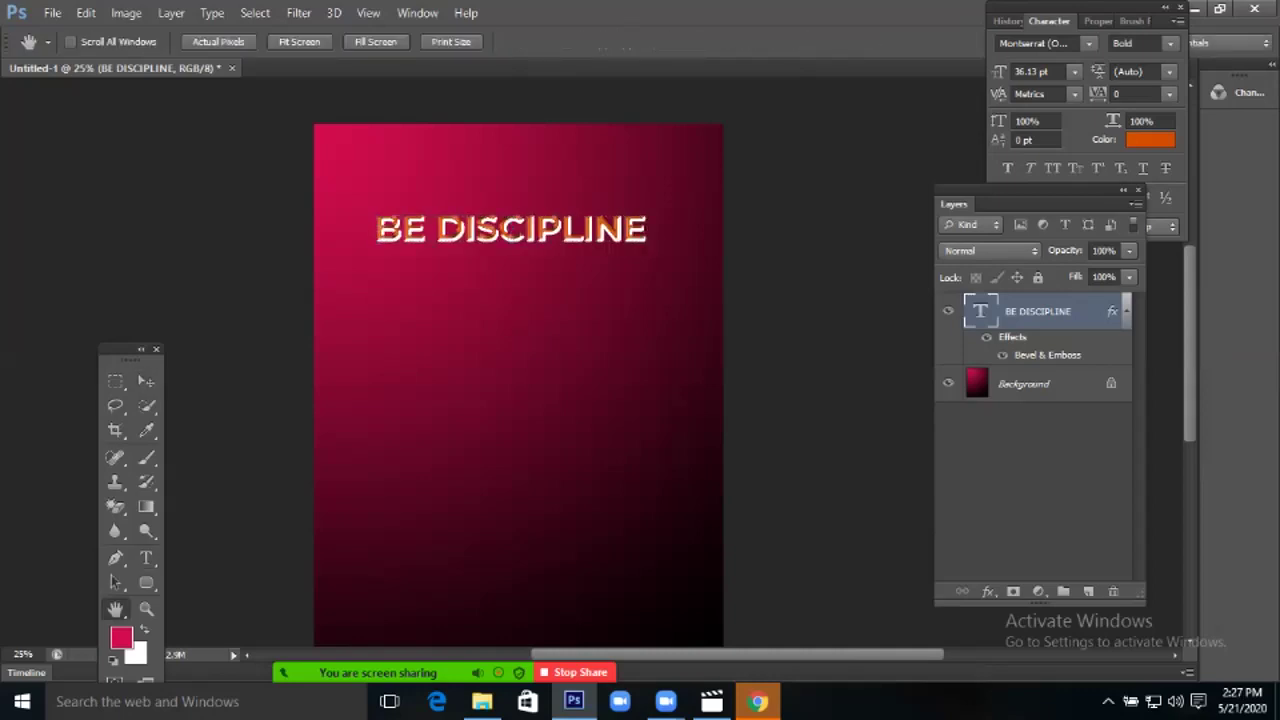
Examine the orange embossed "BE DISCIPLINE" letters up close and against the page background.
scroll(482, 229, "up", 3)
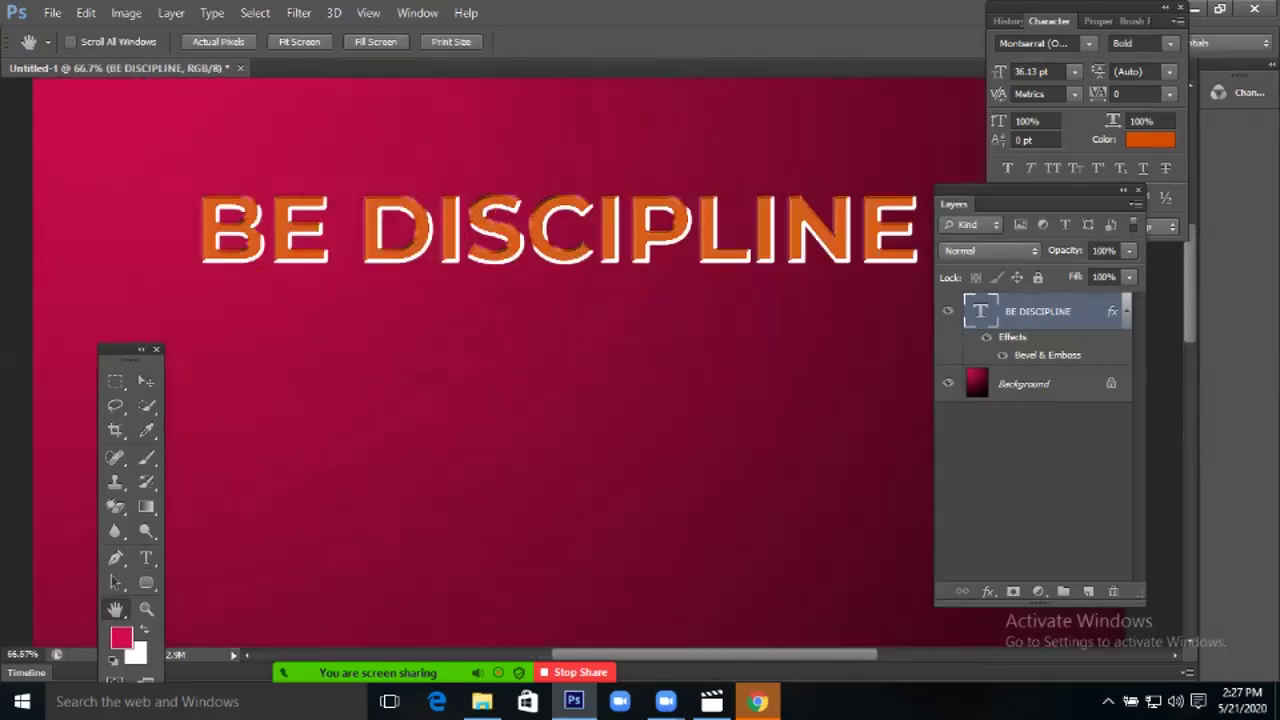
scroll(480, 160, "up", 1)
left_click_drag(540, 420, 568, 346)
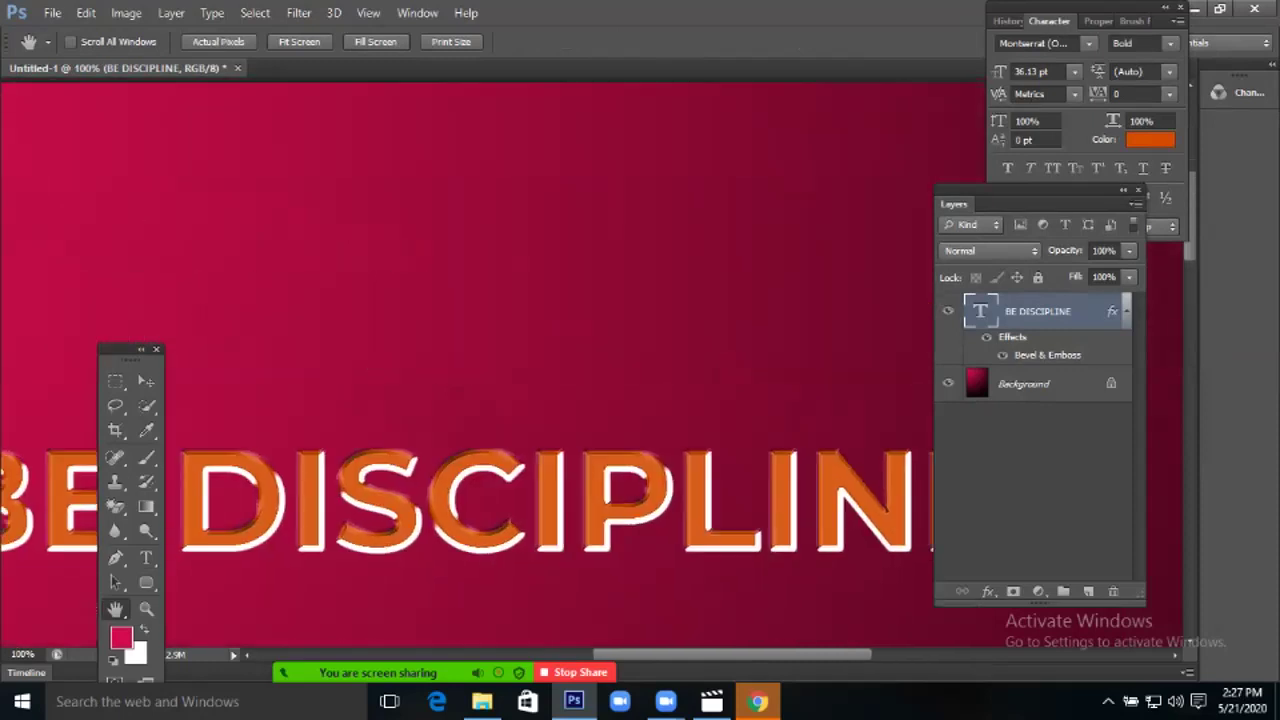
key("ctrl+minus")
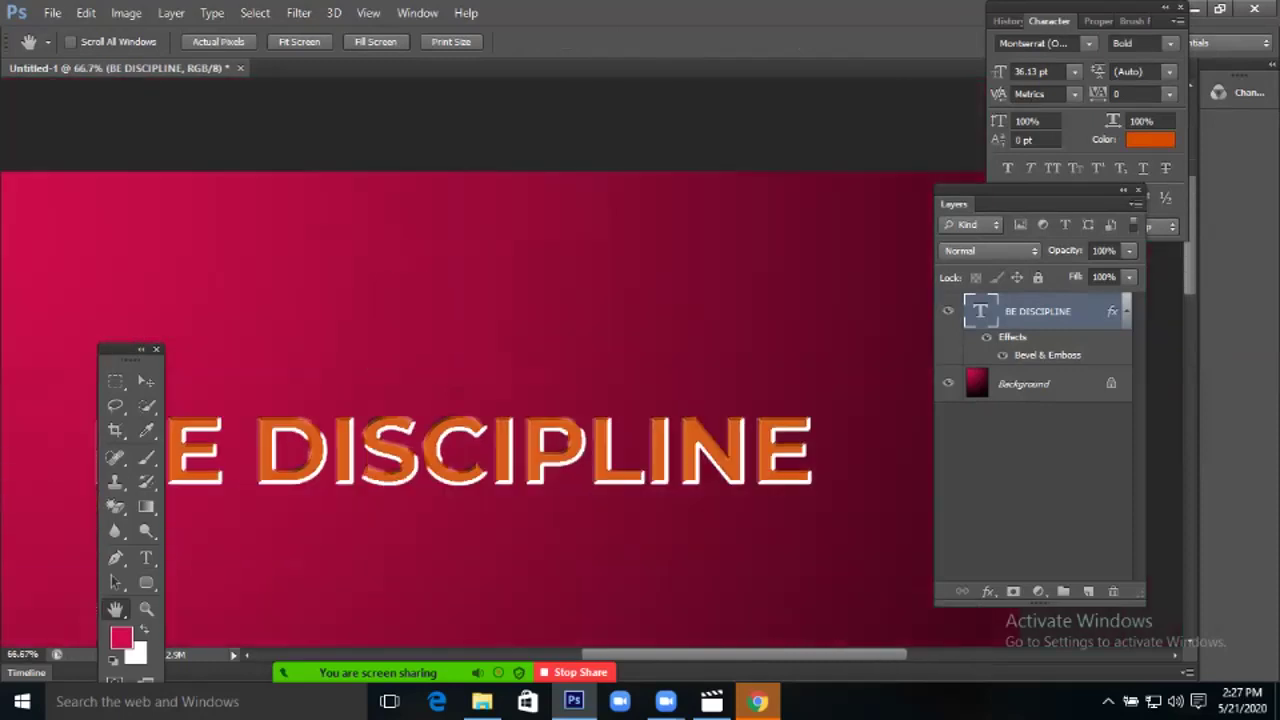
scroll(463, 362, "down", 3)
key("ctrl+minus")
key("ctrl+minus")
scroll(463, 362, "down", 6)
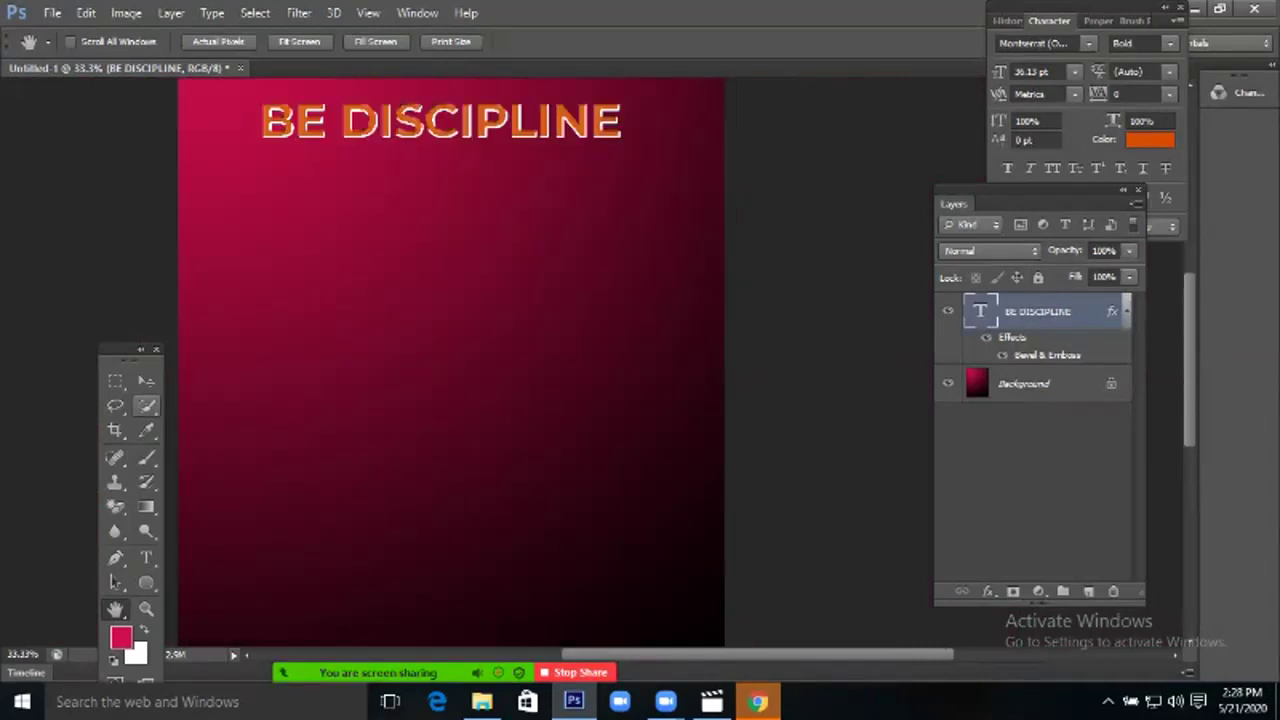
Add a thick Stroke effect positioned outside the "BE DISCIPLINE" letters.
left_click(146, 380)
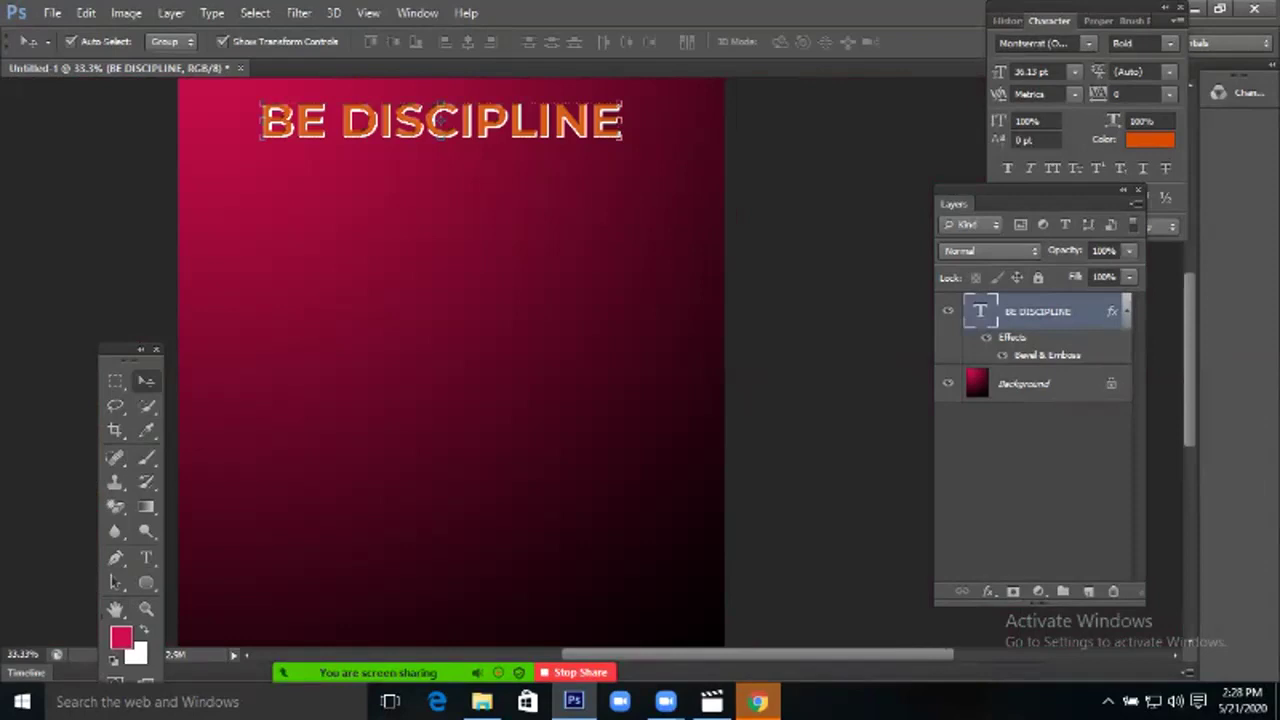
double_click(1075, 311)
left_click(702, 443)
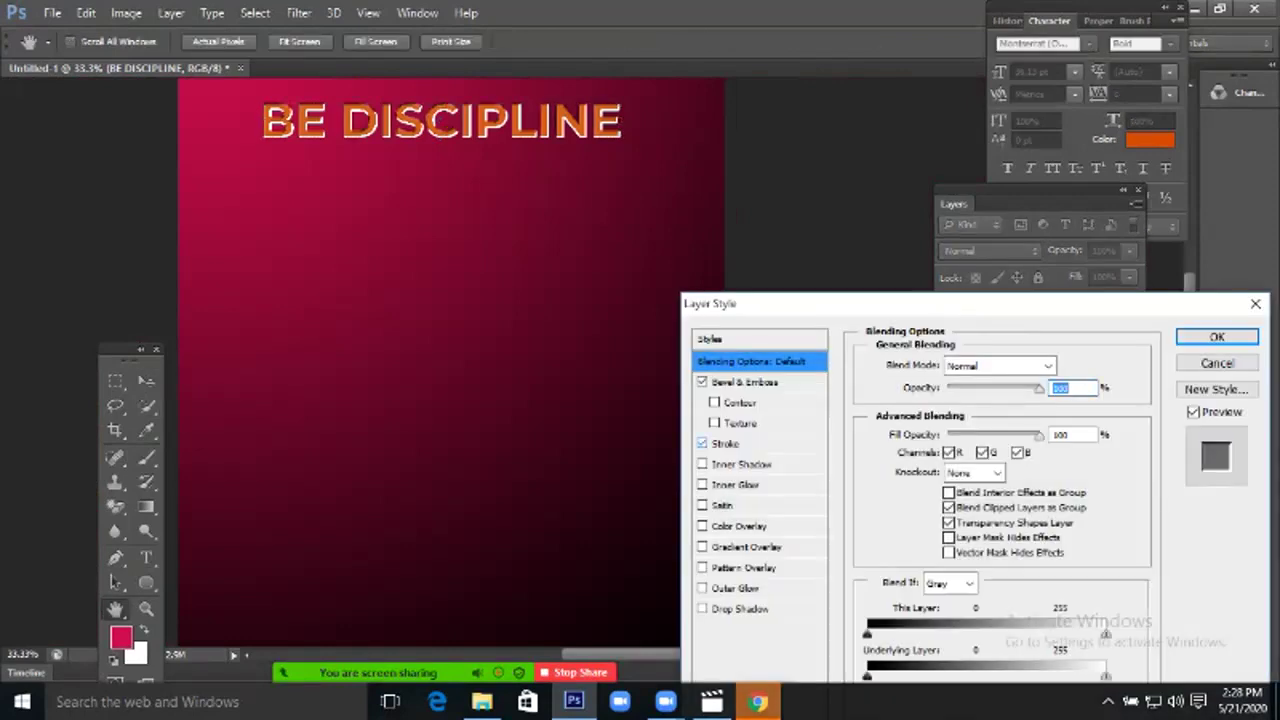
left_click(712, 443)
left_click_drag(936, 364, 956, 364)
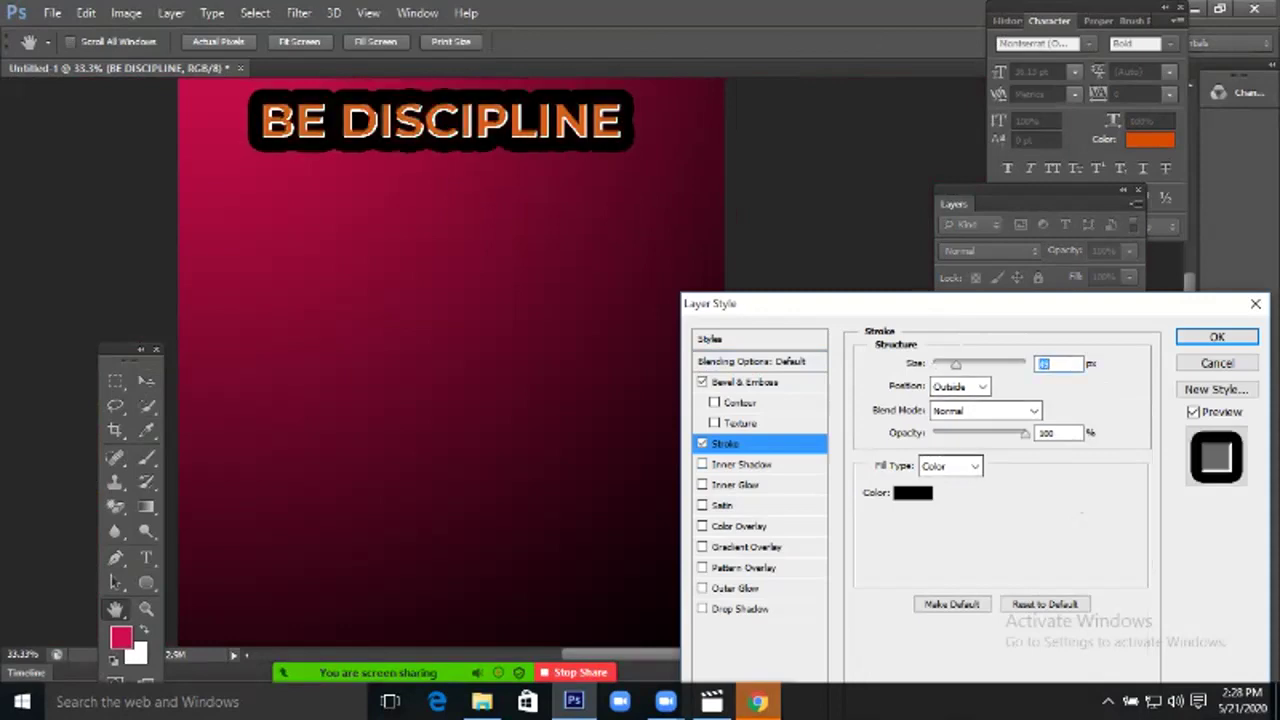
Try several reds for the stroke colour of "BE DISCIPLINE", choose a dark maroon and apply the layer style.
left_click(912, 492)
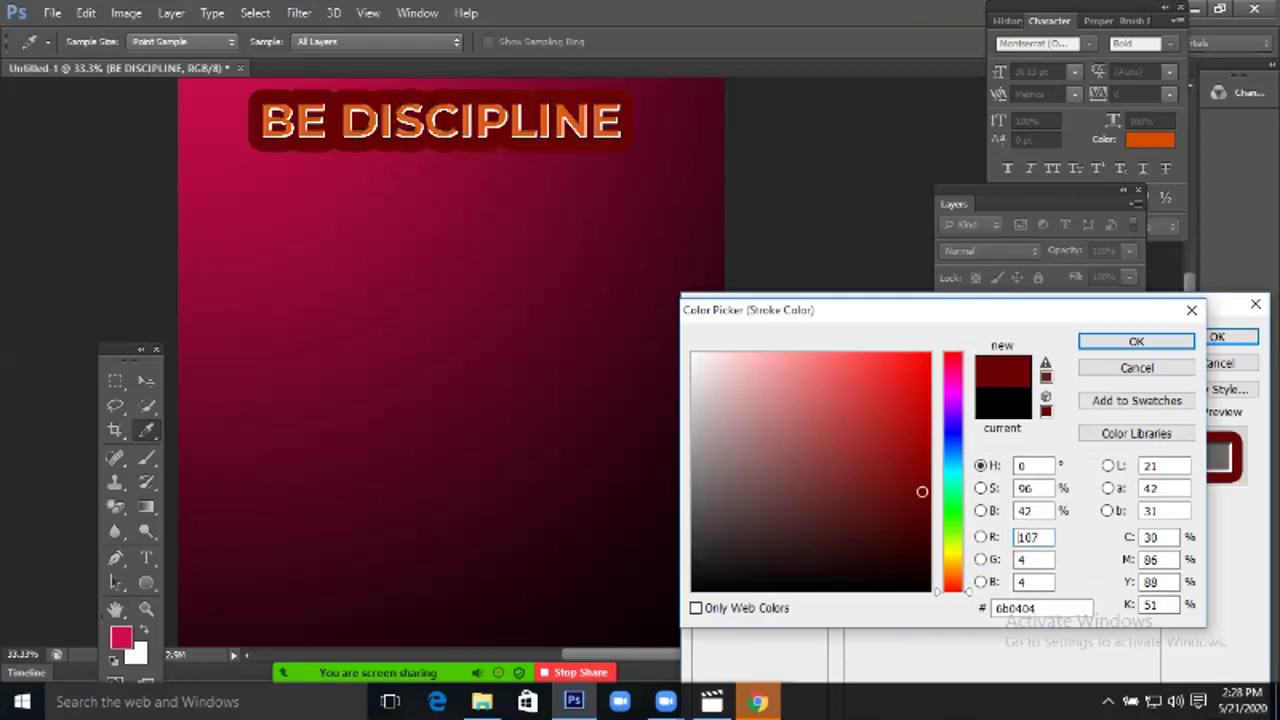
left_click(920, 569)
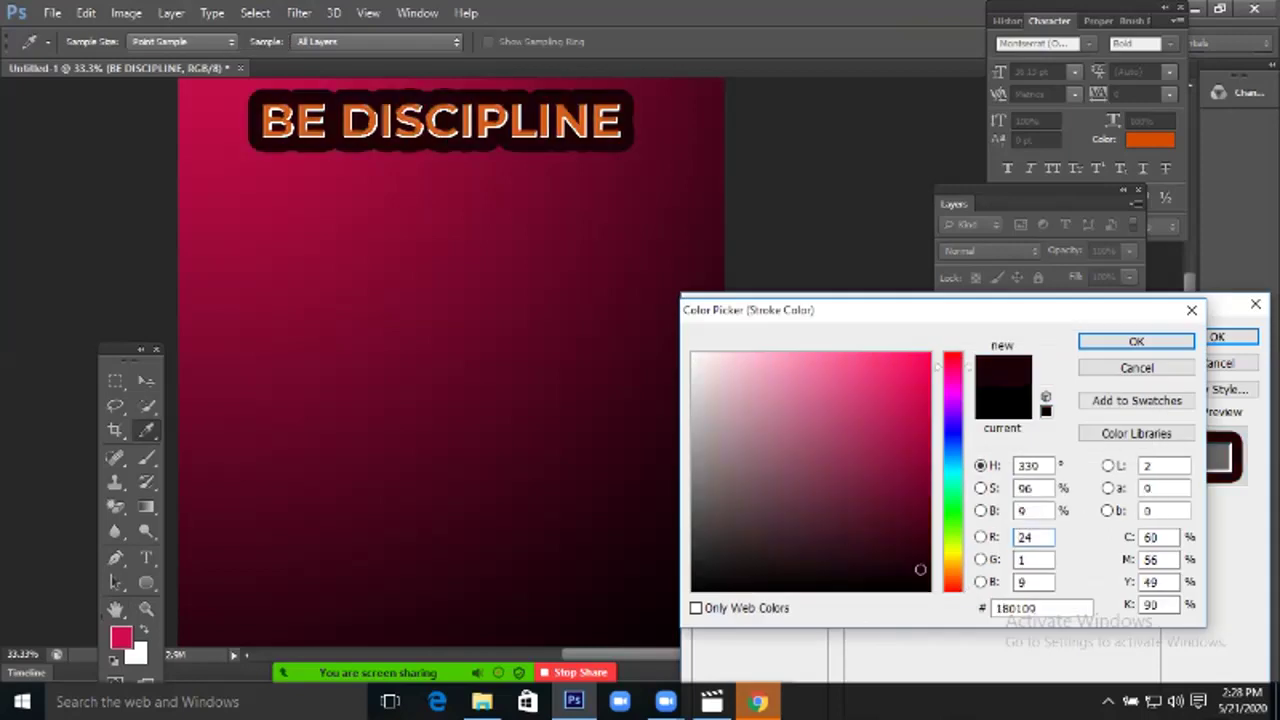
left_click(916, 459)
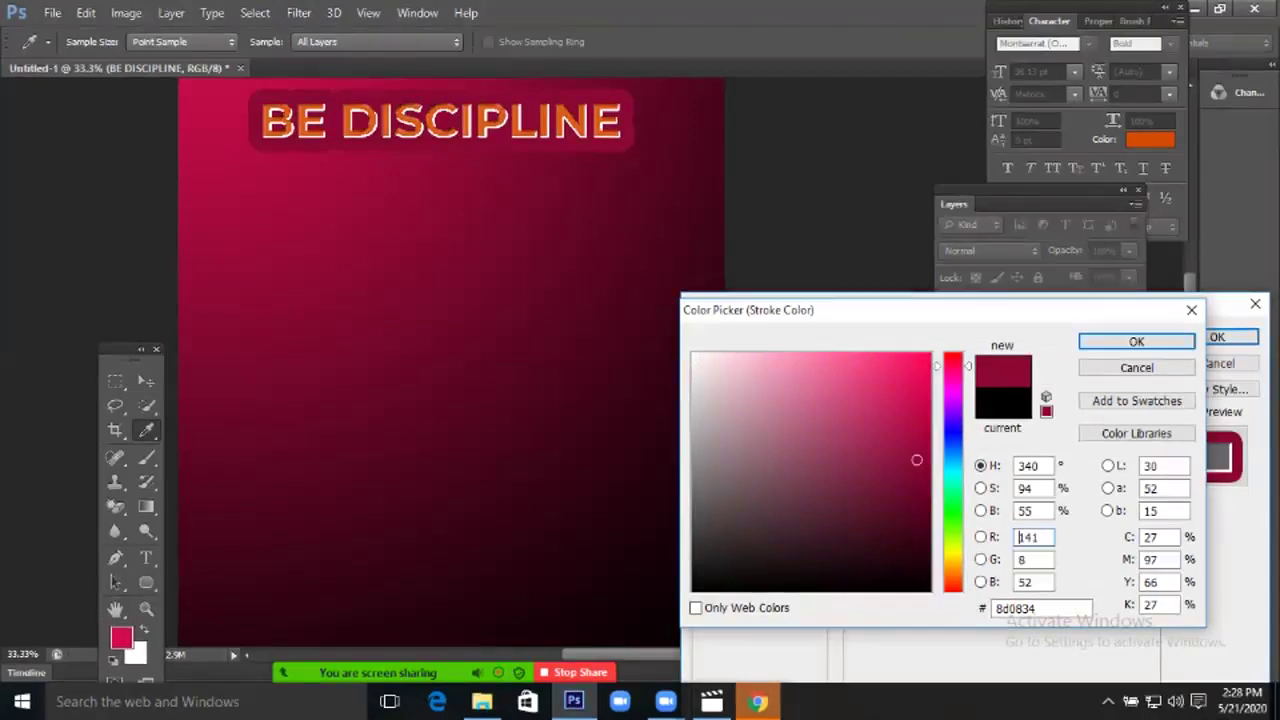
left_click(917, 523)
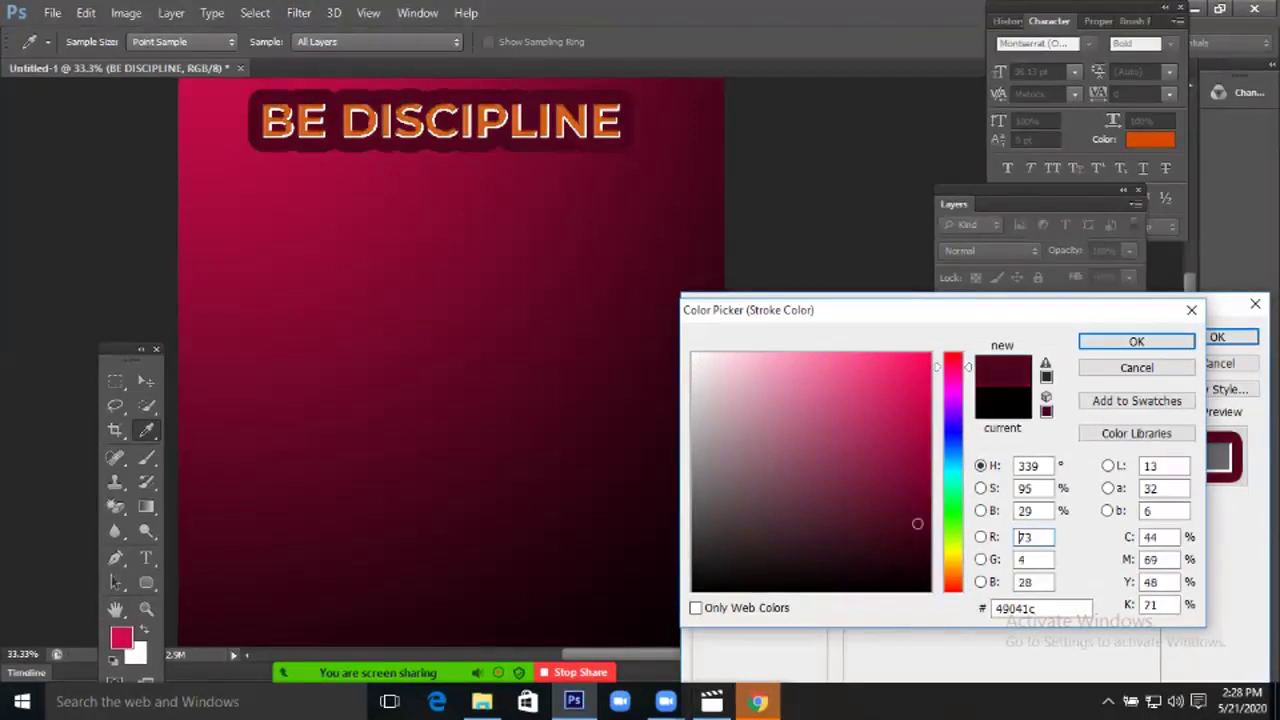
left_click(916, 527)
key("Return")
key("Return")
key("v")
key("h")
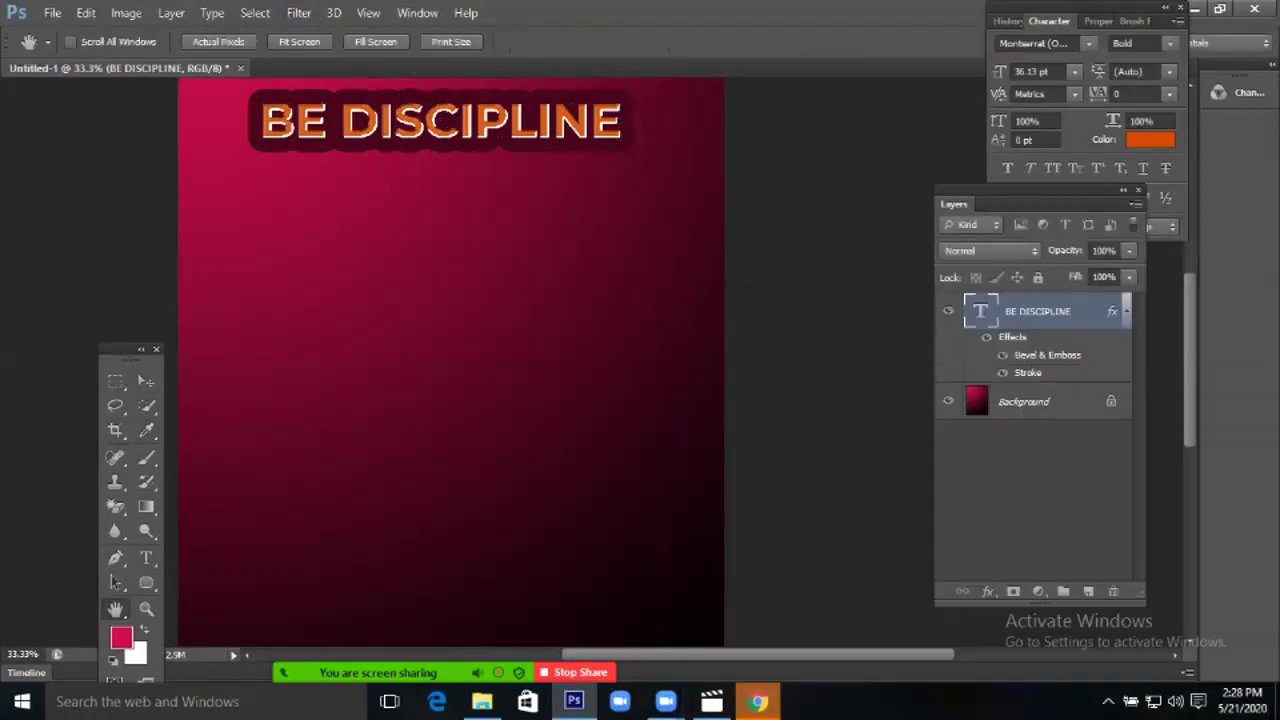
Add a new text line reading "FOR ONES" around the middle of the page, below the title.
key("ctrl+minus")
key("ctrl+minus")
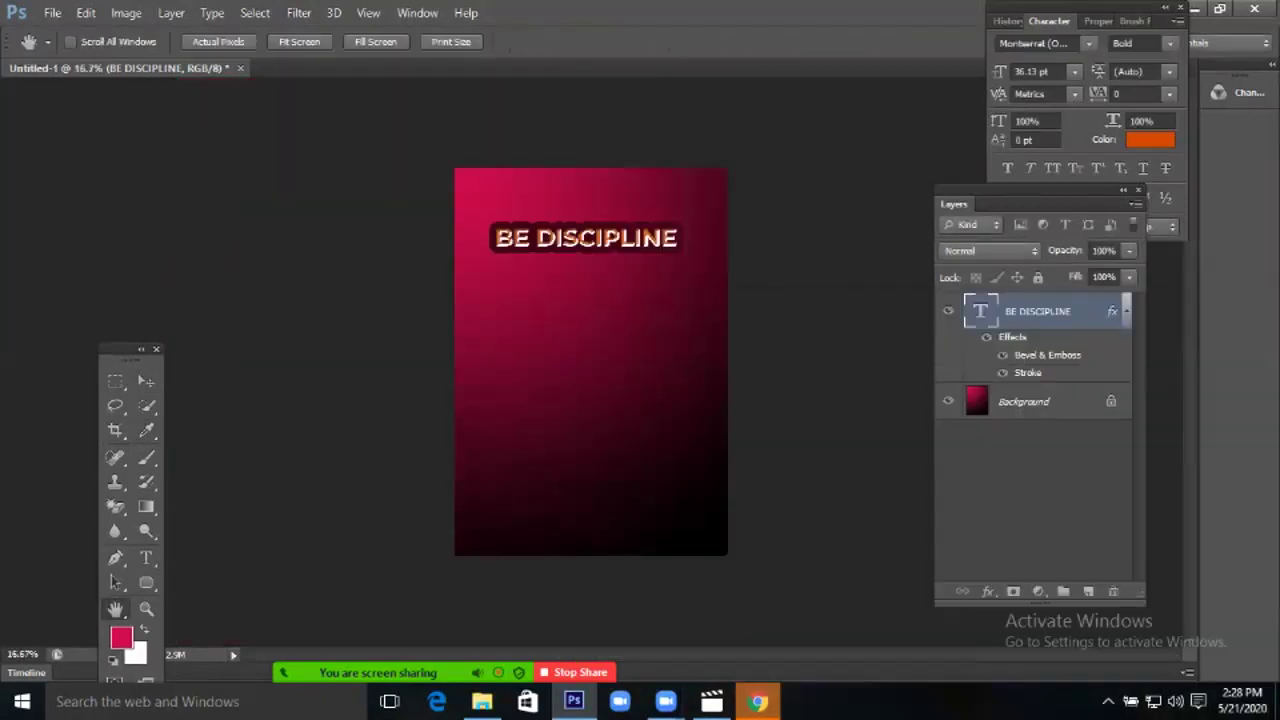
key("ctrl+plus")
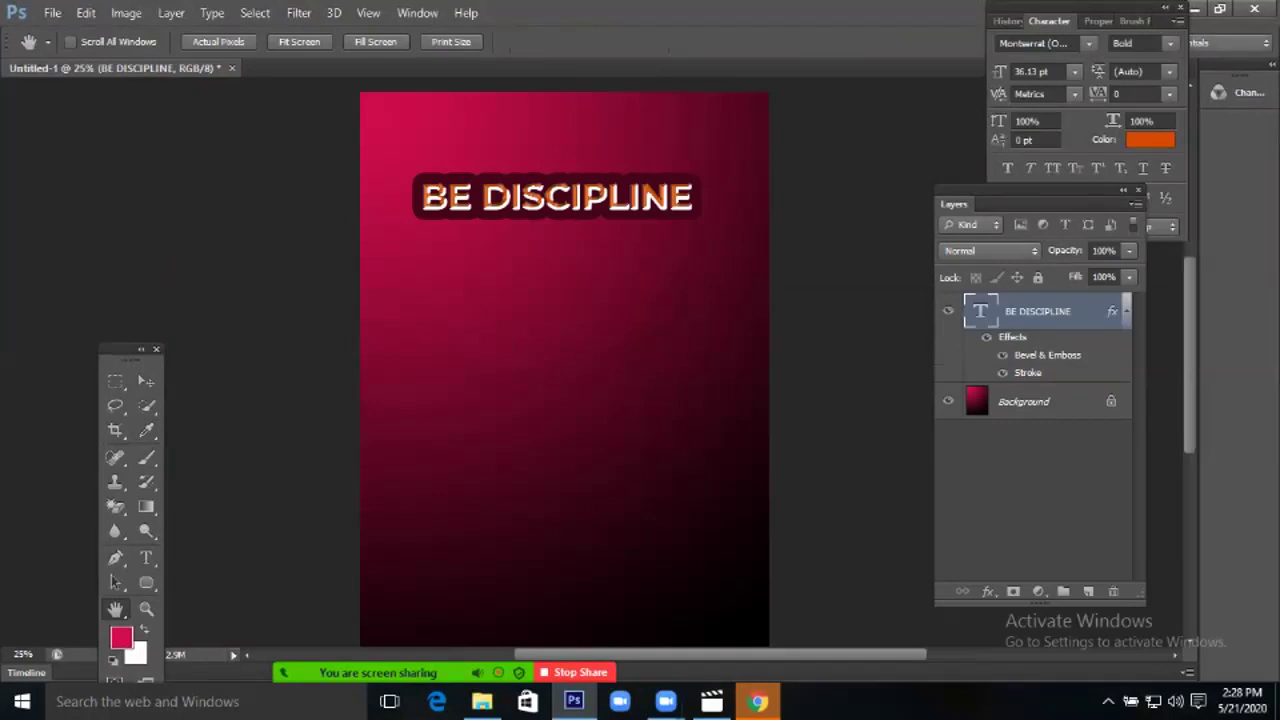
left_click(146, 557)
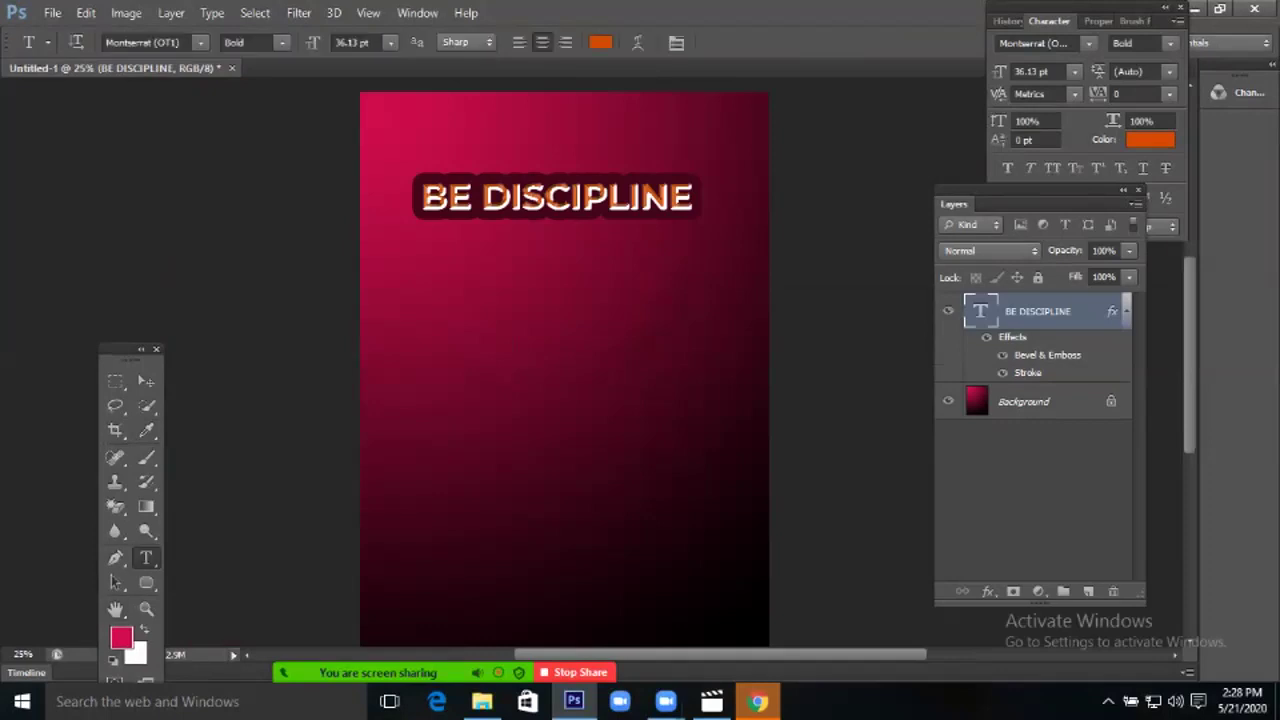
left_click(485, 403)
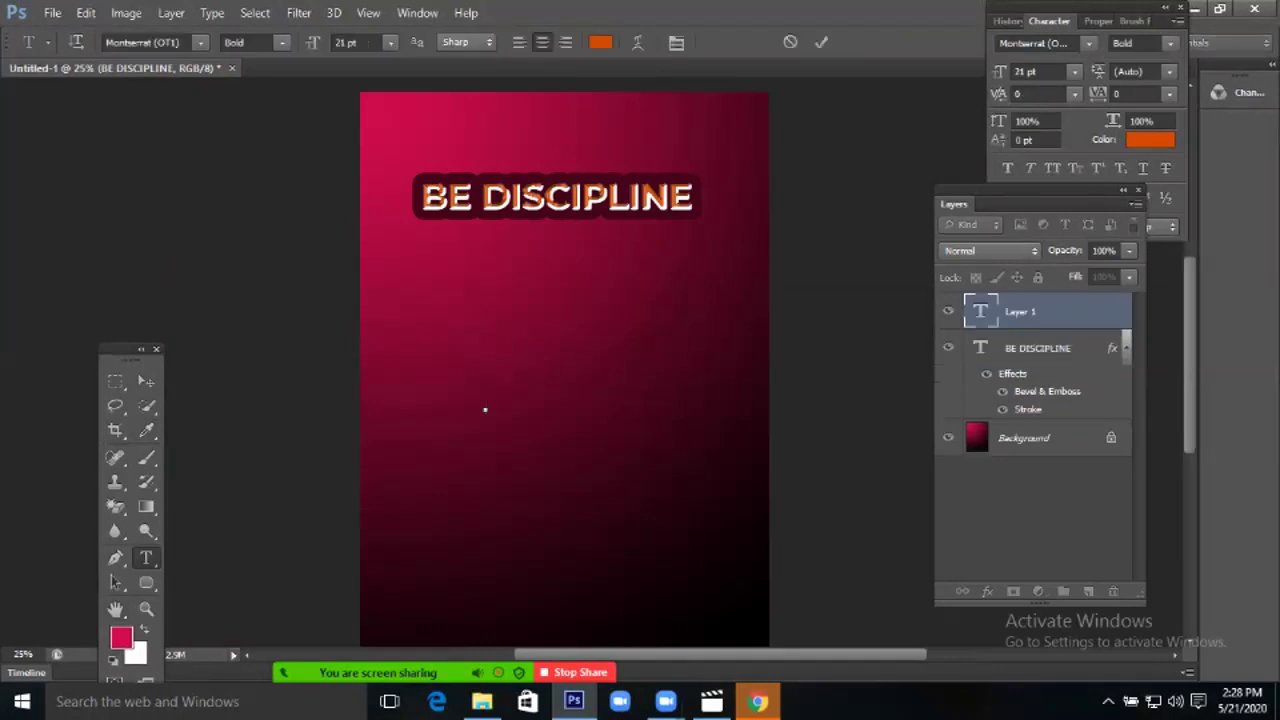
type("FOR ONES")
Set the font size of "FOR ONES" to 53 pt and move the text so it is centred under "BE DISCIPLINE".
key("ctrl+a")
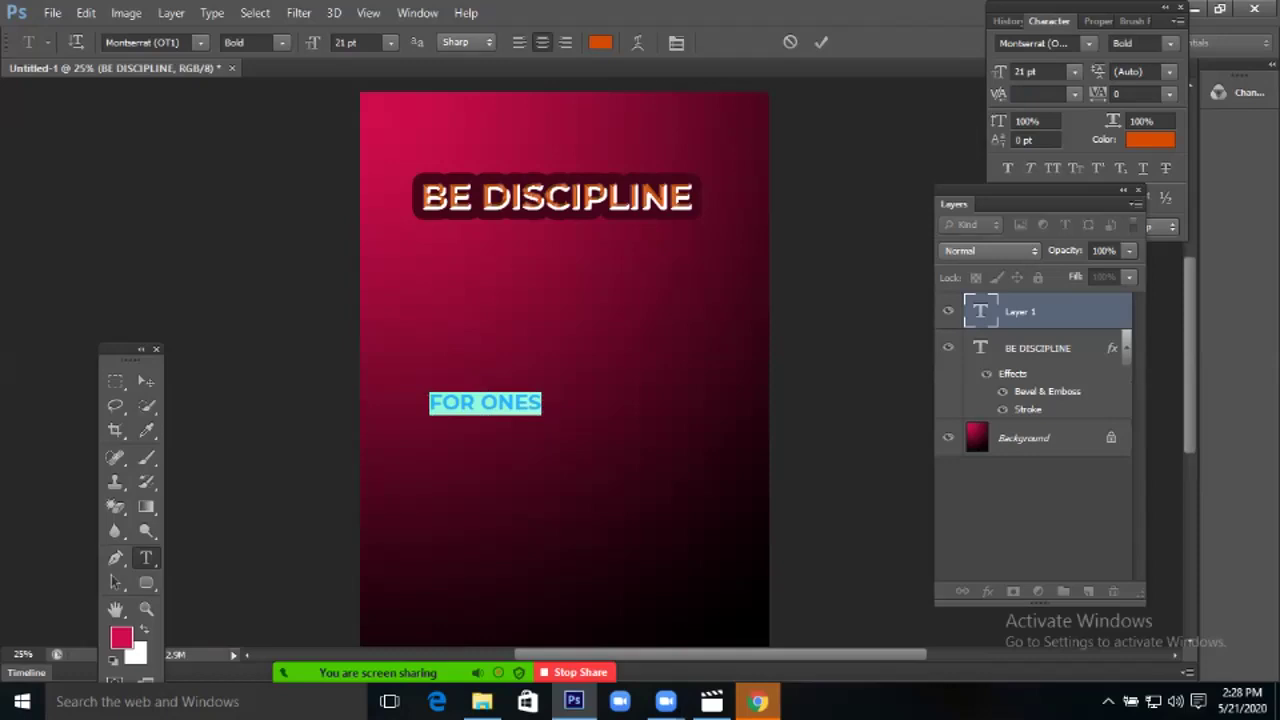
double_click(342, 42)
key("Up")
key("Up")
key("Up")
key("Up")
key("Up")
key("Up")
key("Up")
key("Up")
key("Up")
key("Up")
key("Up")
key("Up")
key("Up")
key("Up")
key("Up")
key("Up")
key("Up")
key("Up")
key("Up")
key("Up")
key("Up")
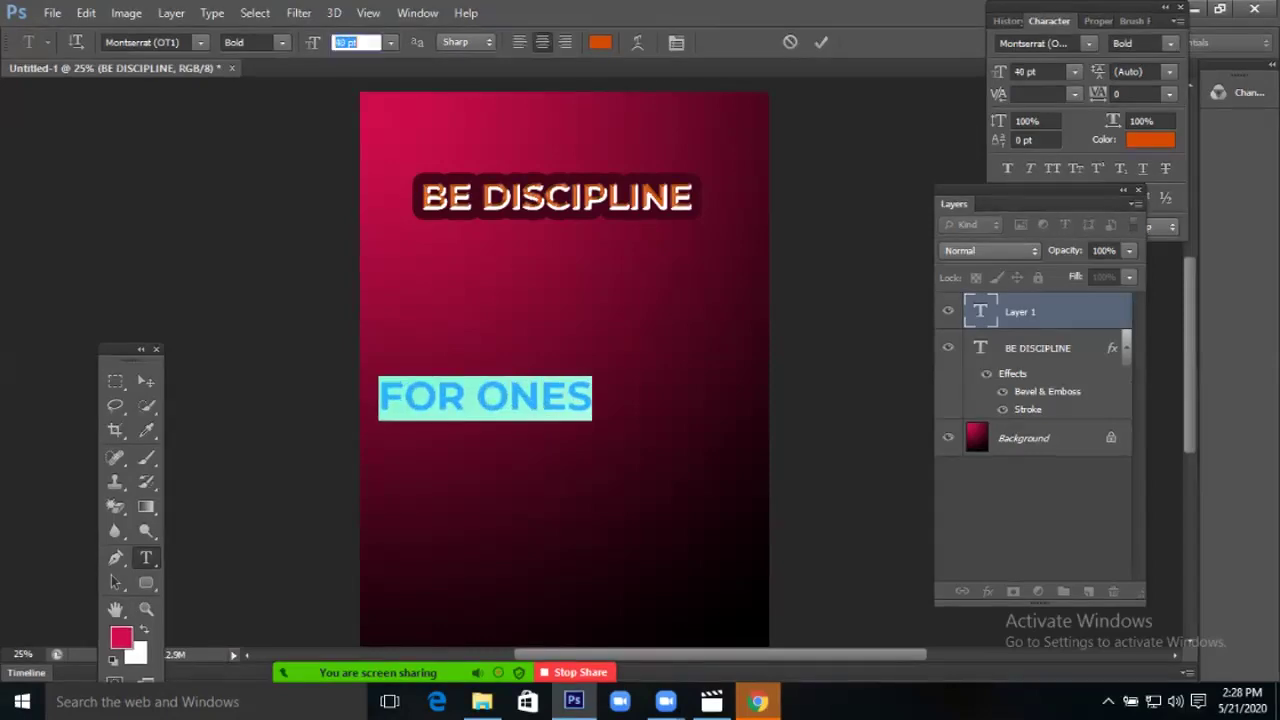
key("Up")
key("Up")
key("Up")
key("Up")
key("Up")
key("Up")
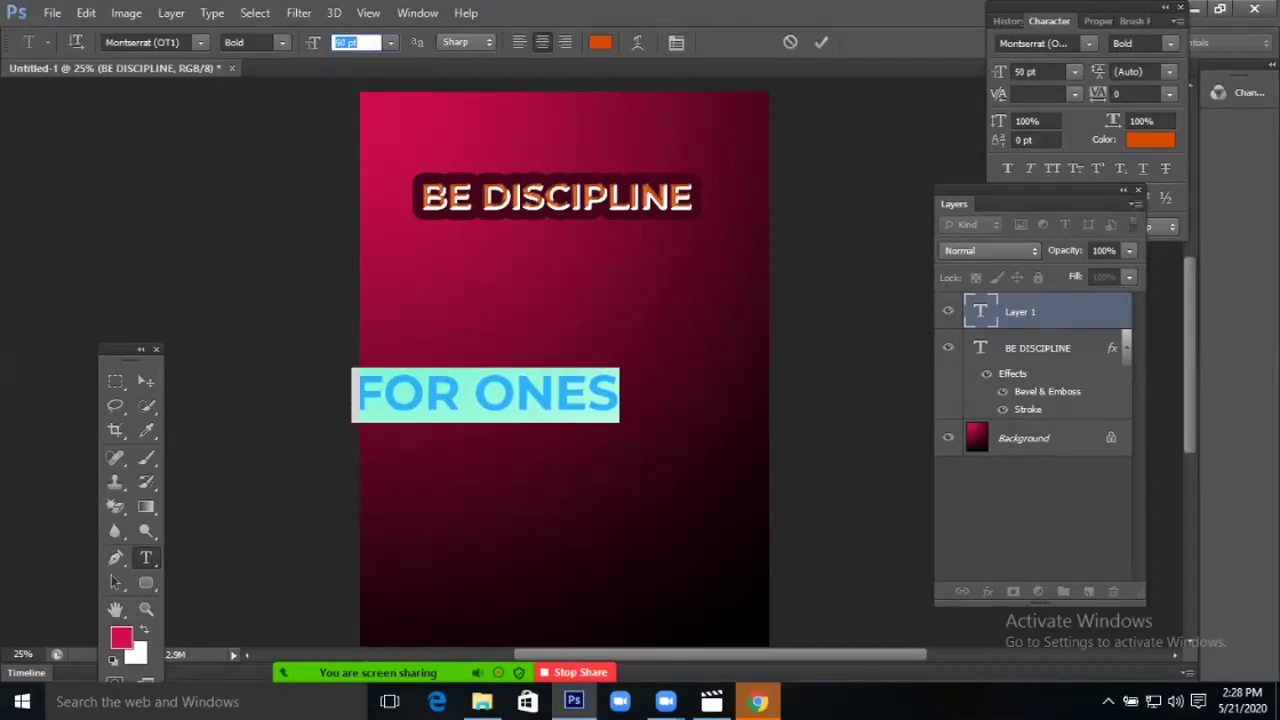
key("Up")
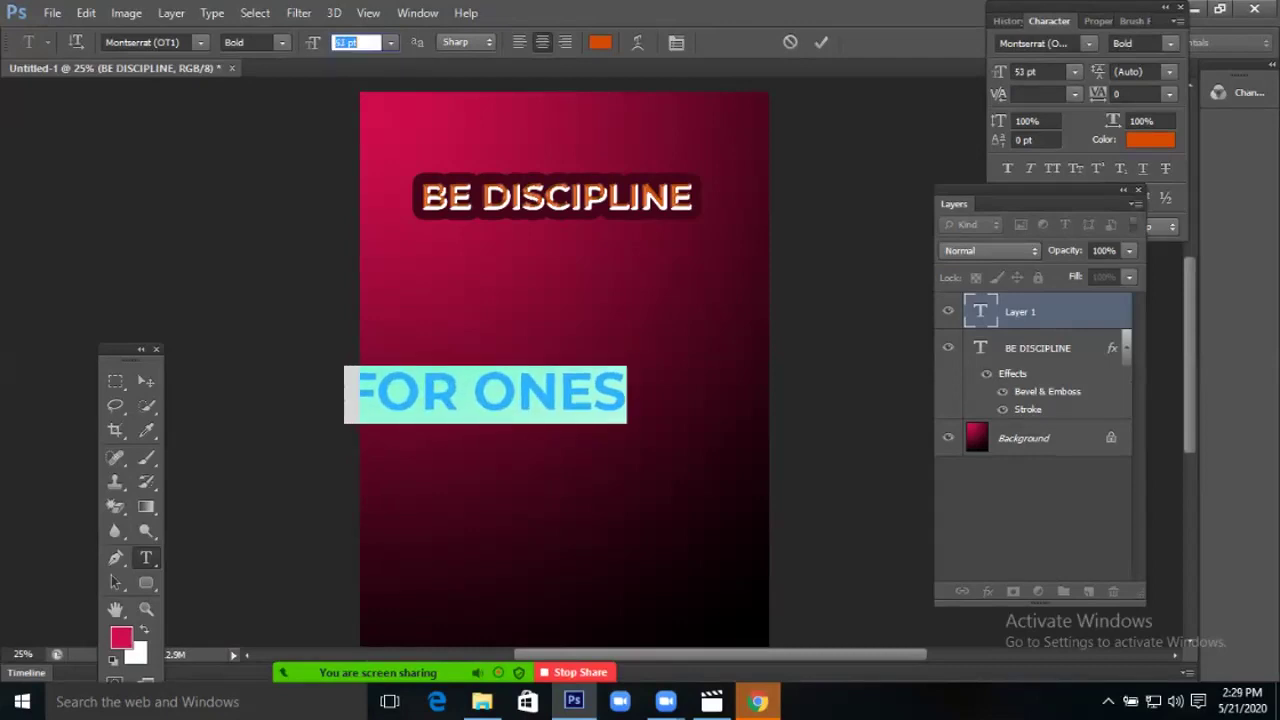
left_click(146, 381)
left_click_drag(486, 391, 557, 401)
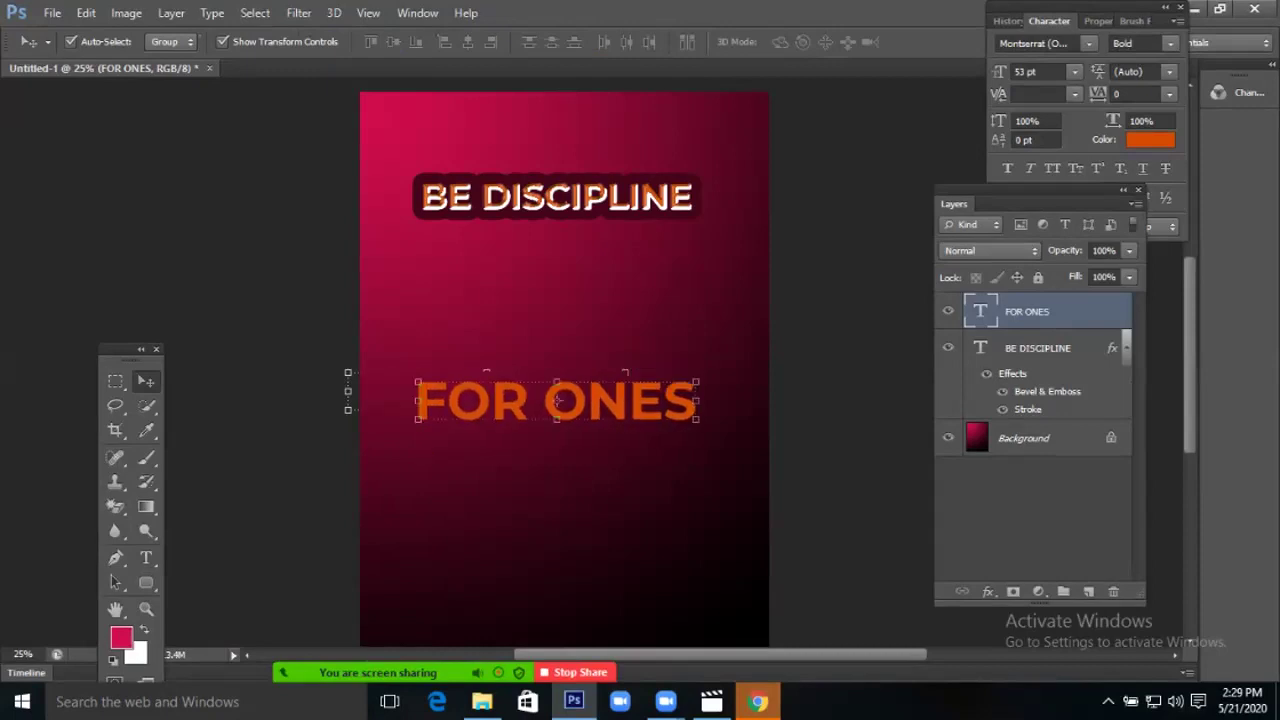
Add a Bevel & Emboss effect to "FOR ONES" with Pillow Emboss style, size 122 px and depth 144%.
double_click(1080, 311)
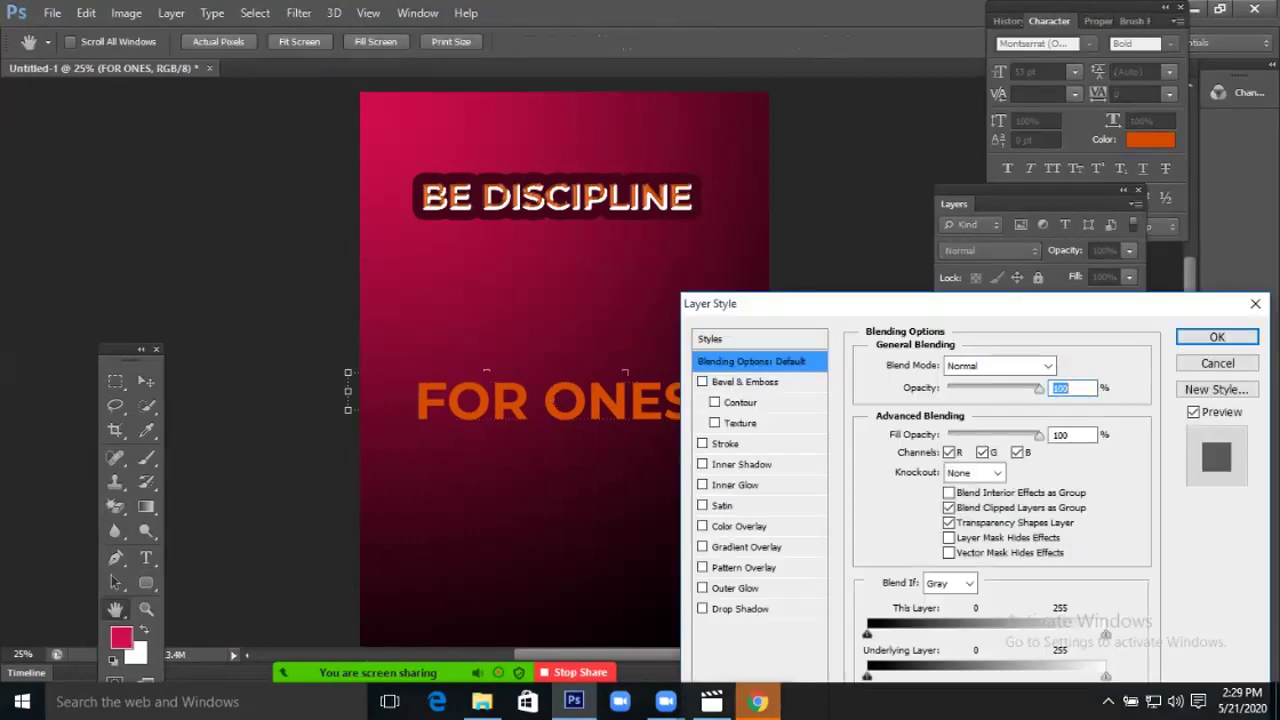
left_click(702, 381)
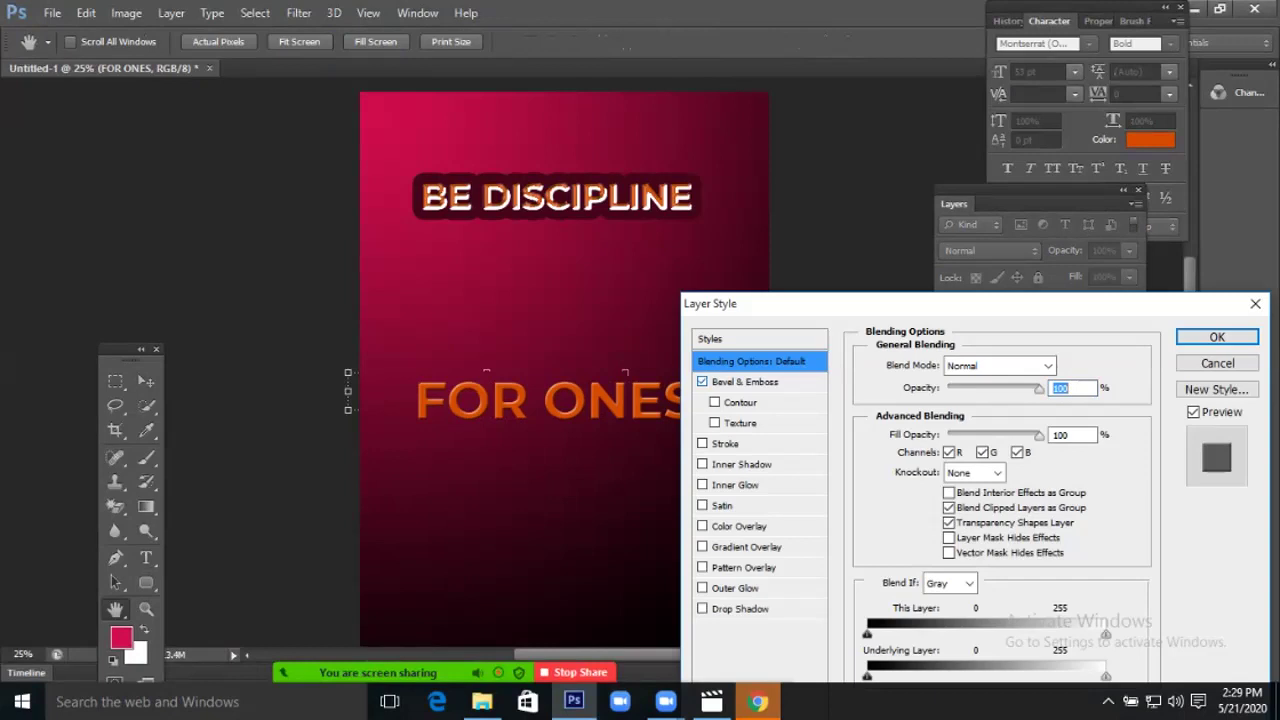
left_click(745, 381)
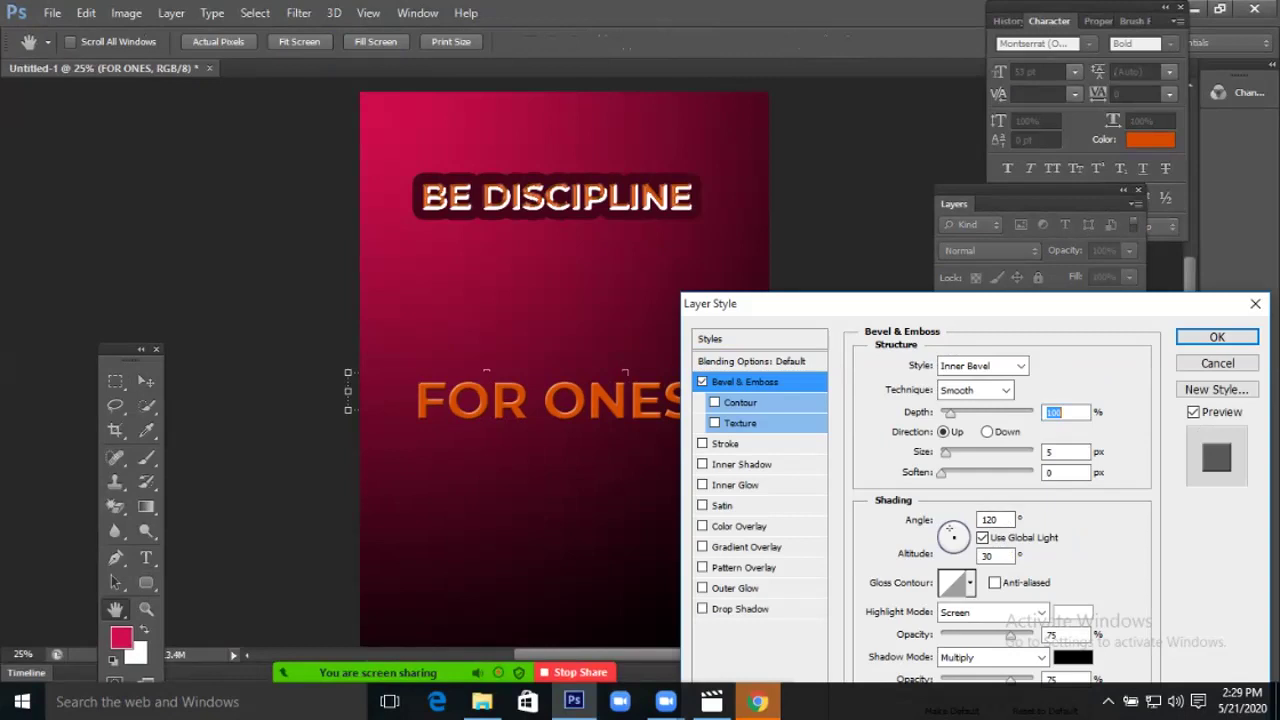
left_click(978, 366)
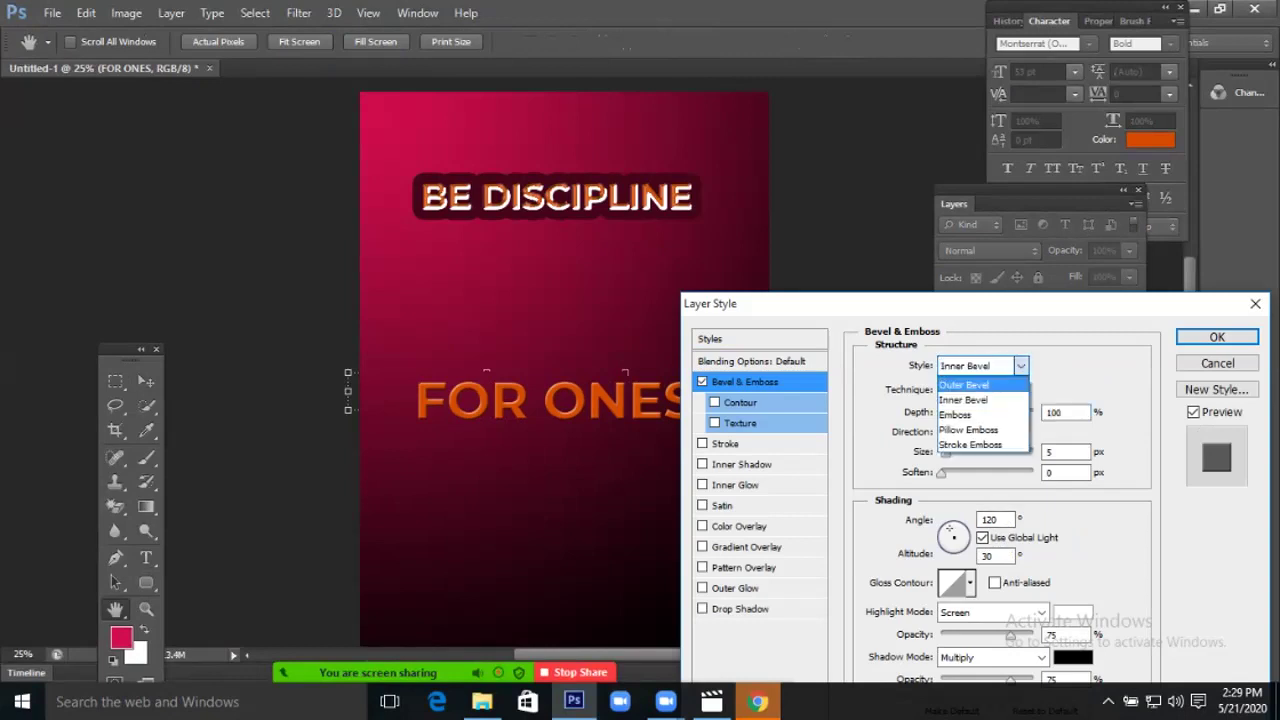
left_click(968, 429)
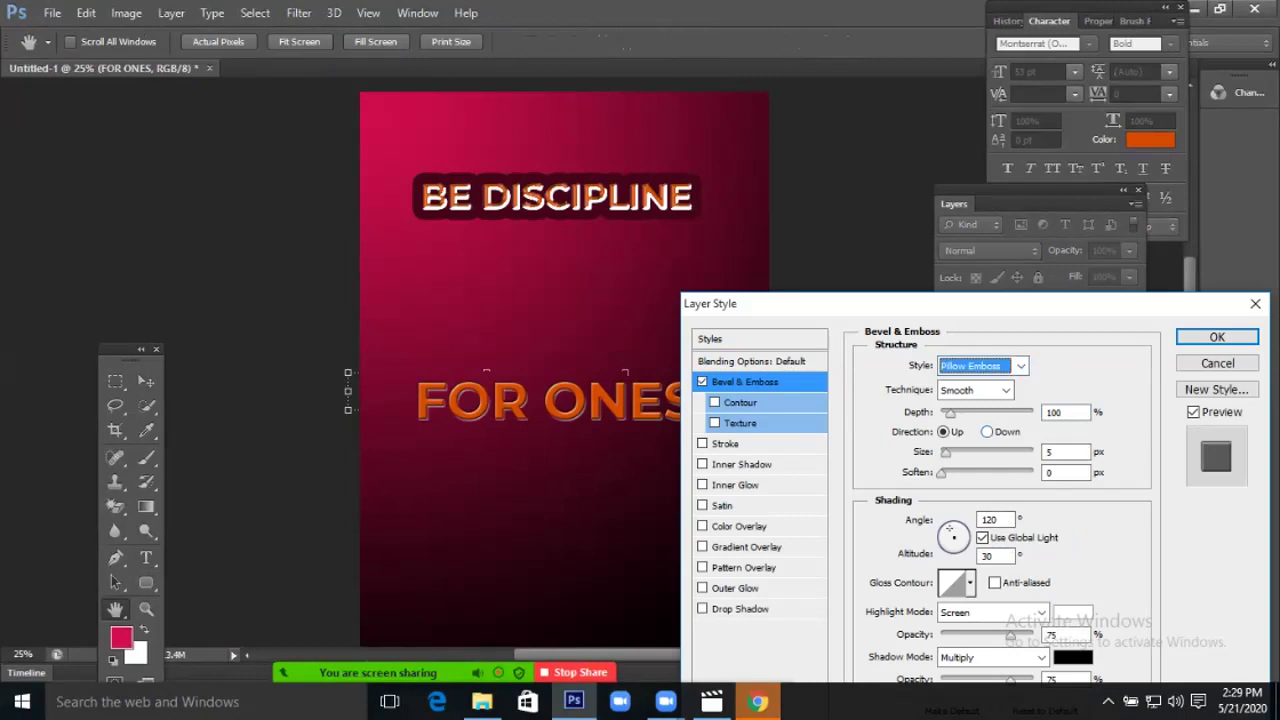
left_click_drag(945, 452, 988, 452)
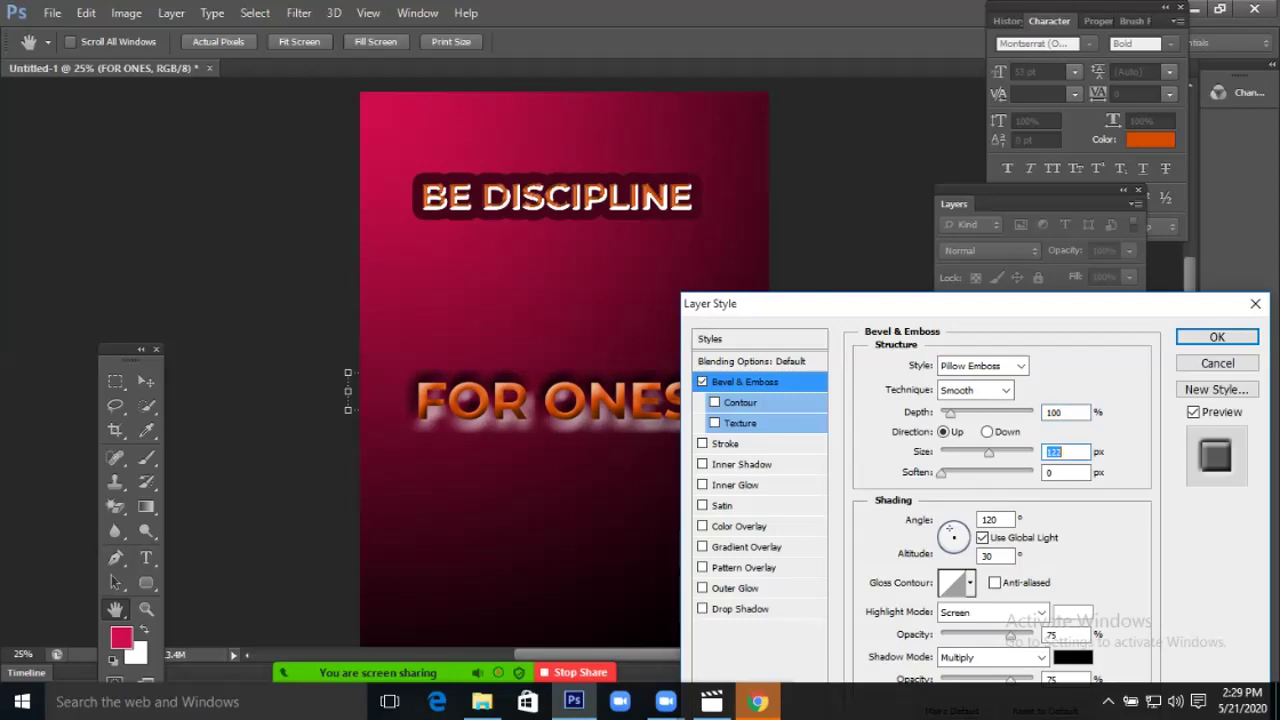
mouse_move(950, 412)
left_mouse_down()
mouse_move(977, 412)
mouse_move(954, 412)
left_mouse_up()
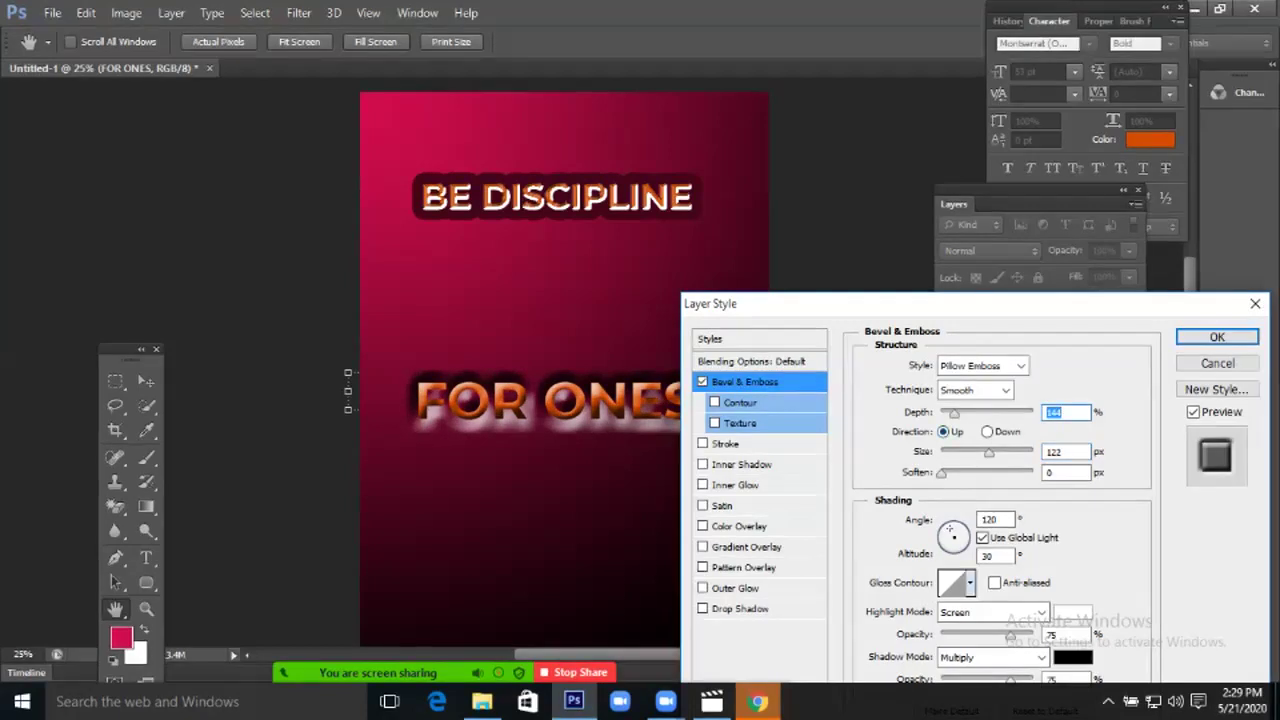
Try several gloss contours for the "FOR ONES" bevel and choose the stepped diagonal one.
left_click(969, 582)
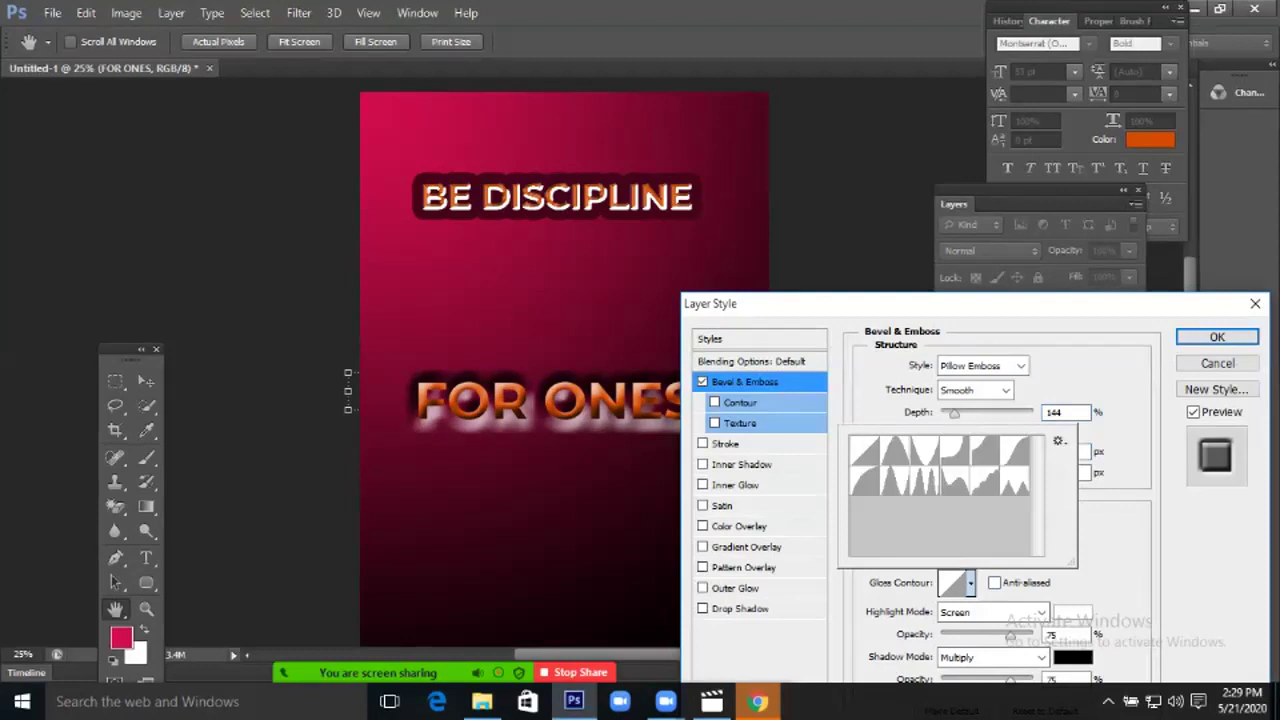
left_click(924, 450)
left_click(954, 450)
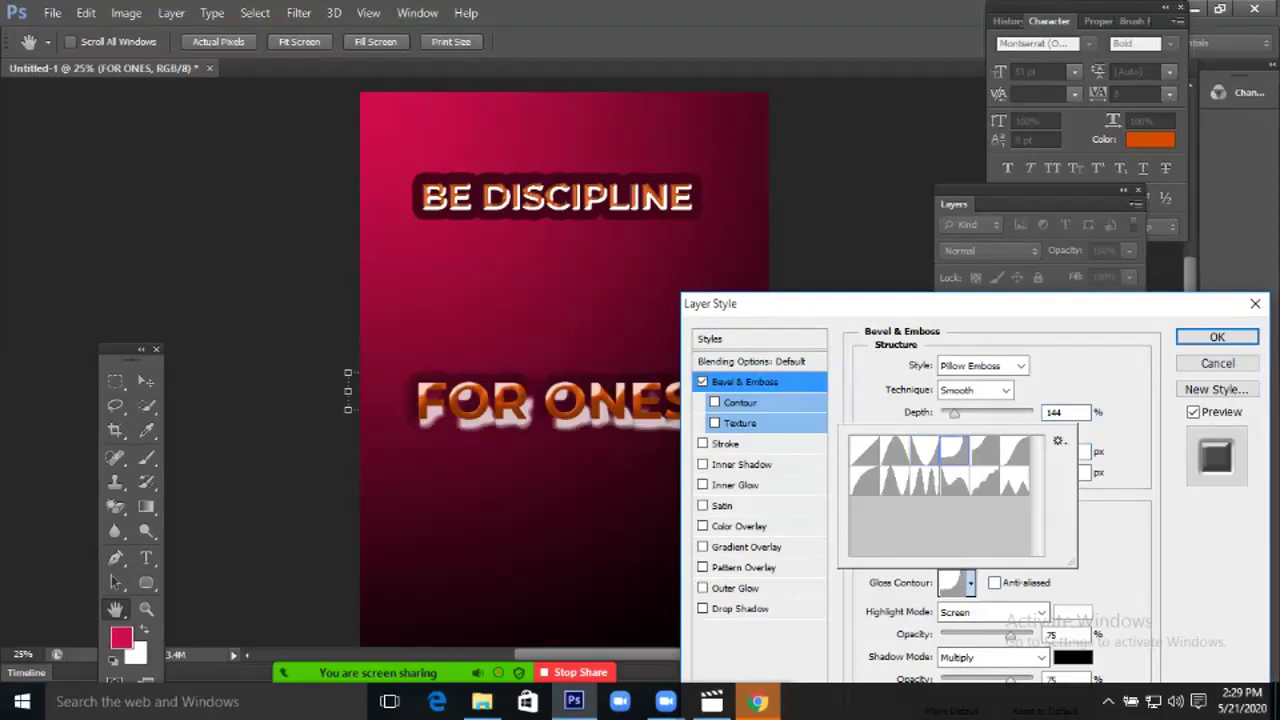
left_click(984, 463)
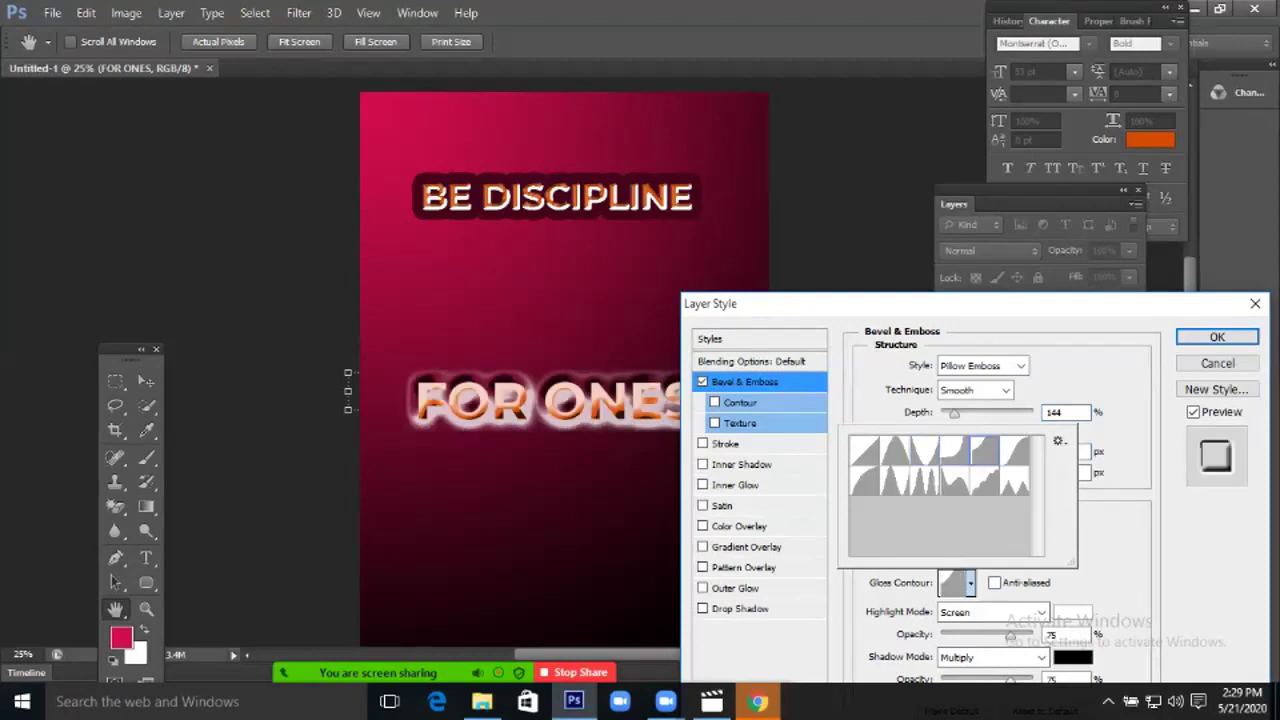
left_click(984, 481)
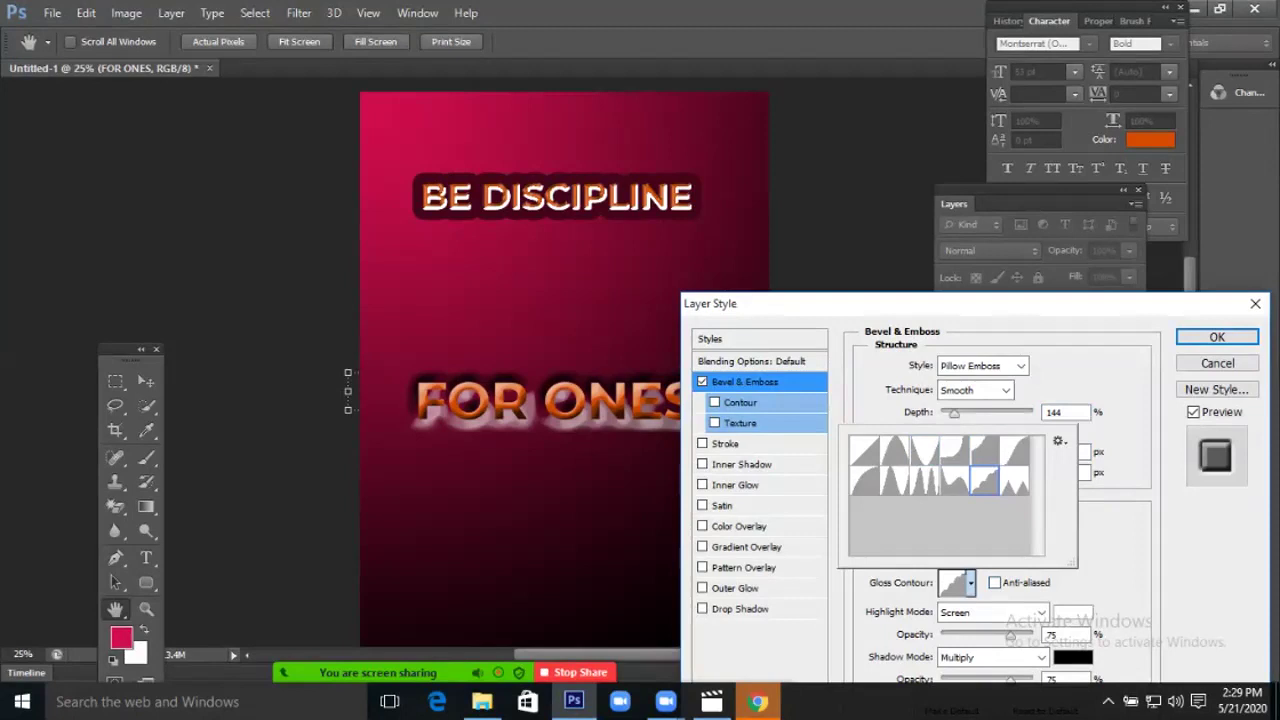
Set the shadow colour of the "FOR ONES" Bevel & Emboss effect to bright red e10f2d.
left_click_drag(975, 303, 964, 150)
left_click_drag(788, 150, 790, 147)
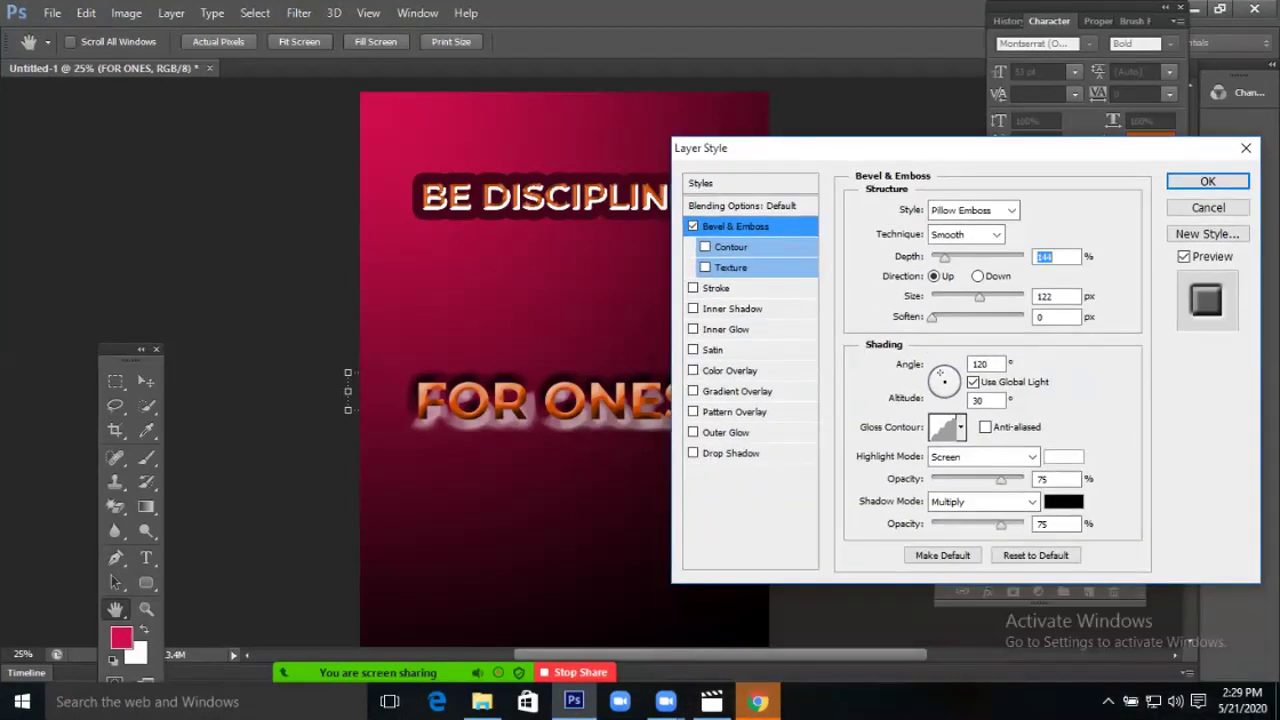
left_click(1063, 501)
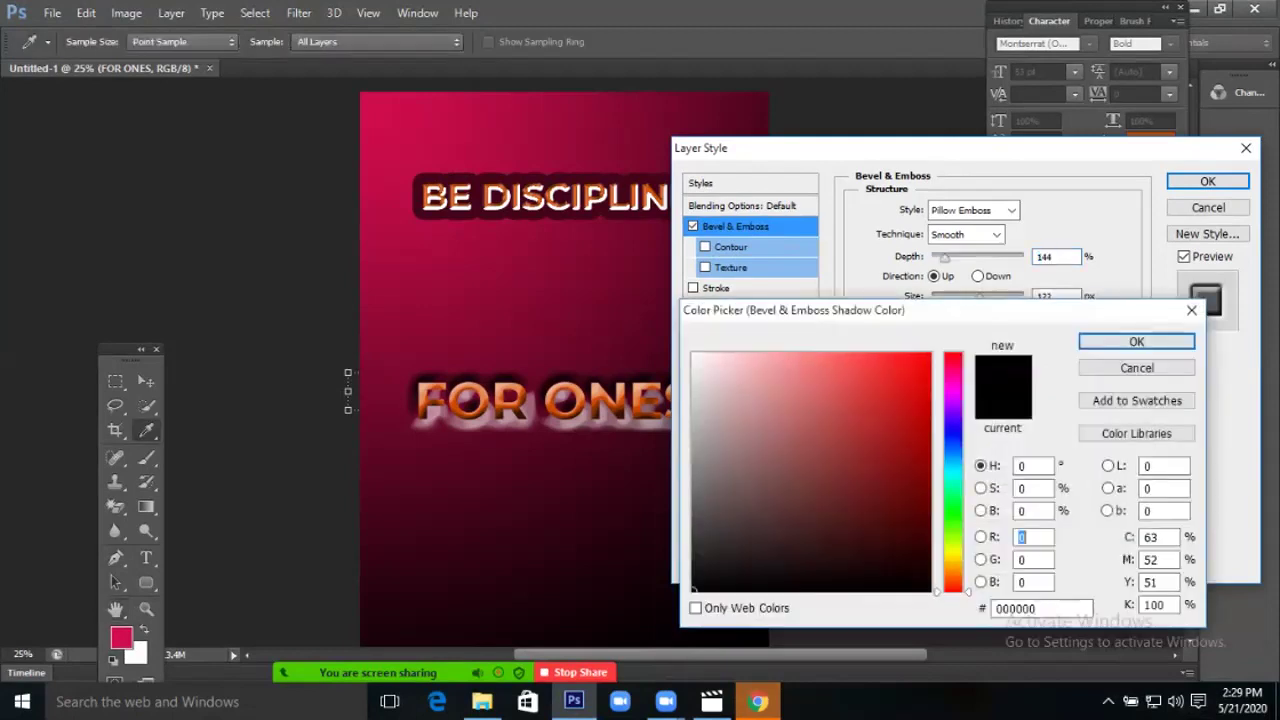
left_click(916, 404)
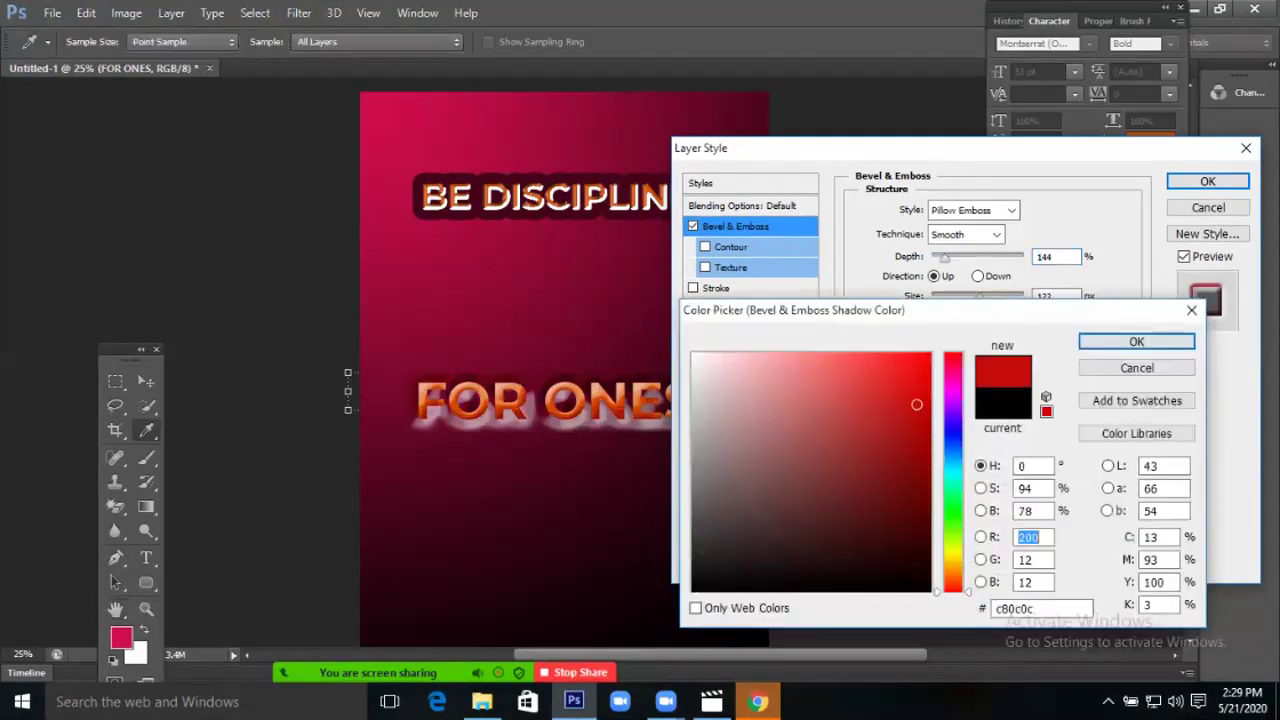
left_click(927, 358)
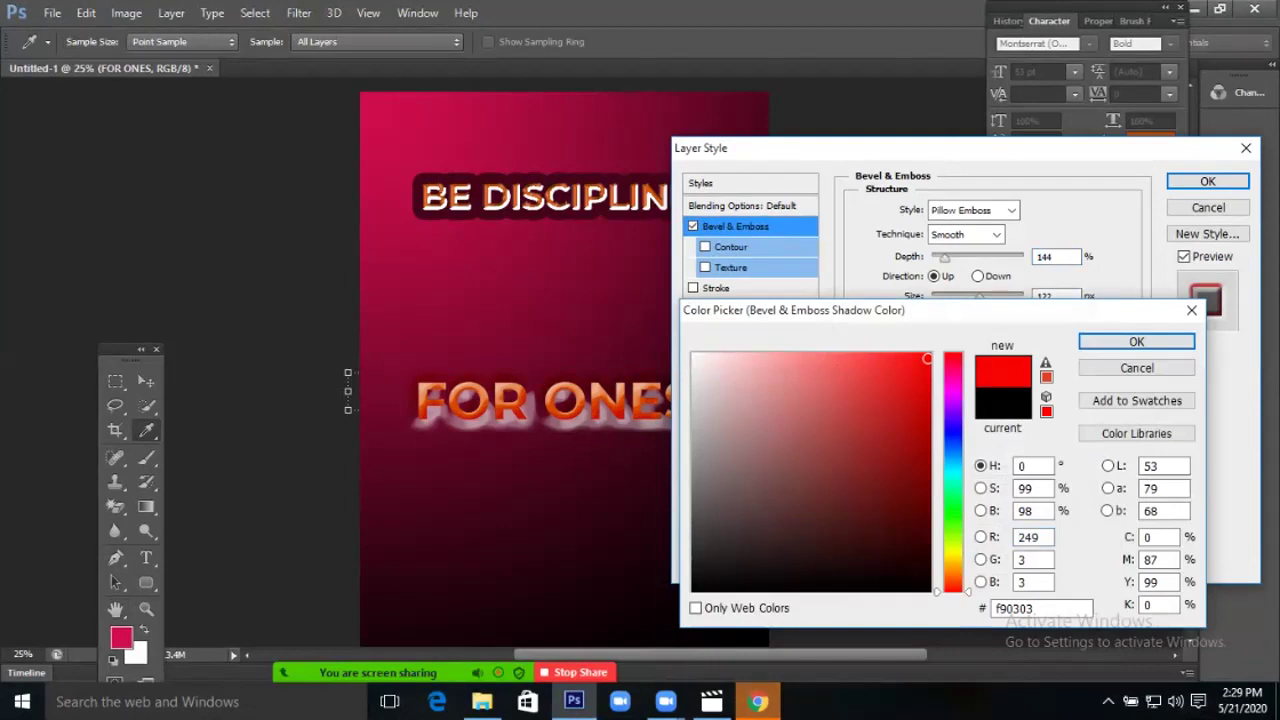
left_click(568, 494)
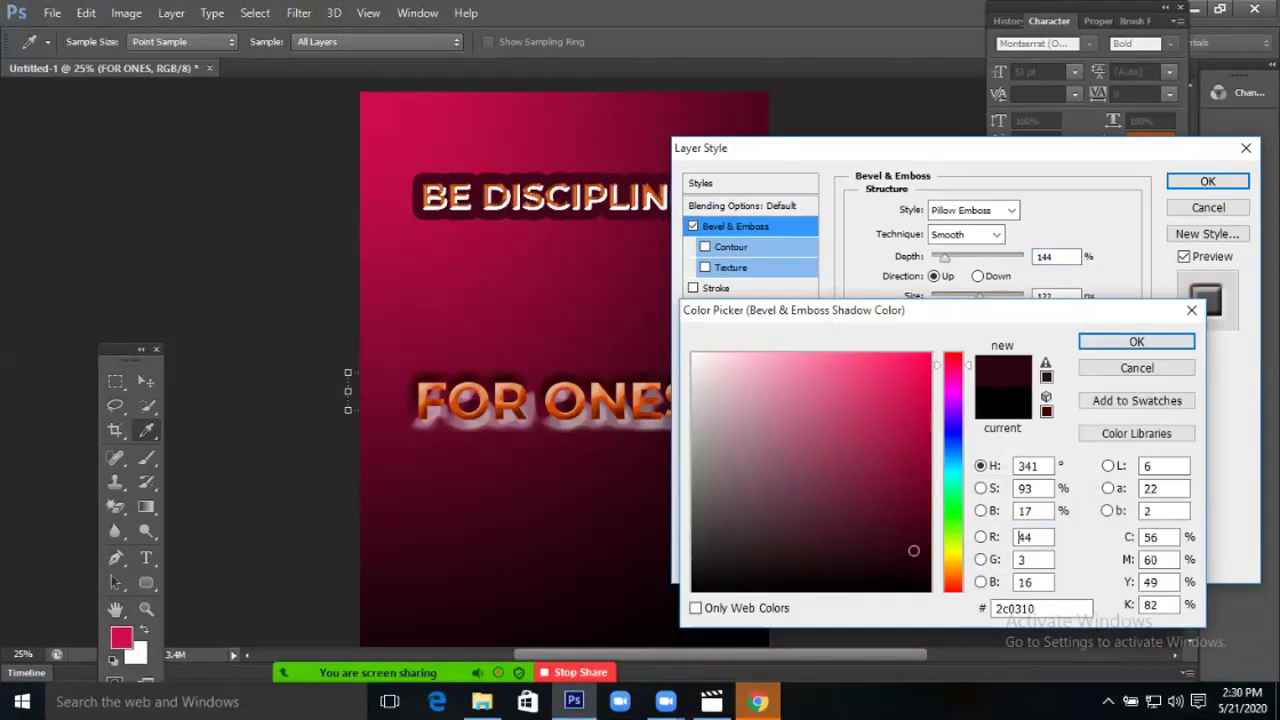
left_click(953, 358)
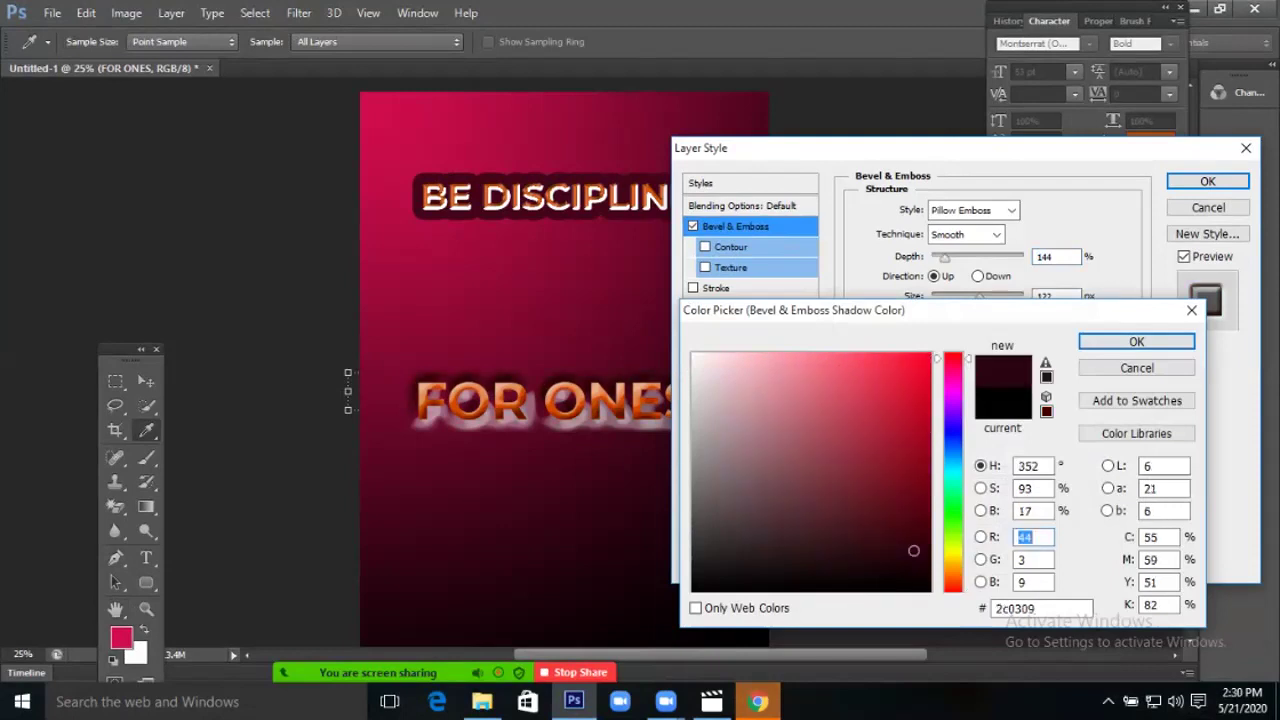
left_click(914, 381)
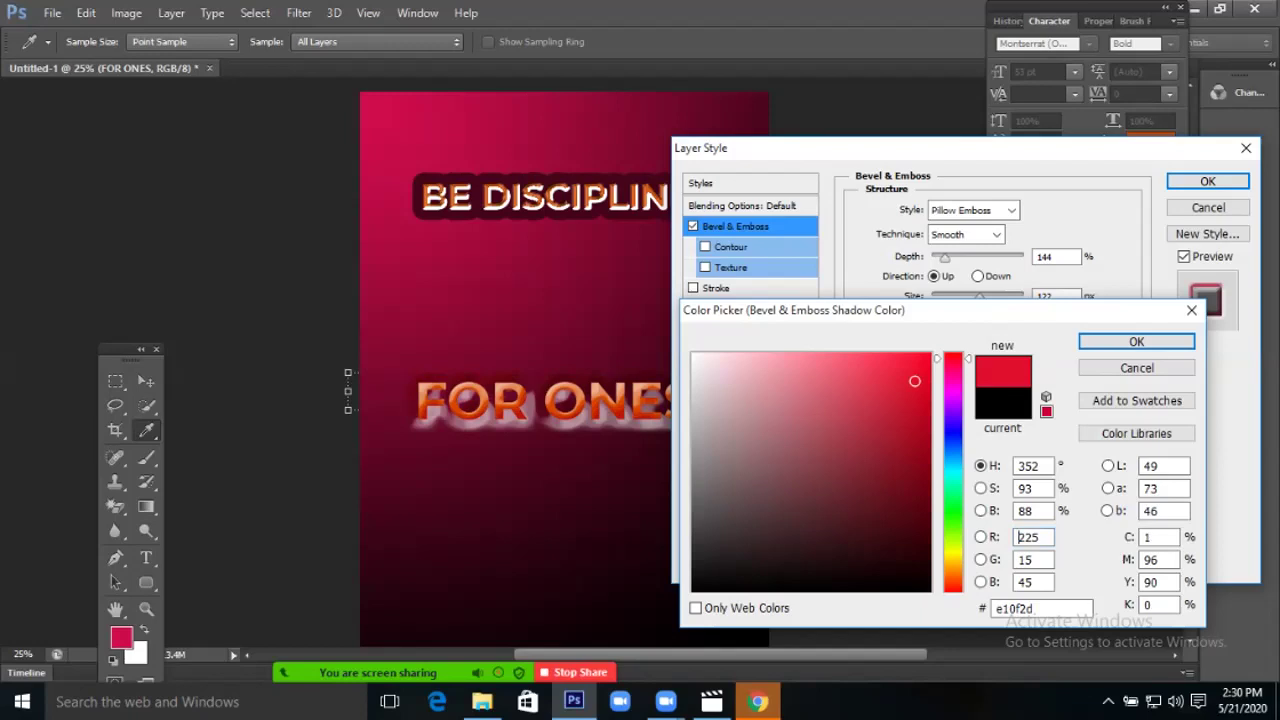
key("Return")
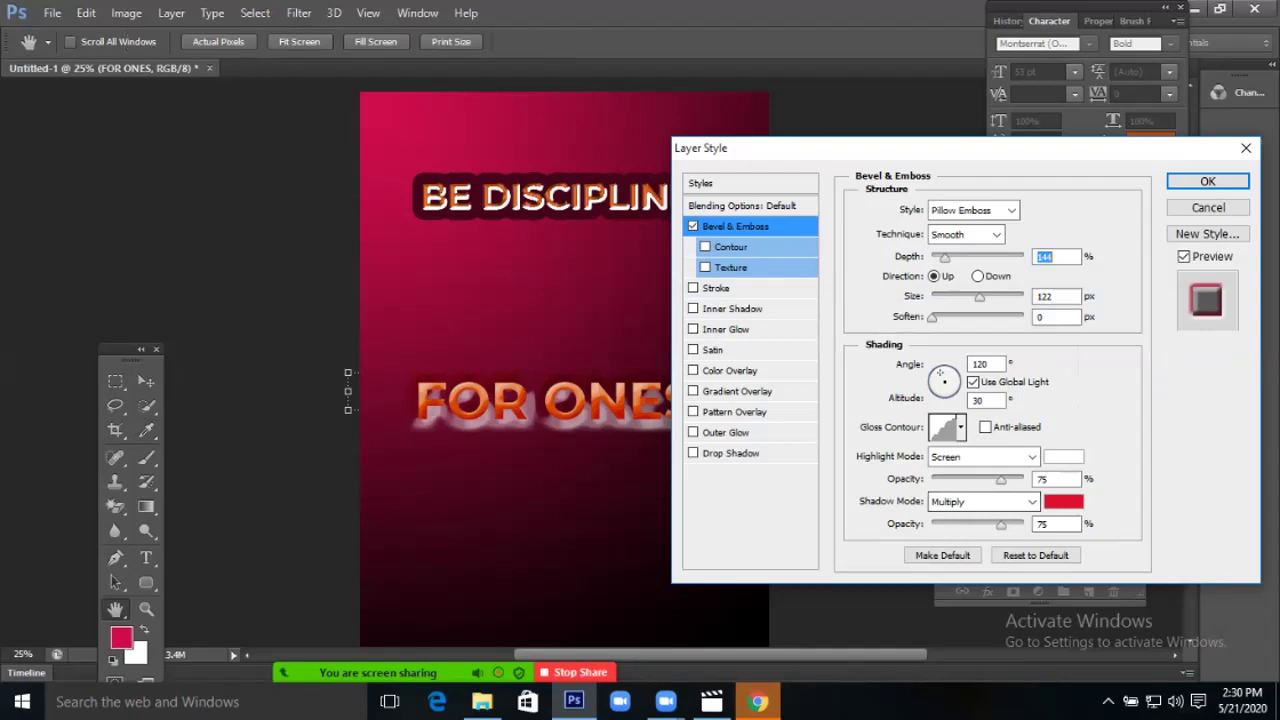
Raise the "FOR ONES" bevel's shadow opacity to 100% and lower its highlight opacity slightly.
left_click_drag(1001, 524, 1023, 524)
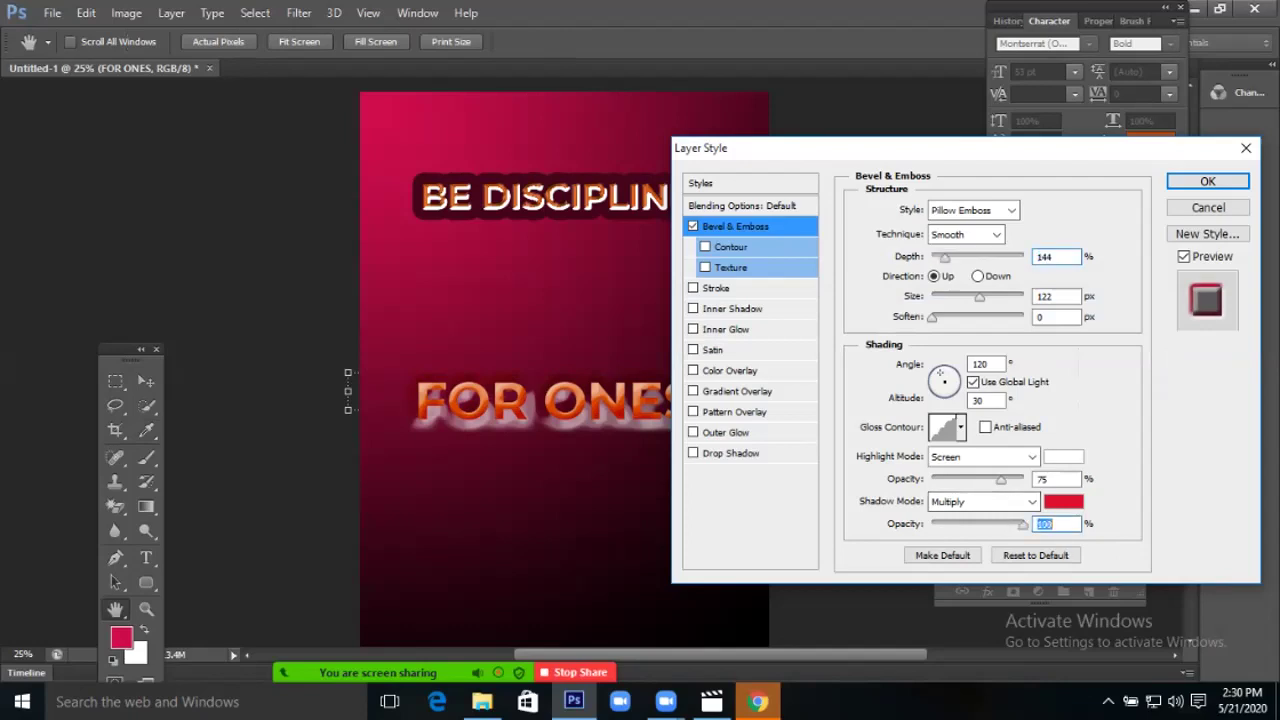
left_click_drag(1001, 479, 999, 479)
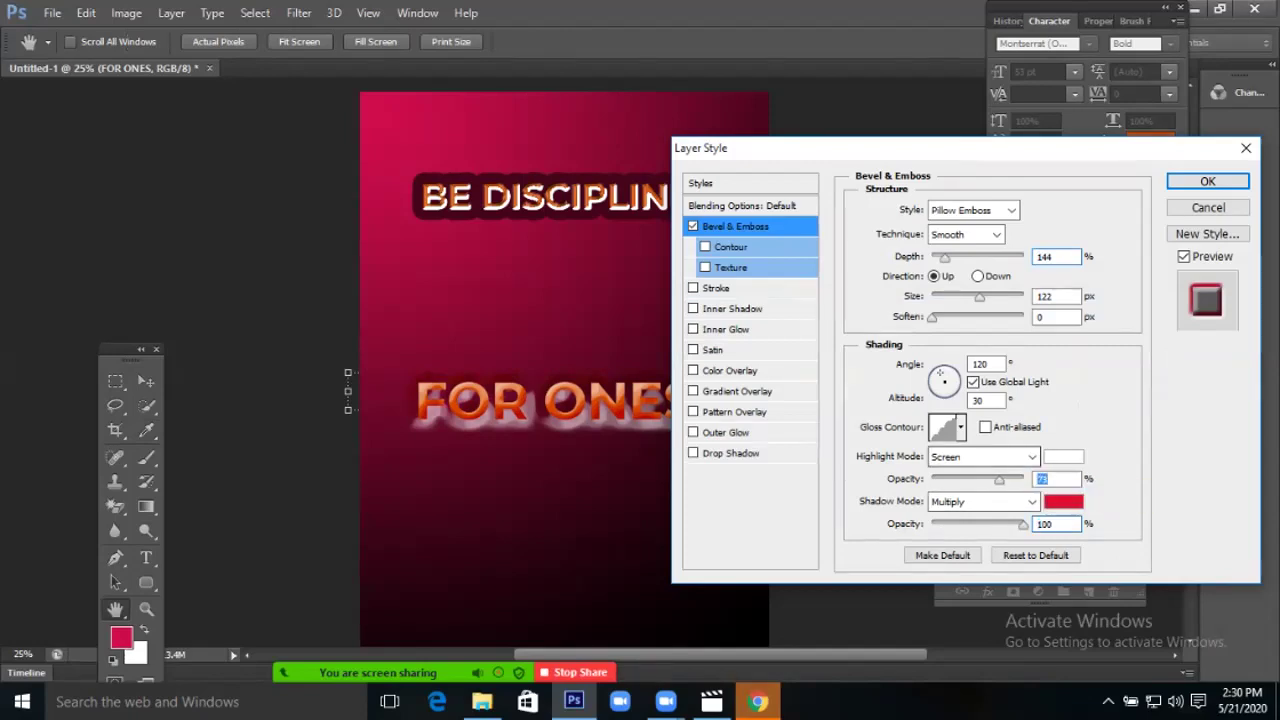
left_click_drag(950, 148, 952, 239)
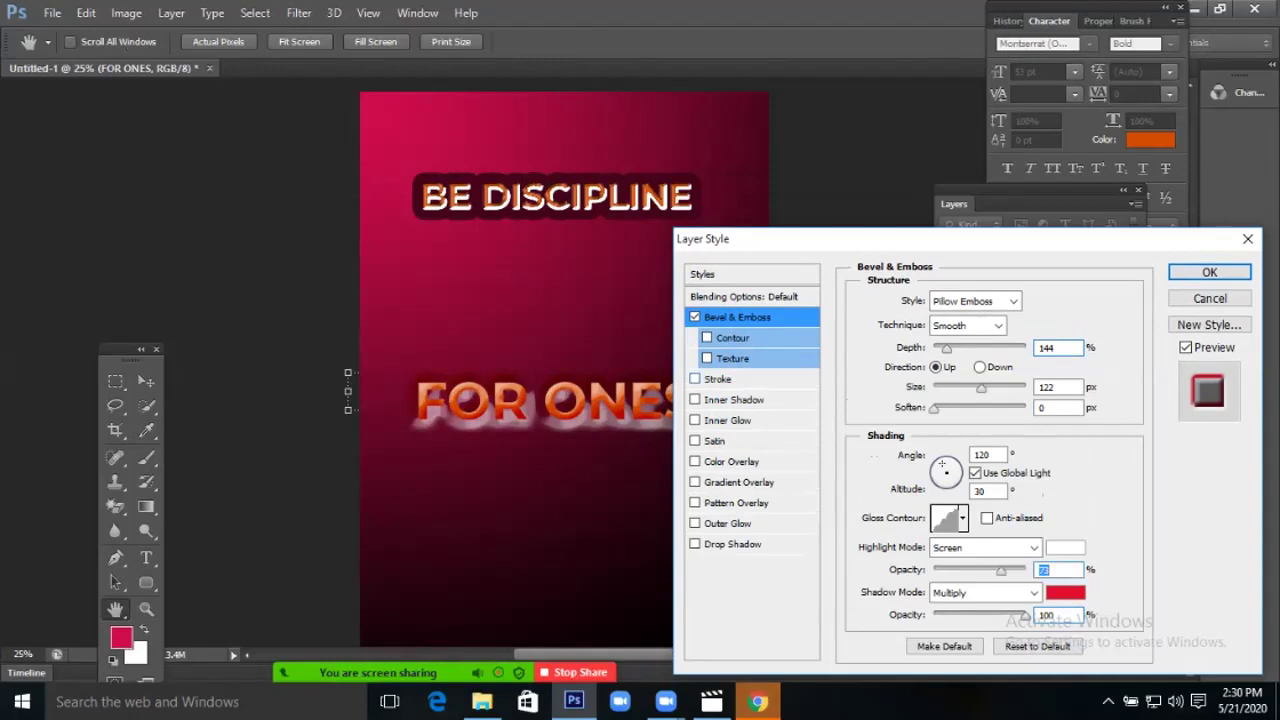
Add an outside Stroke effect of 57 px to "FOR ONES".
left_click(718, 379)
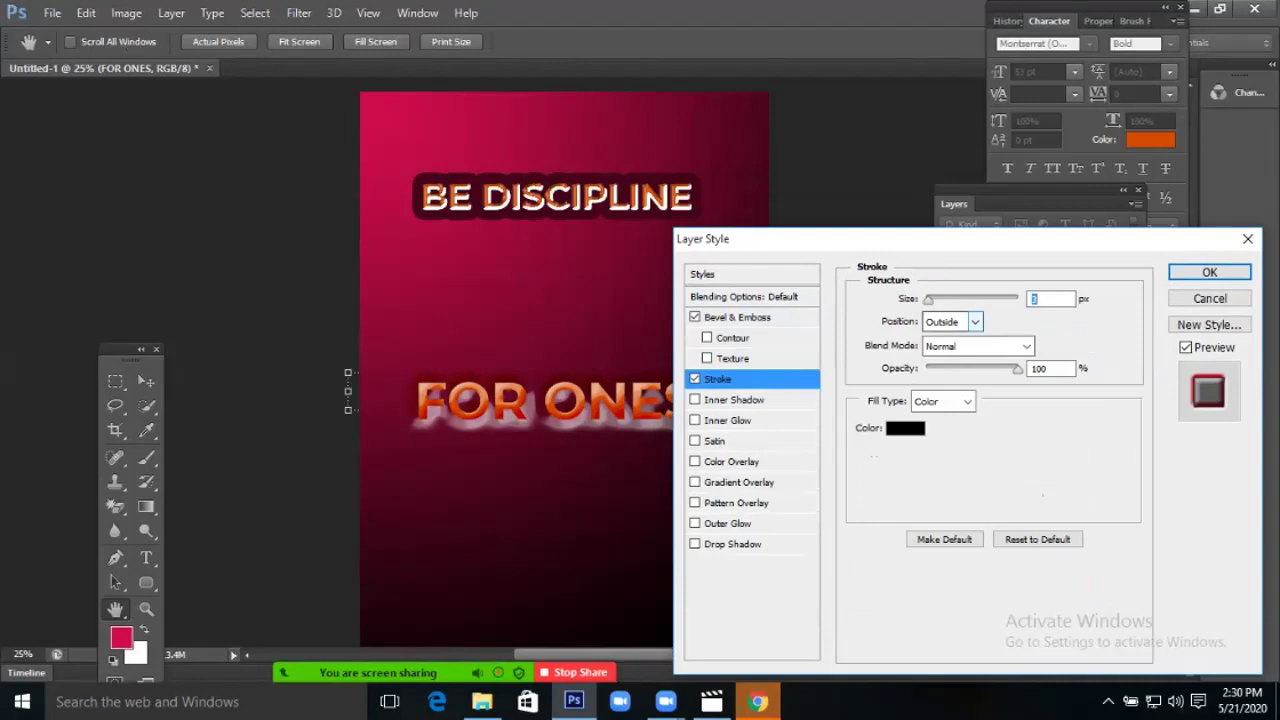
left_click_drag(800, 238, 787, 316)
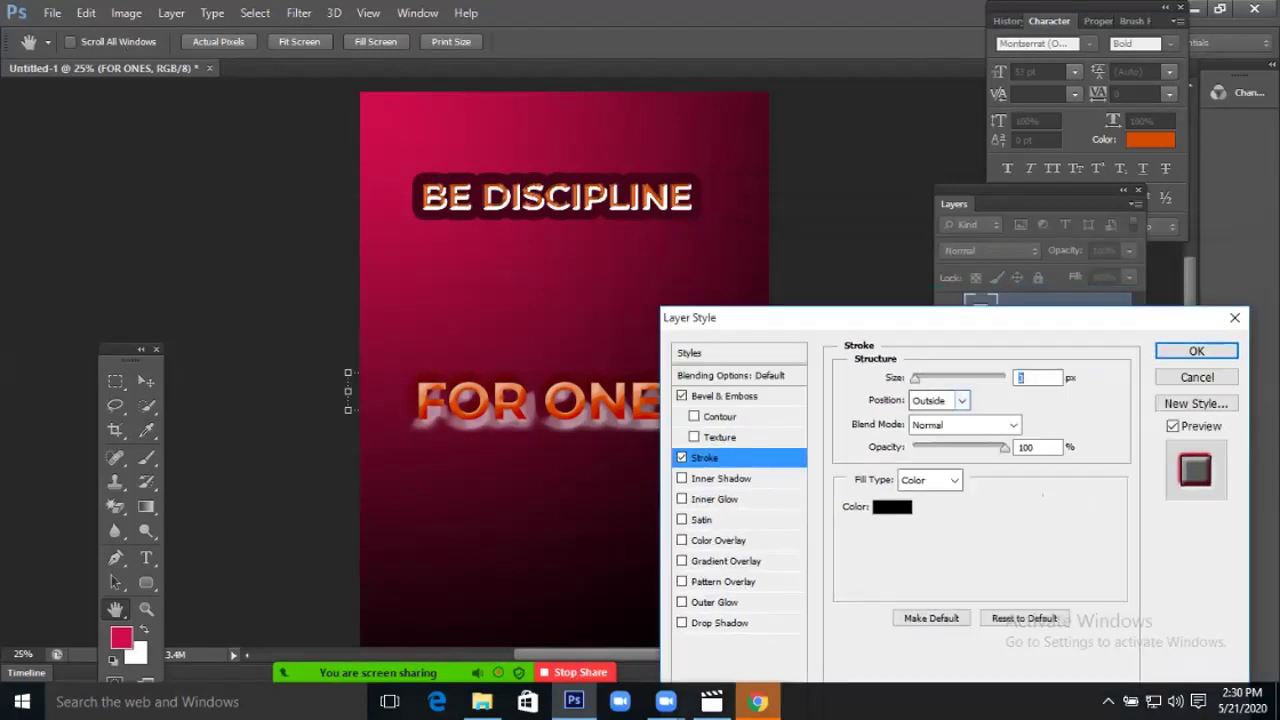
left_click_drag(914, 378, 938, 378)
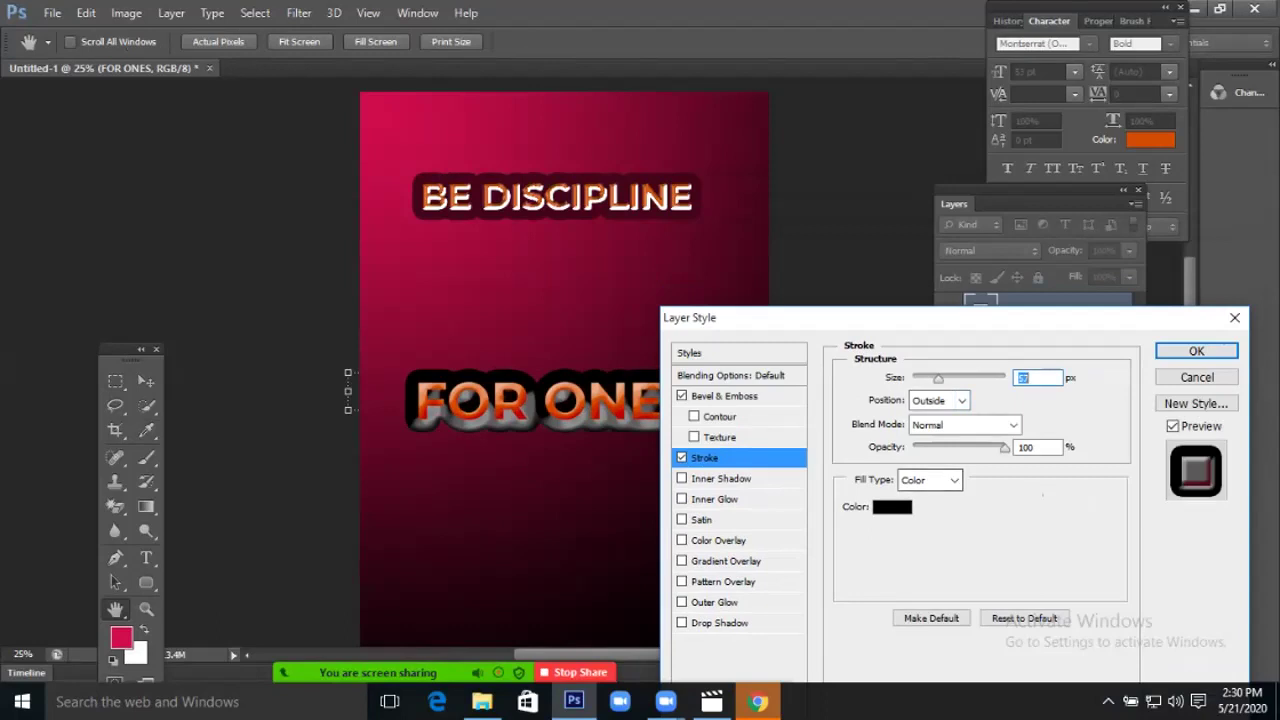
Set the "FOR ONES" stroke colour to dark maroon 4e051d and apply the layer style.
left_click(892, 506)
left_click(895, 508)
left_click(916, 527)
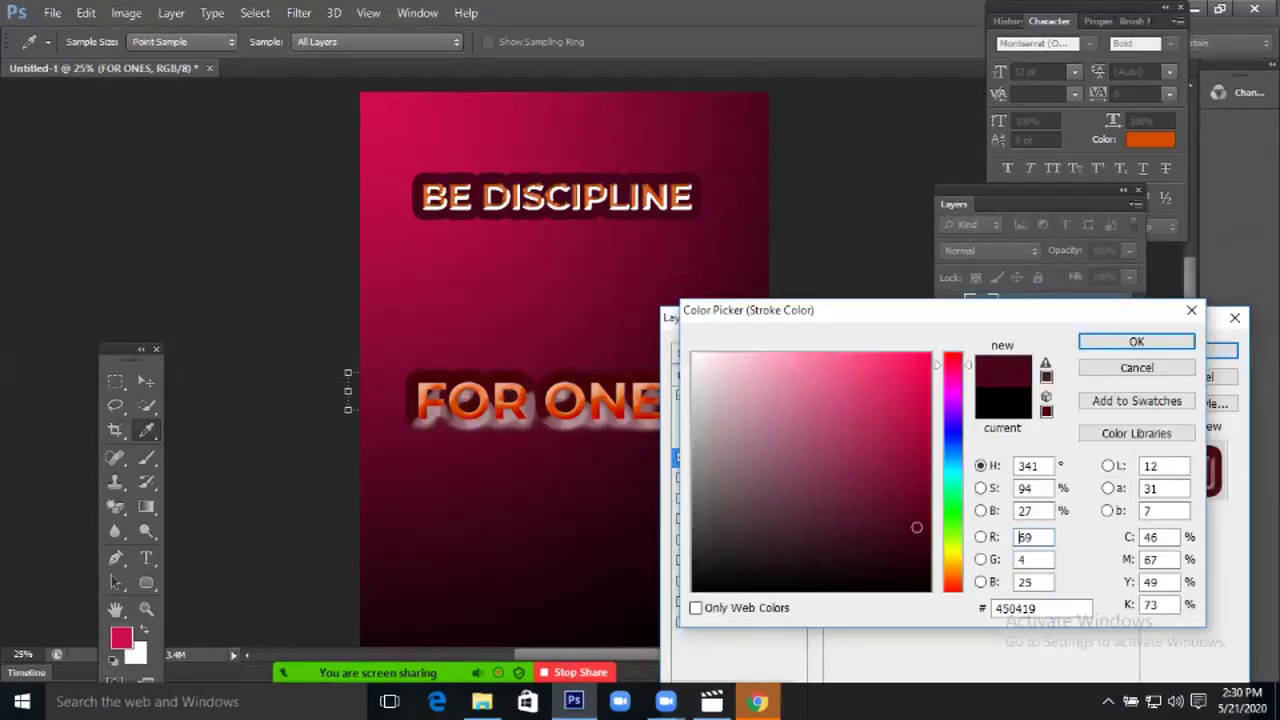
left_click(917, 522)
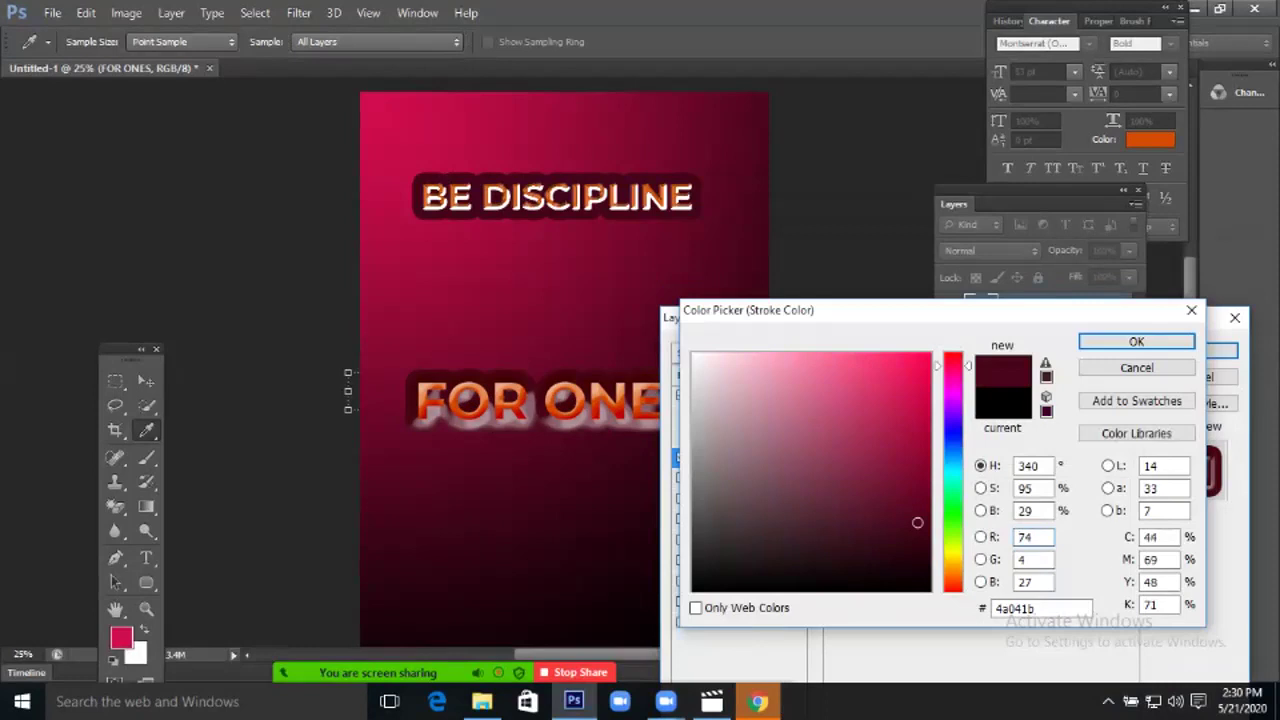
left_click(914, 518)
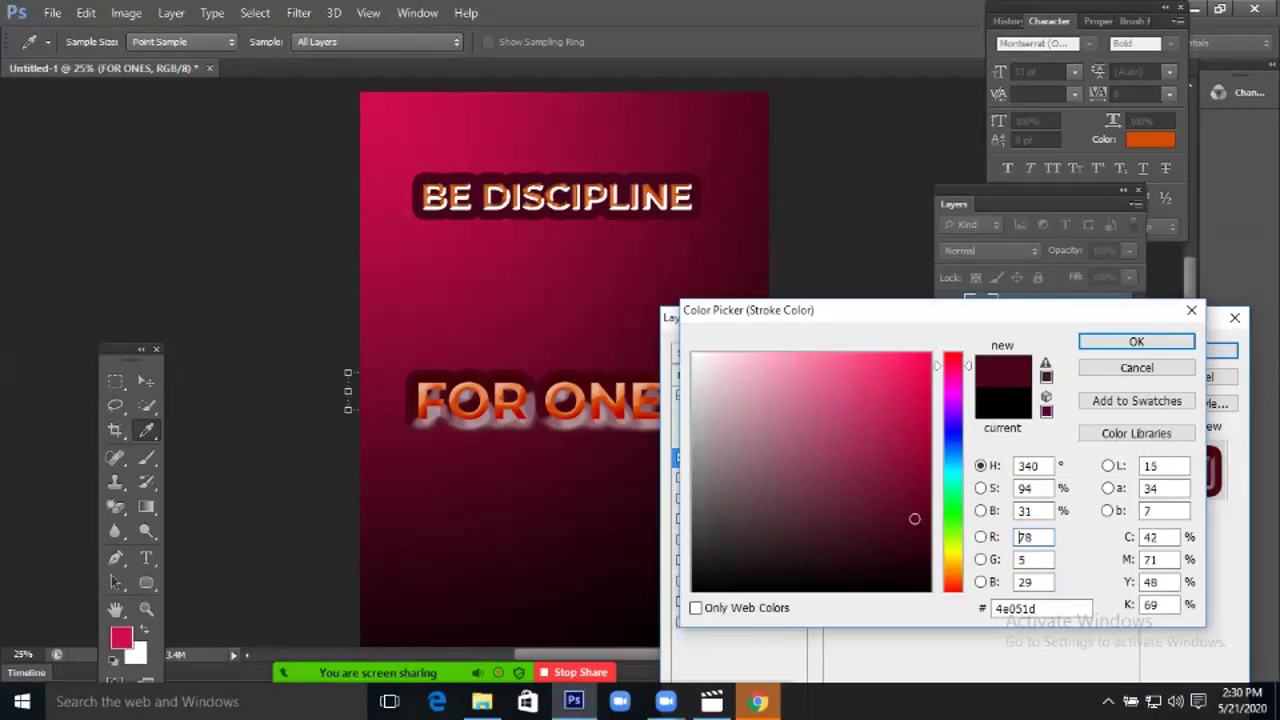
key("Return")
key("Return")
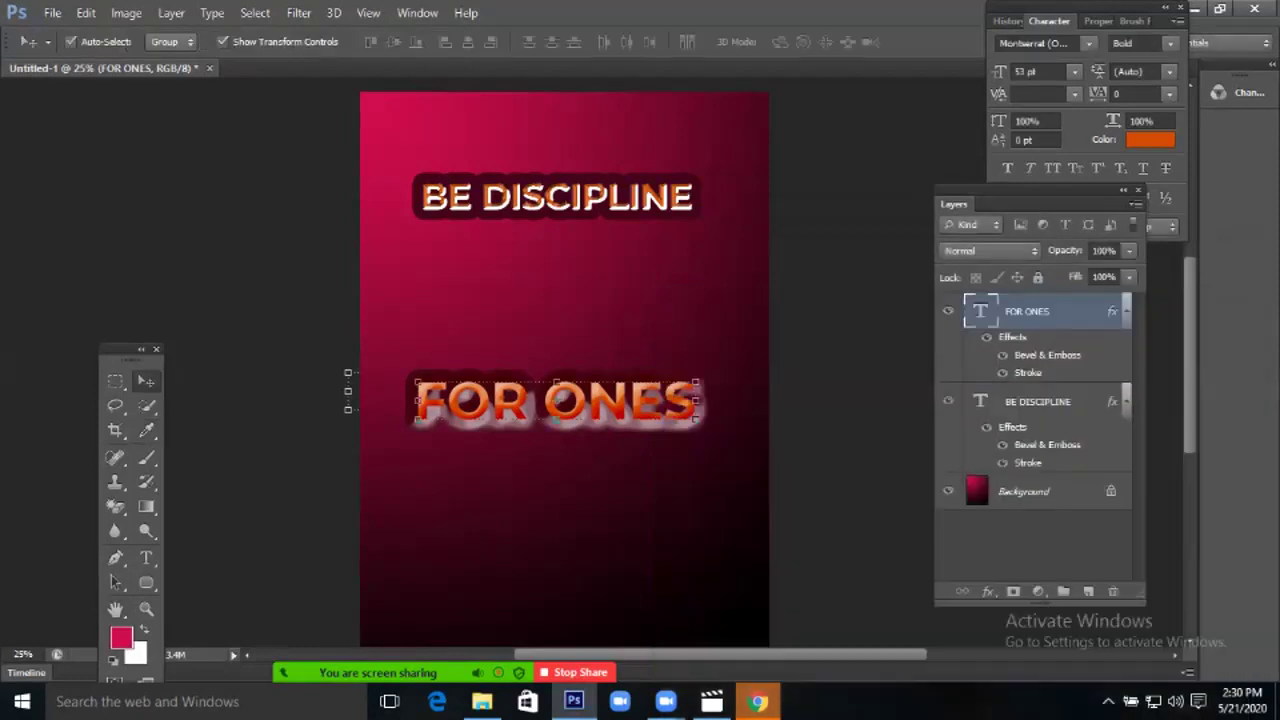
Draw a circle with the Ellipse tool, centred below "FOR ONES" near the bottom of the page.
left_click(1035, 550)
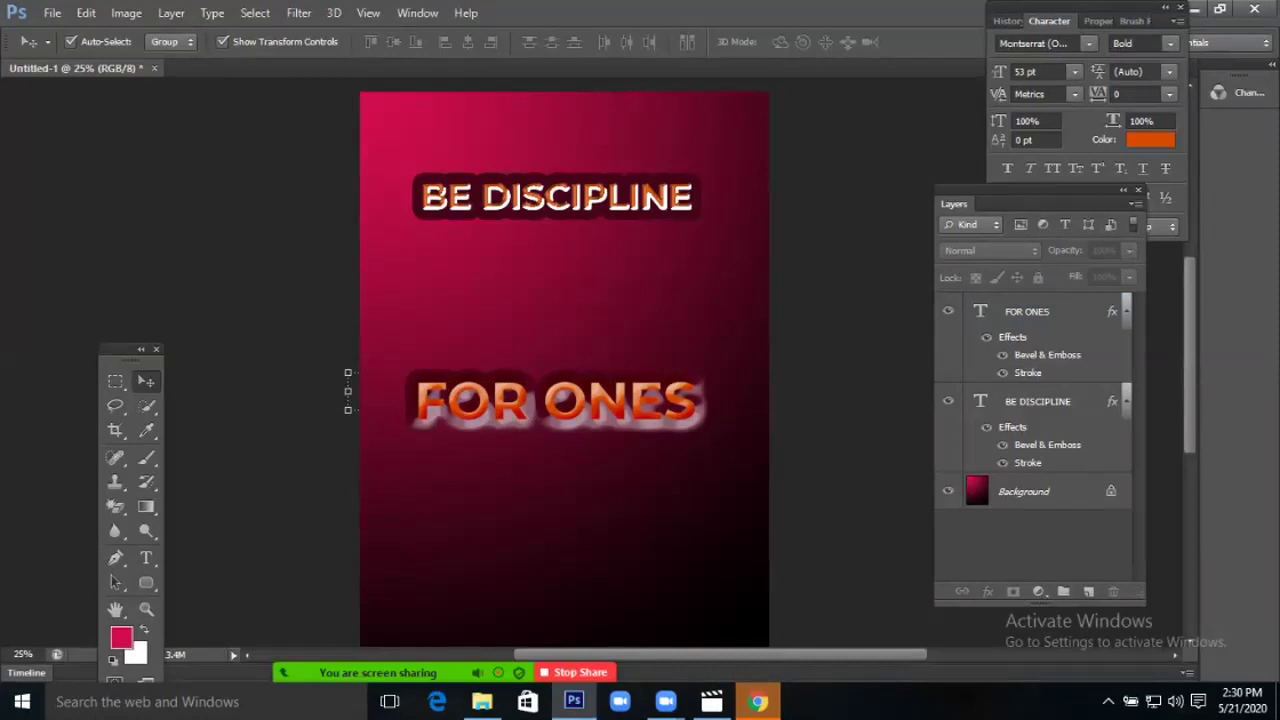
left_click(1040, 311)
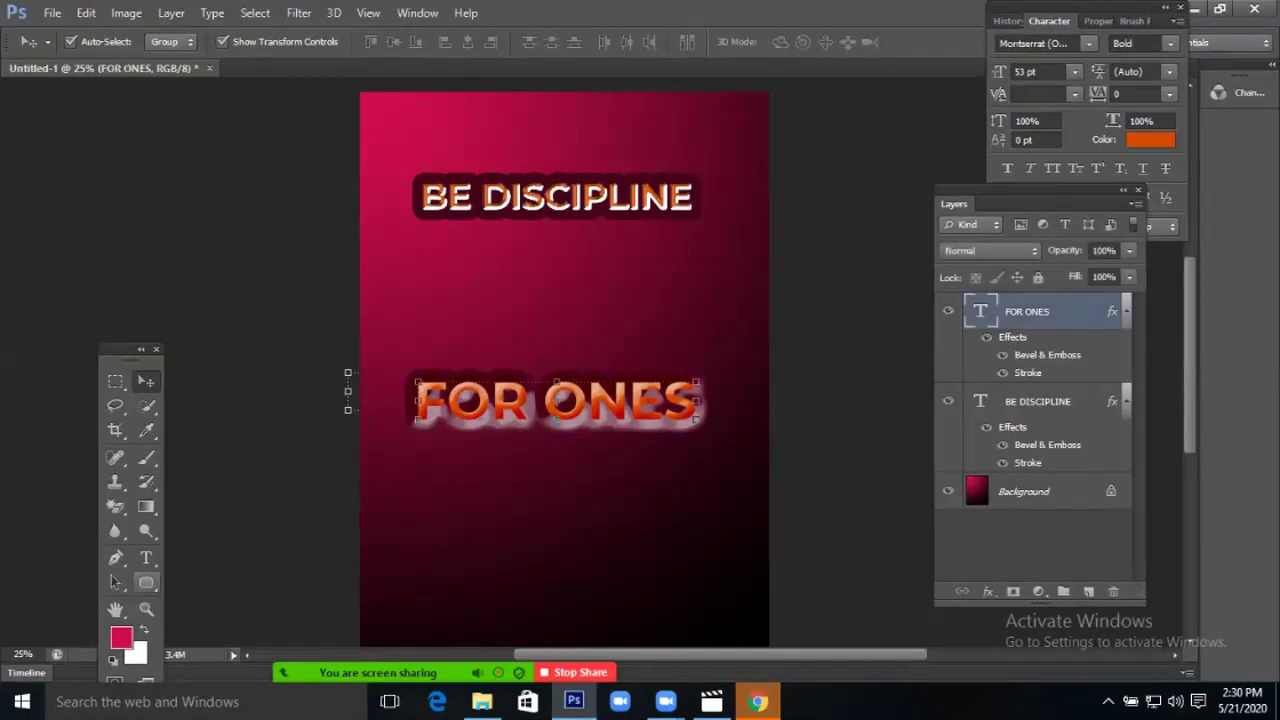
left_click(146, 582)
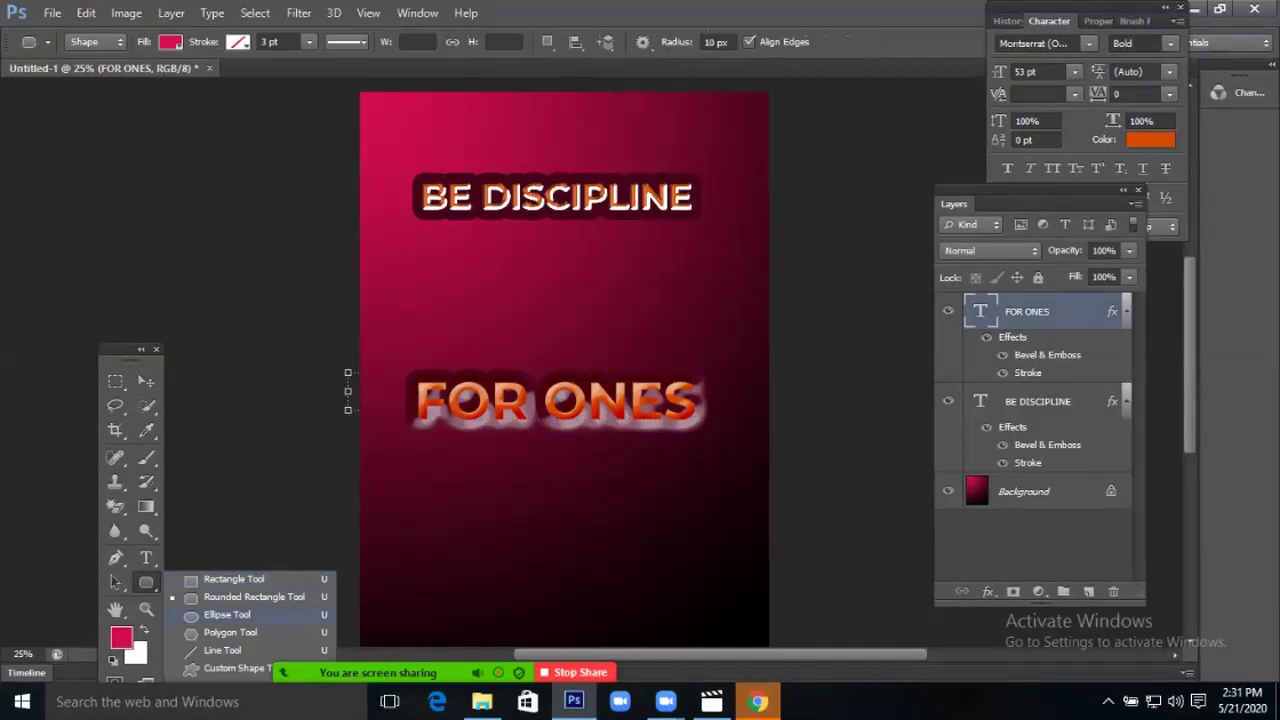
left_click(227, 614)
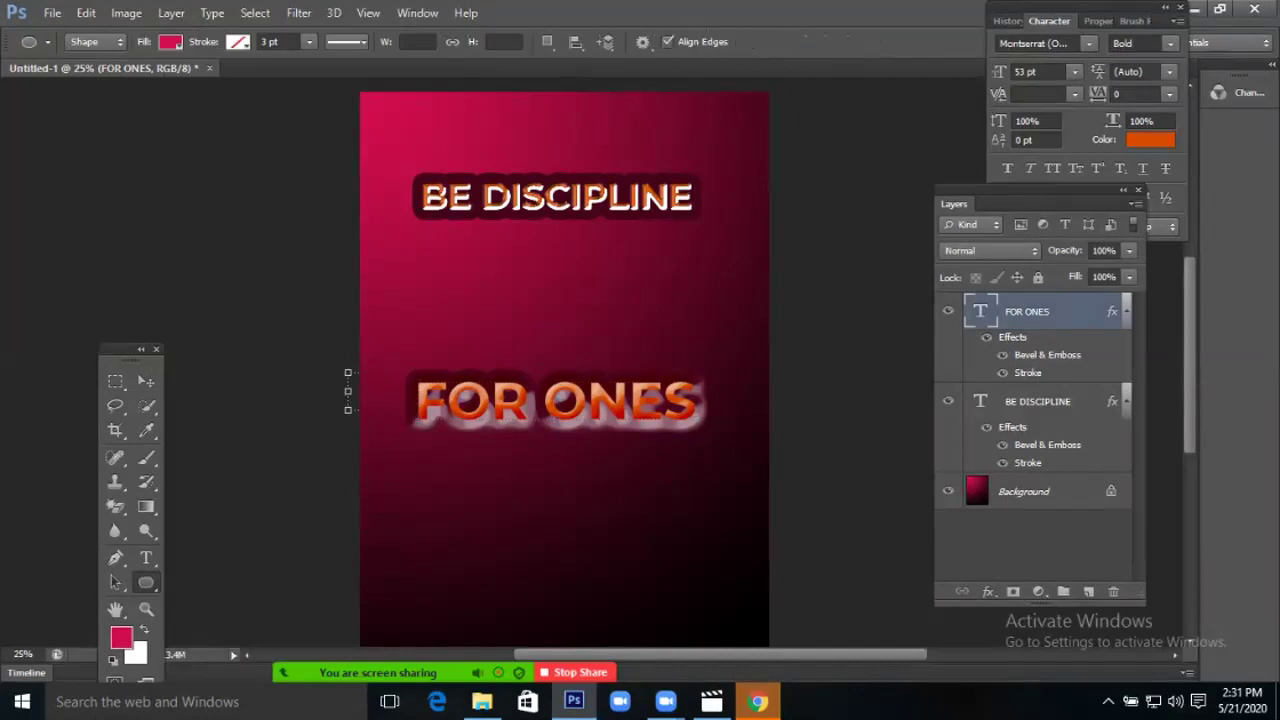
left_click_drag(494, 460, 628, 596)
key("v")
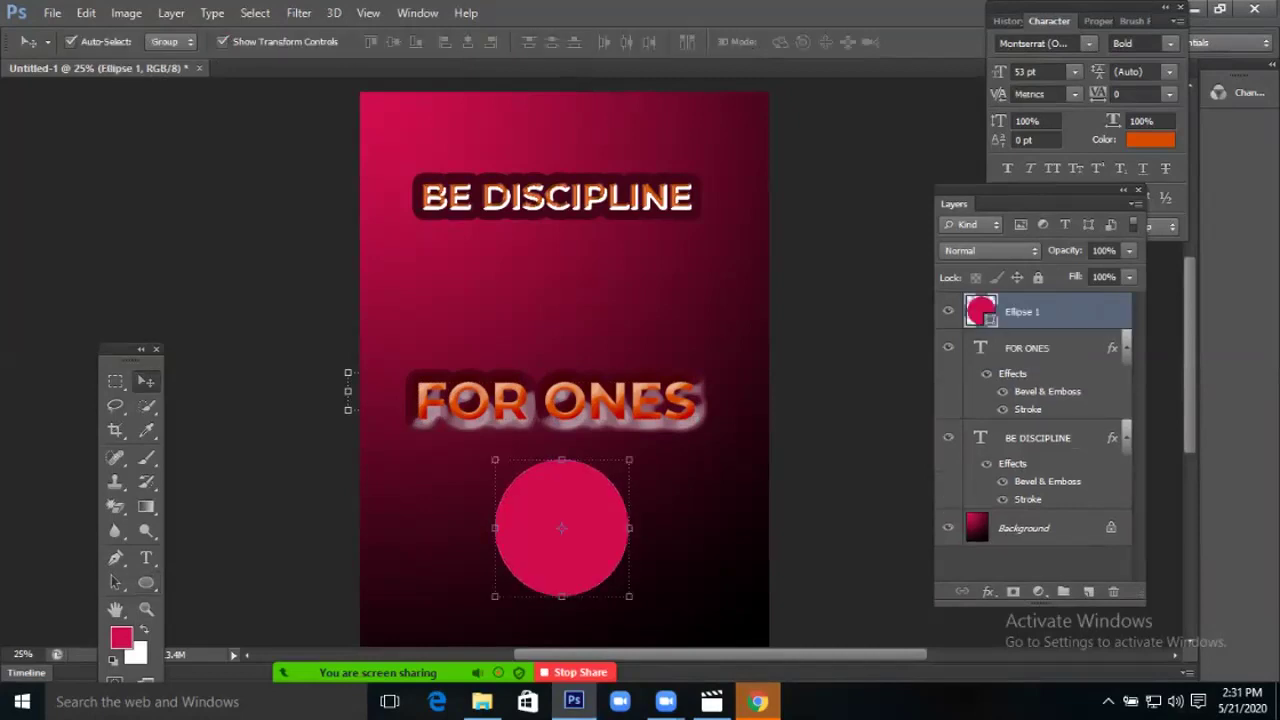
Change the circle's fill colour to near-white fff9fb.
double_click(980, 311)
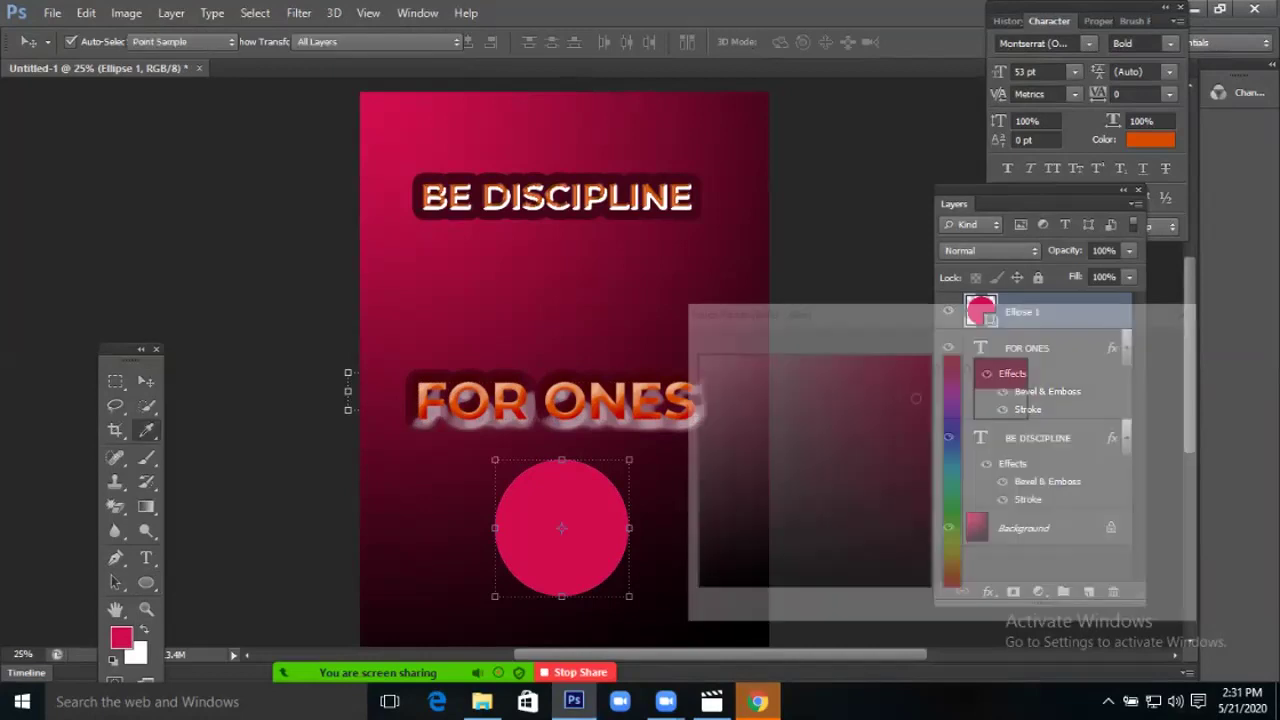
left_click(697, 354)
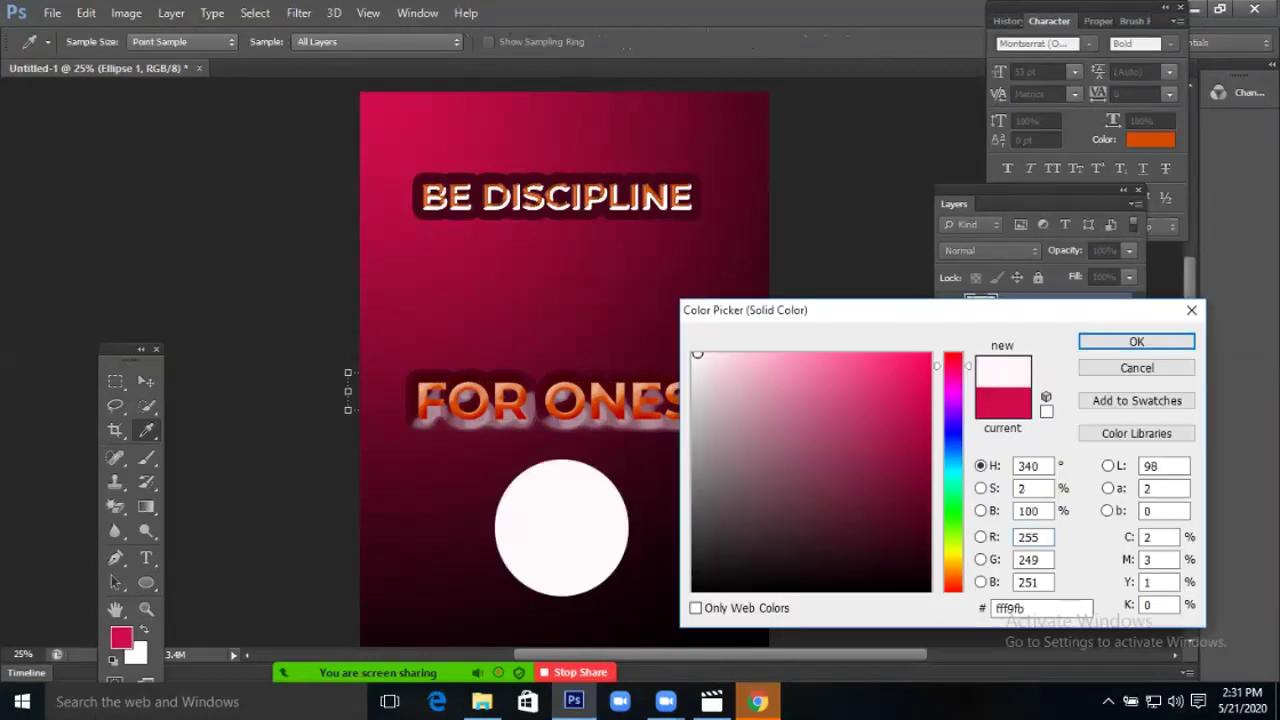
key("Return")
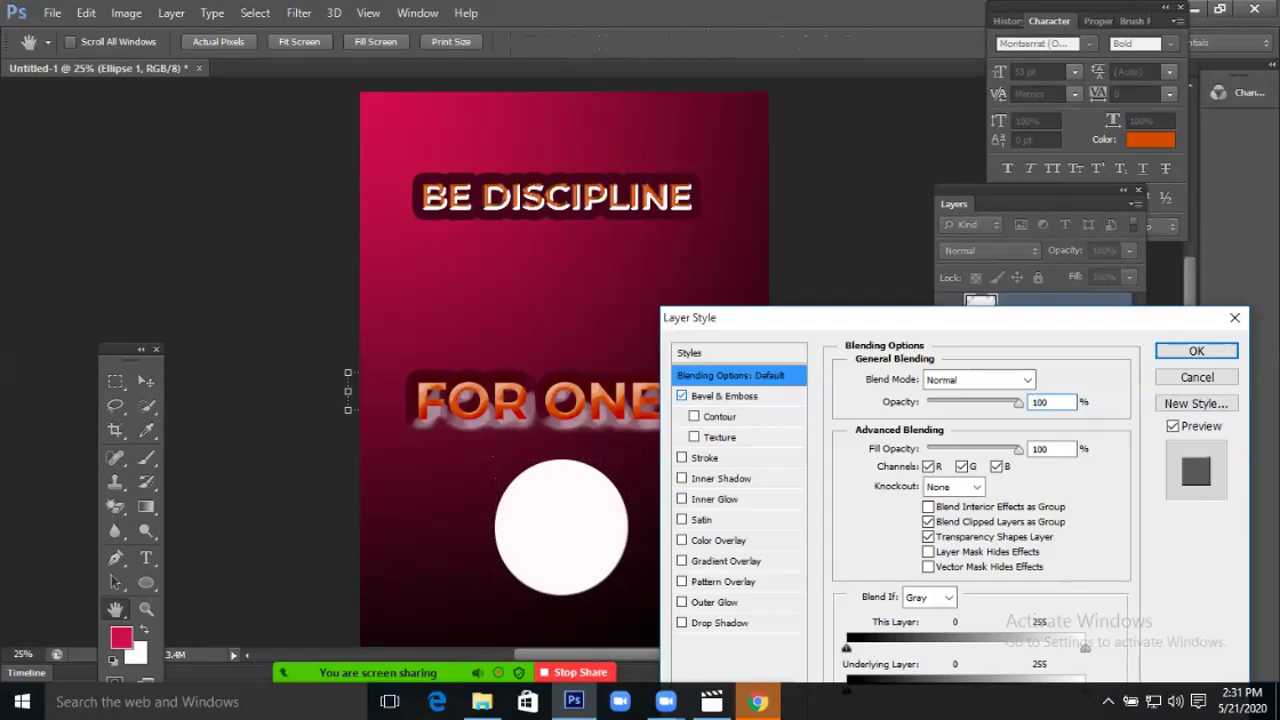
Add a Bevel & Emboss effect to the circle with Inner Bevel style, size 158 px and depth 1000%.
left_click(724, 396)
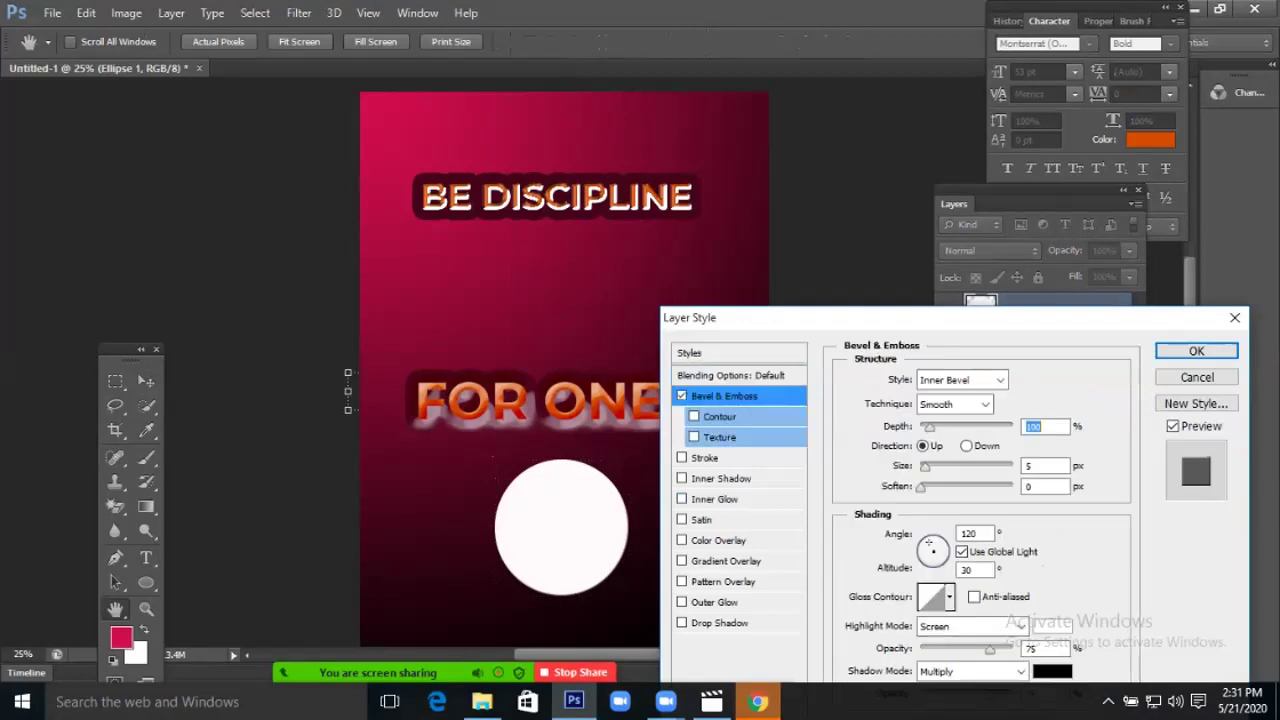
left_click_drag(925, 466, 1012, 466)
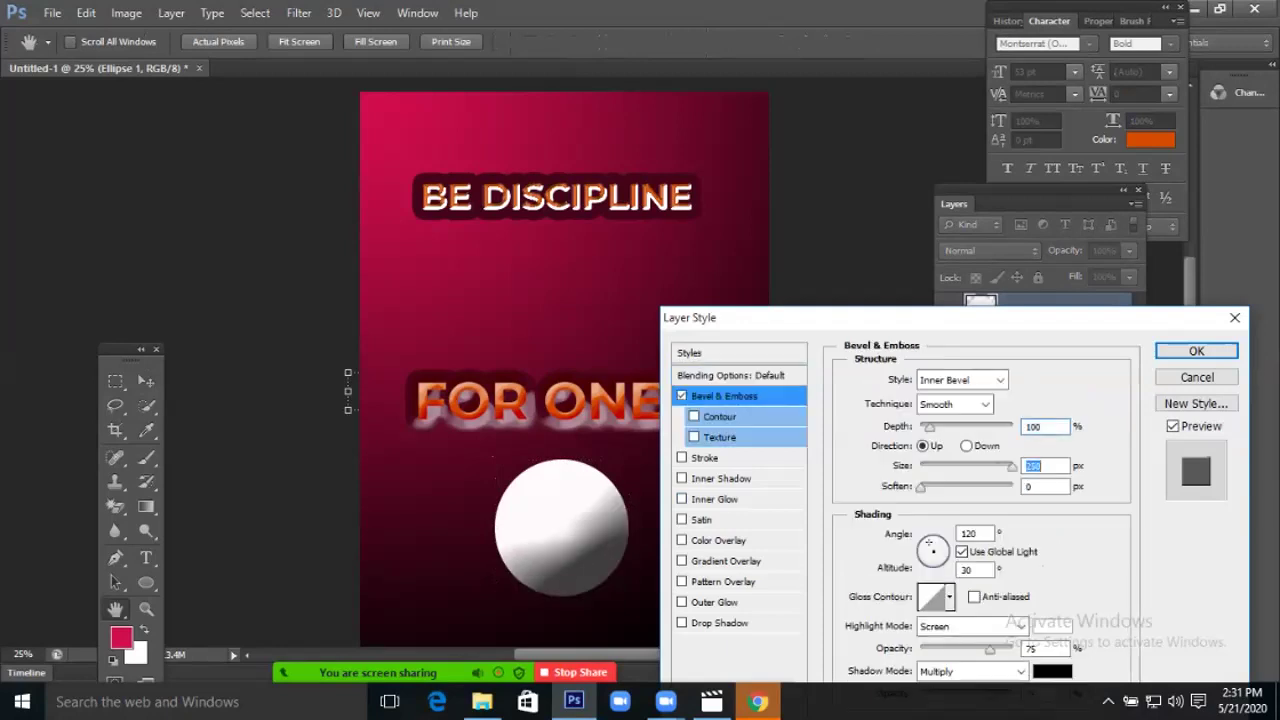
left_click_drag(1012, 466, 981, 466)
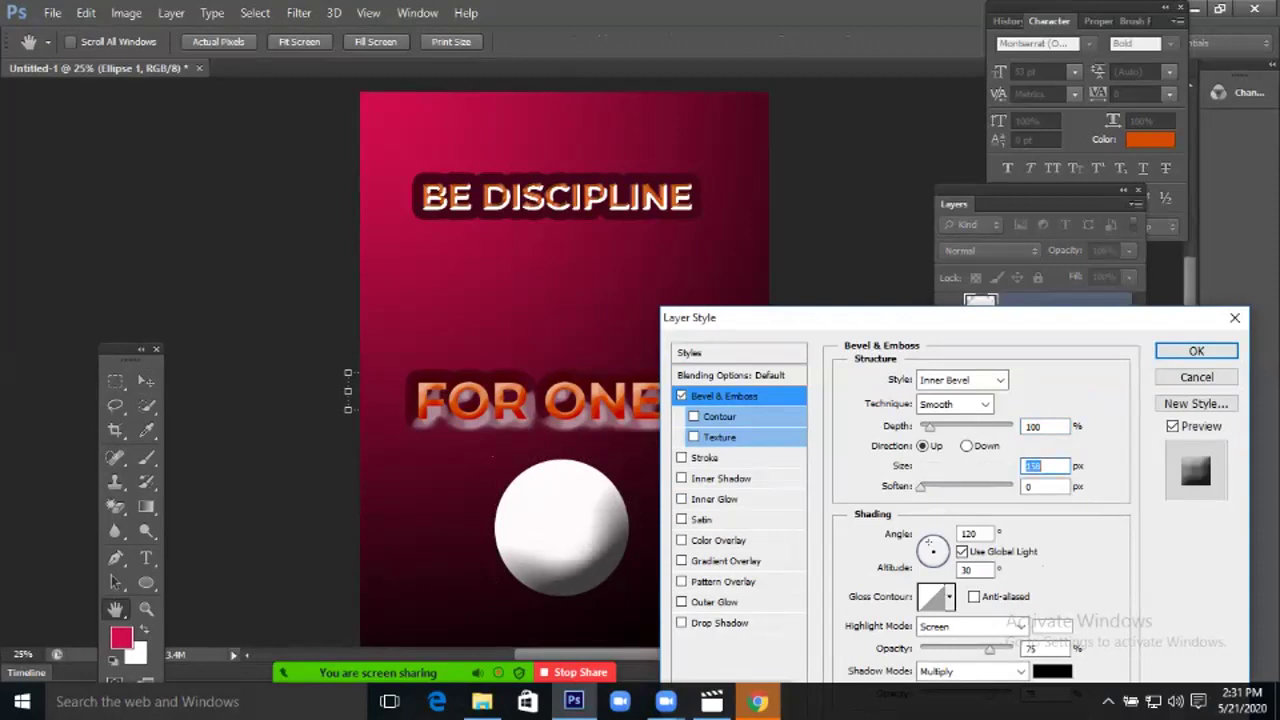
left_click_drag(930, 427, 971, 427)
key("shift+Up")
key("shift+Up")
key("shift+Up")
key("shift+Up")
key("shift+Up")
key("shift+Up")
key("shift+Up")
key("shift+Up")
key("shift+Up")
key("shift+Up")
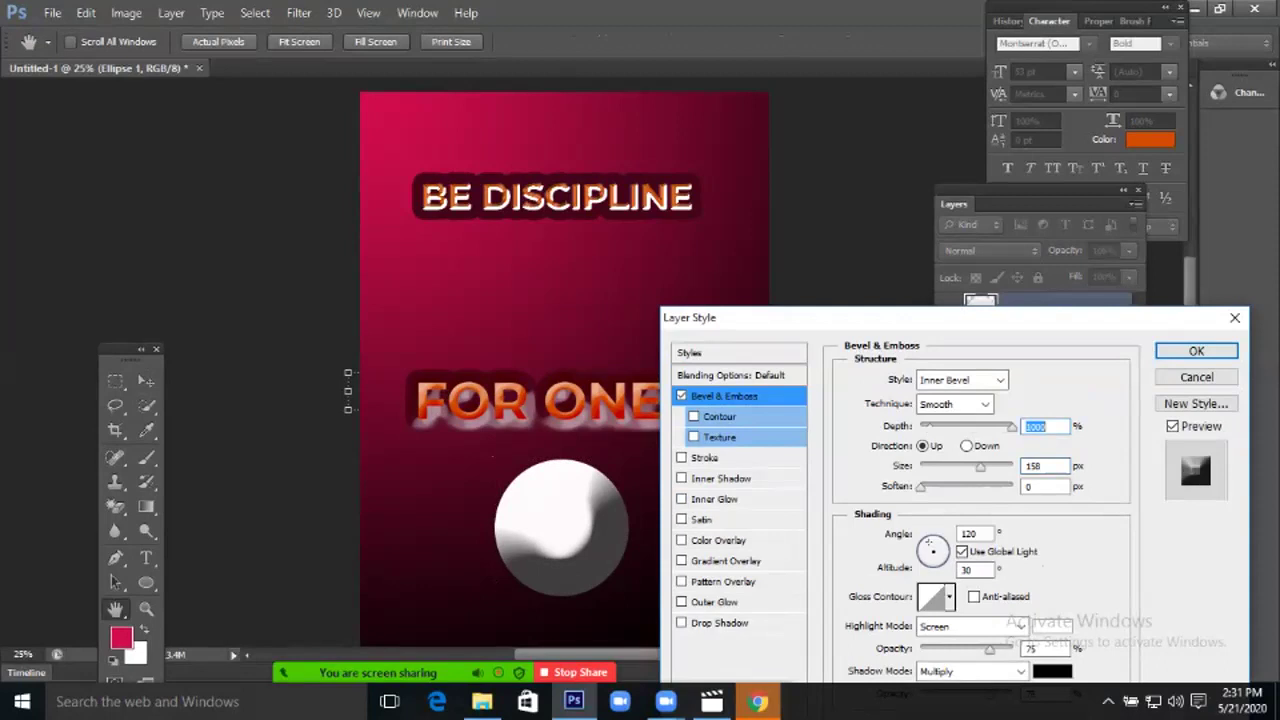
Try several gloss contours for the circle's bevel, settle on the V-shaped inverted cone, and set the bevel size to 79 px.
left_click(950, 597)
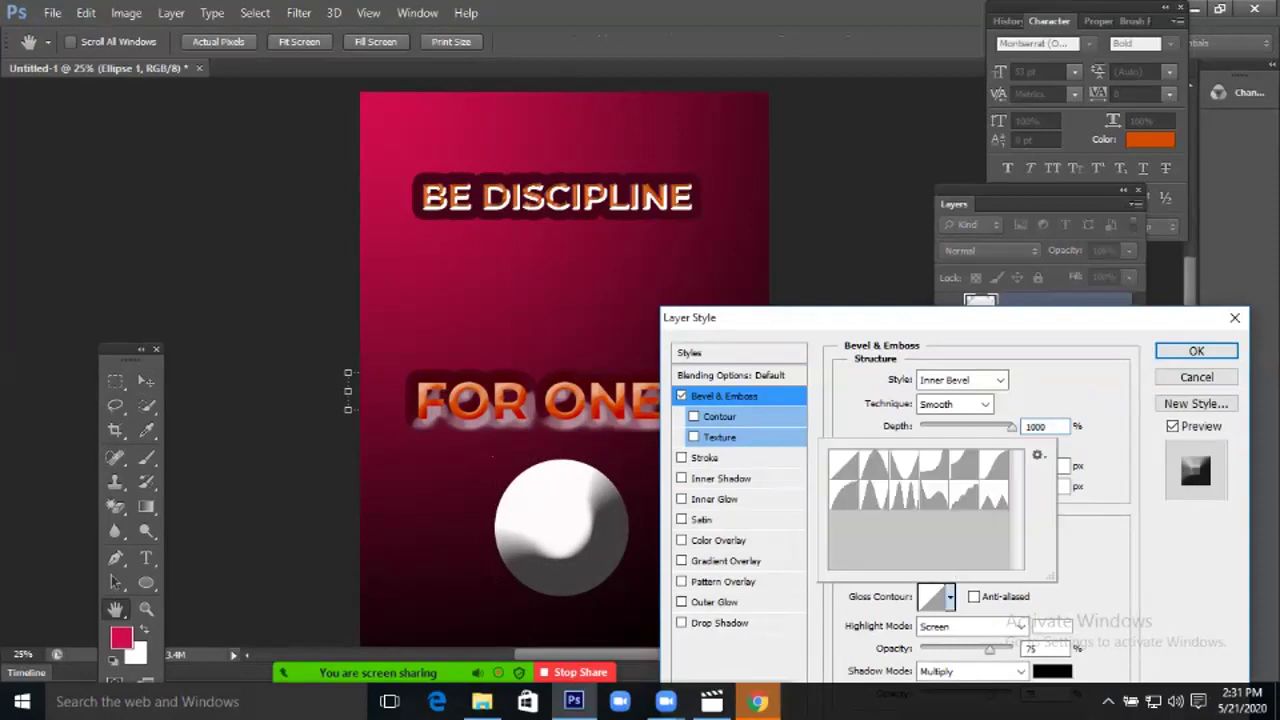
left_click(903, 494)
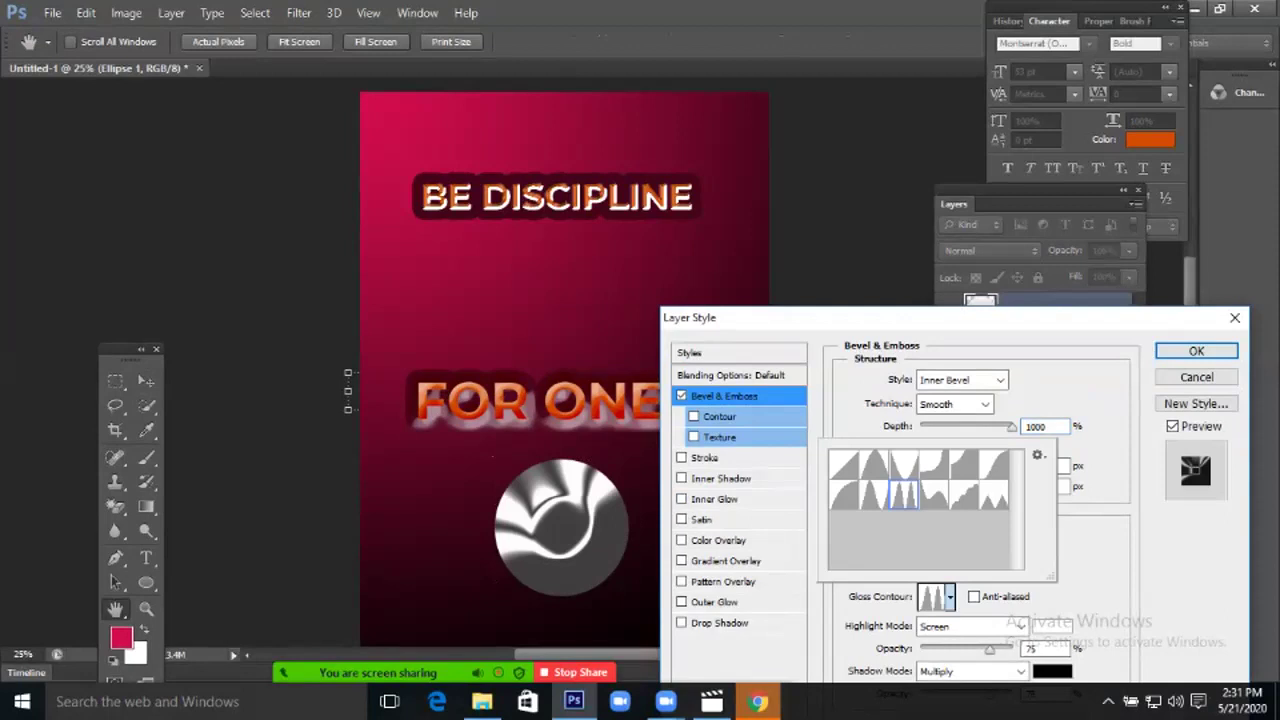
left_click(963, 494)
left_click(993, 494)
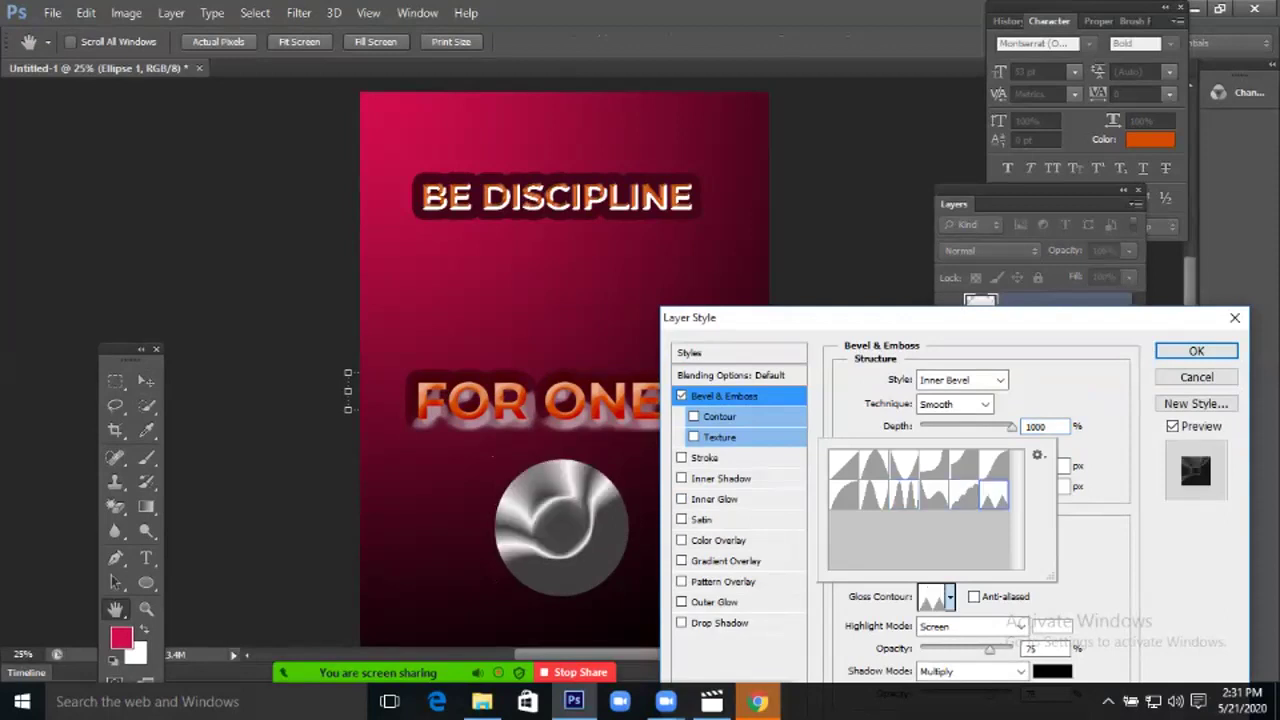
left_click(993, 464)
left_click(963, 464)
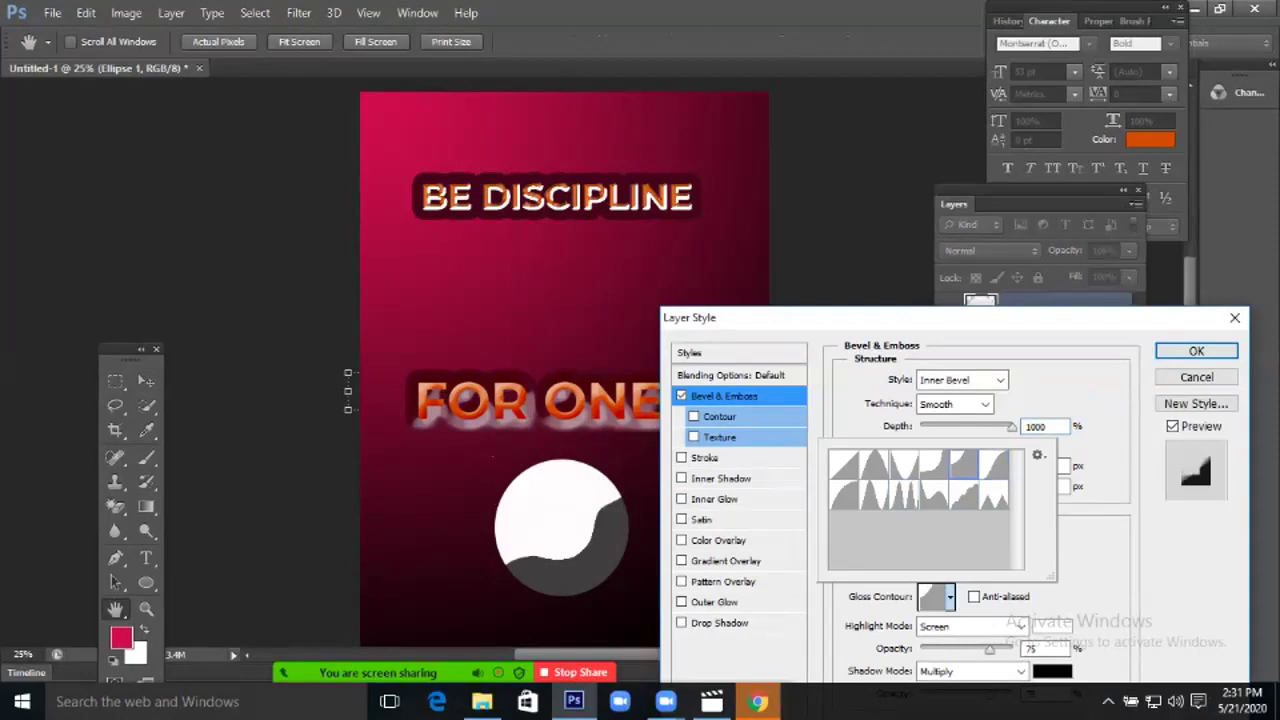
left_click(933, 464)
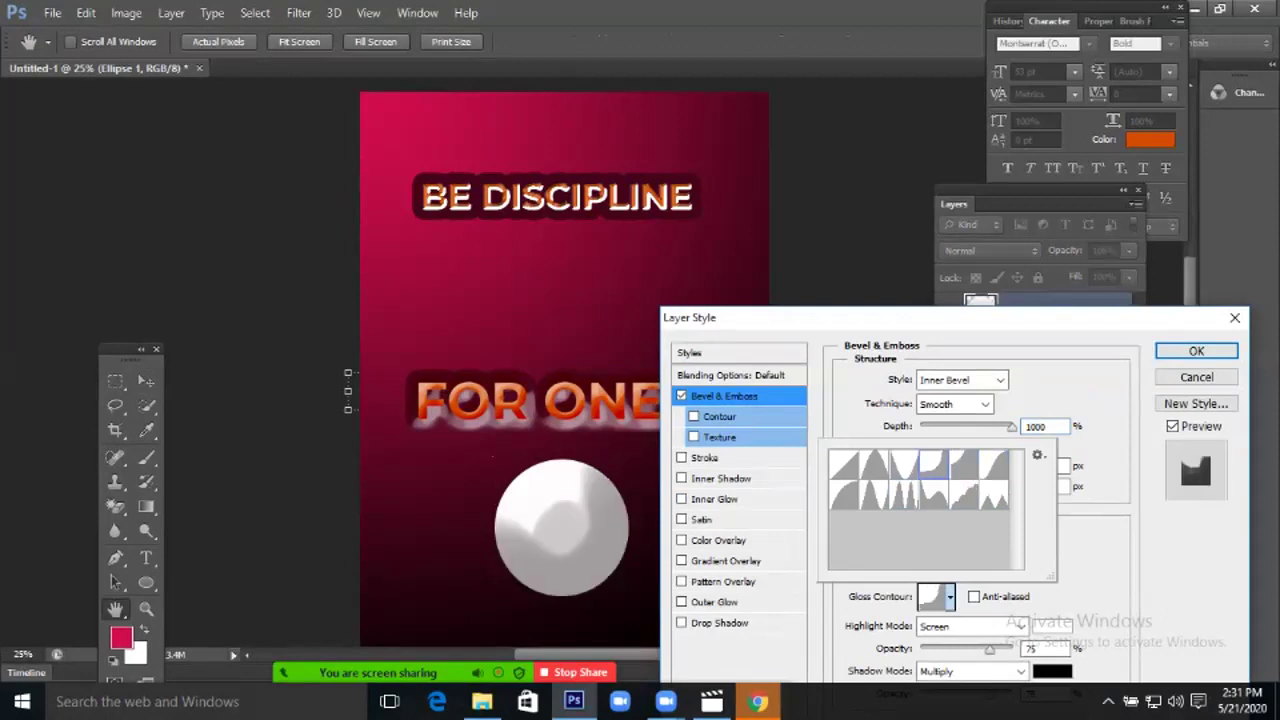
left_click(903, 464)
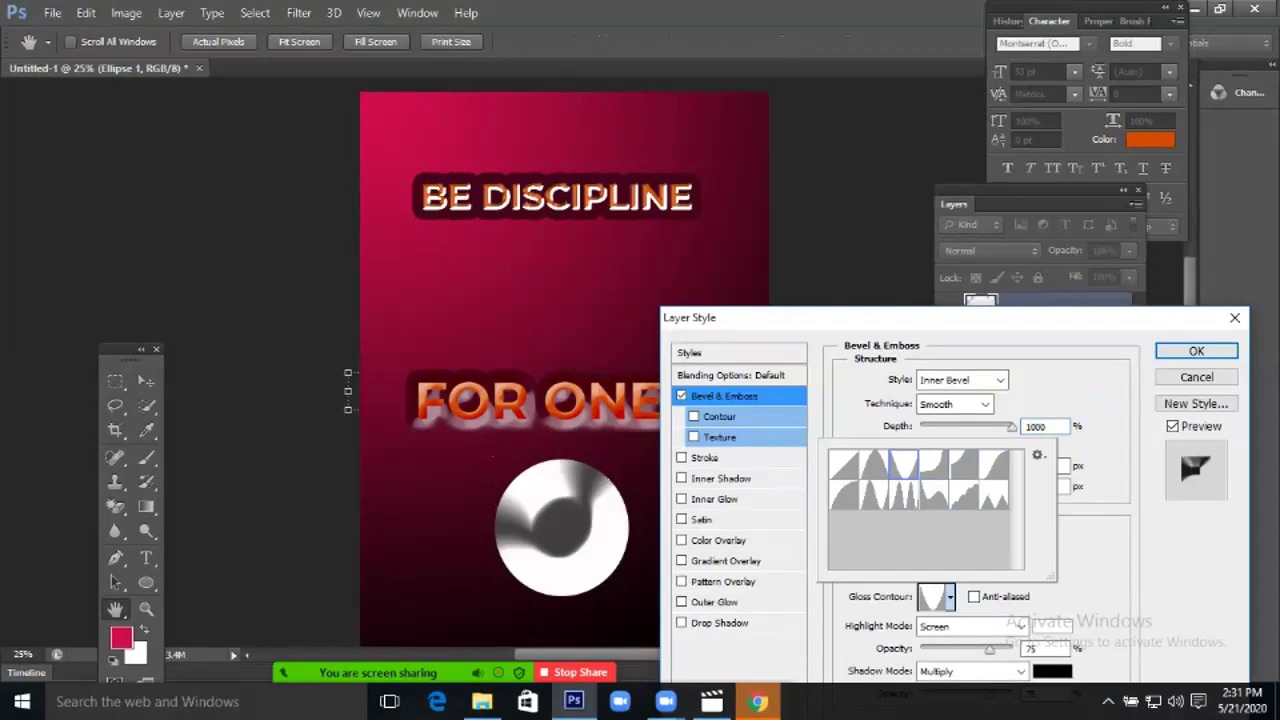
key("Return")
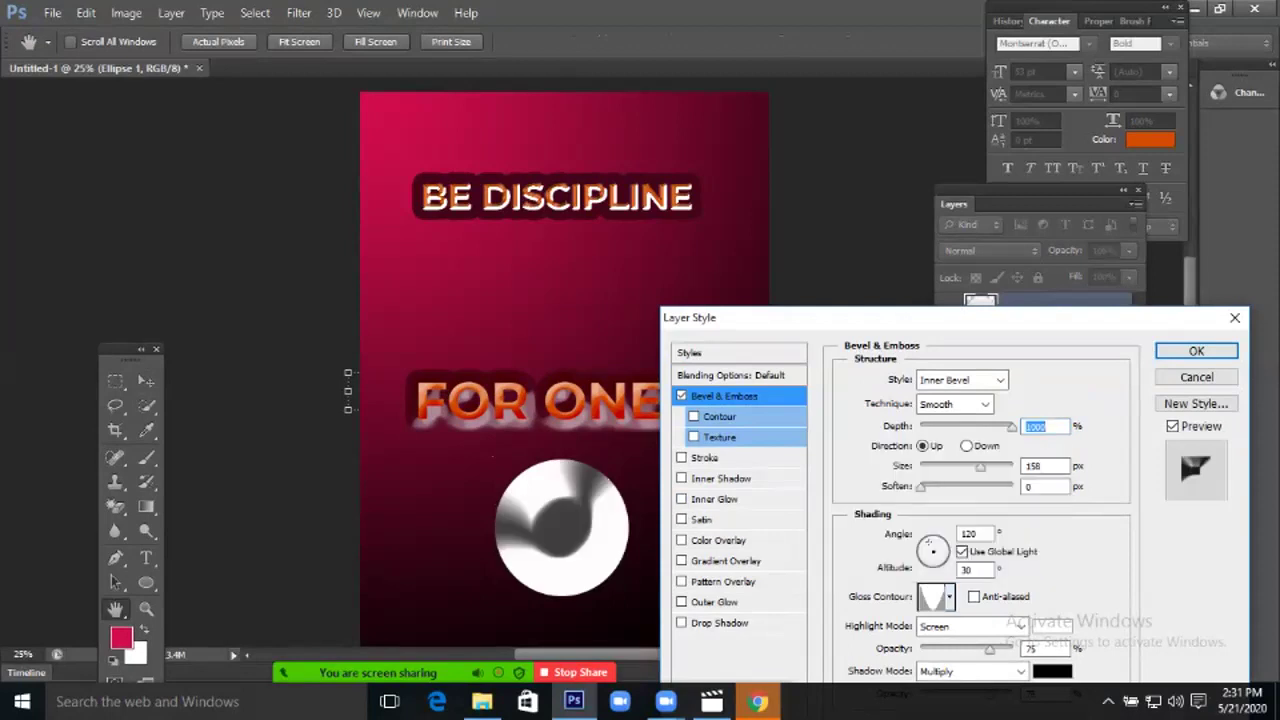
left_click_drag(980, 466, 953, 466)
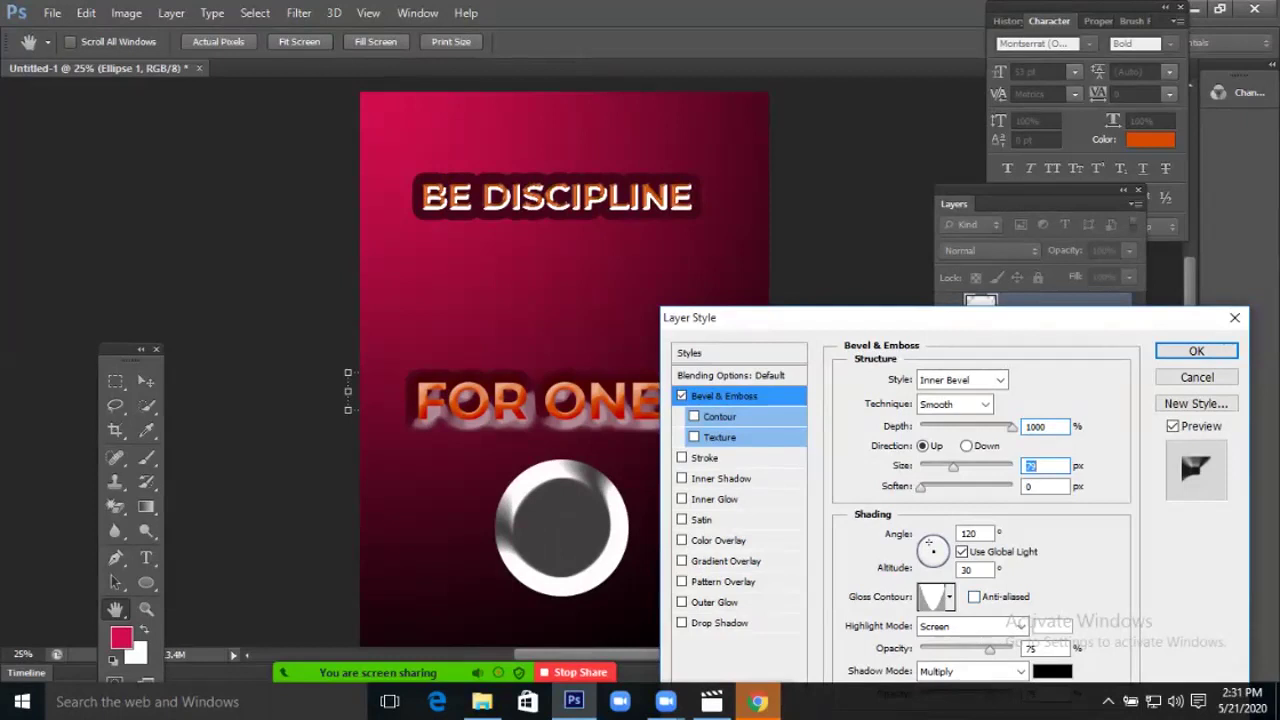
Set the circle's Bevel & Emboss shadow colour to red bc0400, sampled from the "FOR ONES" lettering.
left_click(1051, 671)
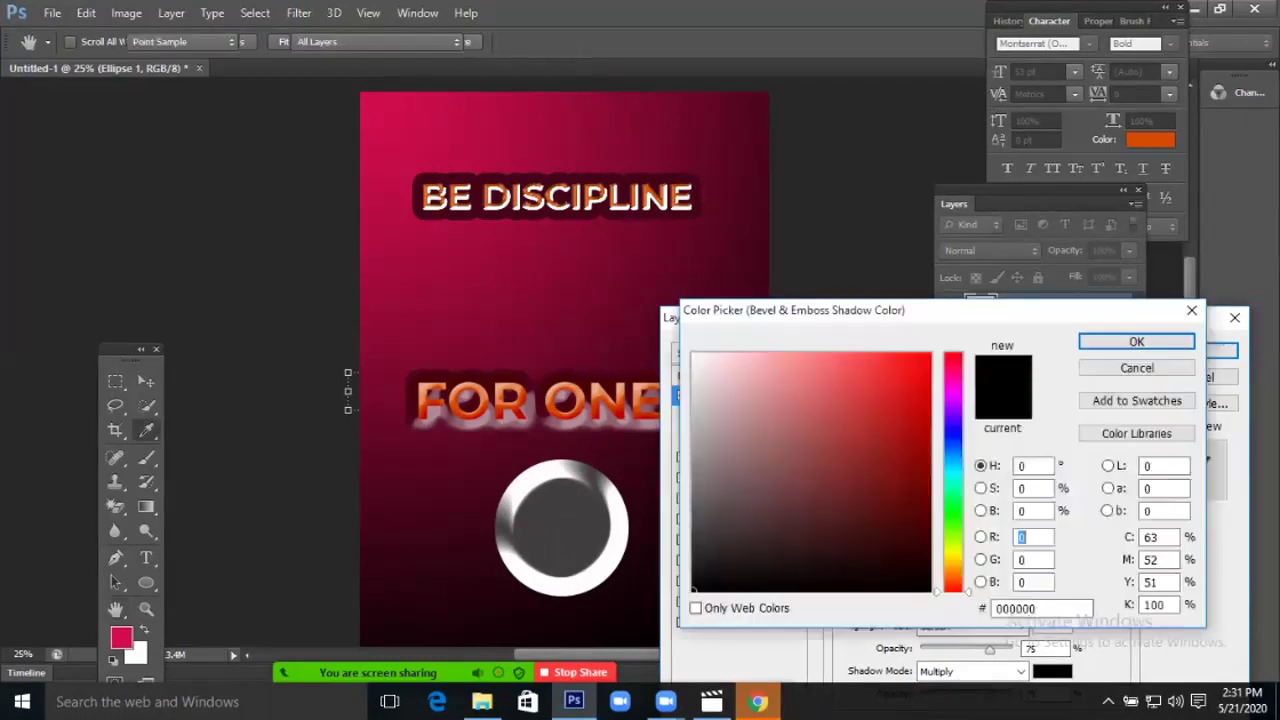
left_click(722, 290)
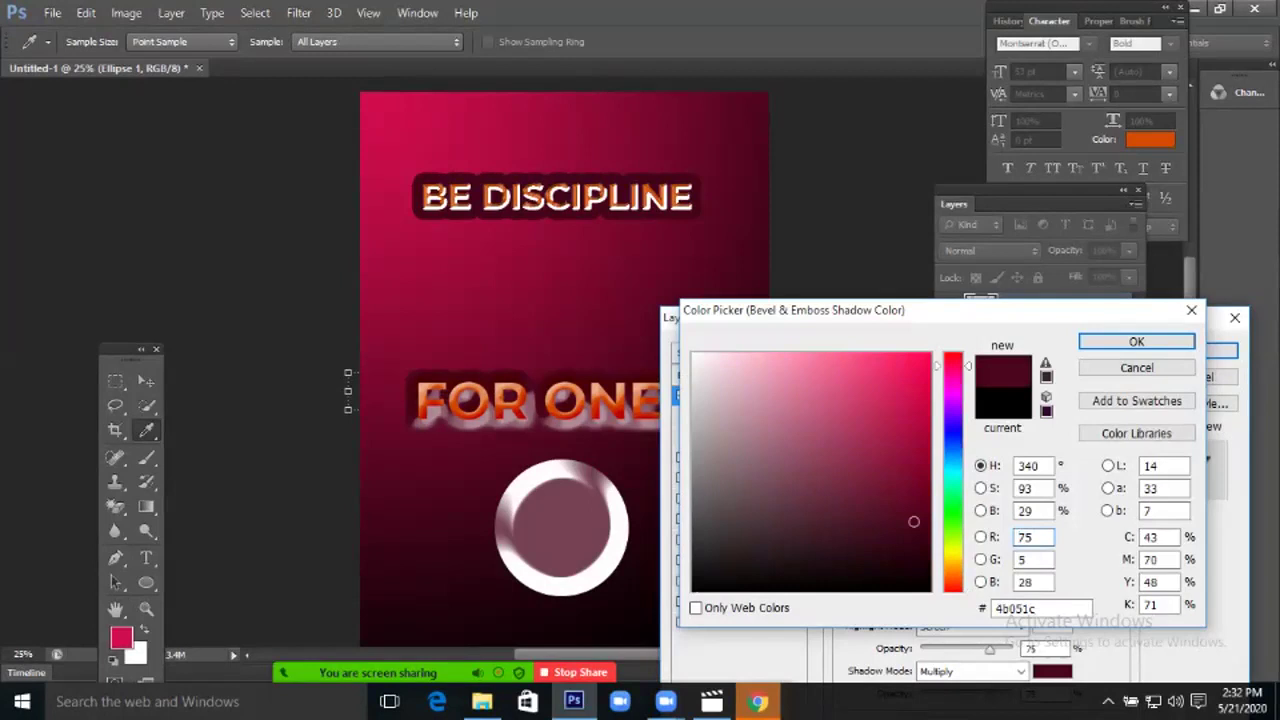
left_click(645, 413)
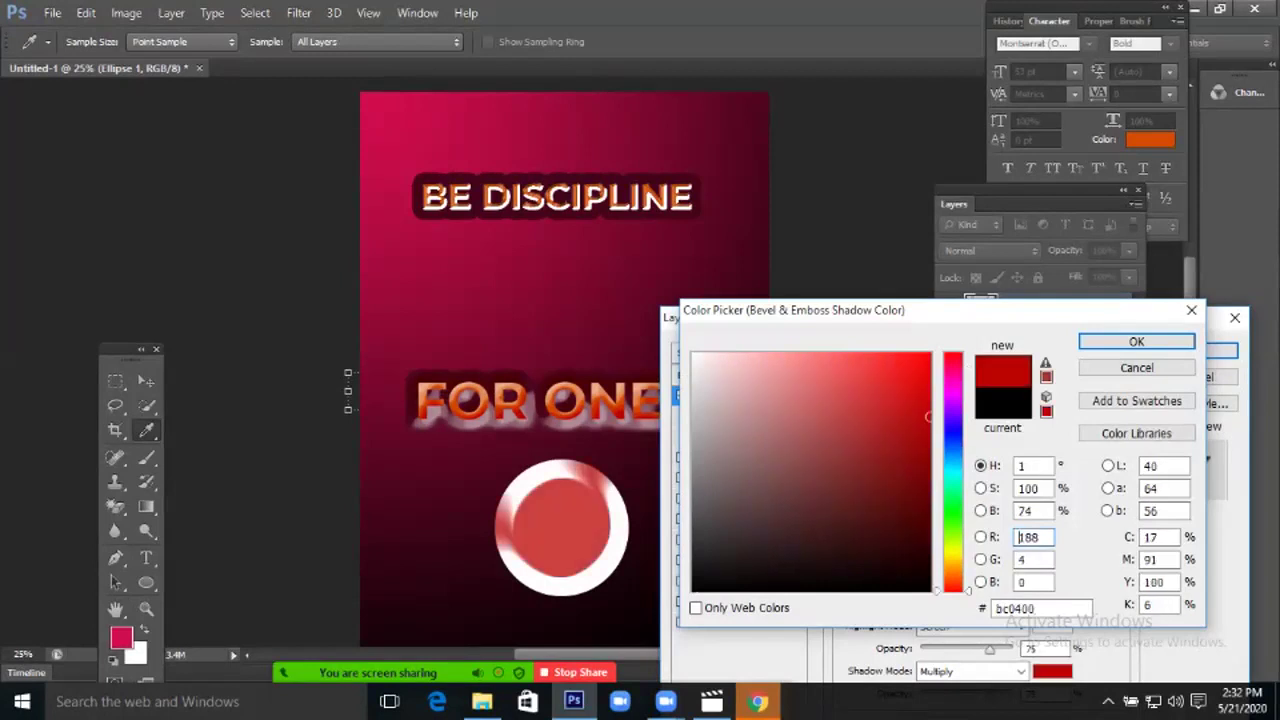
key("Return")
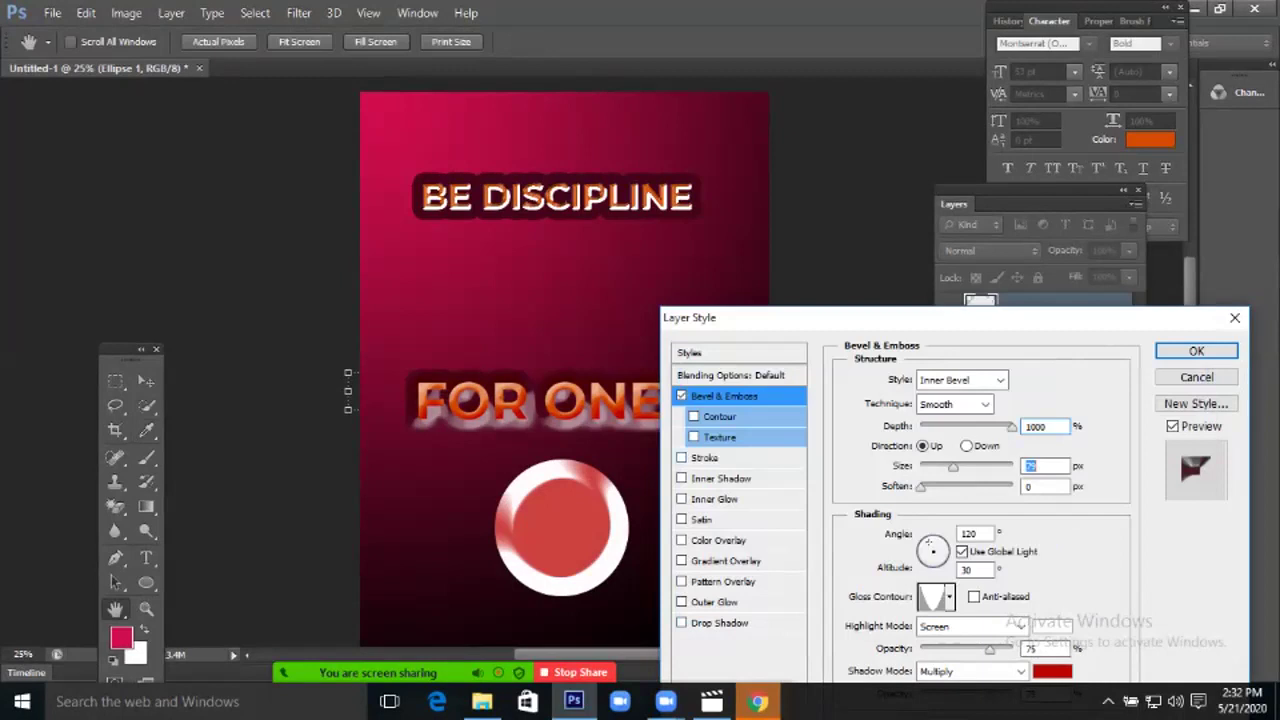
Add an outside stroke to the circle with a size of 27 px and the crimson colour ce0c4c.
left_click(682, 457)
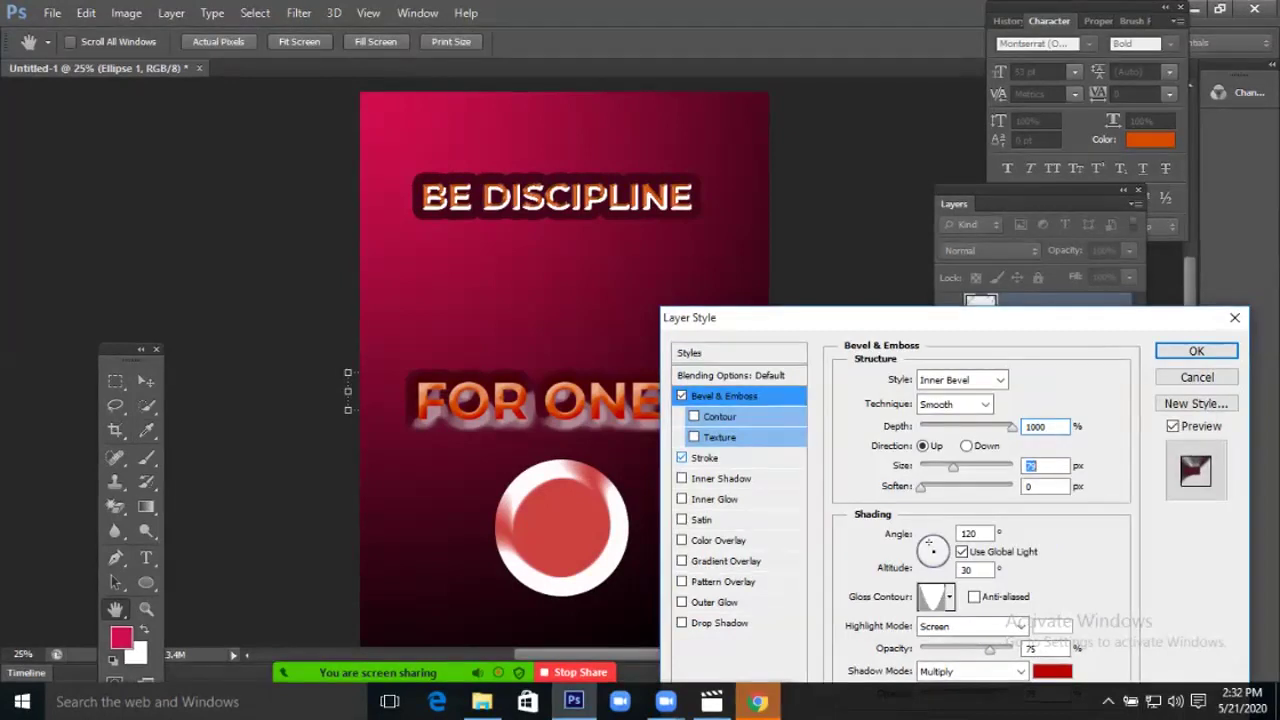
left_click(704, 457)
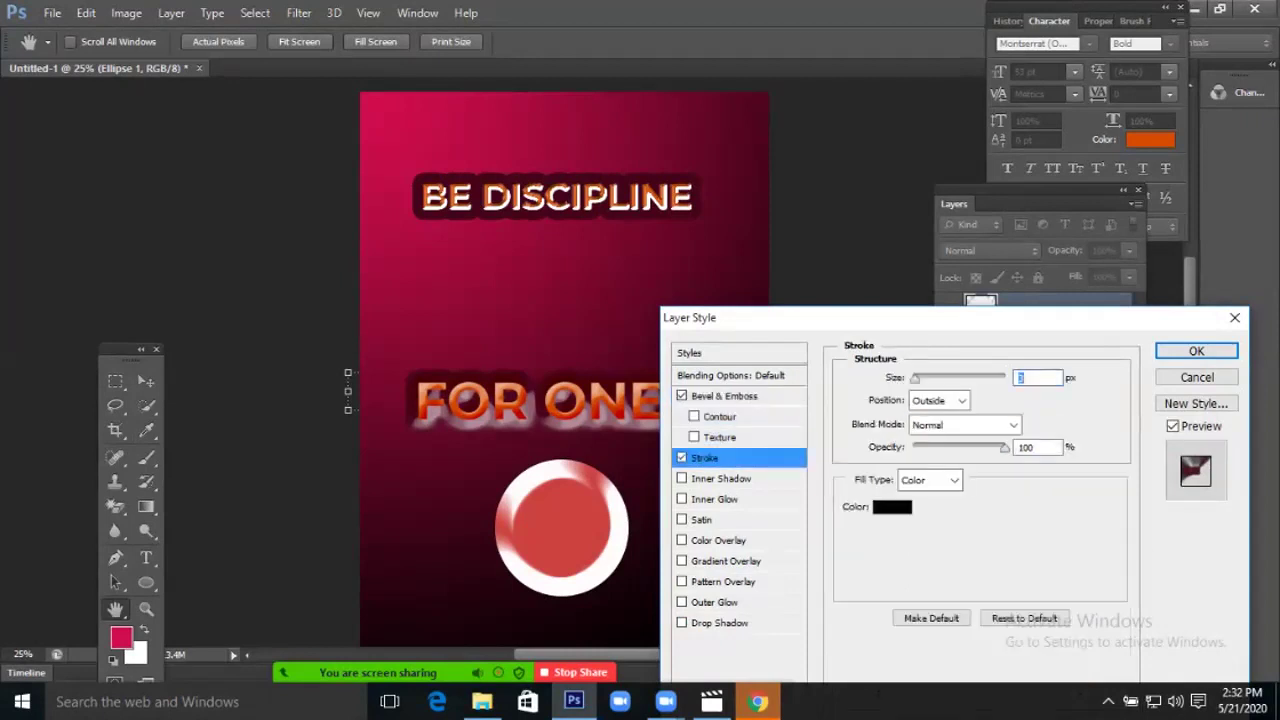
mouse_move(914, 378)
left_mouse_down()
mouse_move(981, 378)
mouse_move(928, 378)
left_mouse_up()
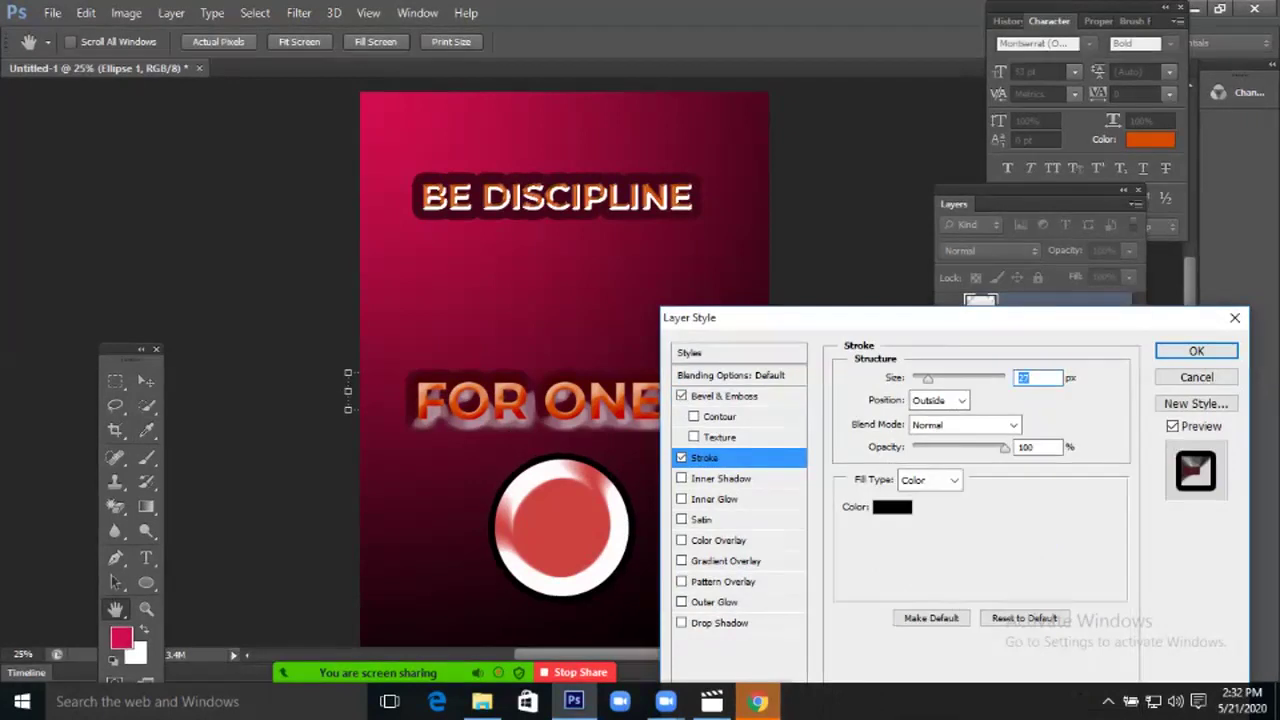
left_click(892, 507)
left_click(897, 510)
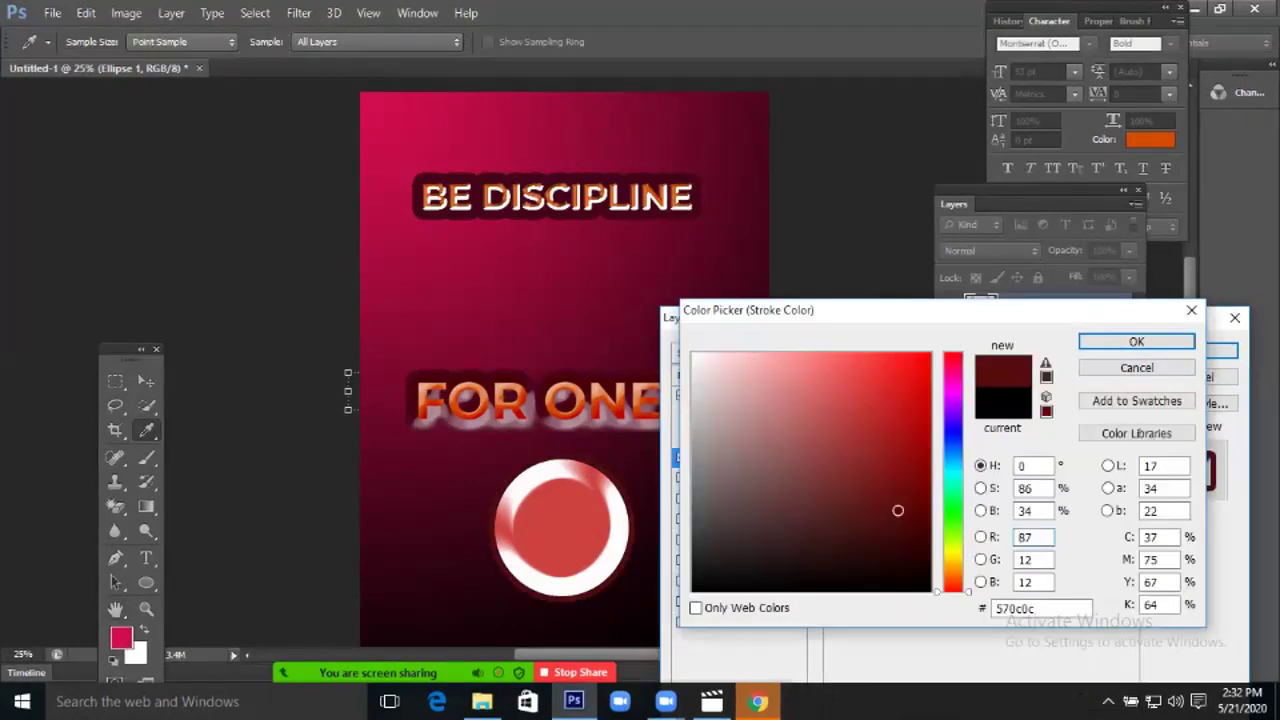
left_click(952, 367)
left_click(915, 433)
left_click_drag(915, 433, 916, 400)
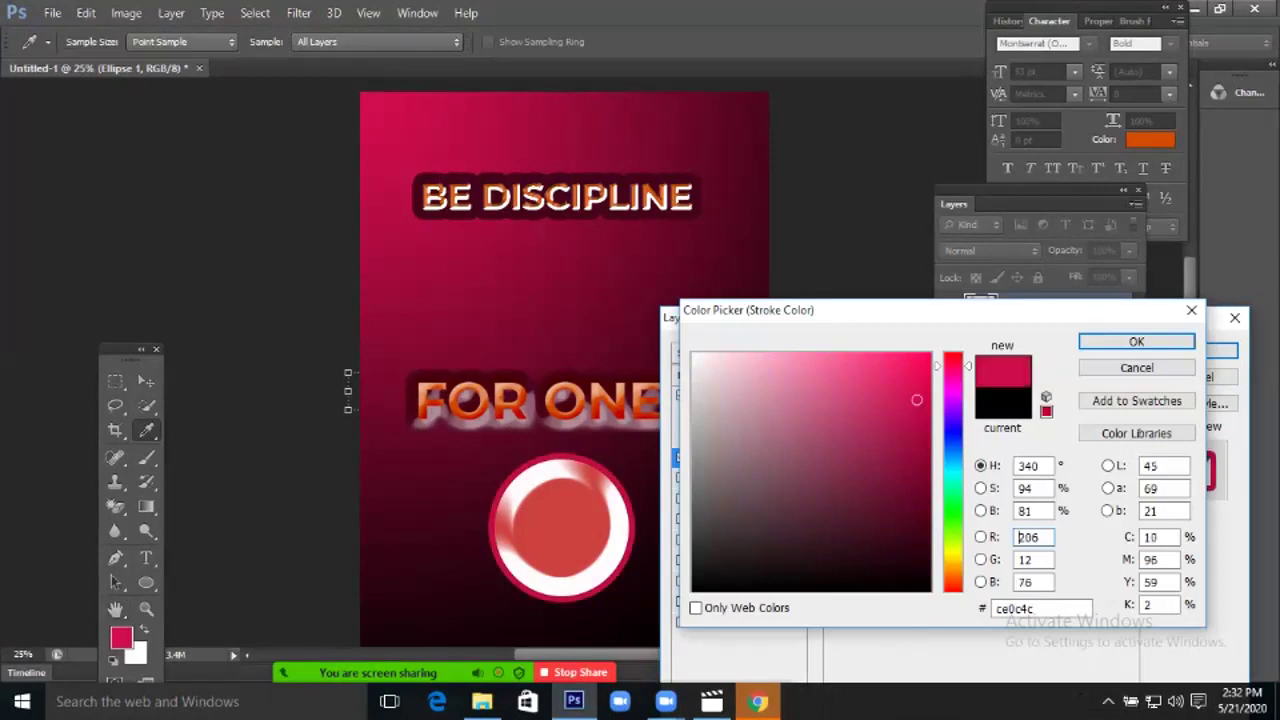
key("Return")
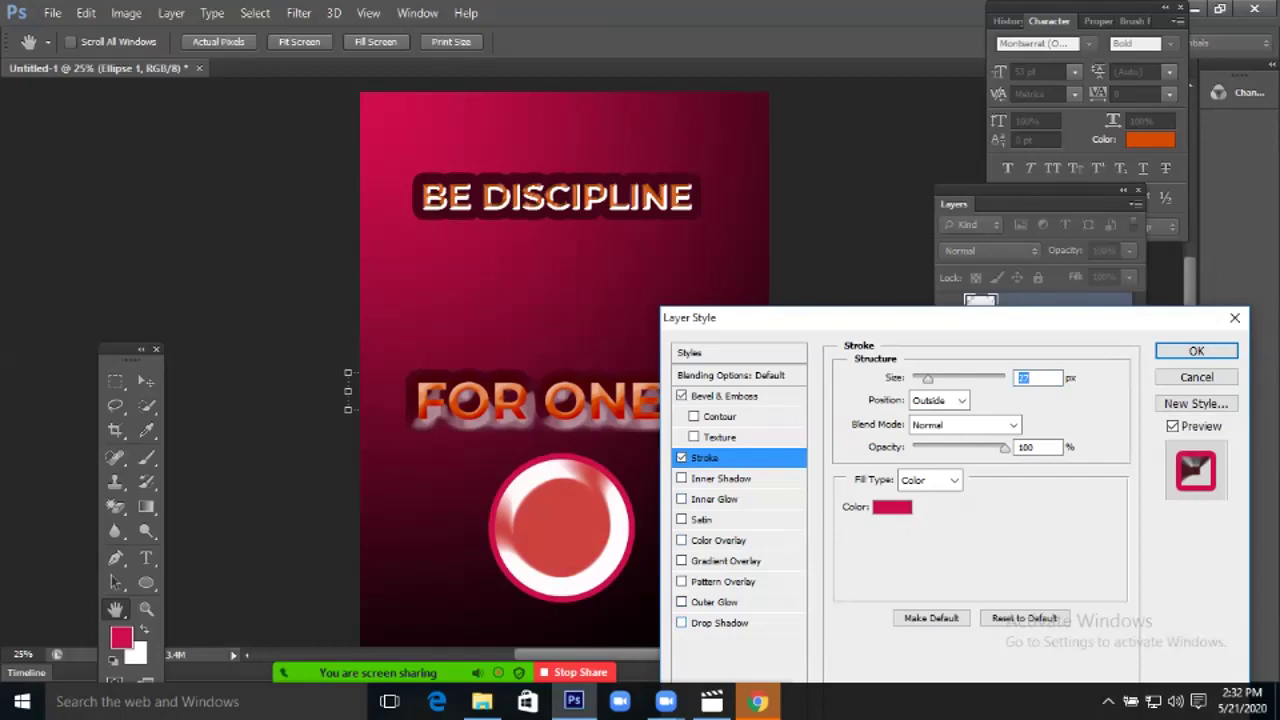
Add a drop shadow to the circle with spread about 45% and size 166 px, and apply the layer style.
left_click(681, 622)
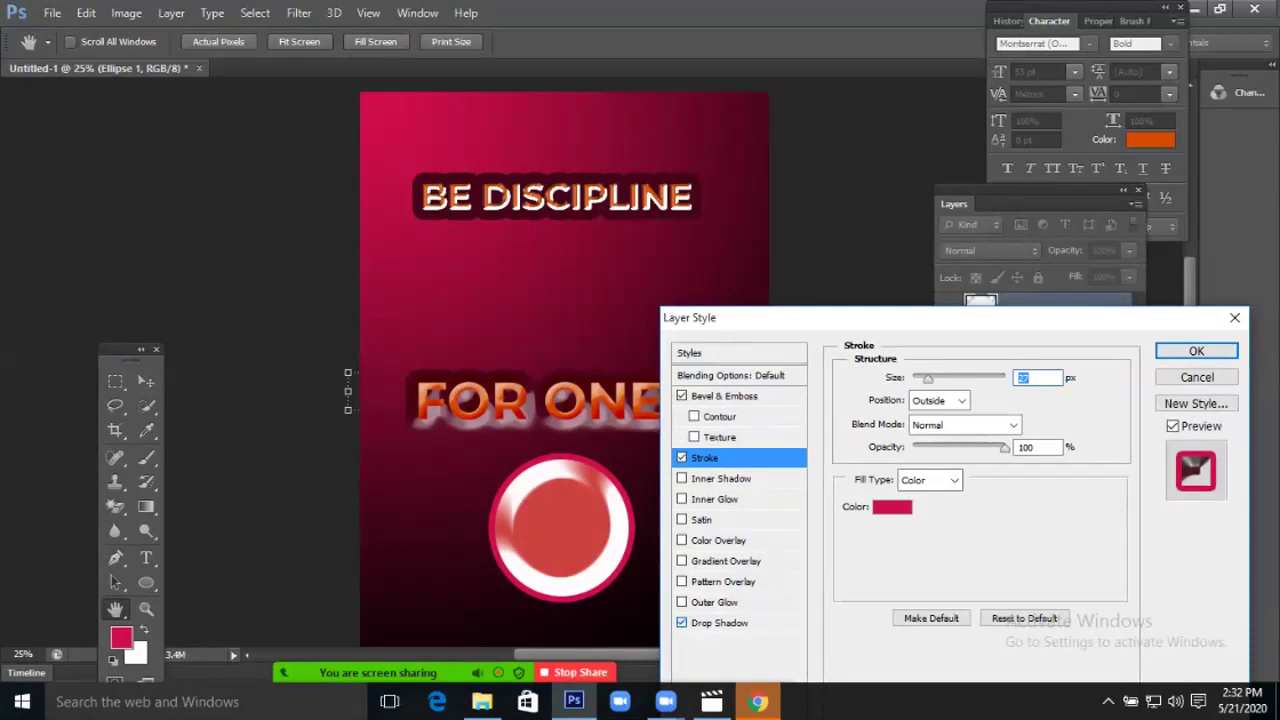
left_click(722, 622)
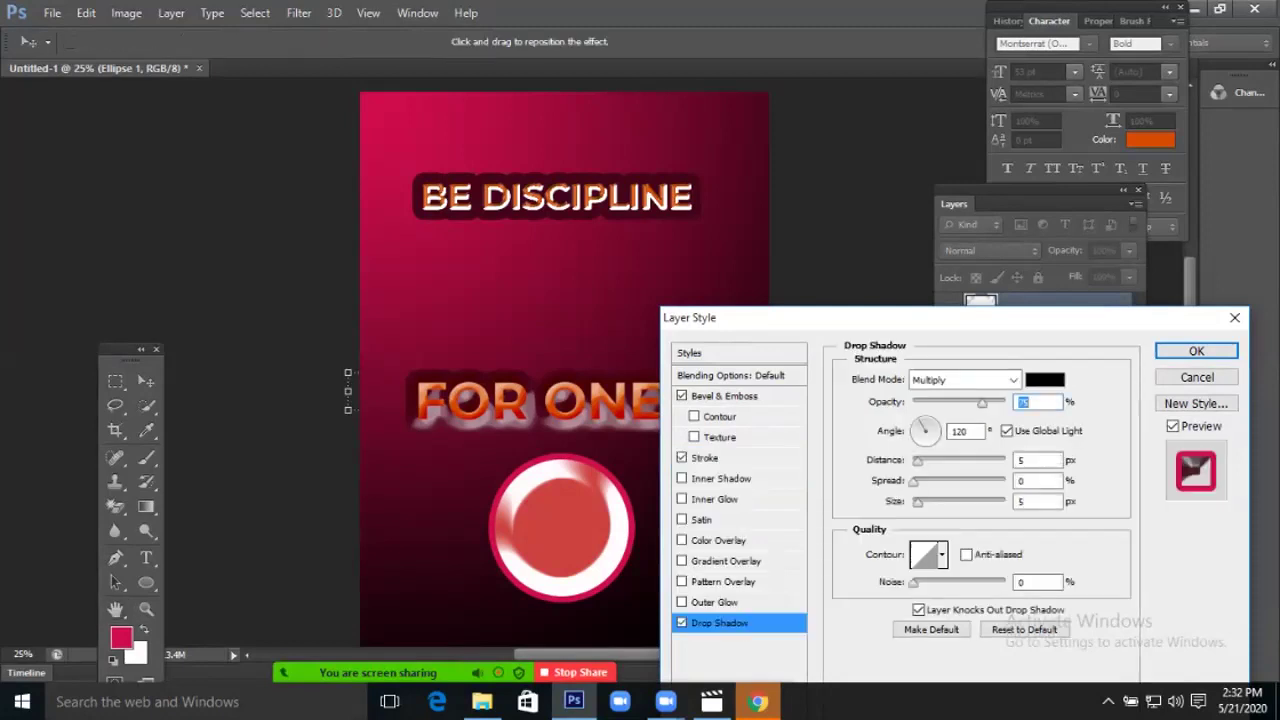
left_click_drag(917, 501, 954, 481)
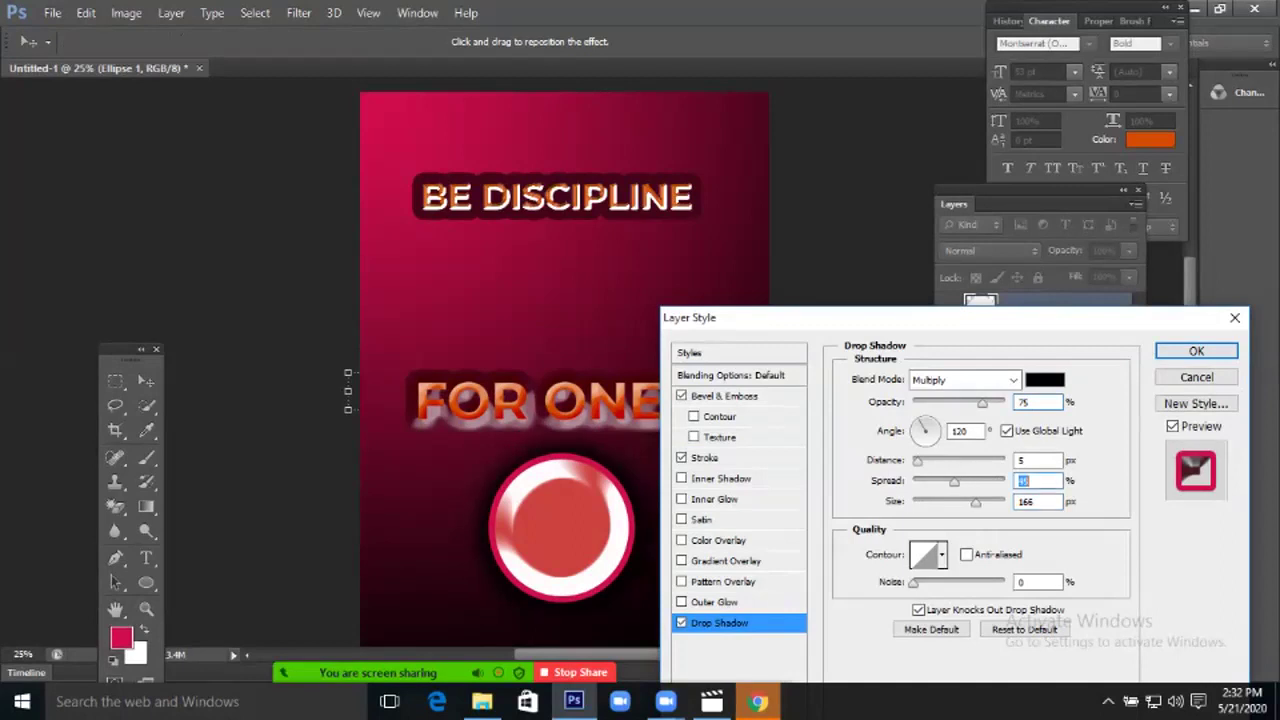
key("Return")
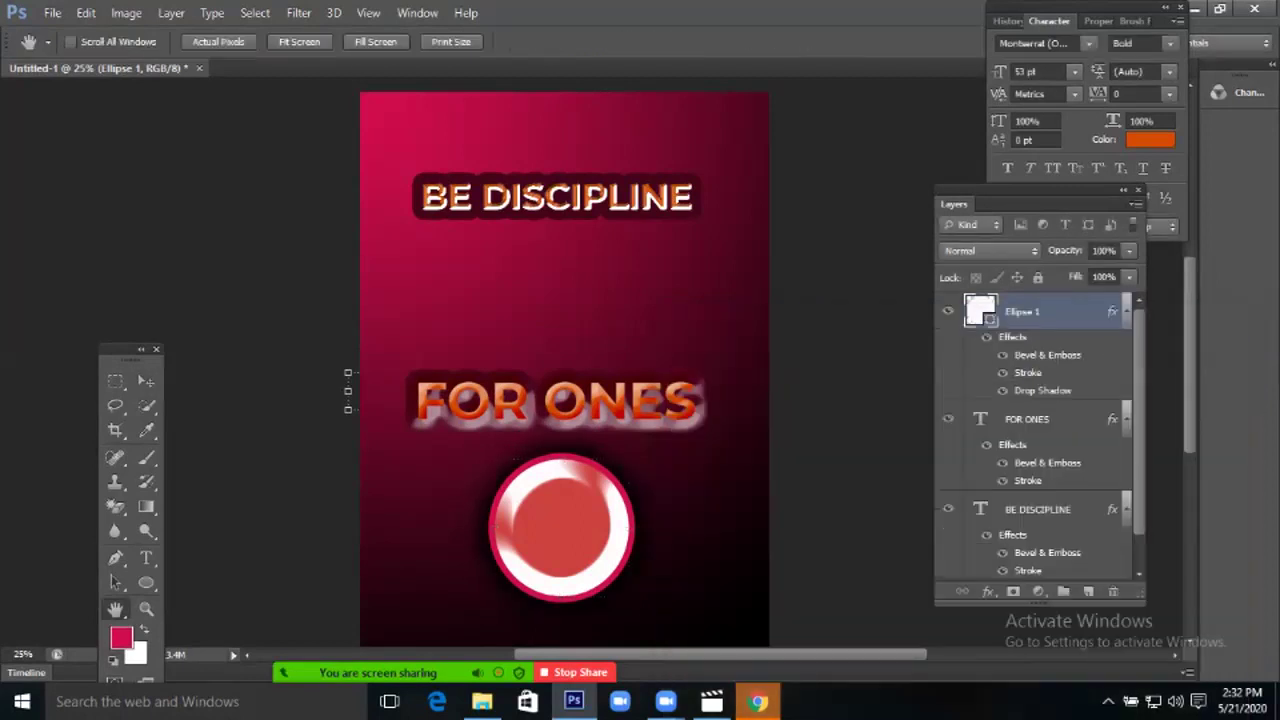
Reopen the circle's layer style and enable the bevel's Contour option with a range of 91%.
key("ctrl+minus")
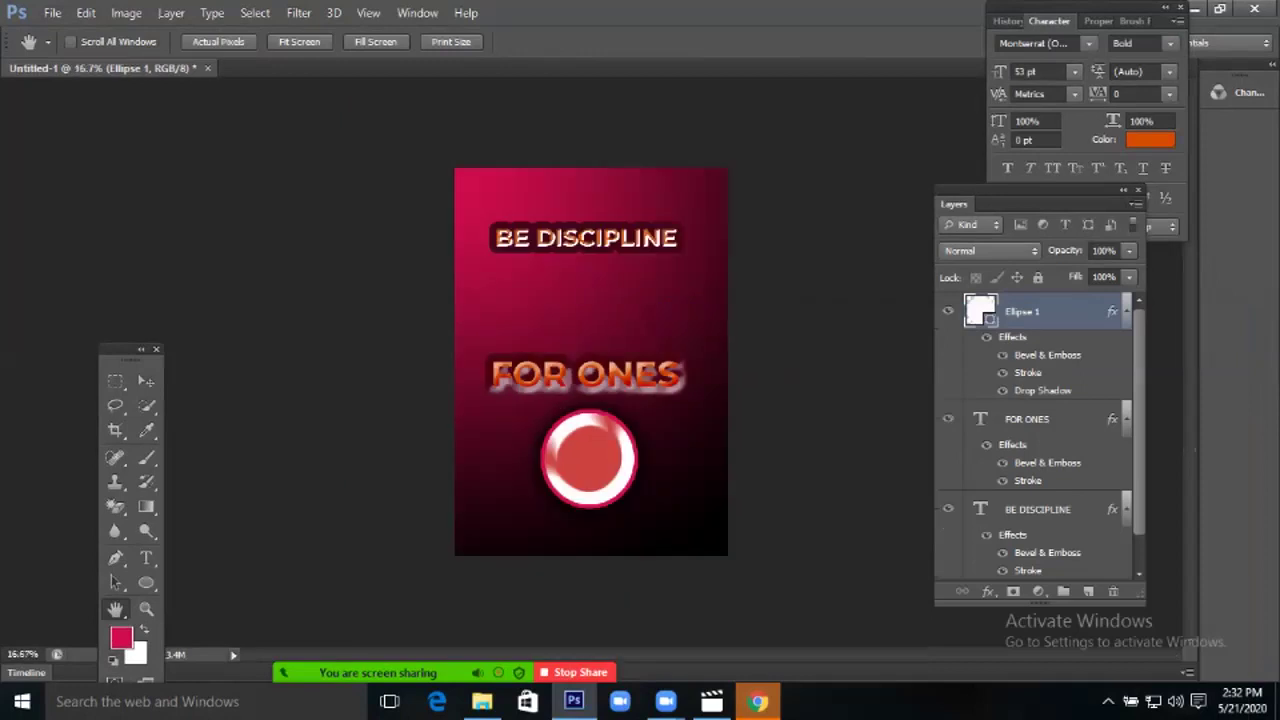
key("ctrl+plus")
left_click_drag(600, 350, 577, 416)
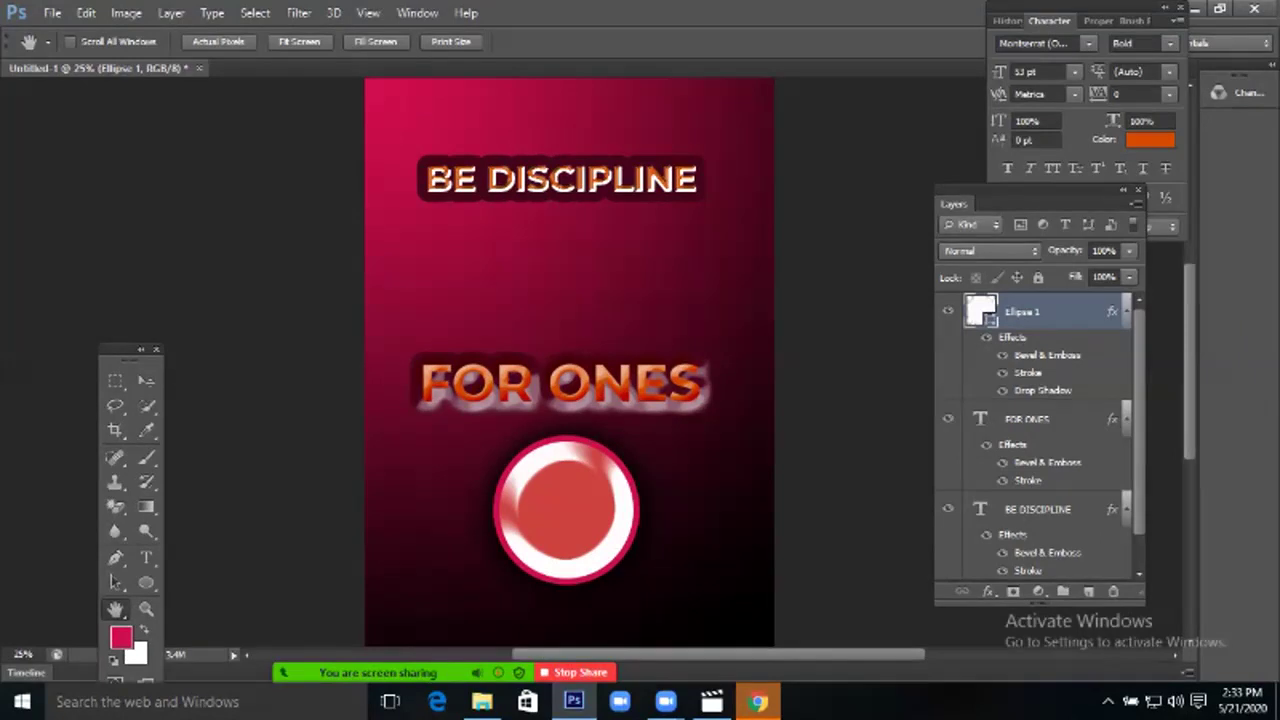
key("v")
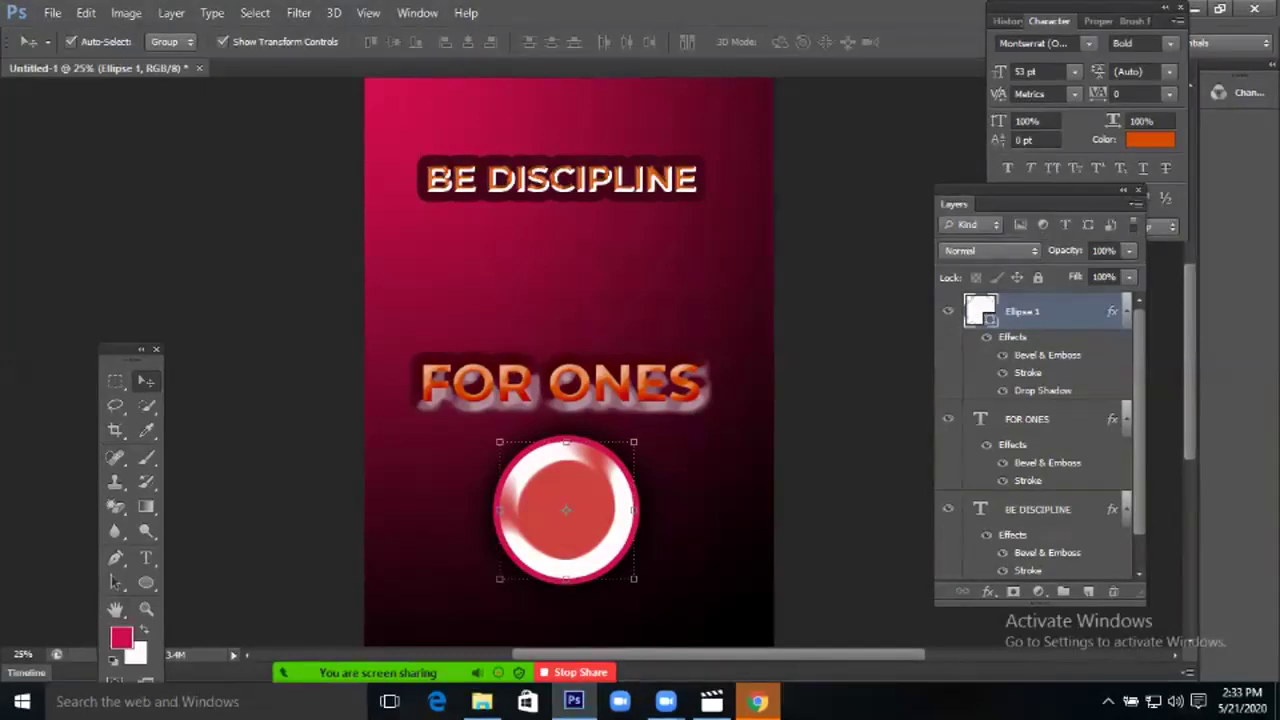
double_click(1070, 311)
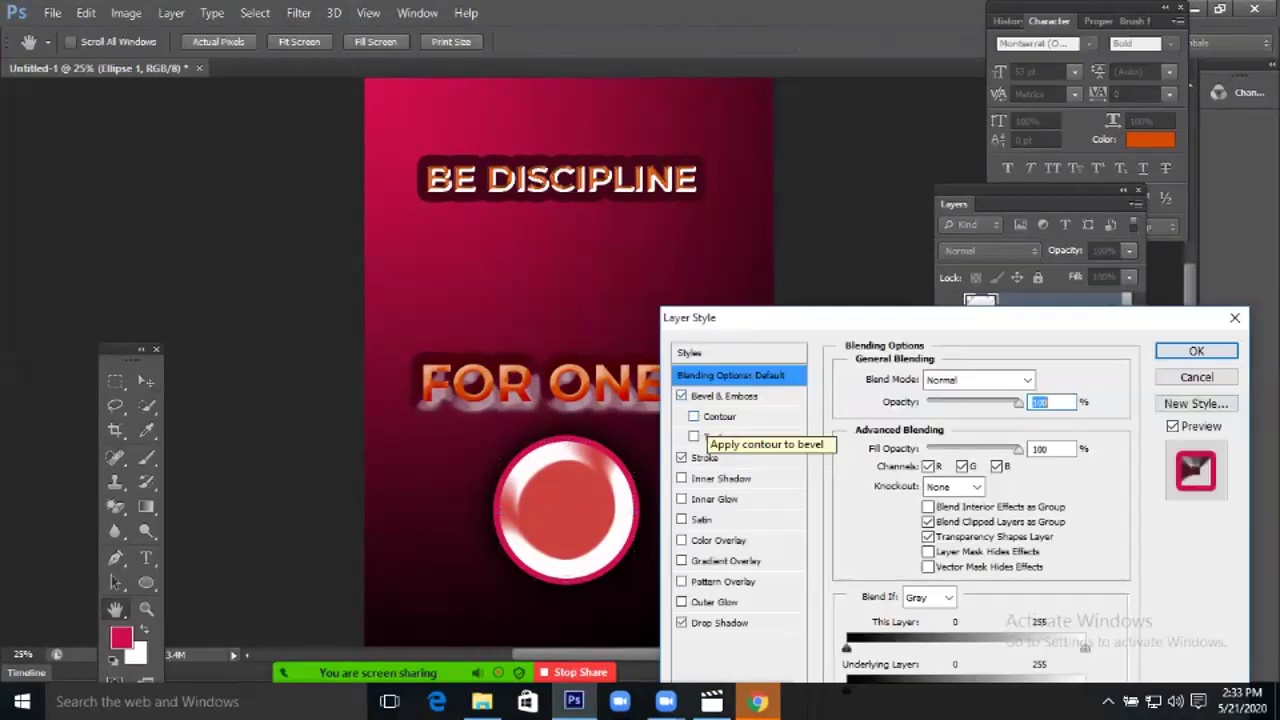
left_click(694, 416)
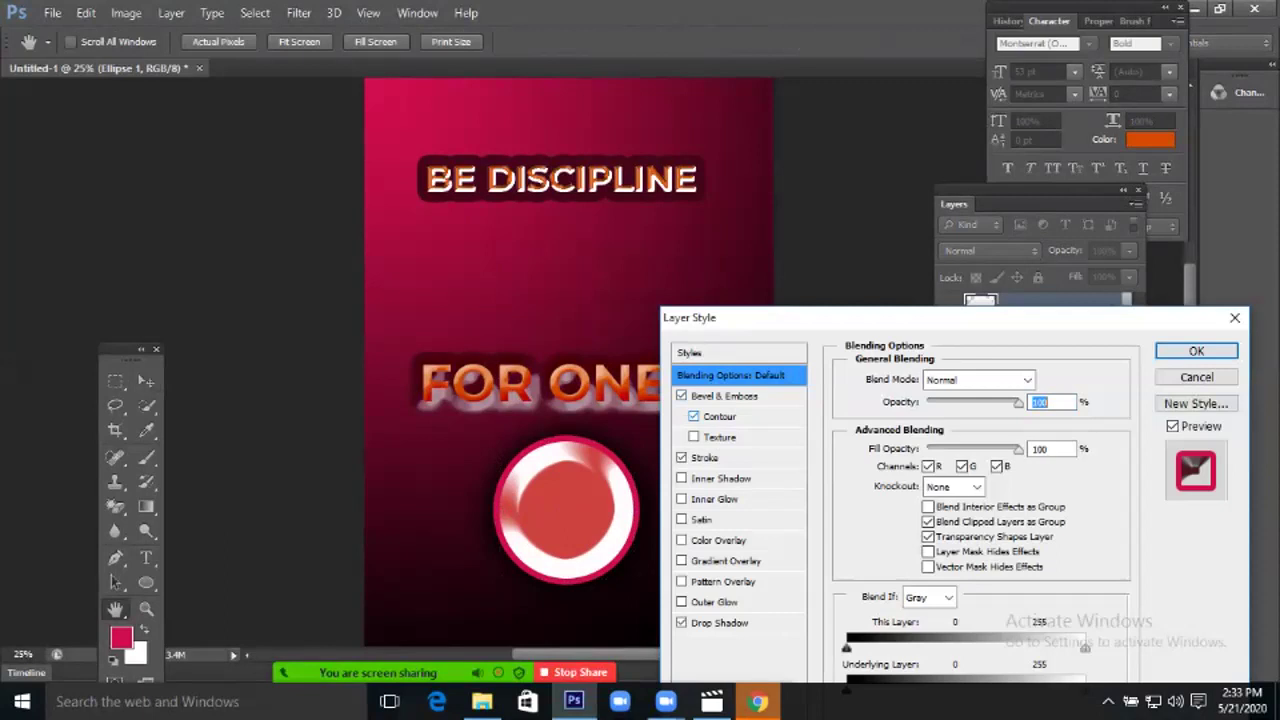
left_click(720, 416)
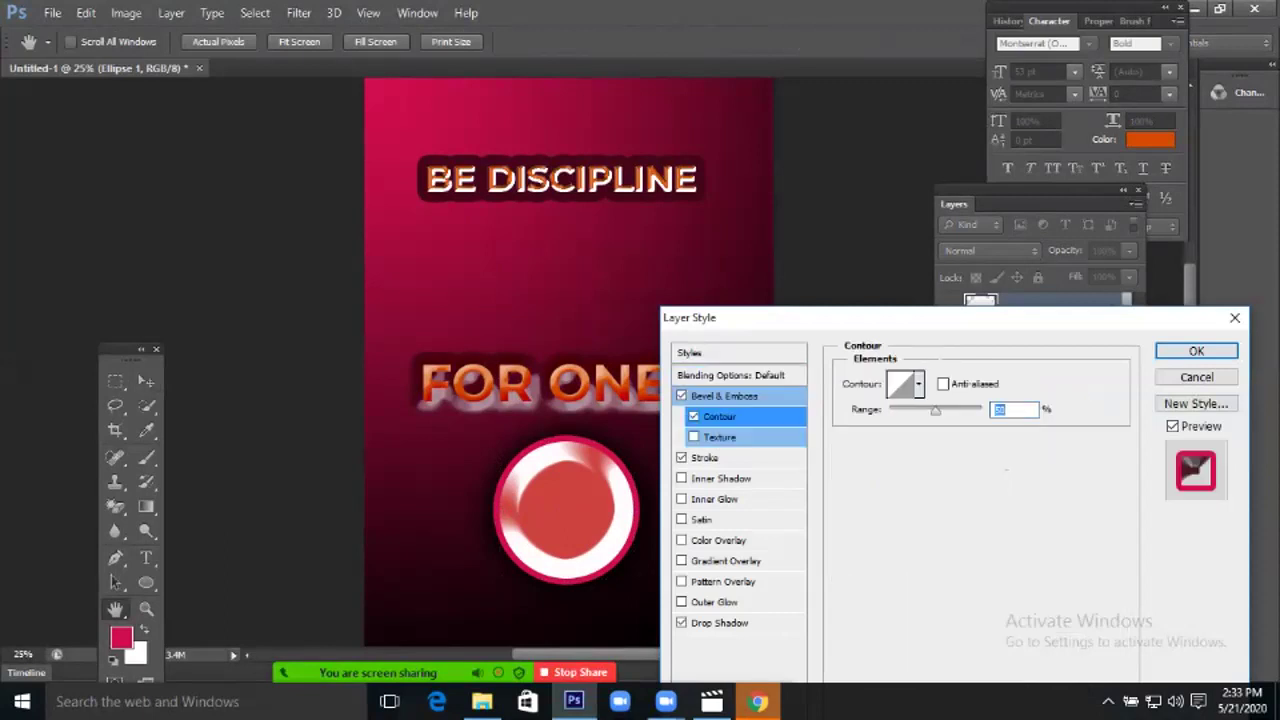
left_click_drag(935, 410, 973, 410)
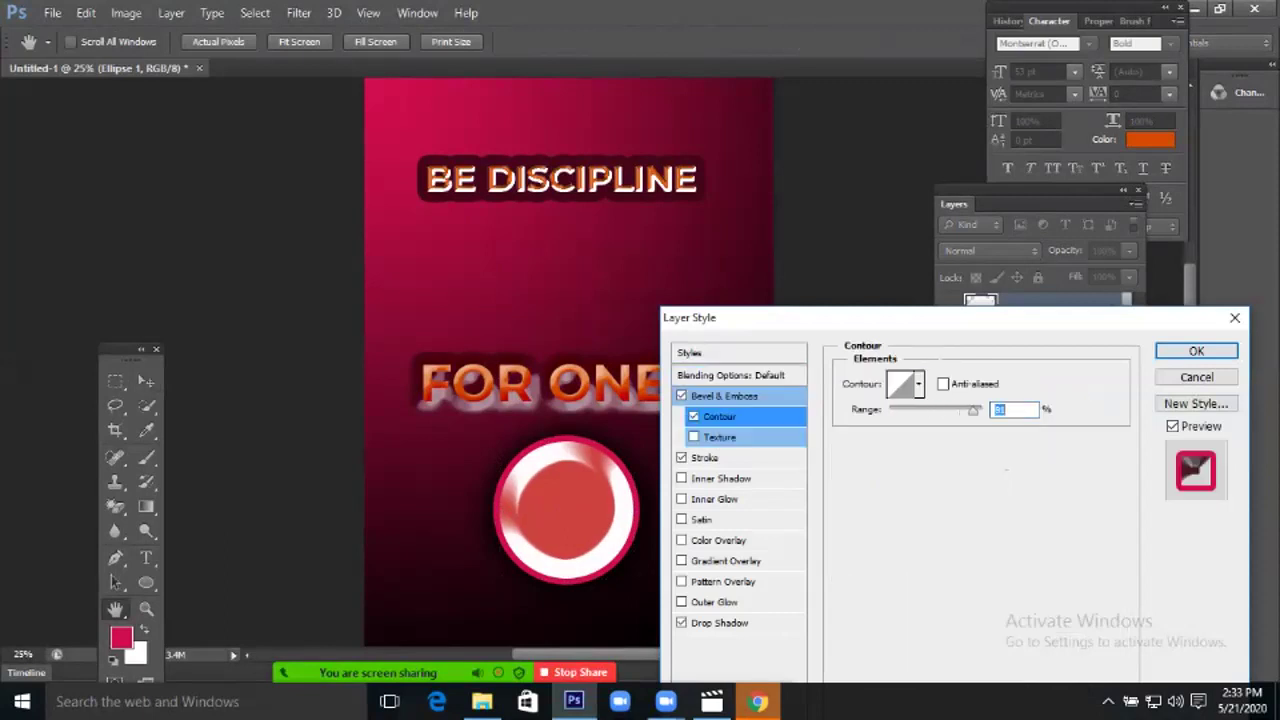
Try different bevel contour shapes on the circle and settle on the descending rolling slope just before Rounded Steps.
left_click(918, 384)
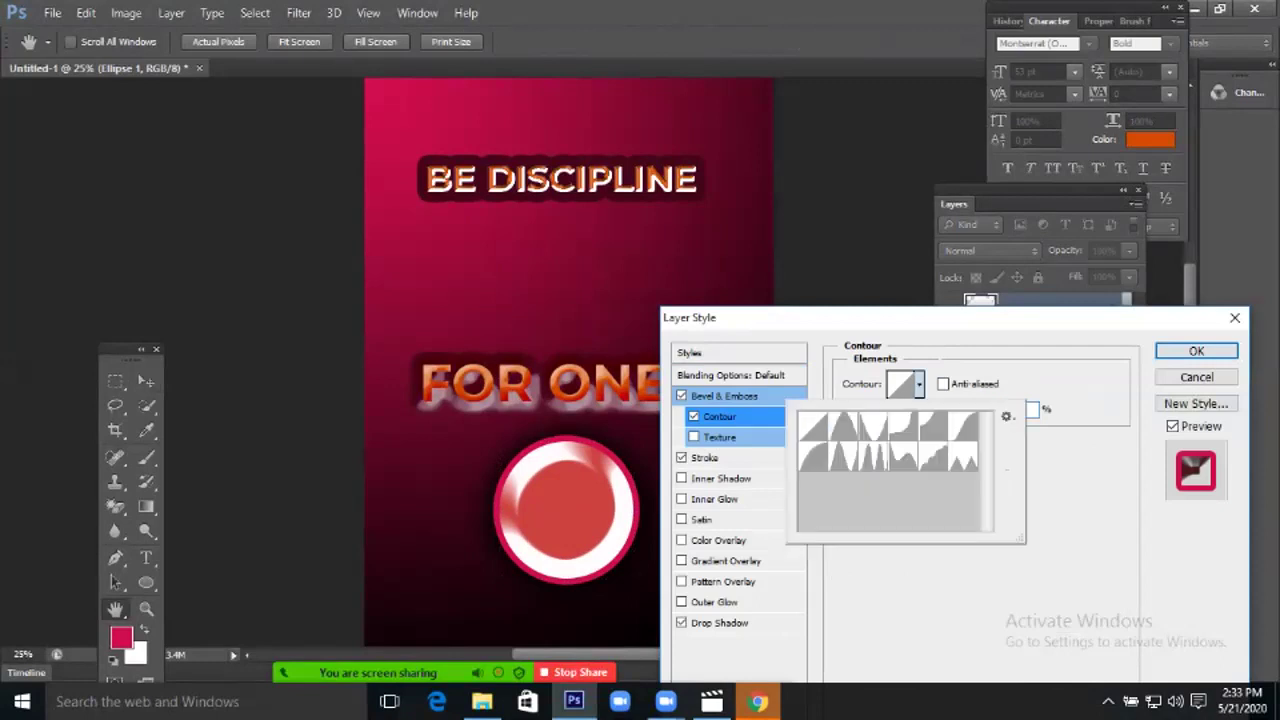
left_click(903, 426)
left_click(873, 426)
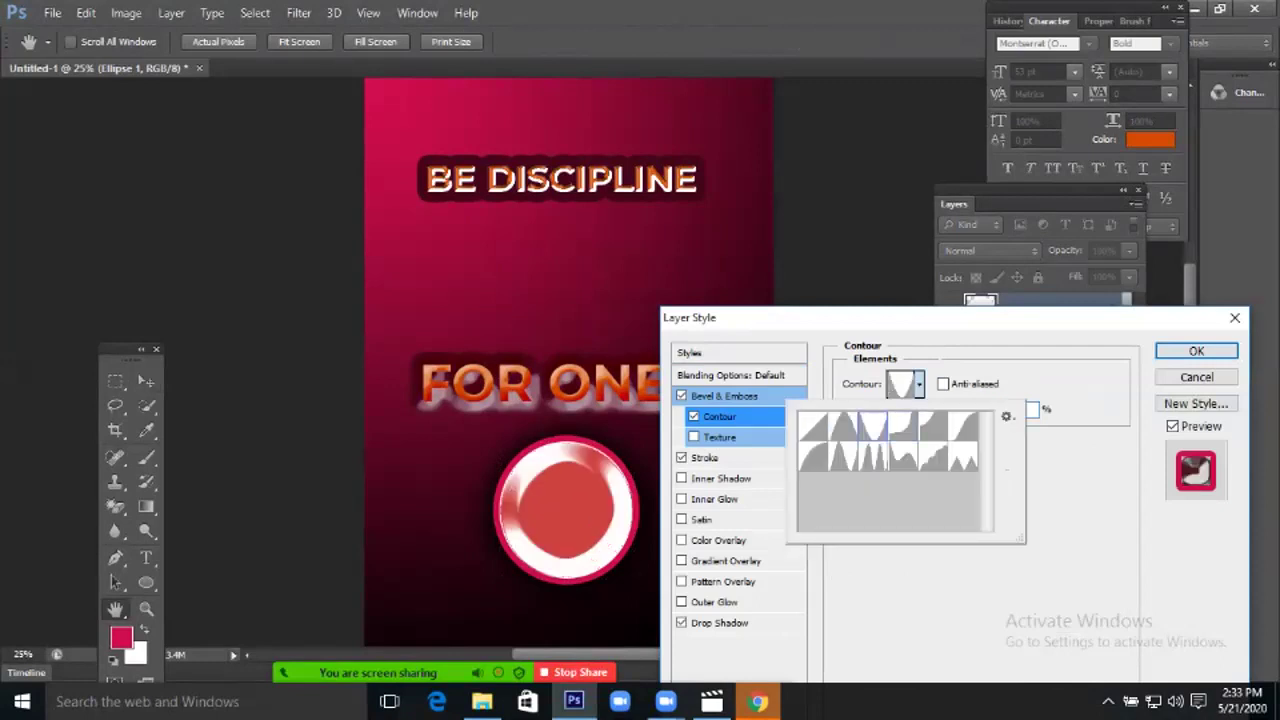
left_click(903, 456)
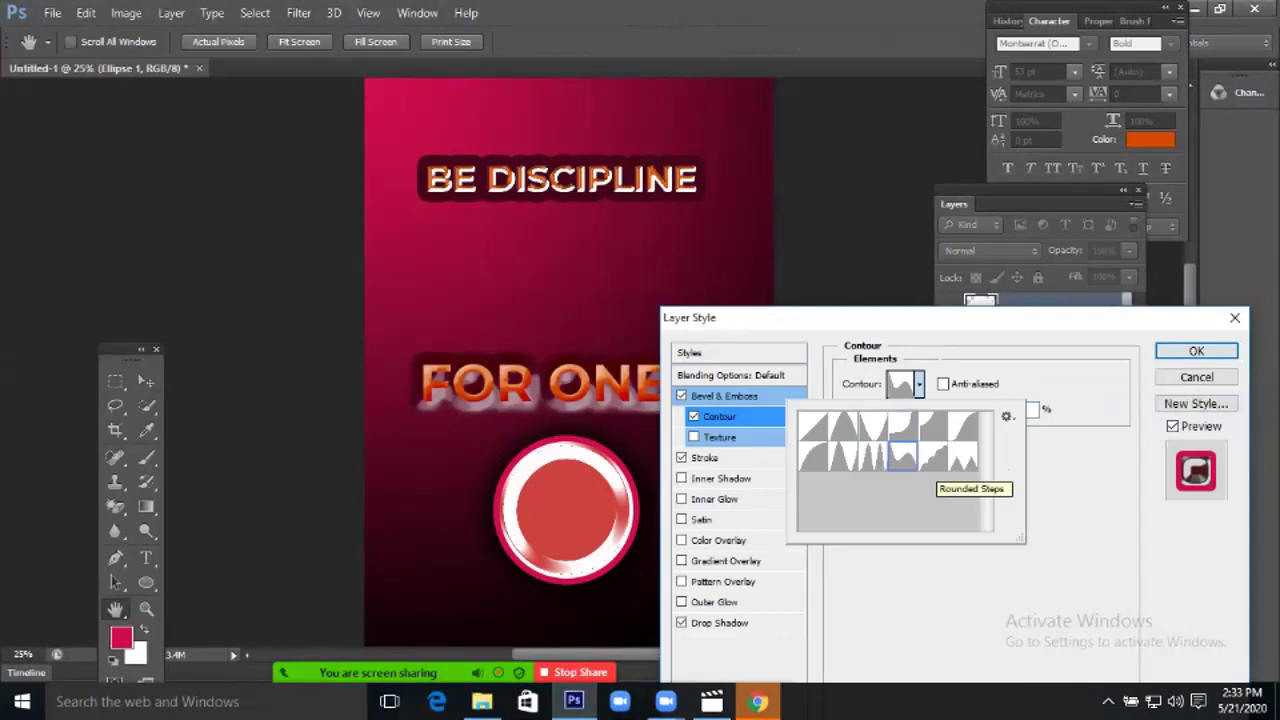
key("Return")
Compare the circle with Bevel & Emboss off and on, keep the effect on, and apply the layer style.
left_click(681, 396)
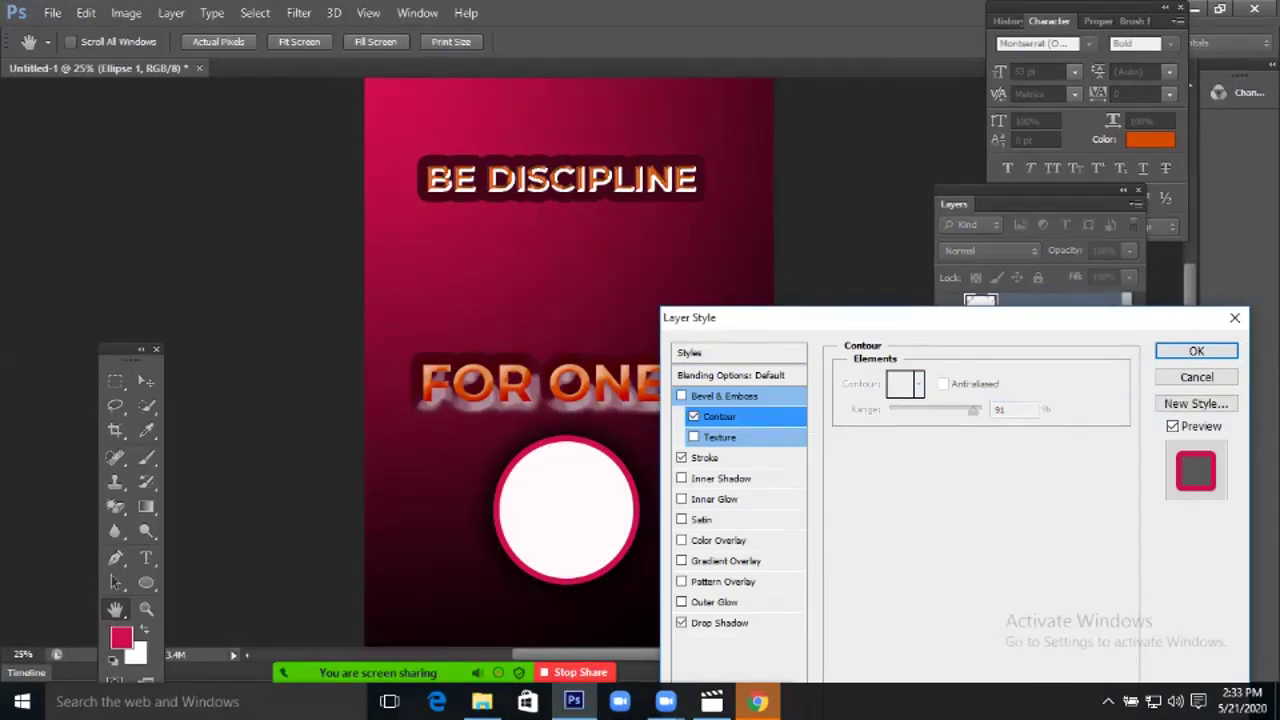
left_click(681, 396)
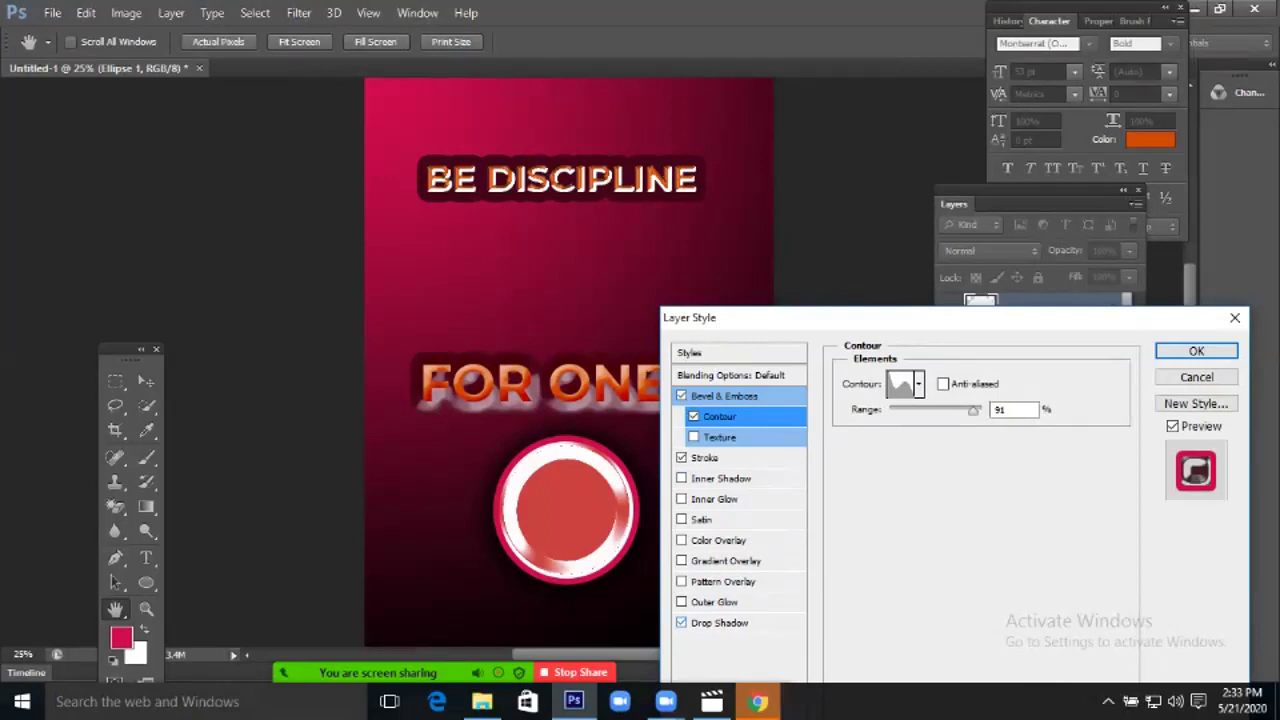
key("Return")
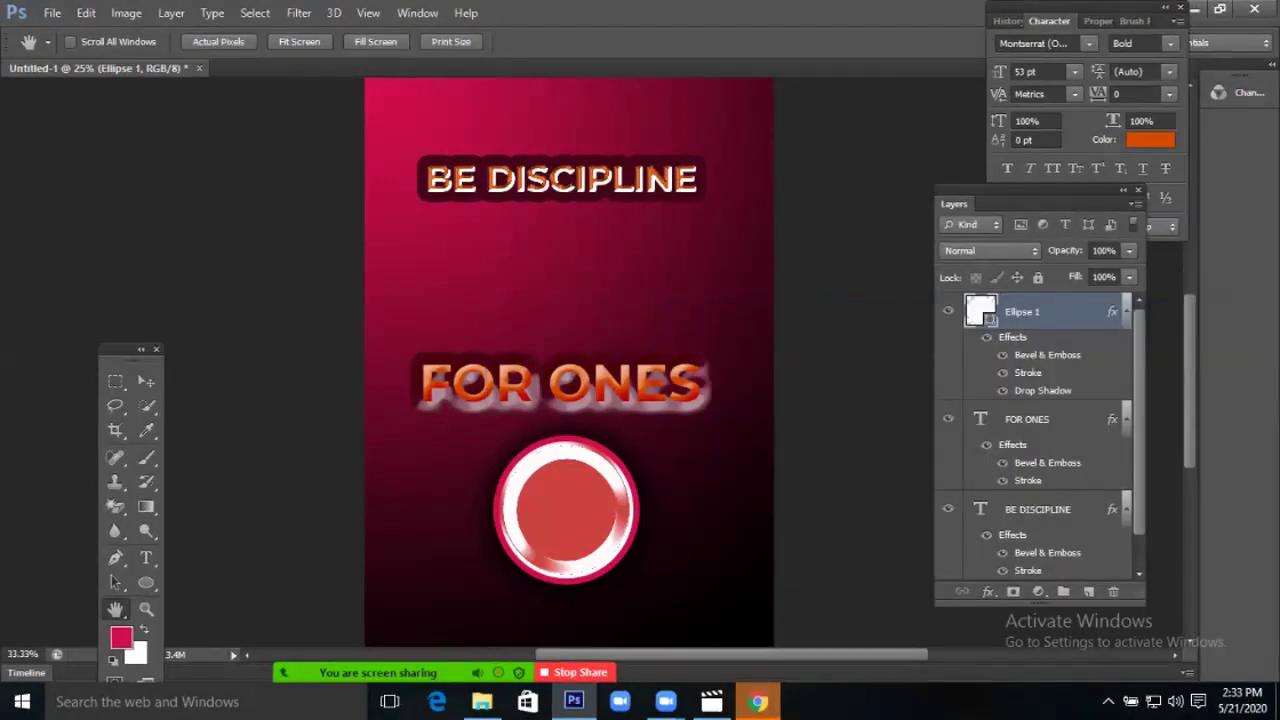
Examine the circle's bevel highlights, stroke and shadow edges up close, and return to the full-page view.
scroll(686, 558, "up", 3)
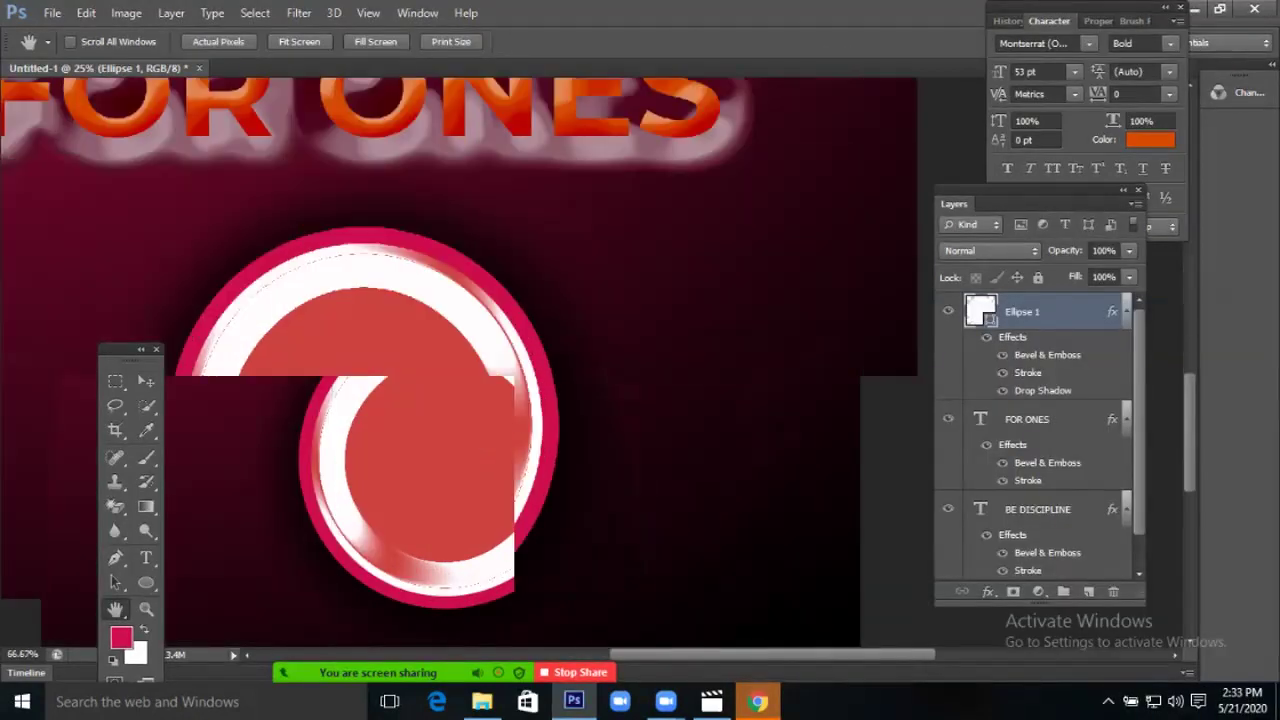
key("ctrl+plus")
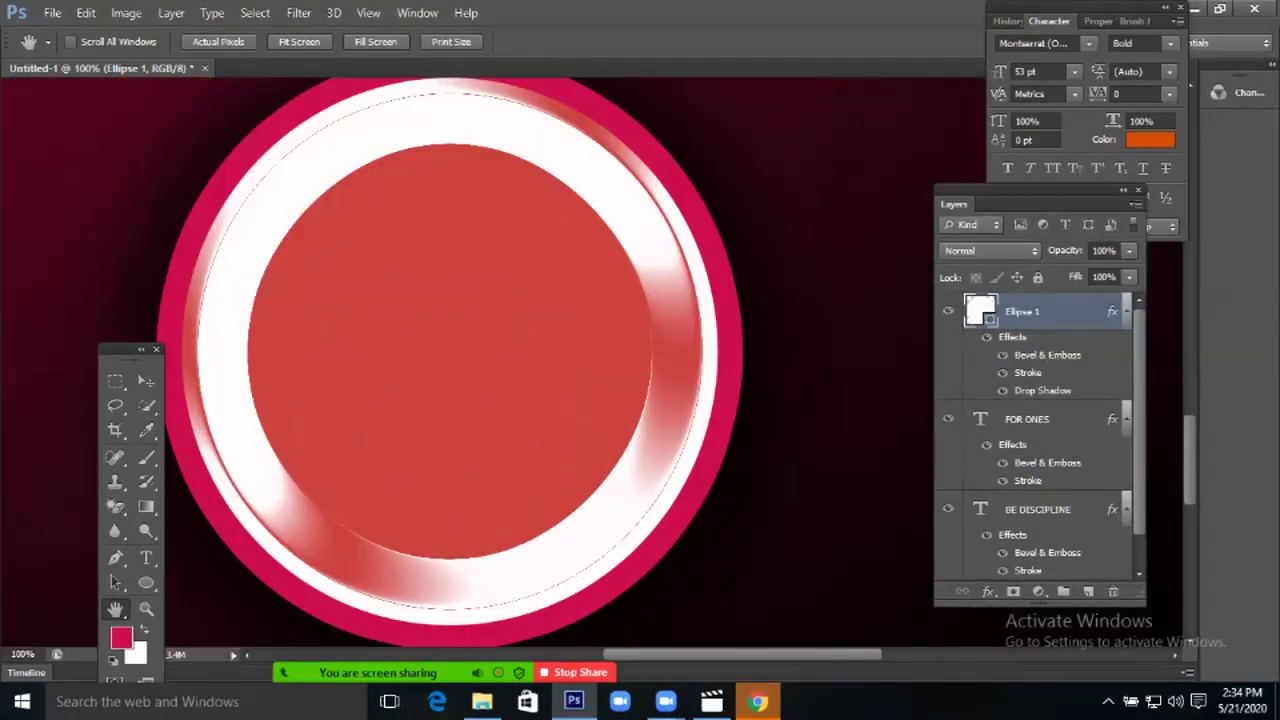
left_click_drag(450, 350, 518, 426)
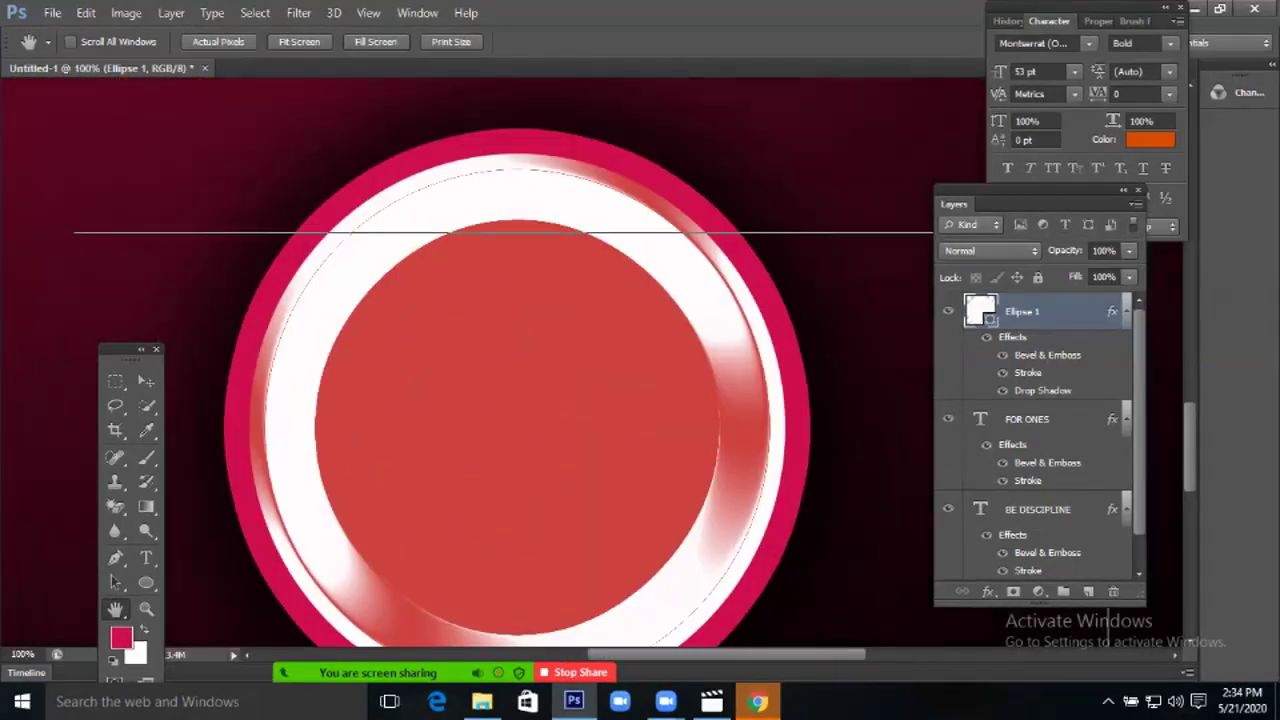
key("ctrl+plus")
key("ctrl+minus")
key("ctrl+minus")
key("ctrl+minus")
key("ctrl+minus")
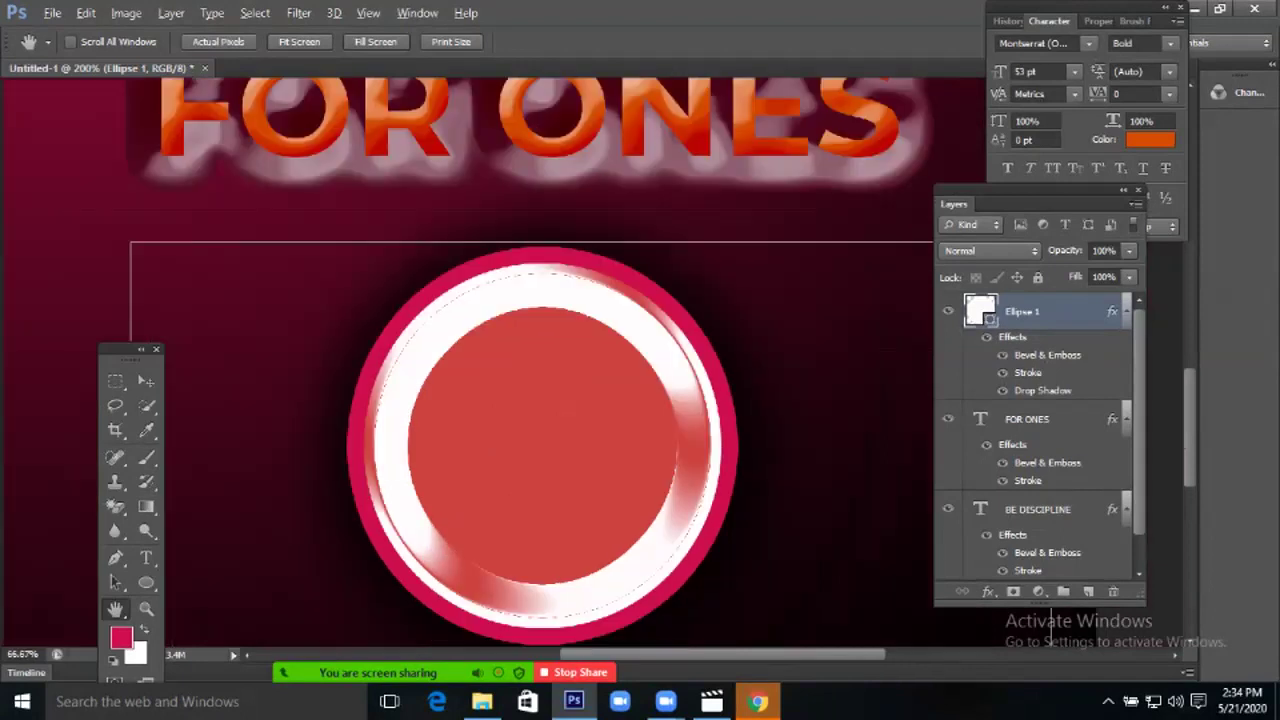
key("ctrl+minus")
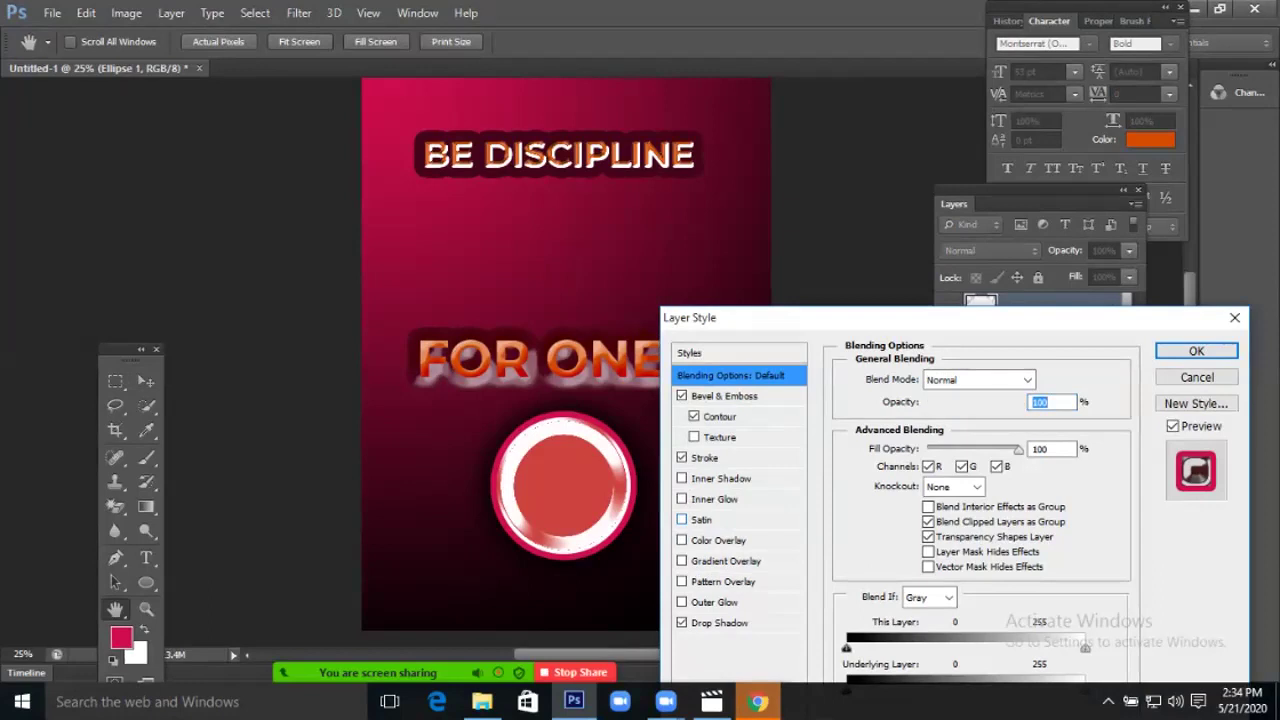
Add a Satin effect to the circle in Multiply mode, with a dark maroon colour sampled from the page's gradient.
left_click(681, 519)
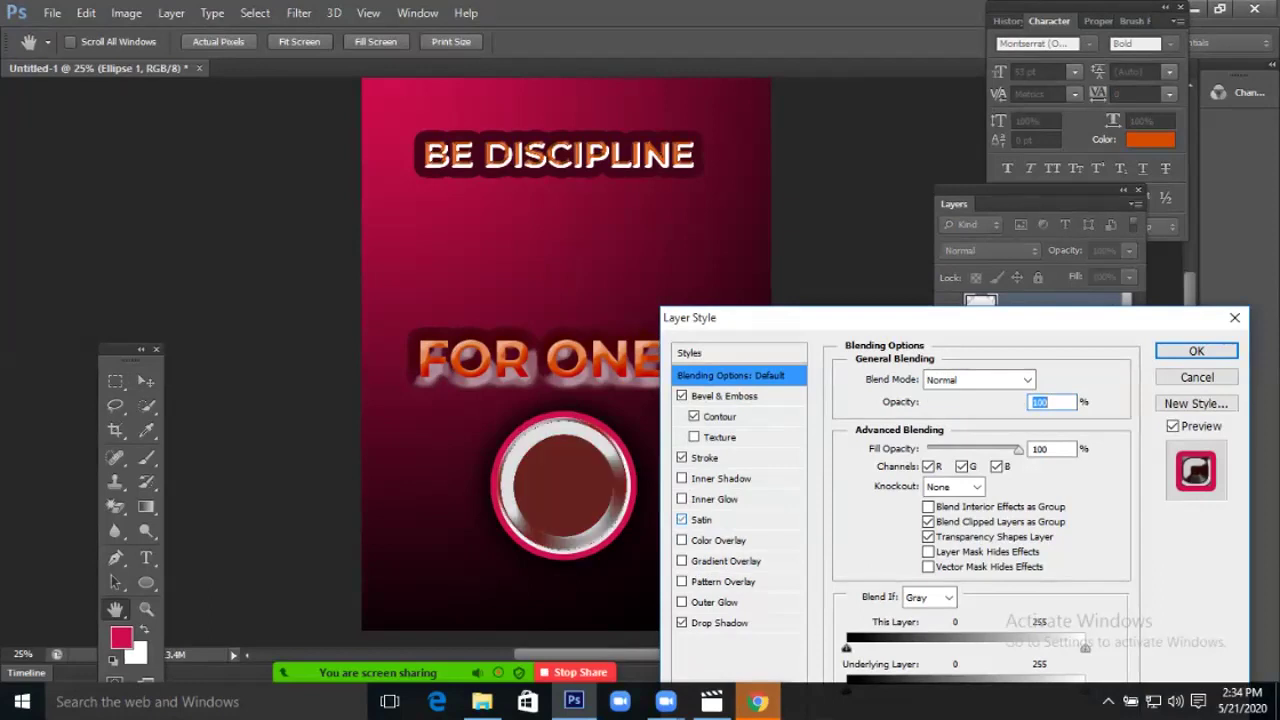
left_click(701, 519)
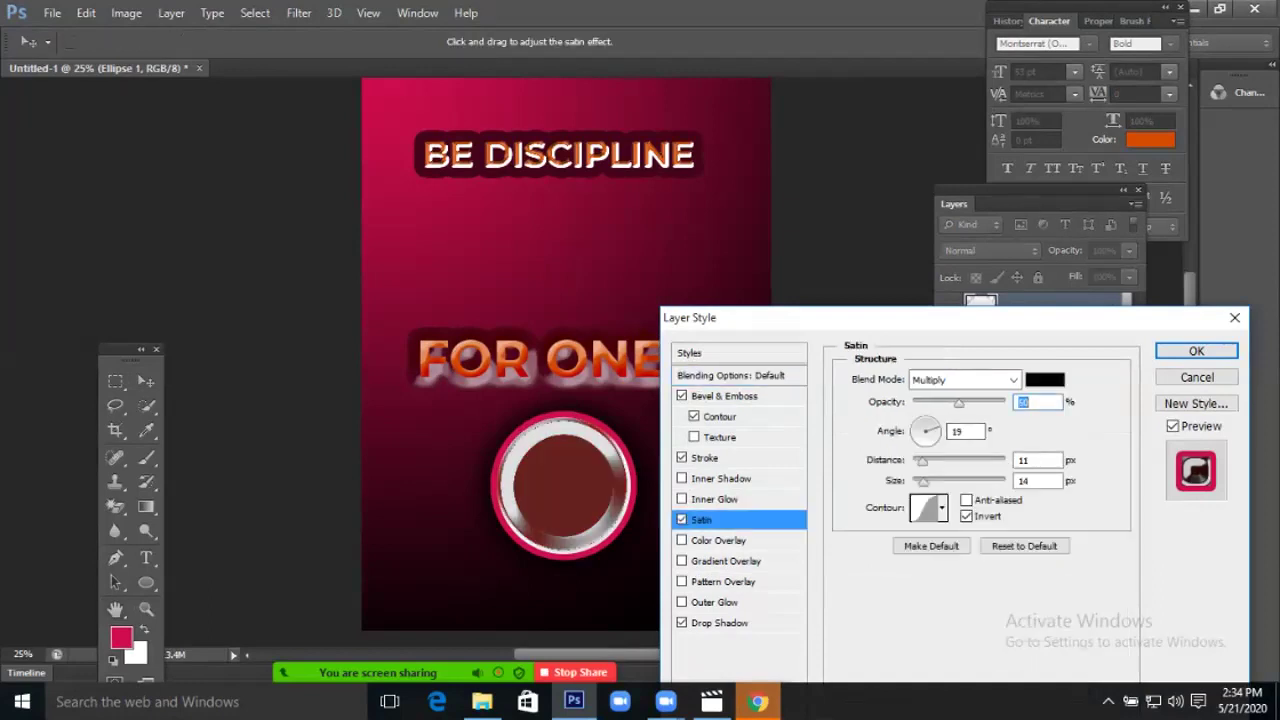
left_click(1044, 379)
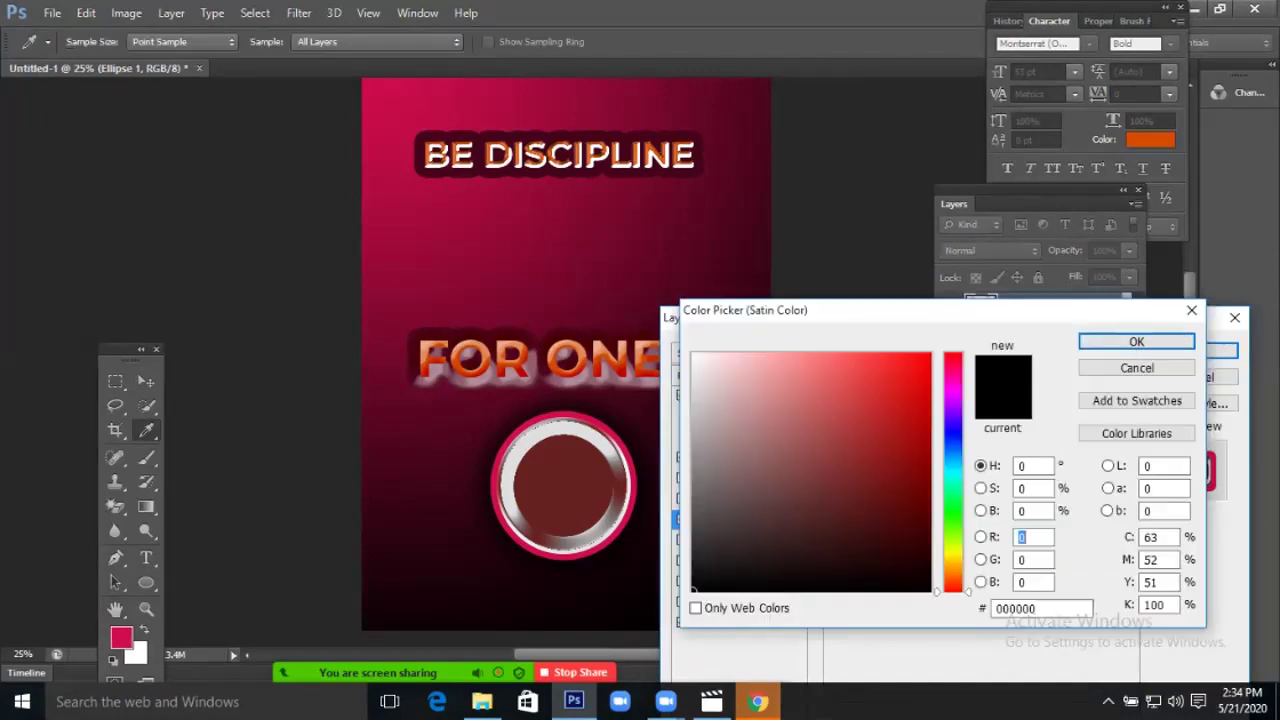
left_click(835, 355)
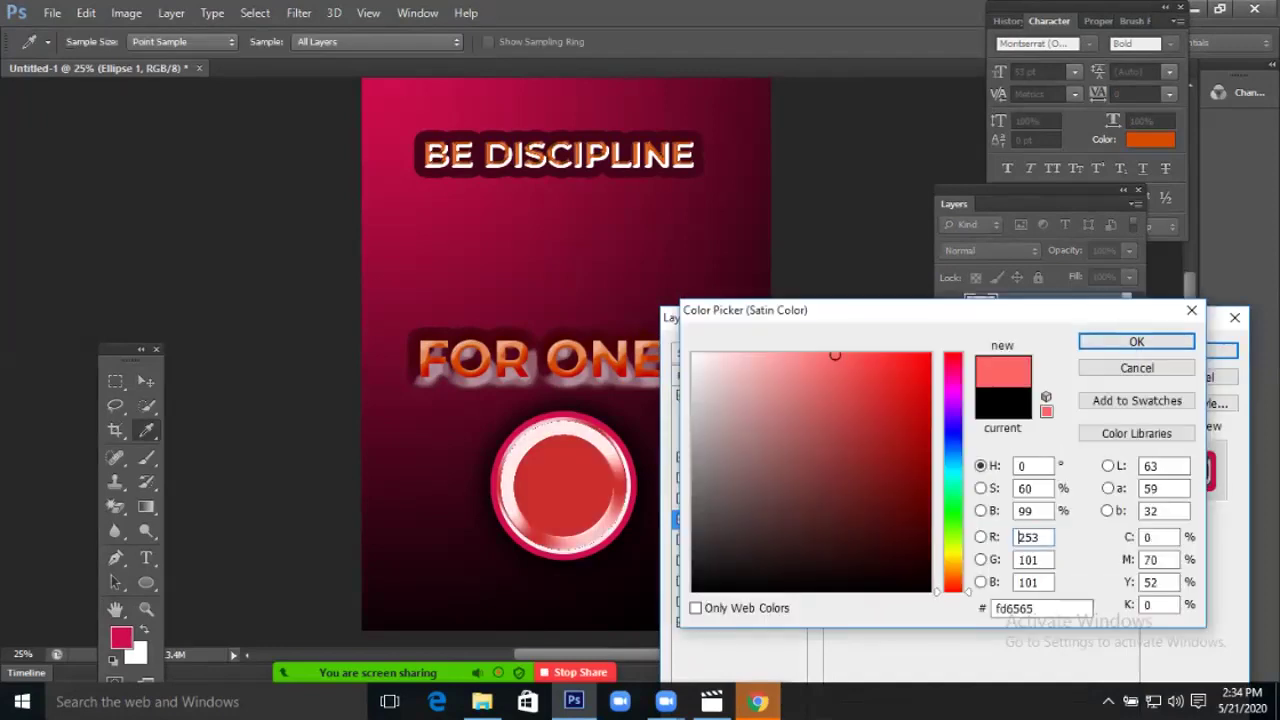
left_click(420, 520)
key("Return")
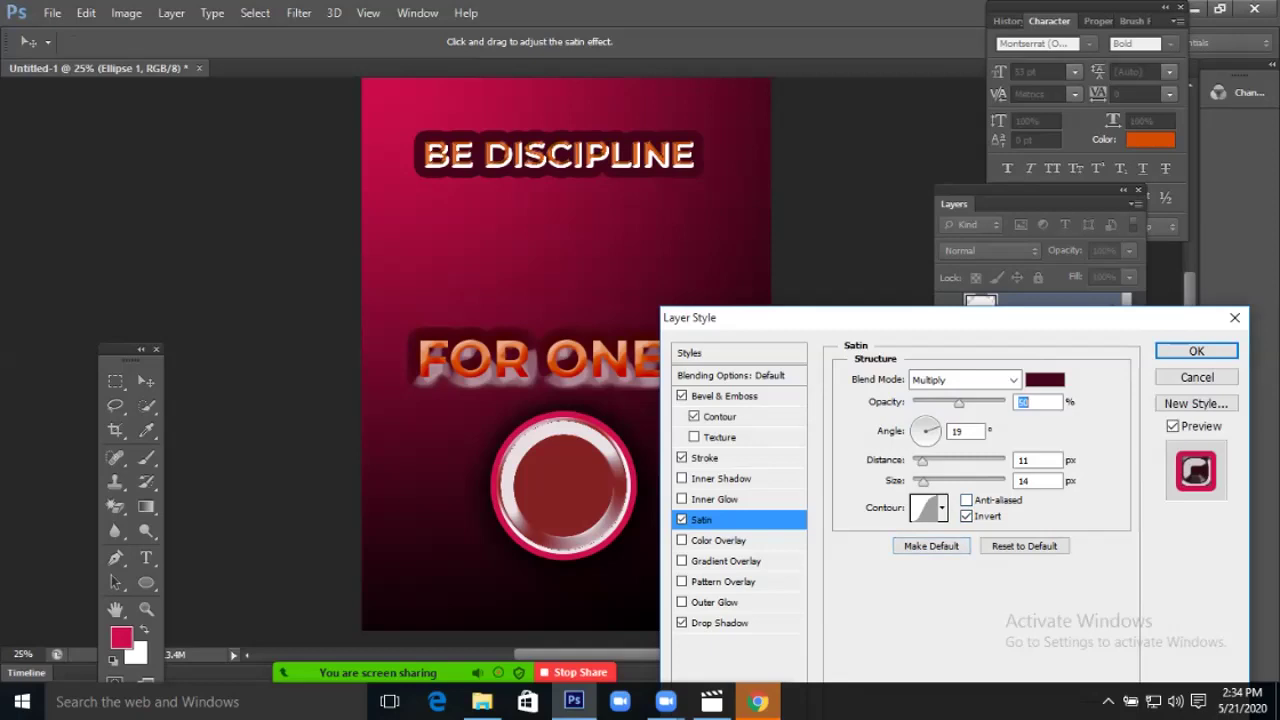
Set the circle's satin size to 250 px, try several satin contours, settle on Ring, and apply the layer style.
left_click_drag(923, 481, 1006, 481)
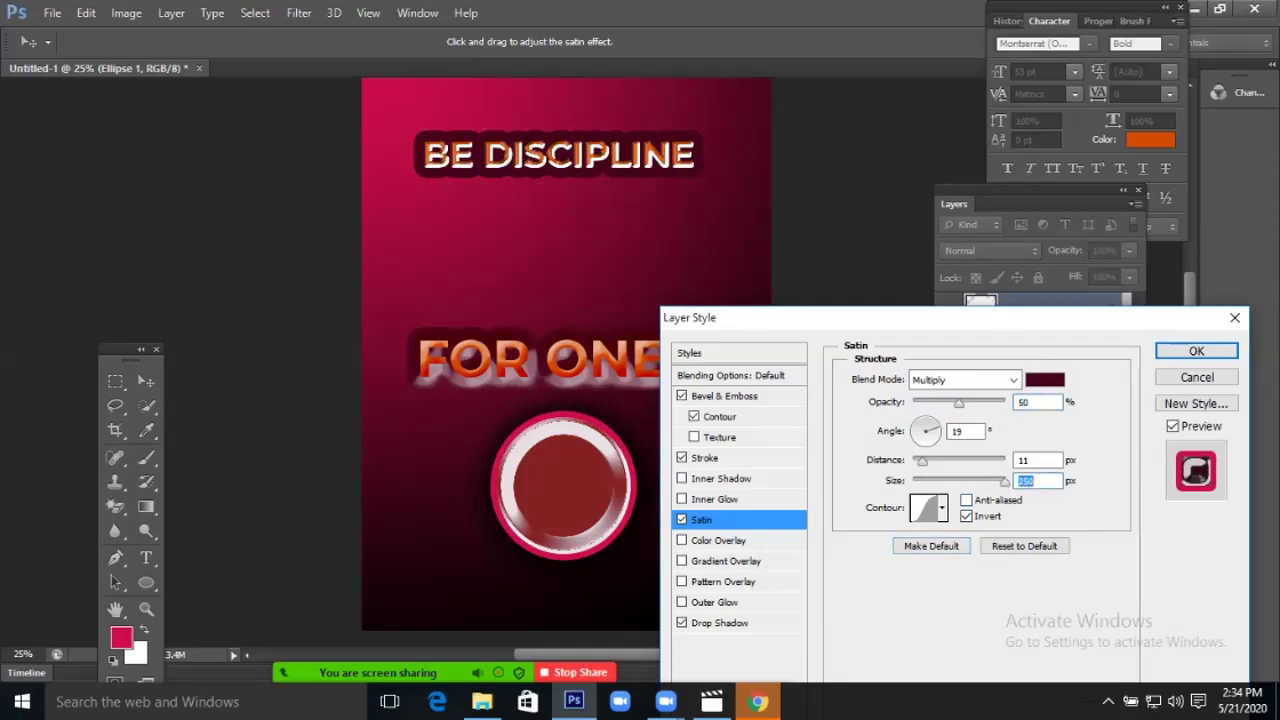
left_click(941, 508)
left_click(926, 549)
left_click(926, 580)
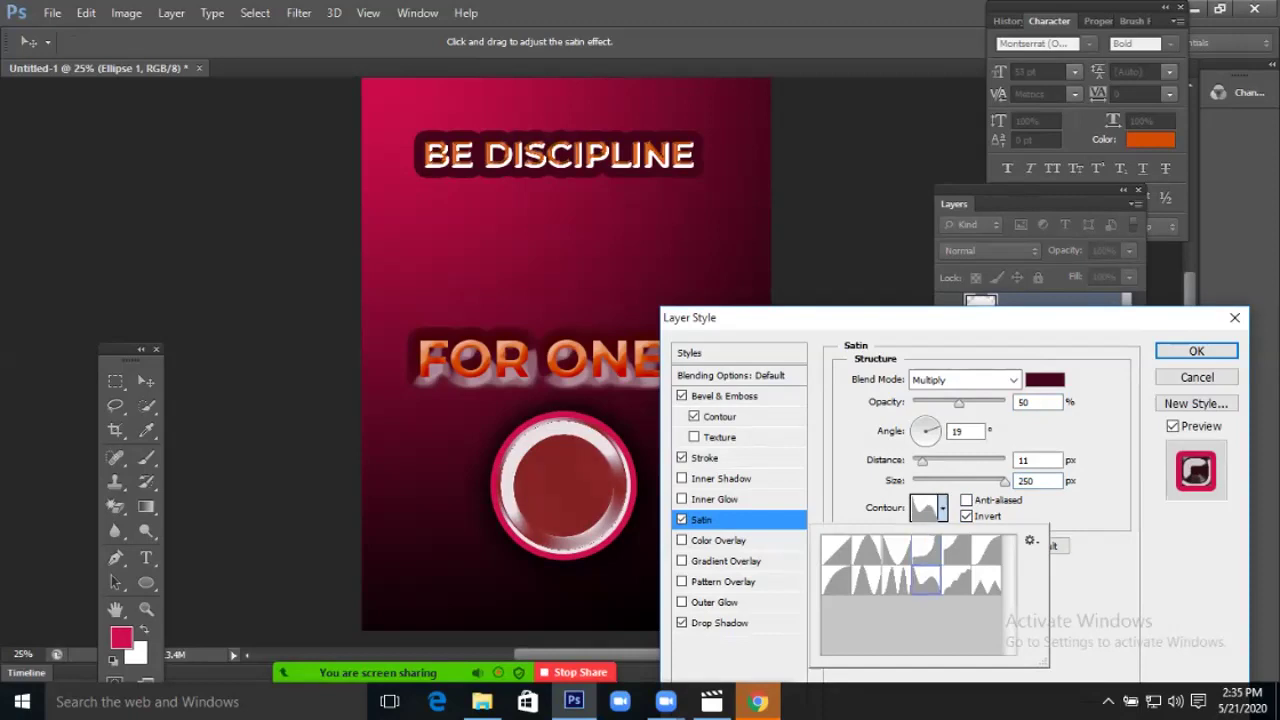
left_click(956, 580)
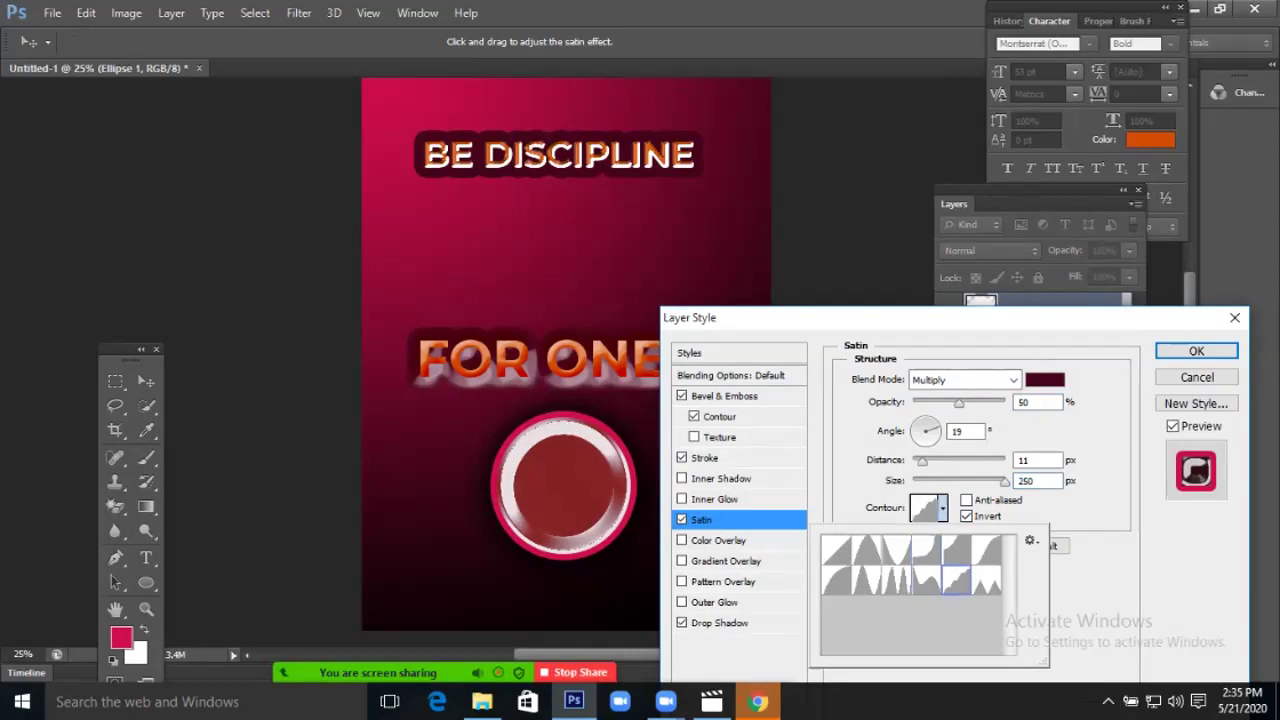
left_click(956, 549)
left_click(866, 549)
left_click(866, 580)
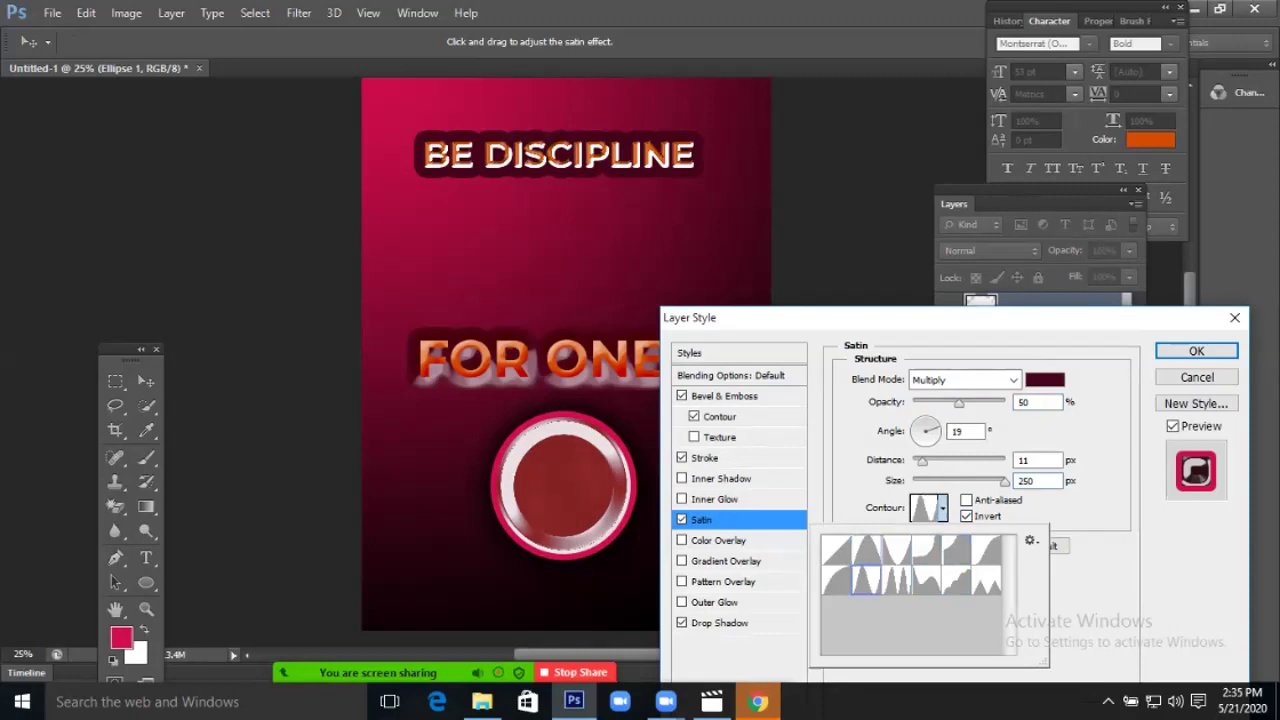
left_click(896, 580)
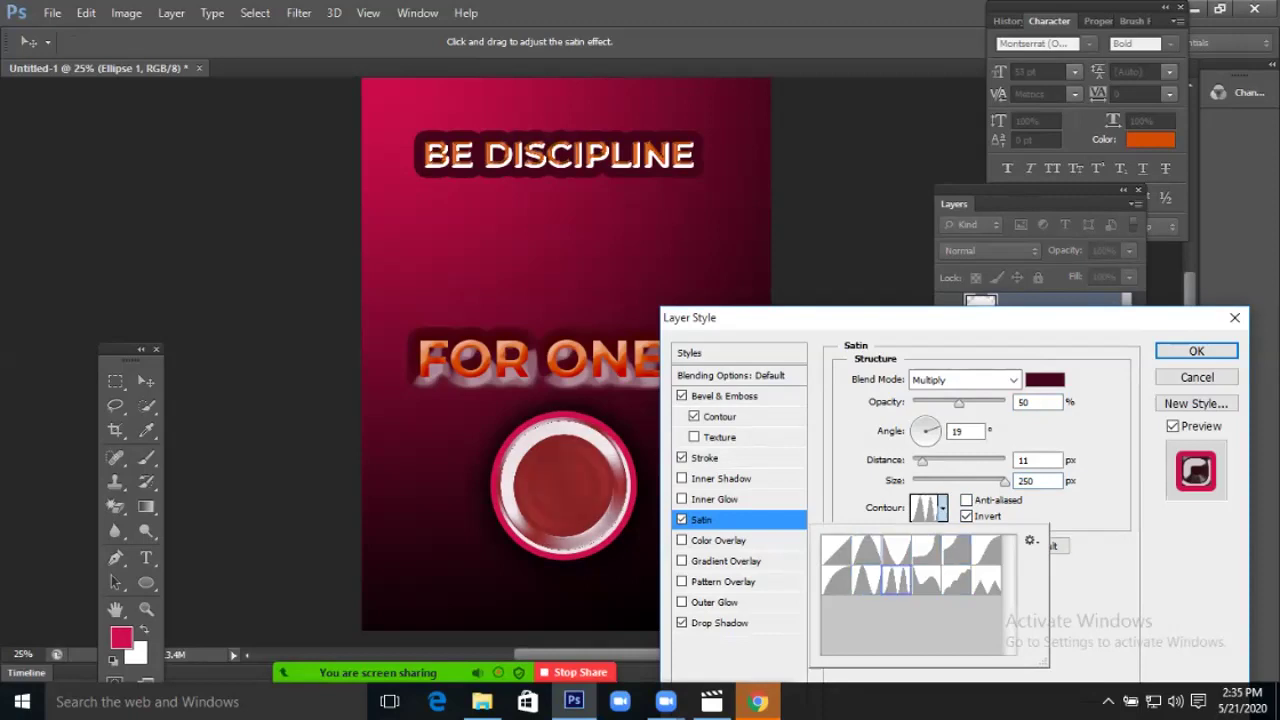
left_click(866, 580)
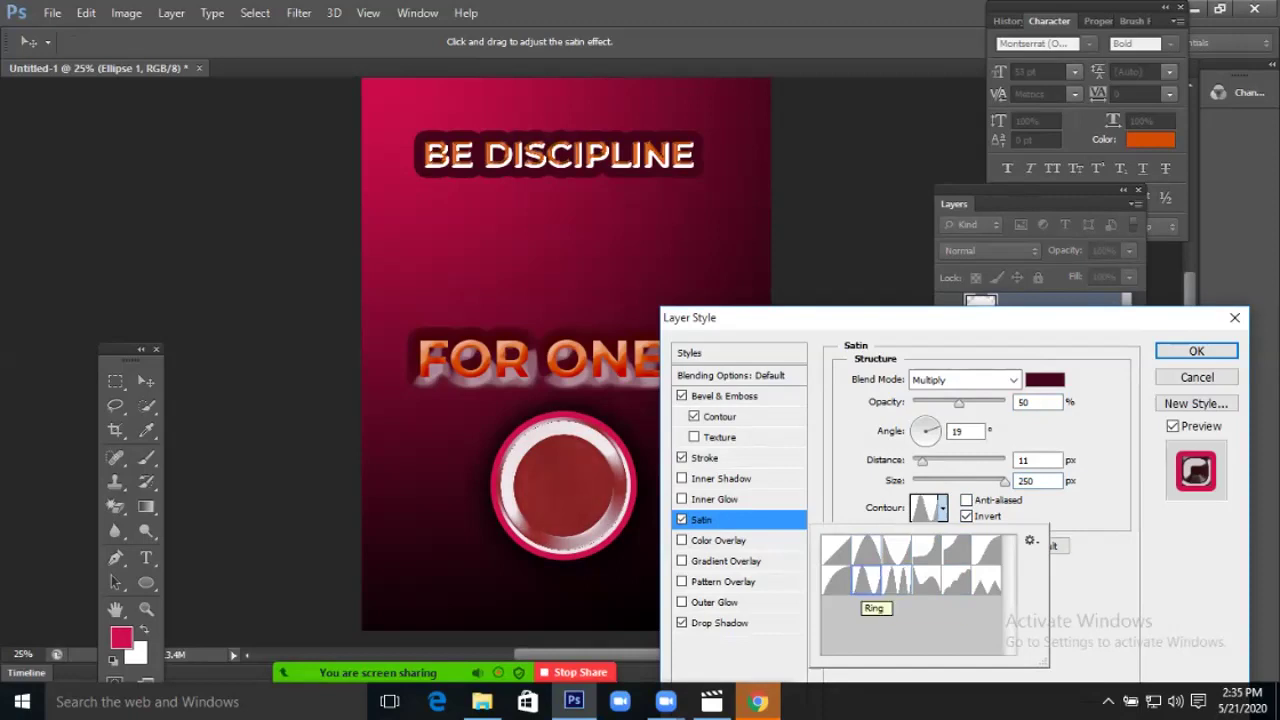
key("Return")
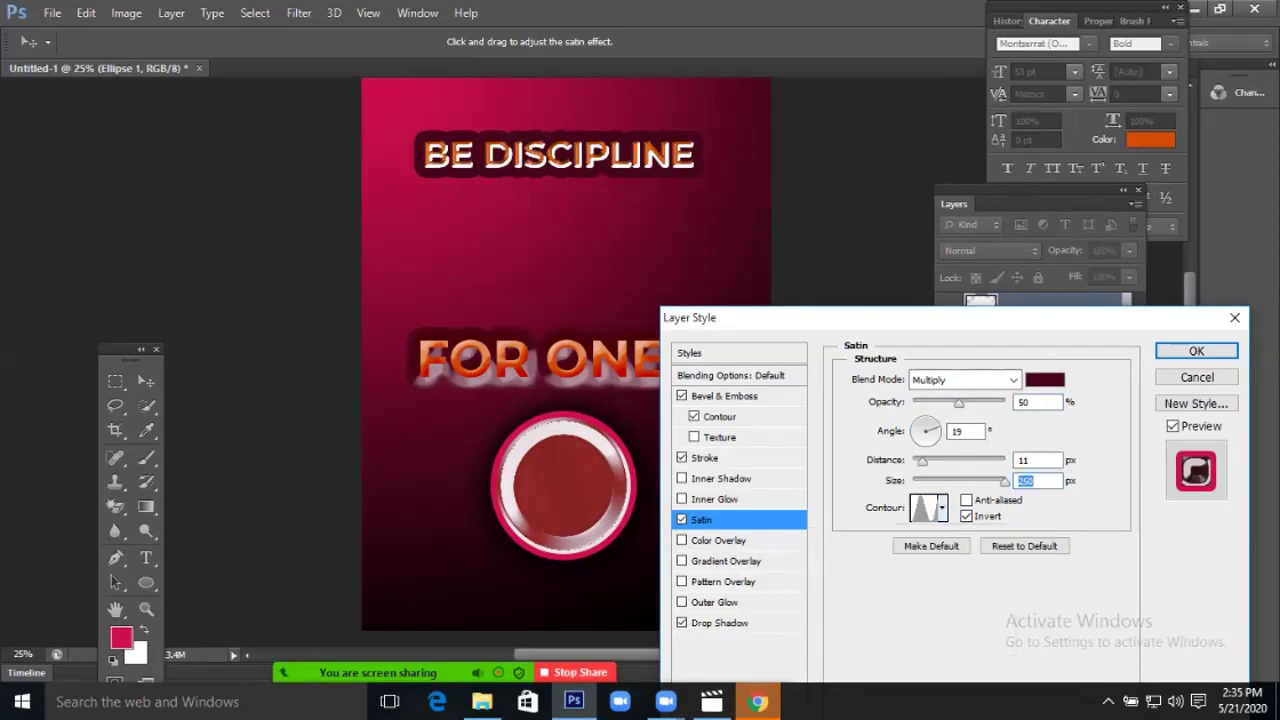
key("Return")
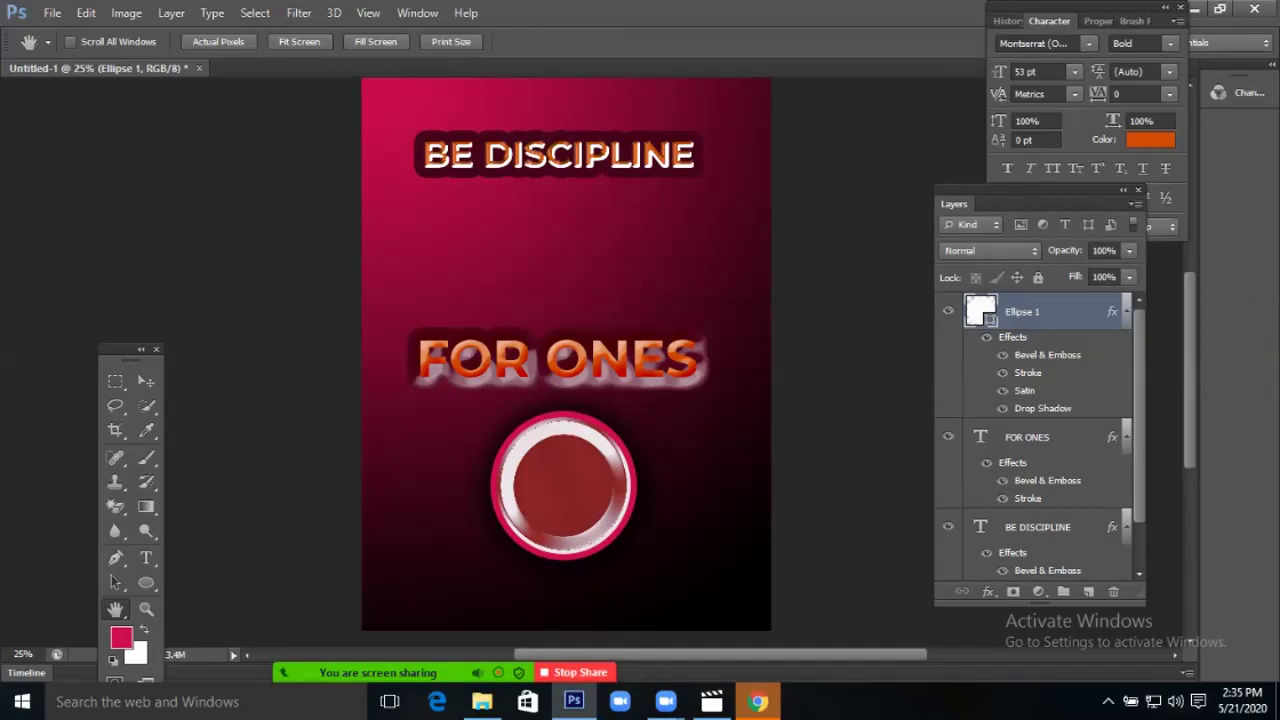
double_click(1065, 311)
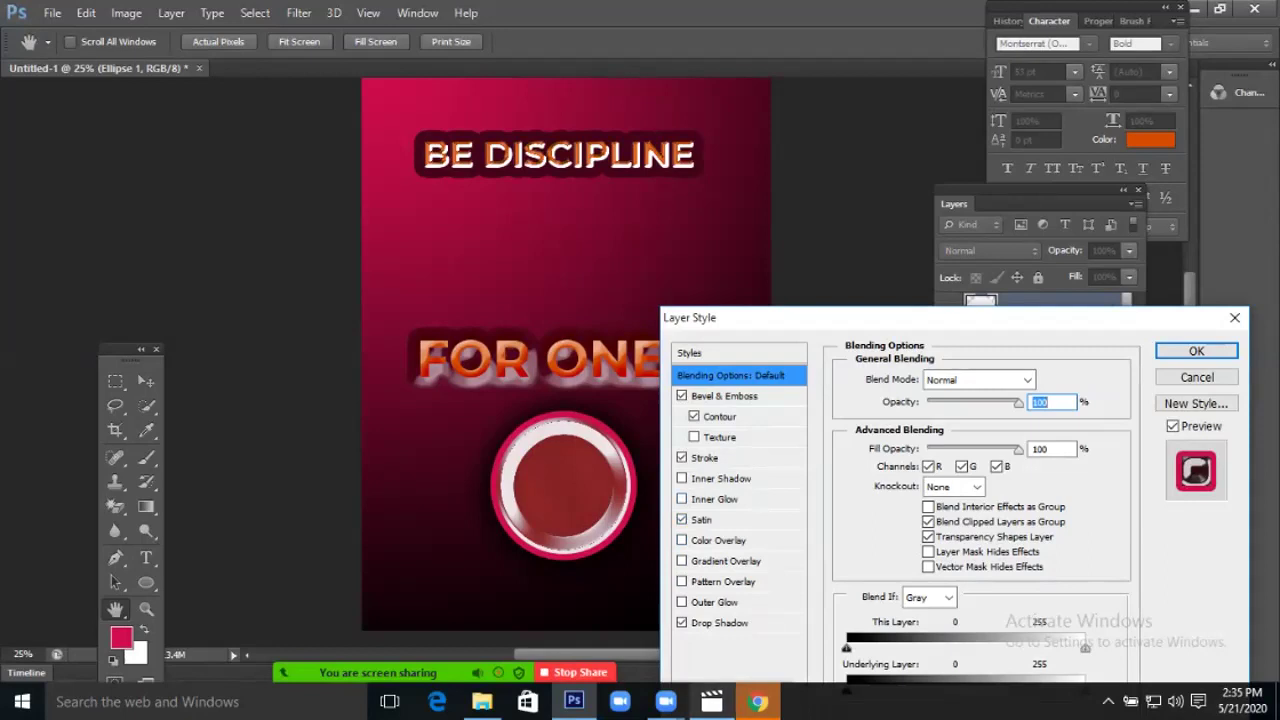
mouse_move(711, 701)
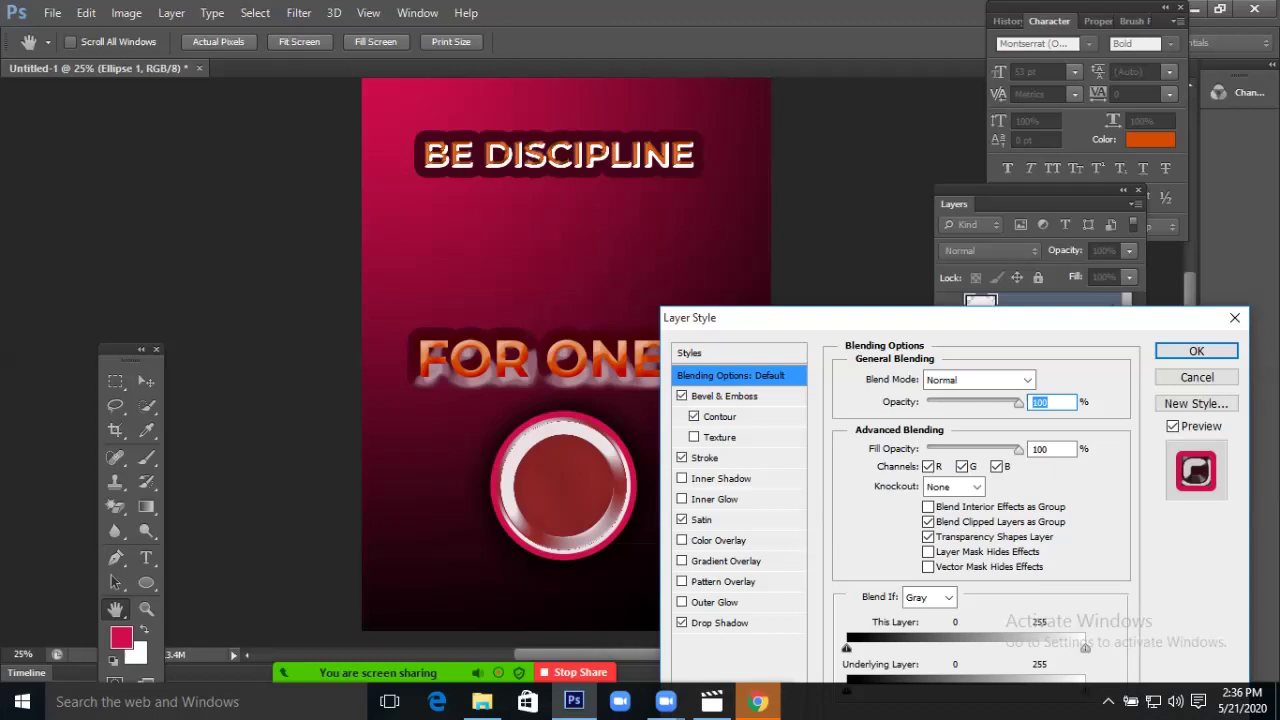
key("Return")
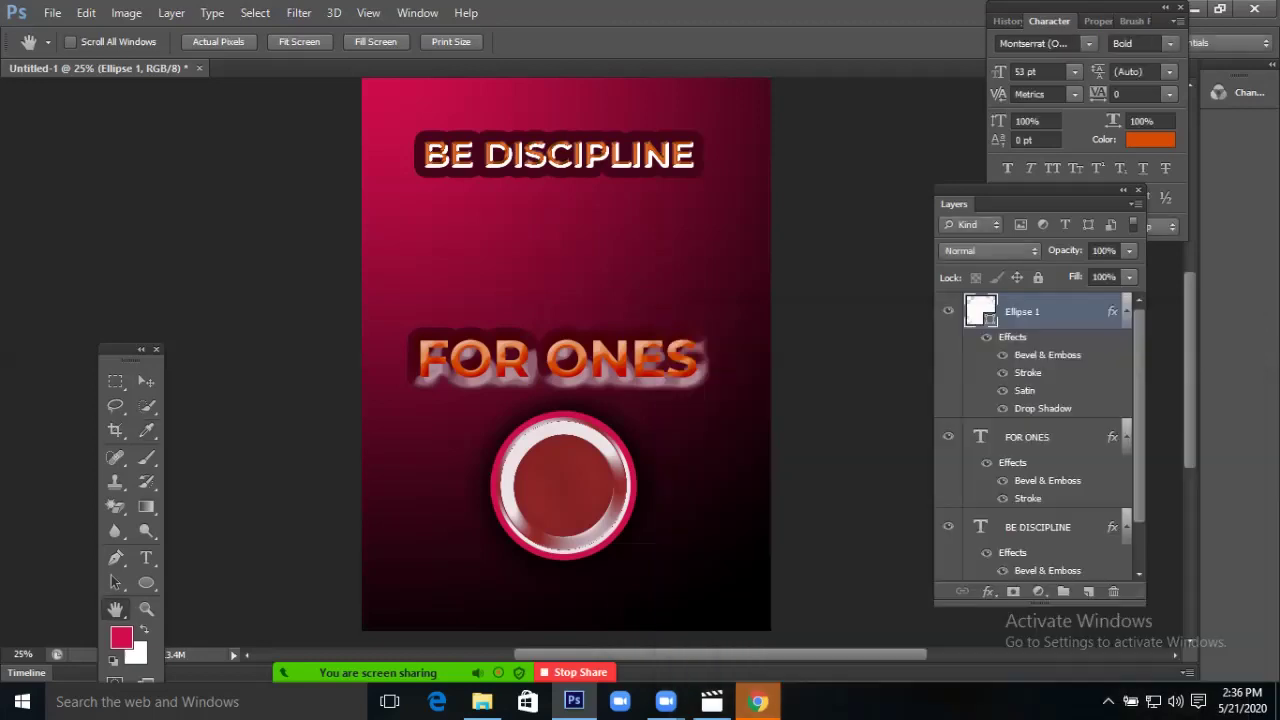
Move the circle between the BE DISCIPLINE and FOR ONES texts and scale it down slightly to fit the gap.
left_click(146, 381)
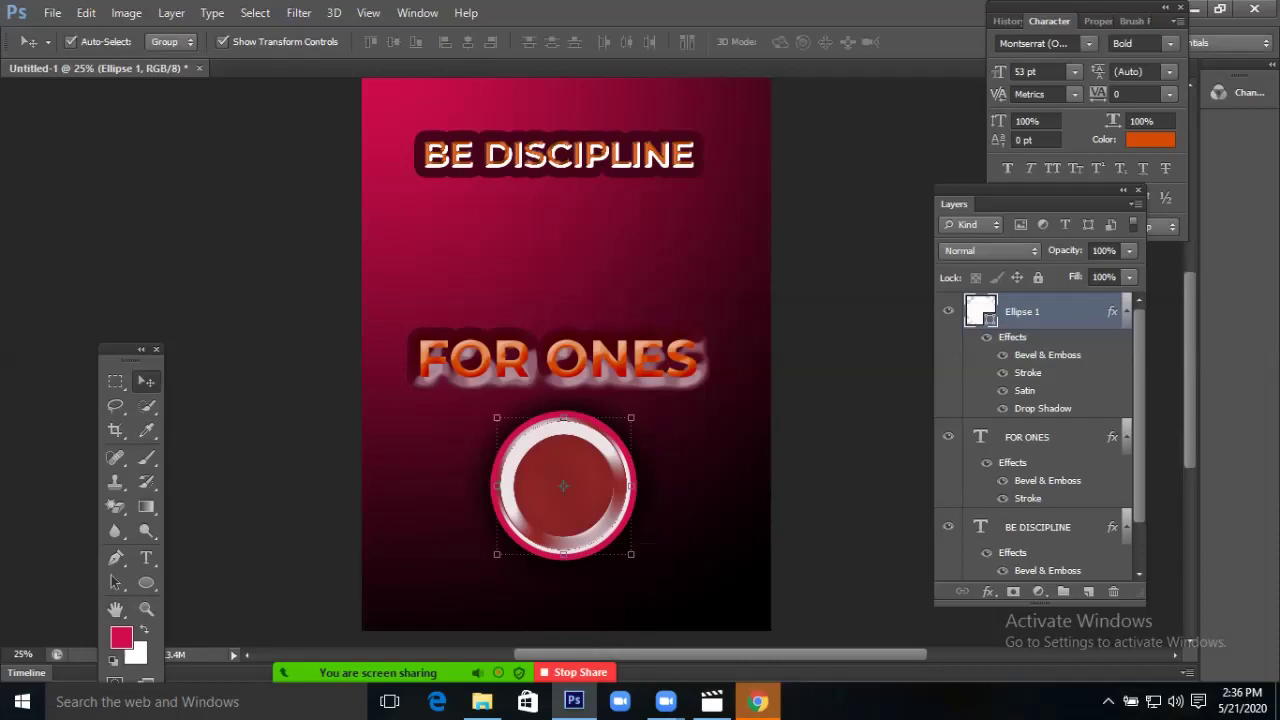
left_click_drag(563, 486, 620, 254)
key("ctrl+t")
key("ctrl+z")
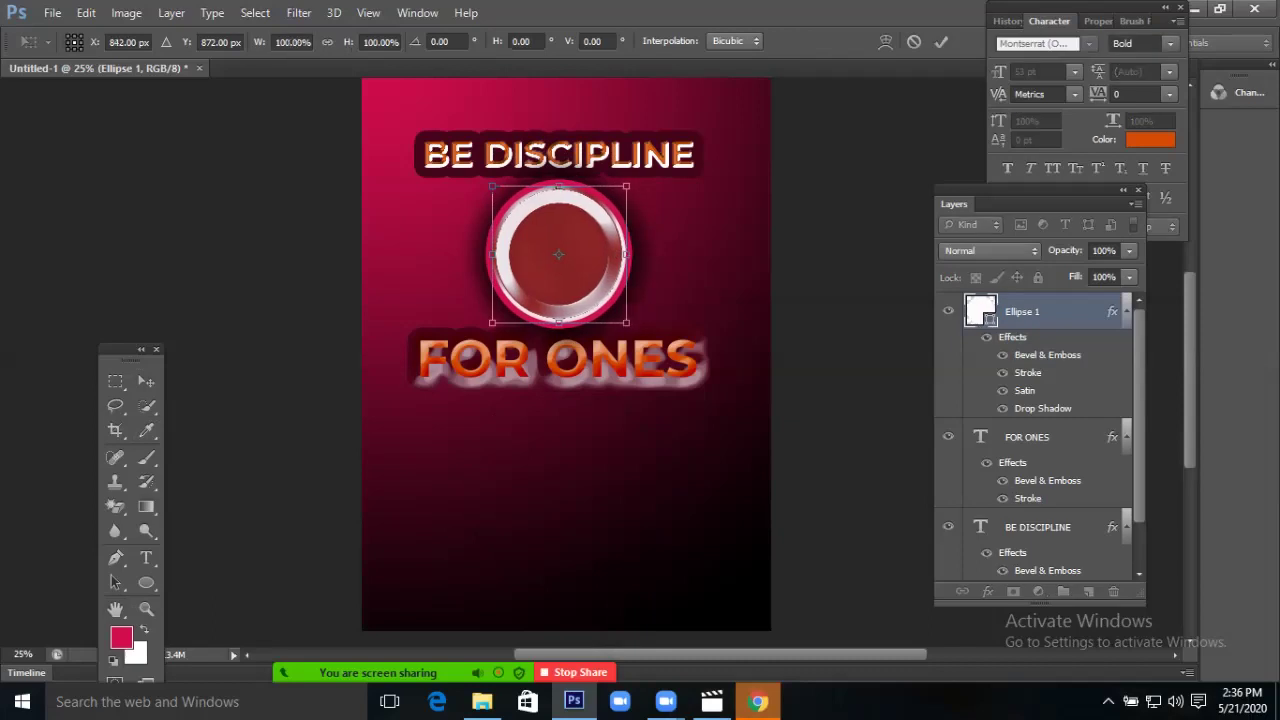
left_click_drag(626, 322, 610, 302)
key("Return")
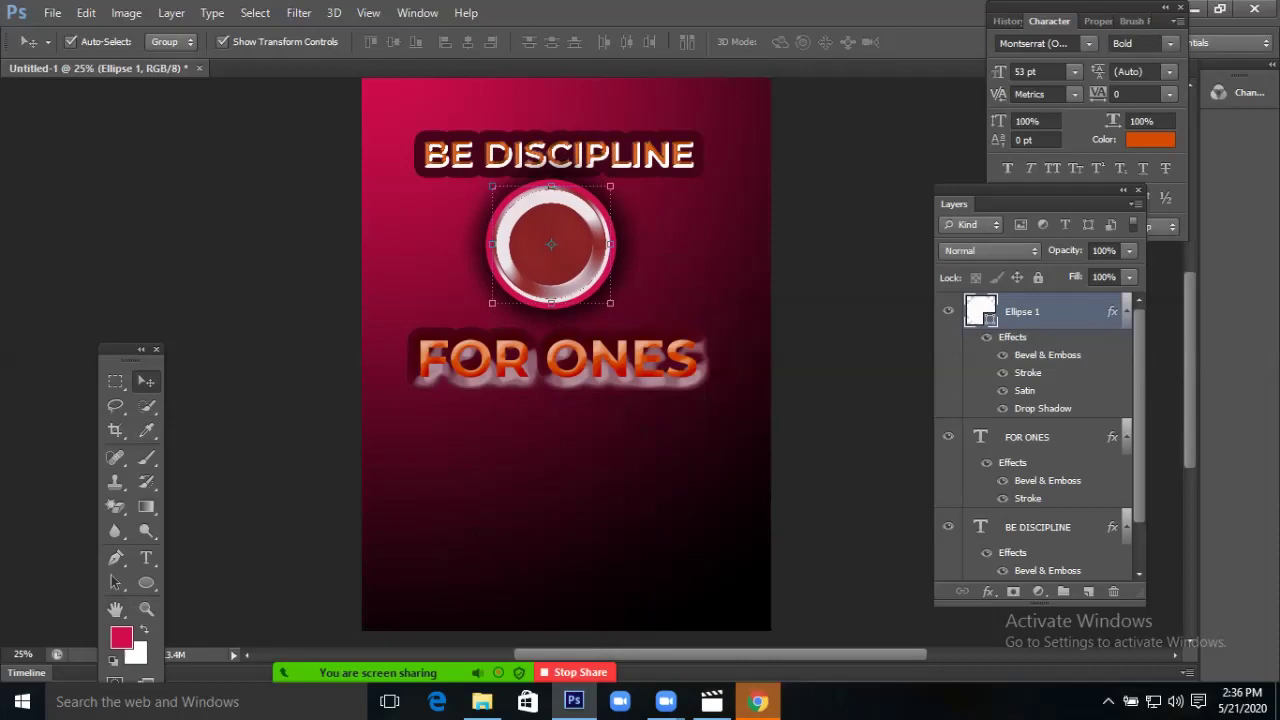
Move BE DISCIPLINE further up, centre the circle beneath it, and nudge FOR ONES slightly upward to even the spacing.
key("ctrl+d")
left_click_drag(557, 152, 558, 122)
left_click_drag(570, 183, 578, 172)
left_click_drag(625, 362, 625, 351)
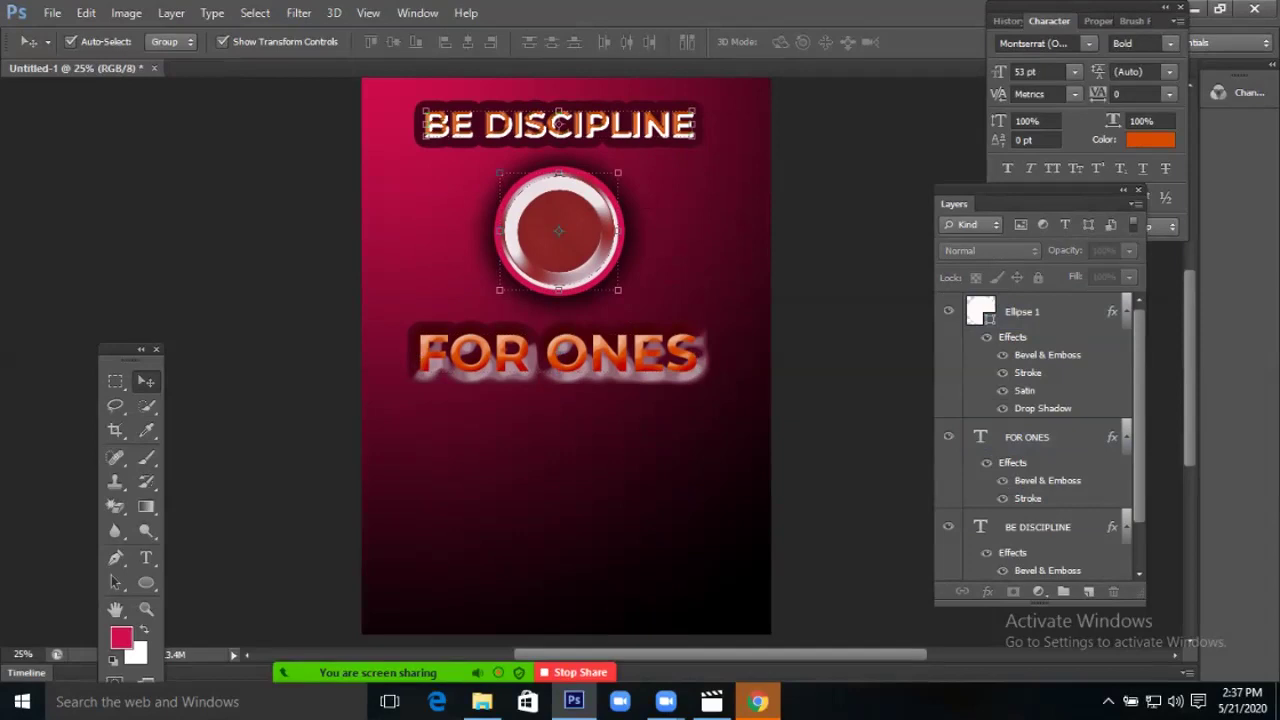
Draw a crimson upright ellipse about 576 × 832 px in the empty area below FOR ONES.
key("h")
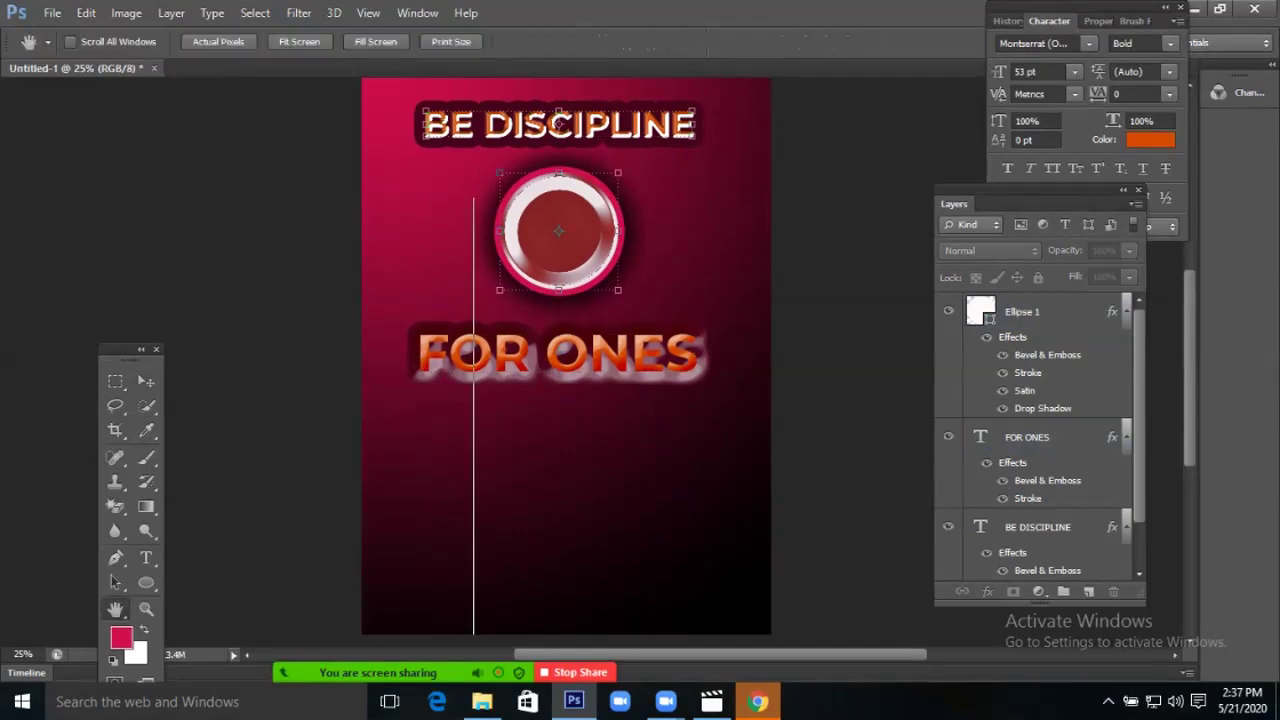
scroll(668, 455, "up", 1)
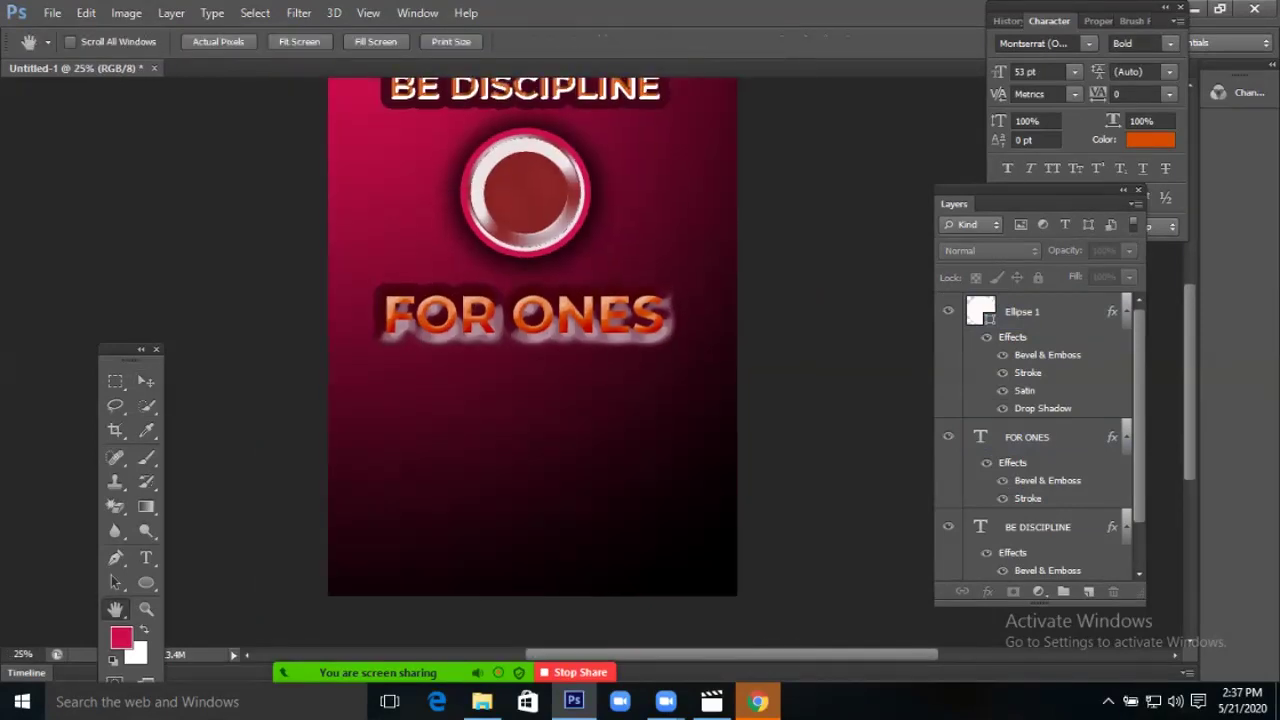
mouse_move(532, 360)
left_mouse_down()
mouse_move(541, 446)
mouse_move(535, 353)
left_mouse_up()
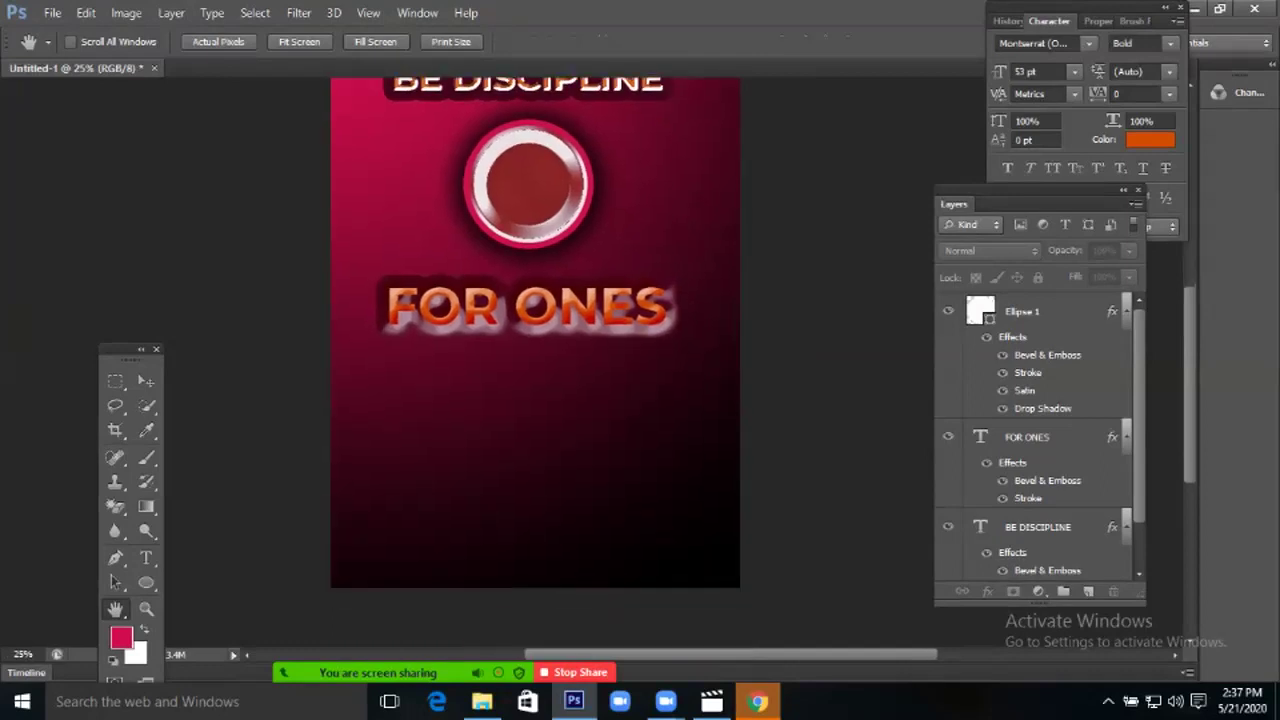
left_click(146, 582)
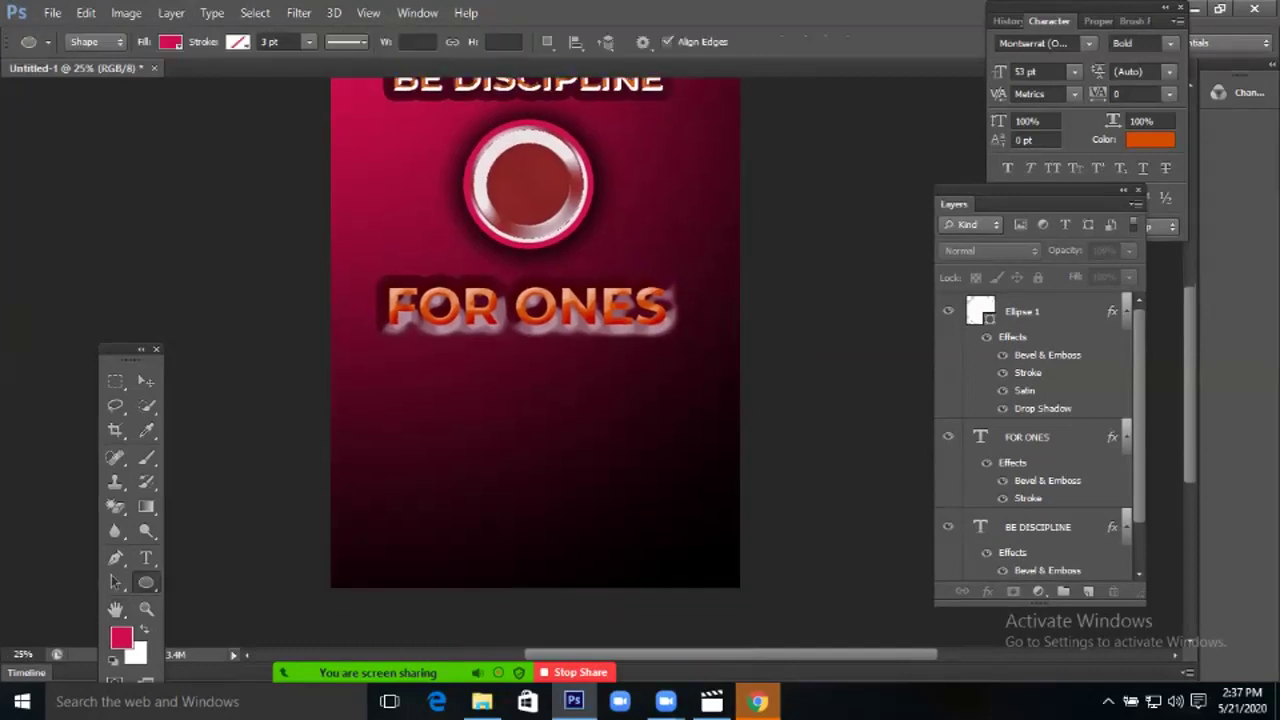
left_click_drag(454, 383, 588, 578)
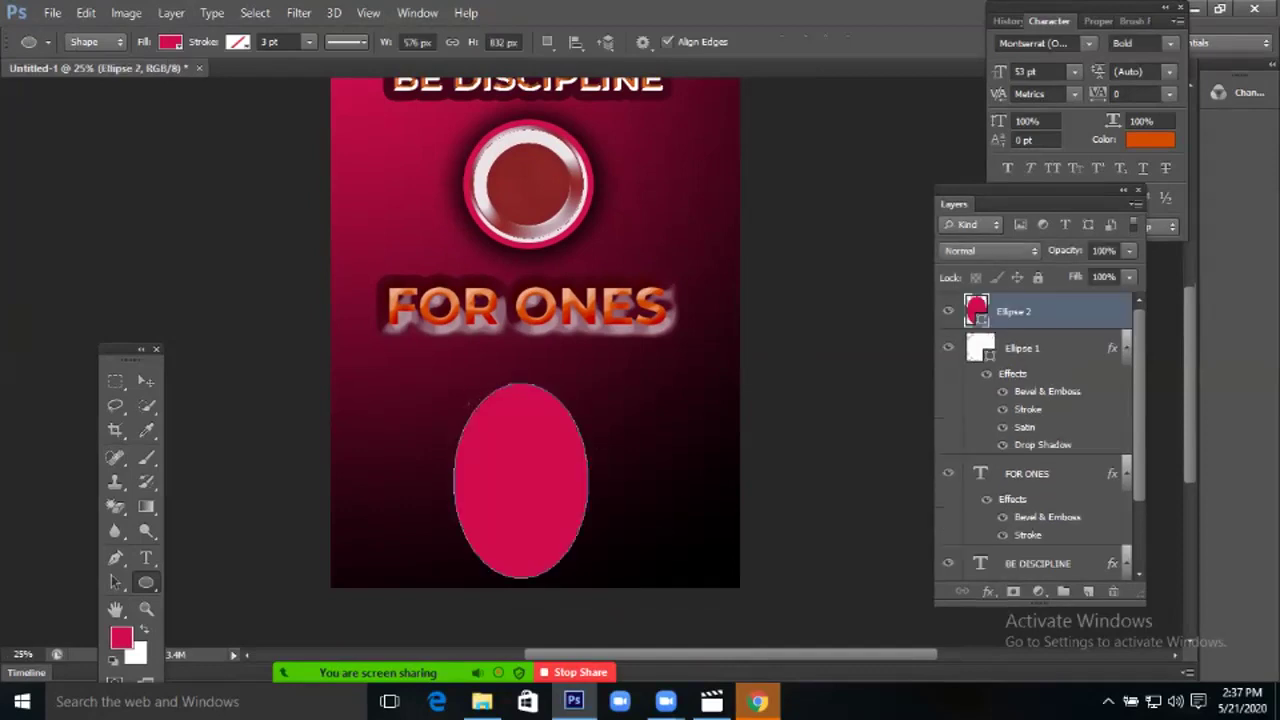
Warp the crimson ellipse below FOR ONES by pulling all four corners outward, apply the warp, and move the shape slightly up.
left_click(146, 381)
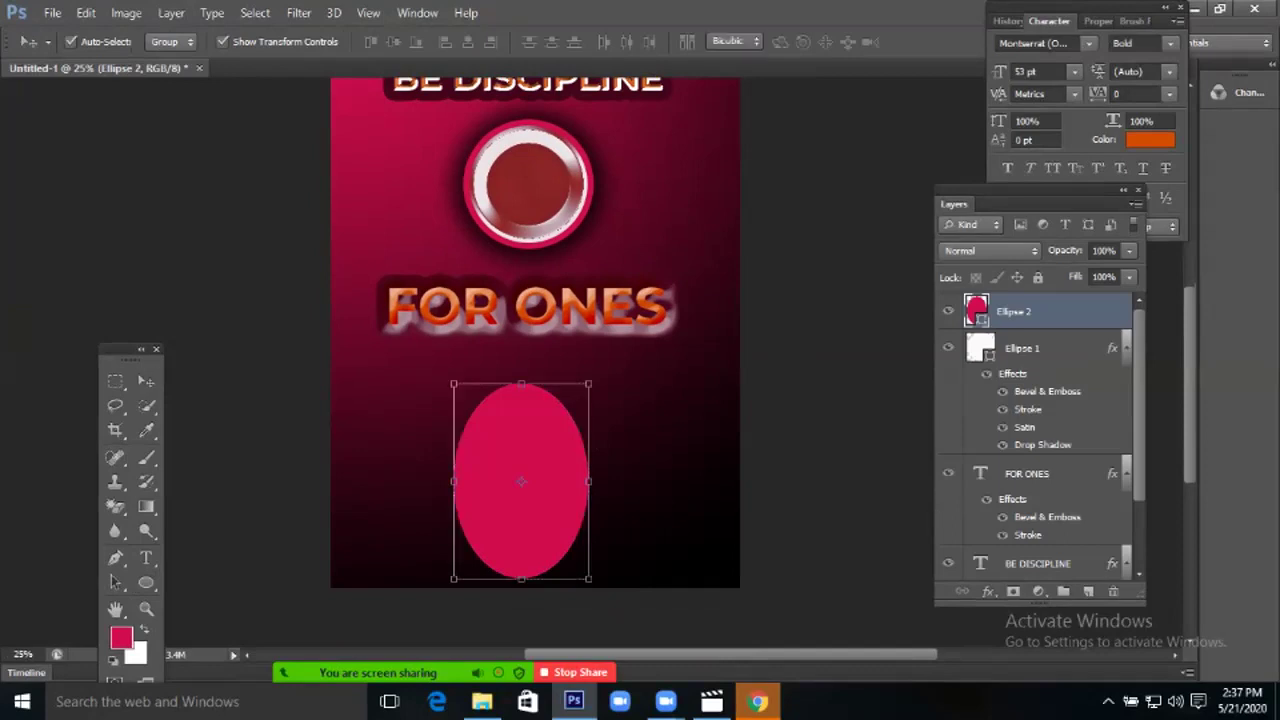
key("ctrl+t")
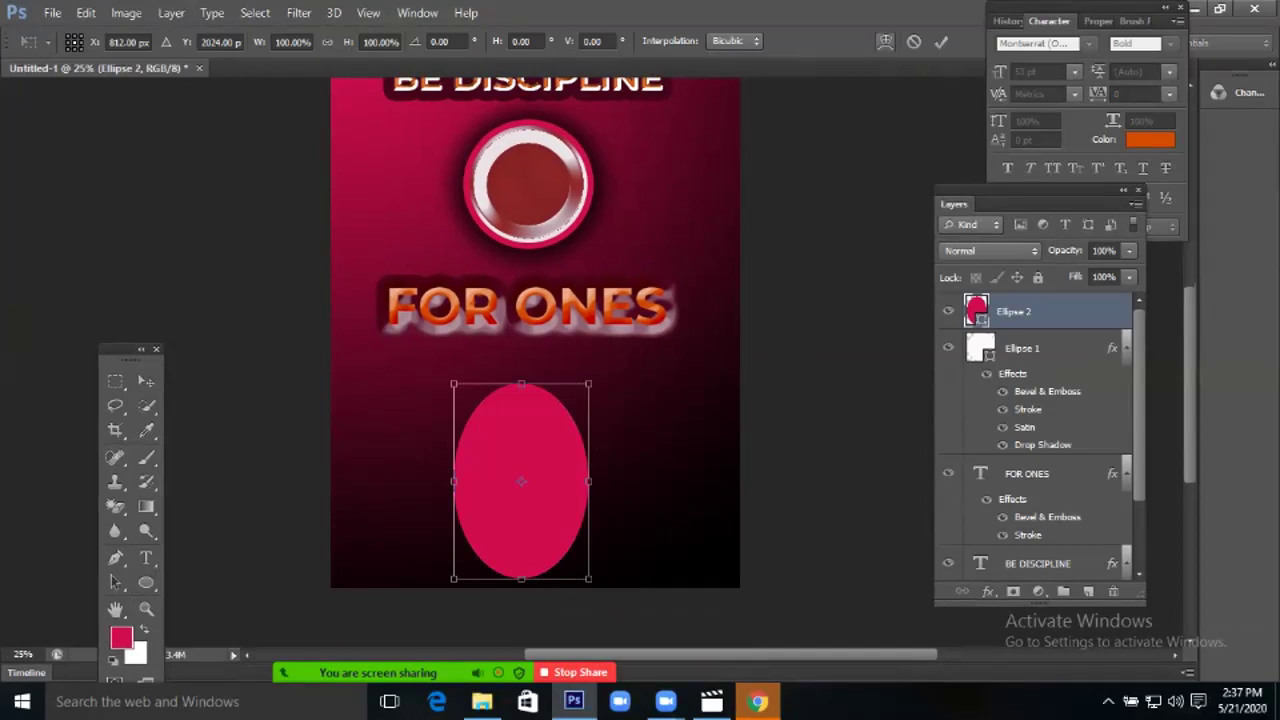
left_click(885, 42)
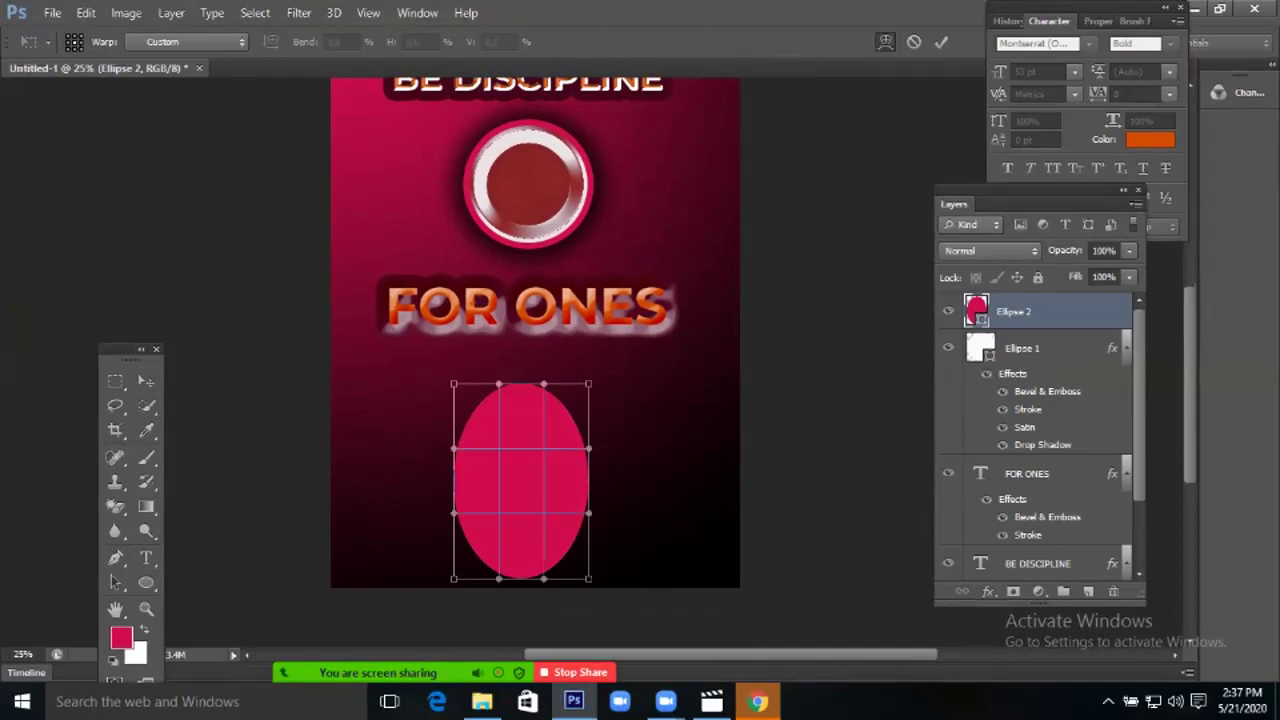
left_click_drag(588, 383, 687, 360)
left_click_drag(453, 383, 331, 367)
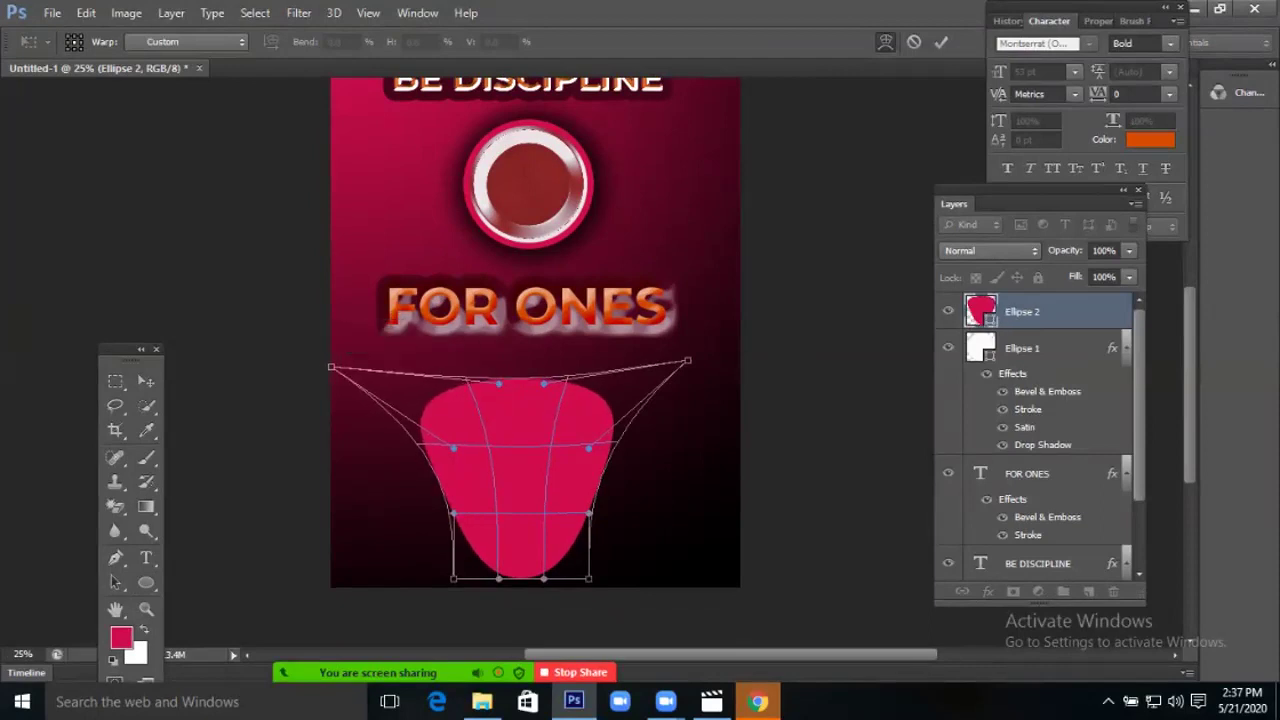
left_click_drag(453, 578, 395, 603)
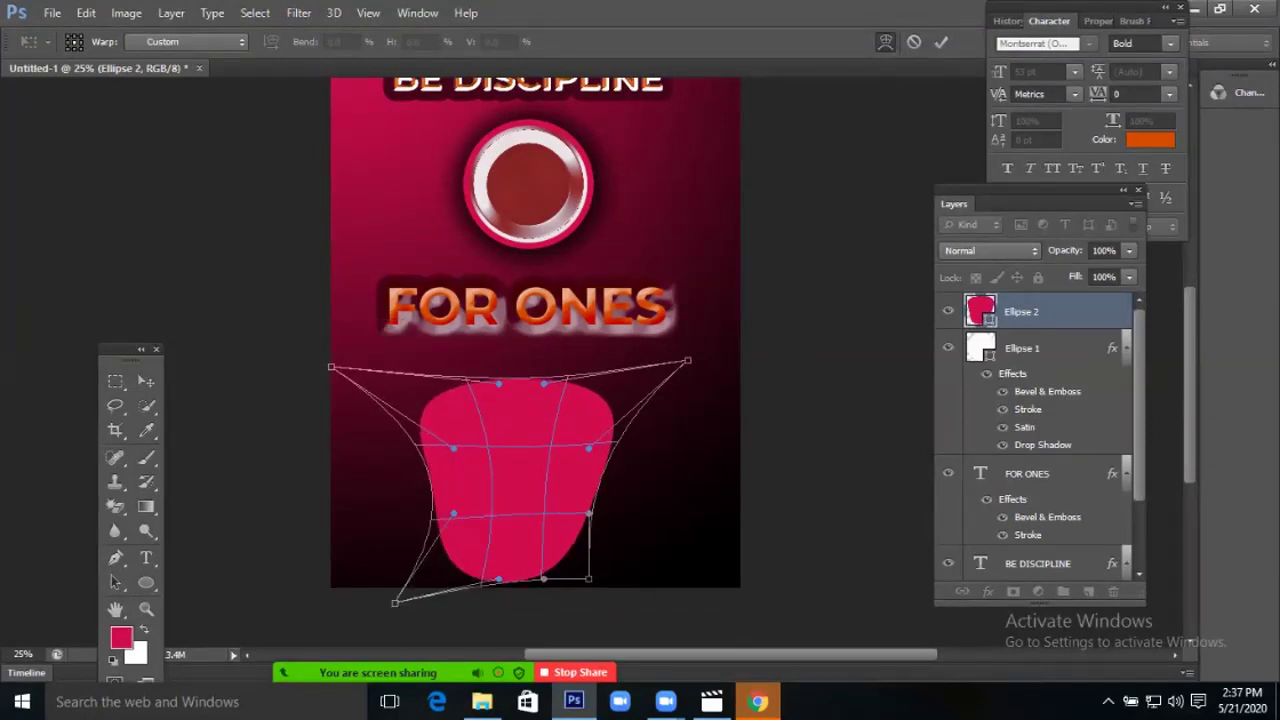
left_click_drag(588, 578, 655, 601)
key("Return")
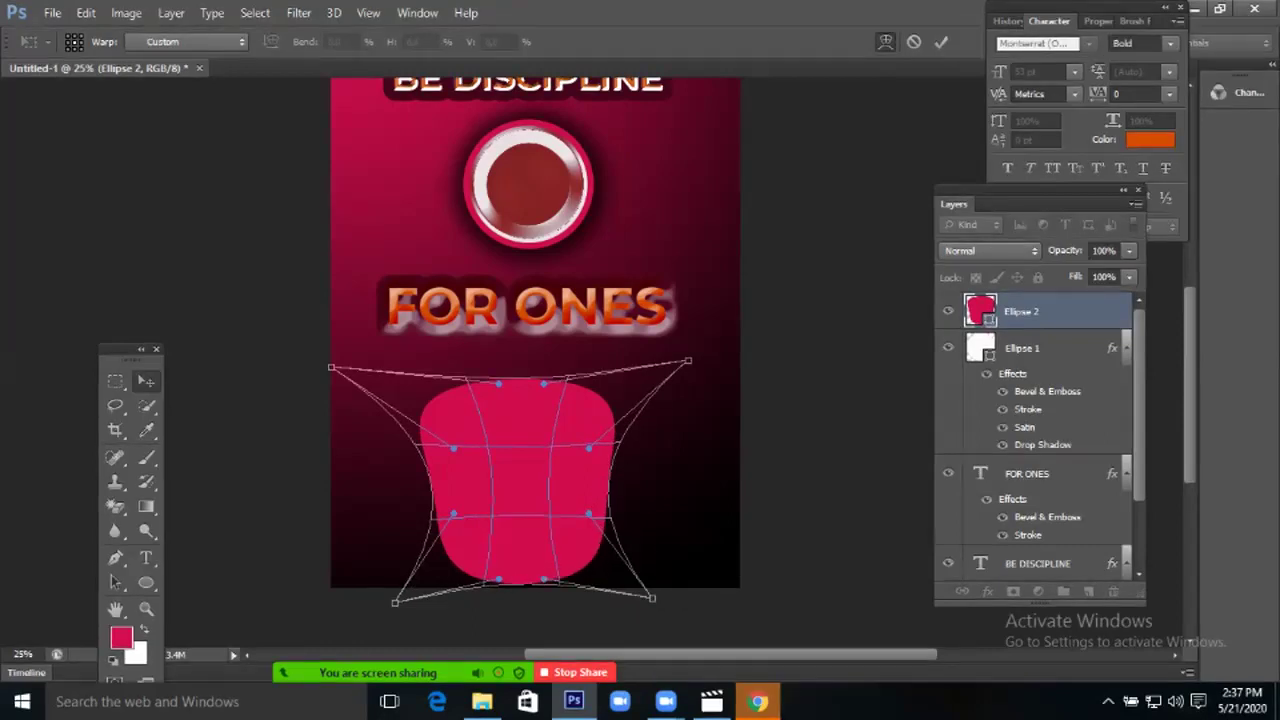
left_click_drag(546, 494, 548, 468)
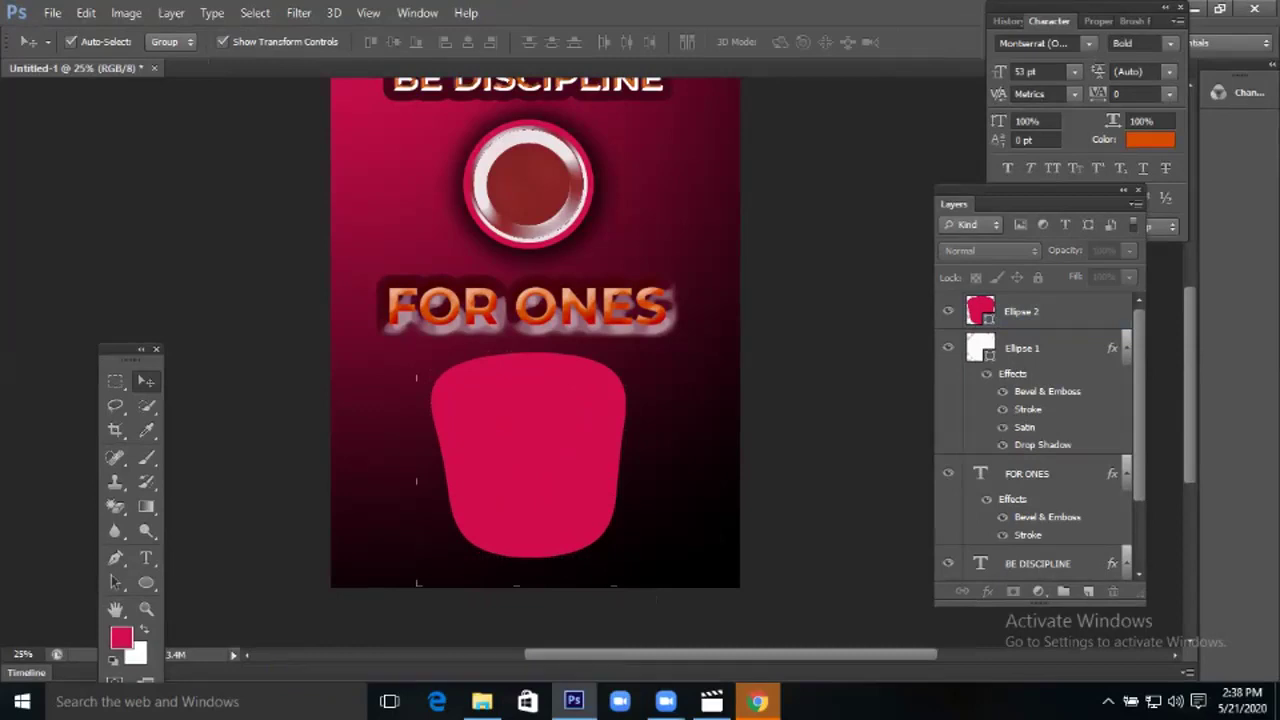
Change the warped ellipse's fill colour to off-white ede6e8.
left_click(1020, 311)
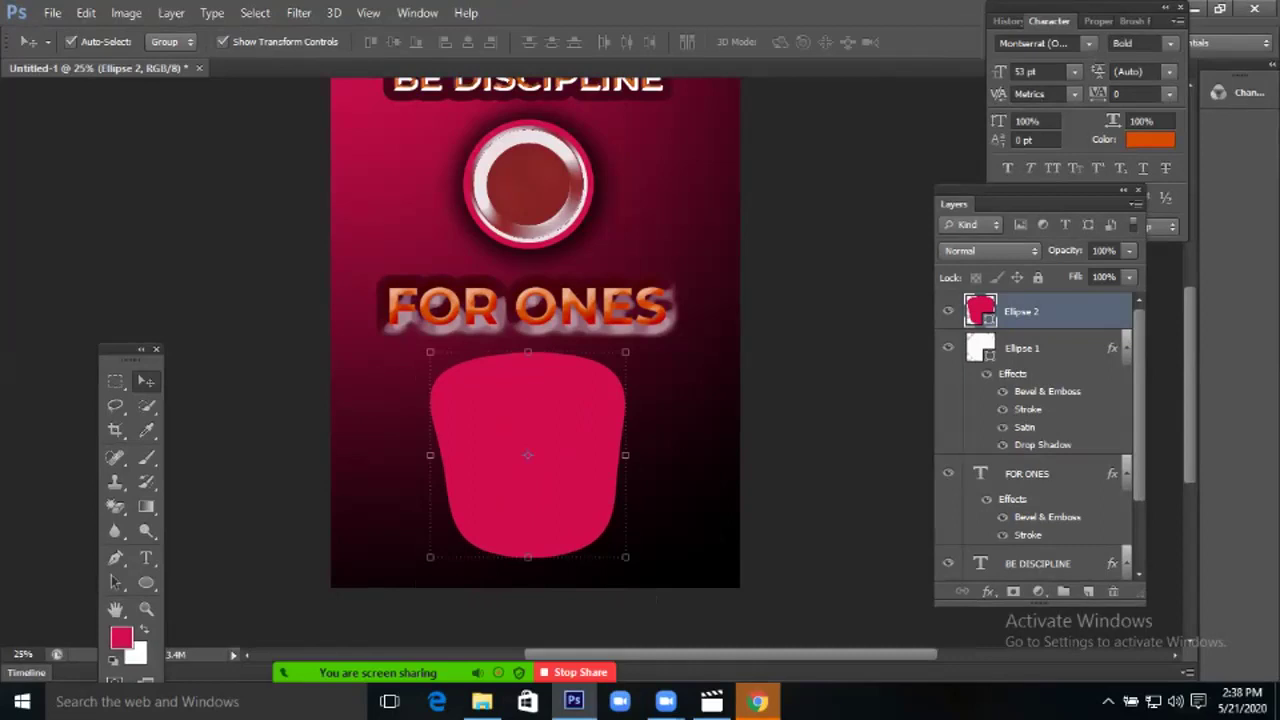
double_click(980, 311)
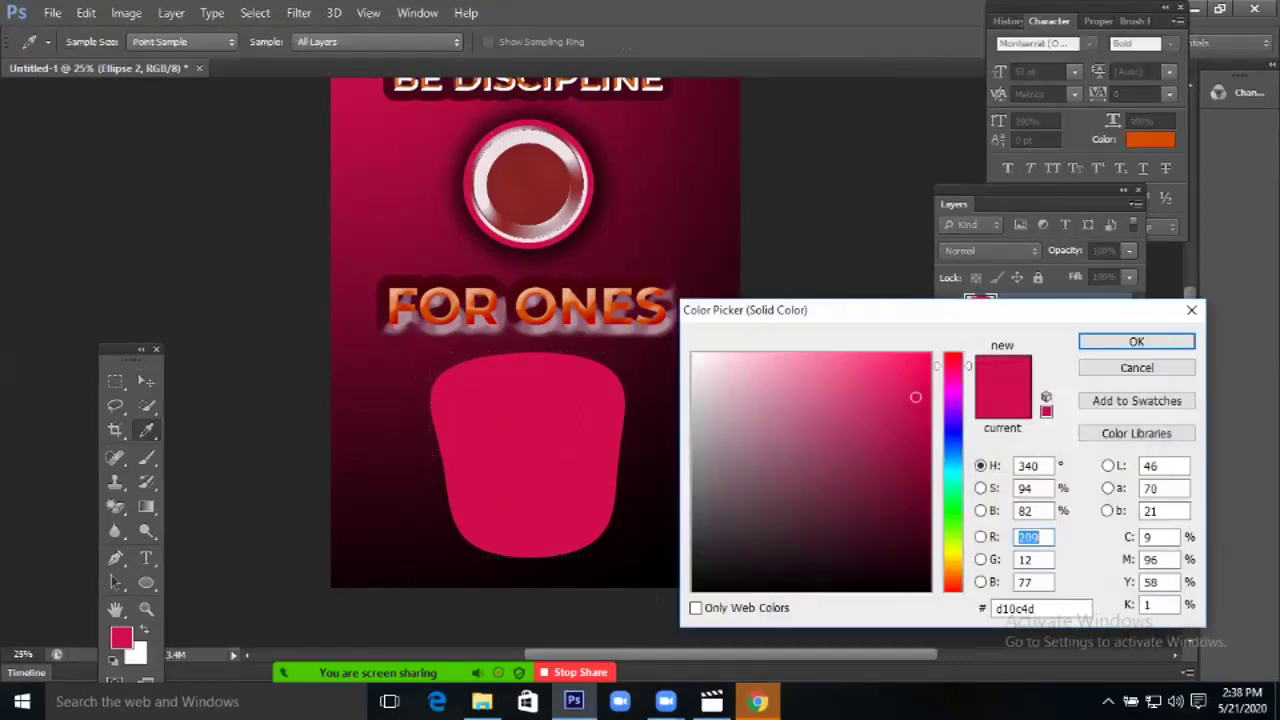
left_click(698, 369)
key("Return")
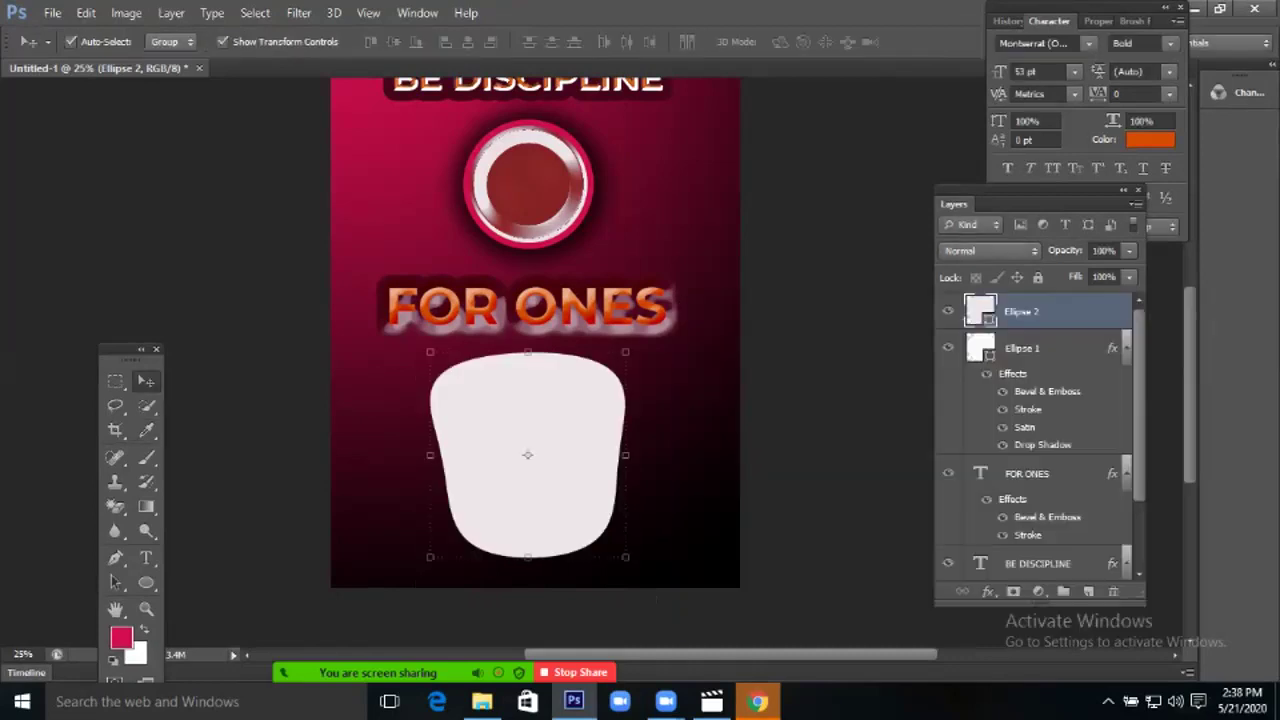
key("Escape")
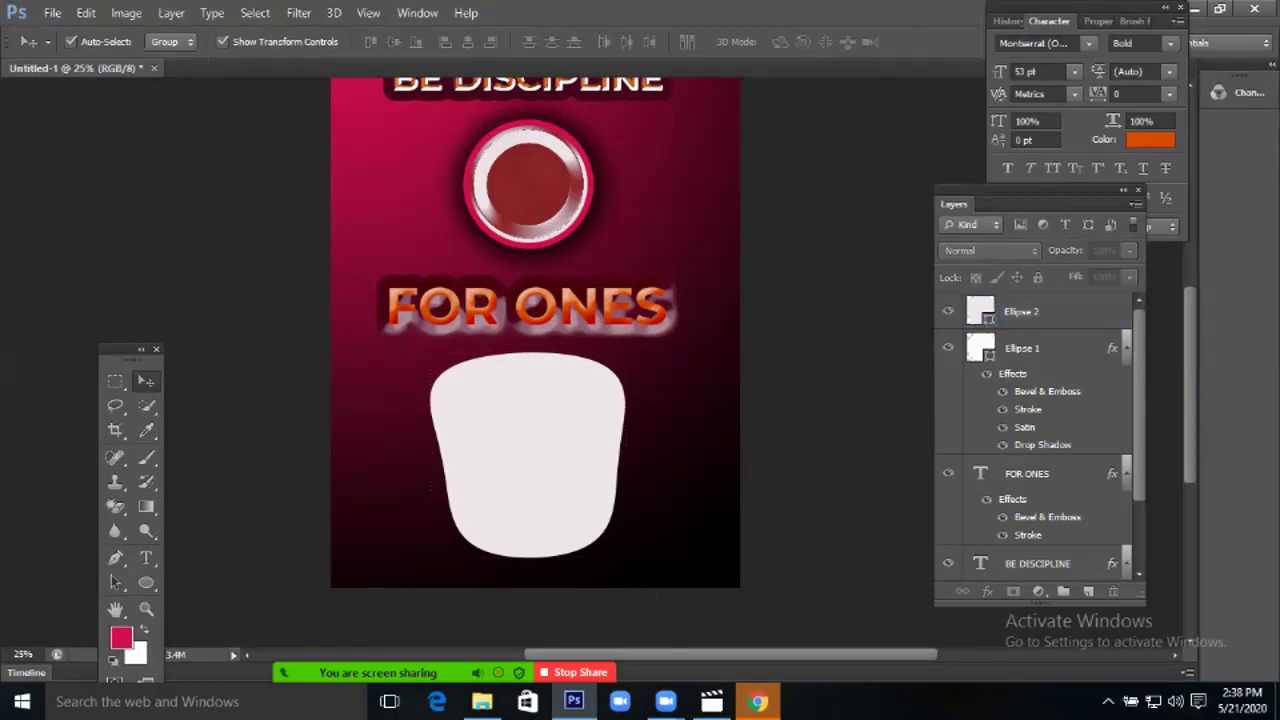
Duplicate the off-white shape, scale the copy to about 70.6%, and place it overlapping the original's lower right side.
left_click(528, 454)
left_click_drag(571, 441, 630, 454)
left_click_drag(684, 570, 658, 546)
left_click_drag(625, 493, 625, 484)
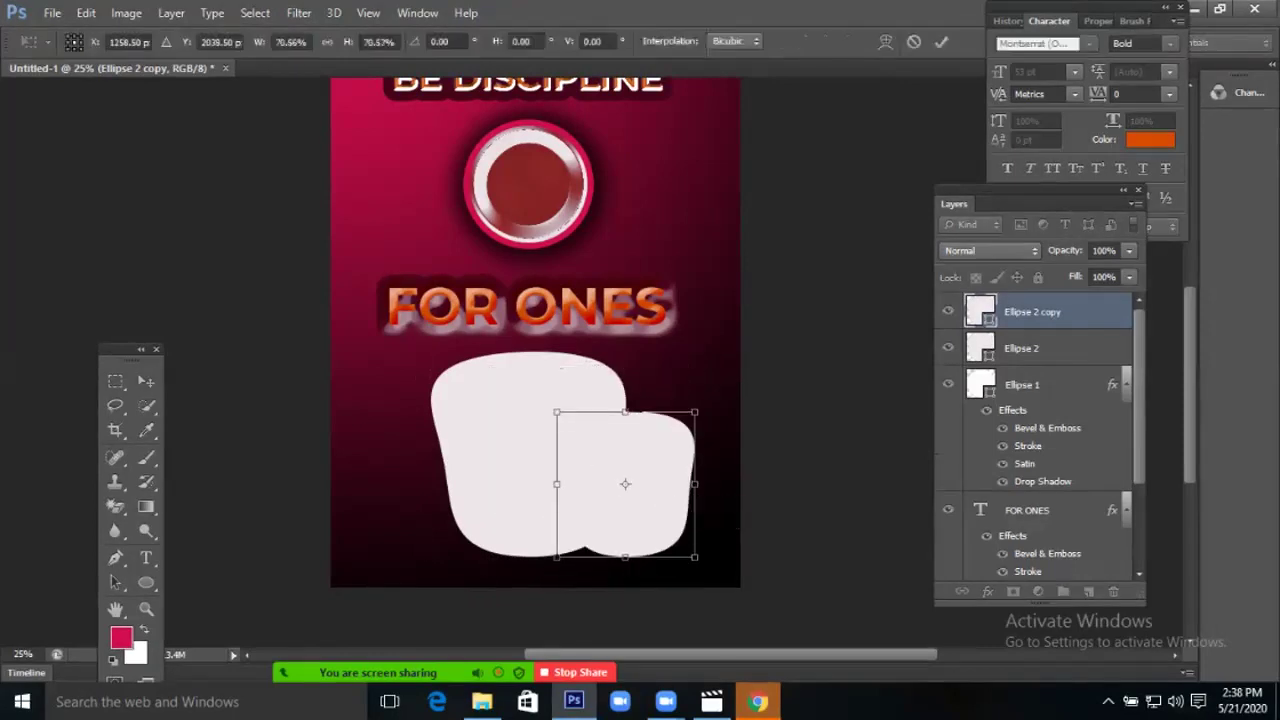
key("Return")
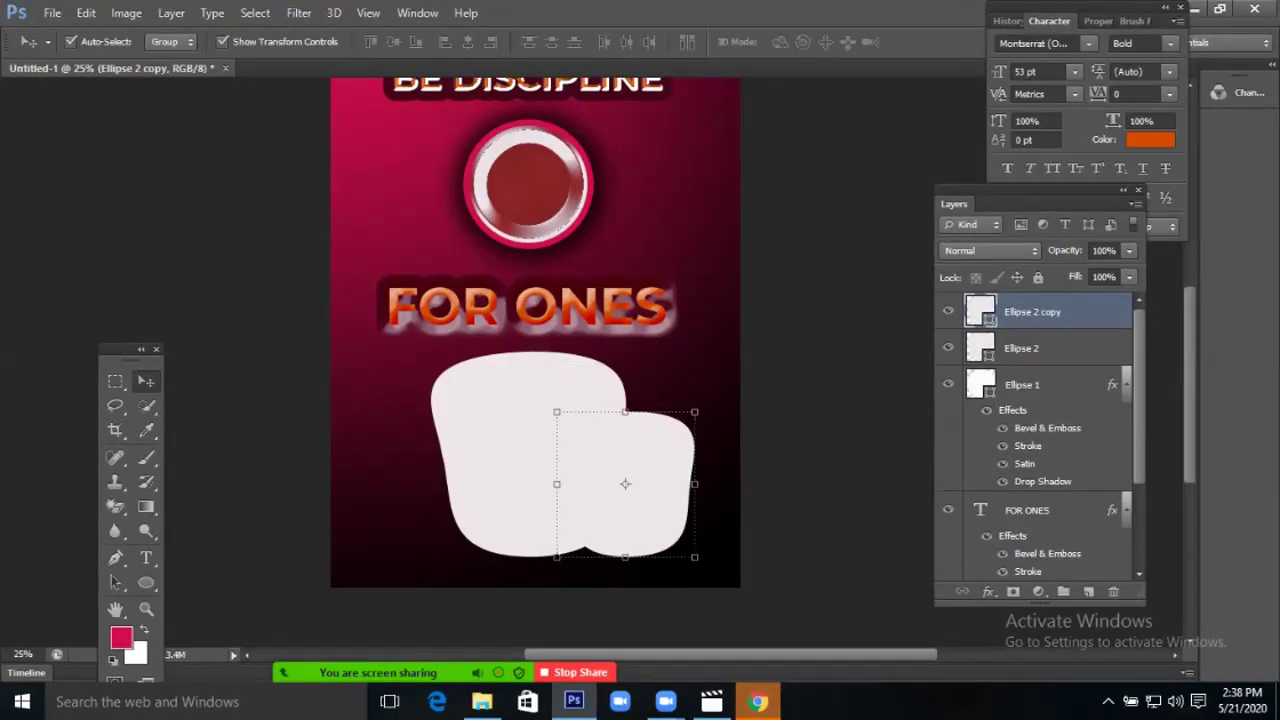
Recolour the larger original warped shape crimson ce0c4c, leaving its smaller copy off-white.
left_click(505, 454)
double_click(1075, 348)
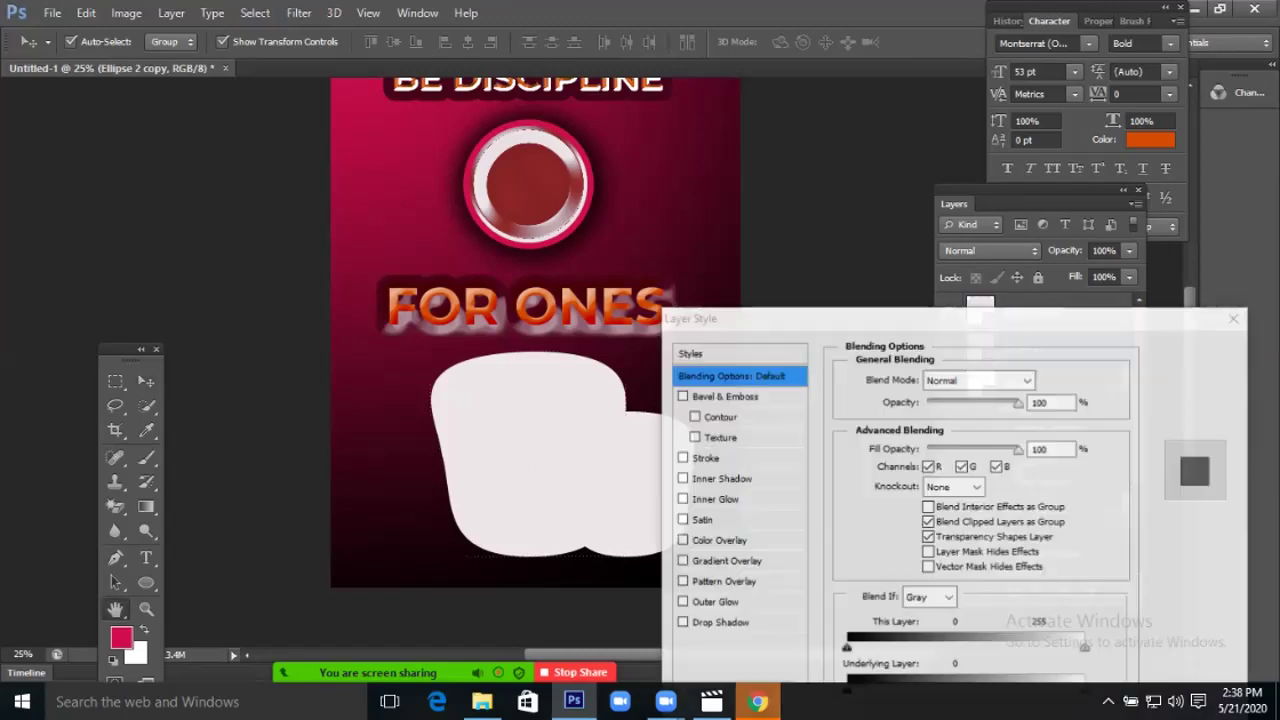
key("Escape")
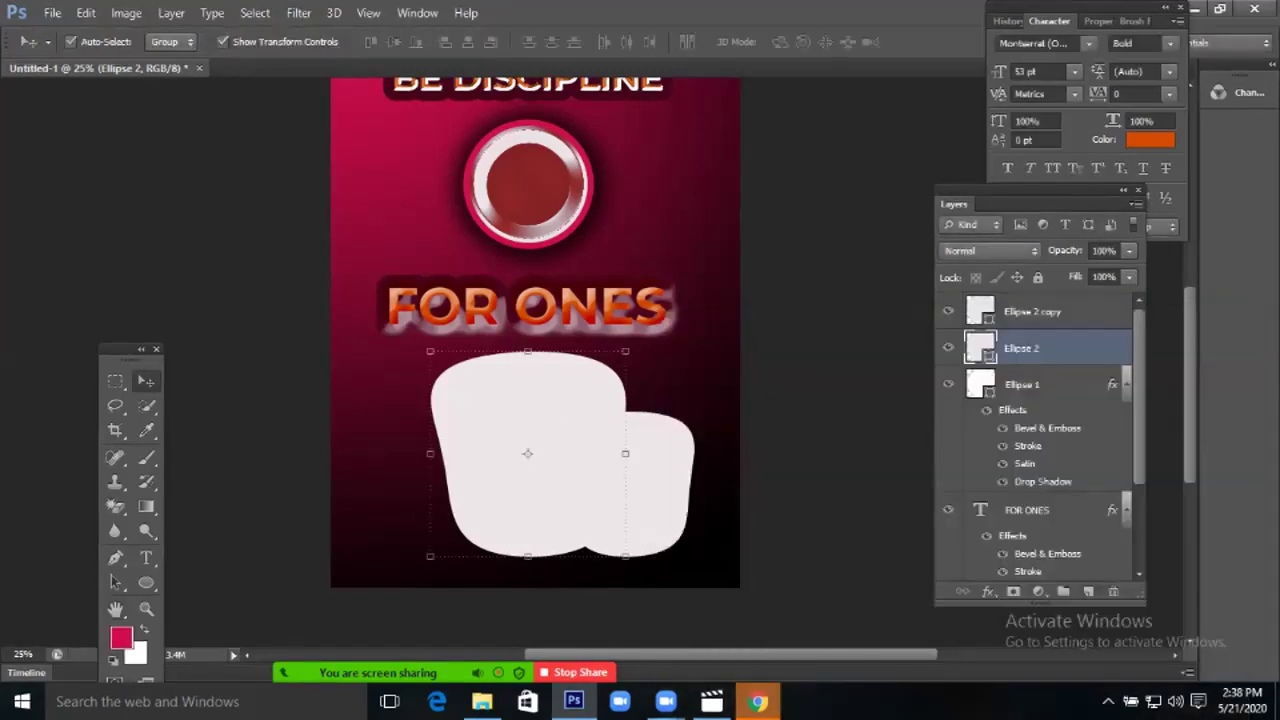
double_click(980, 348)
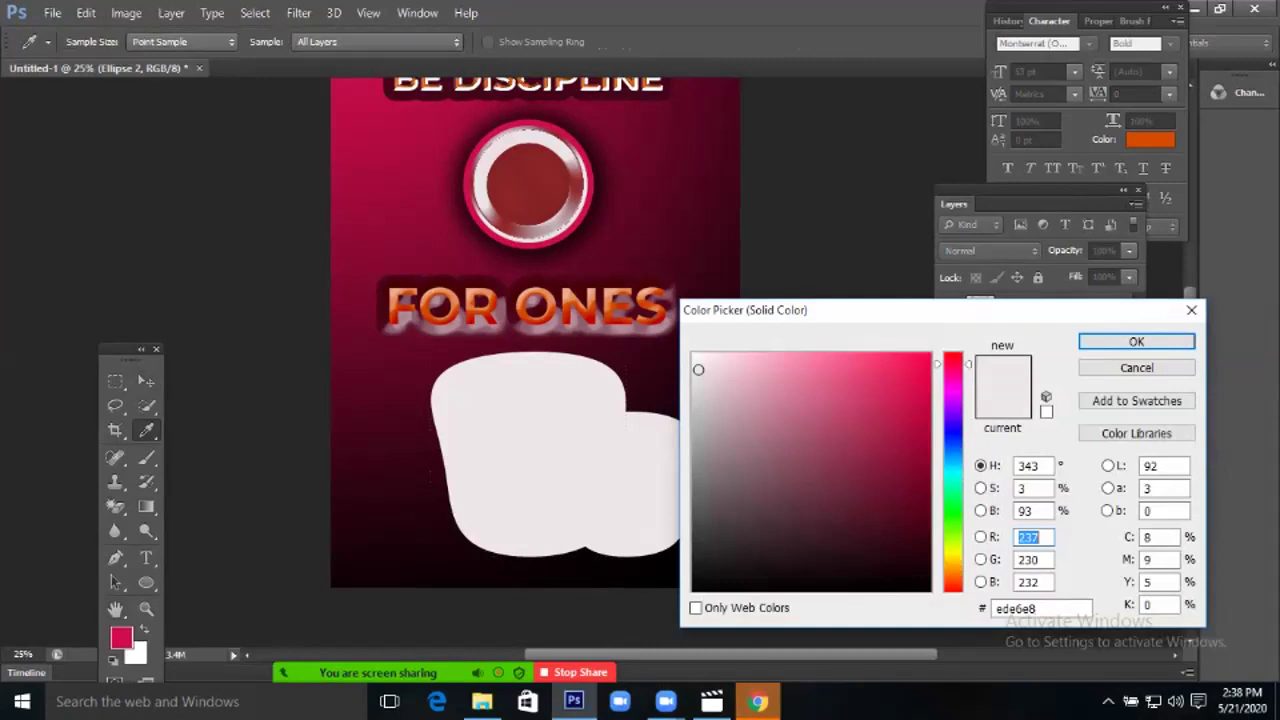
left_click(916, 400)
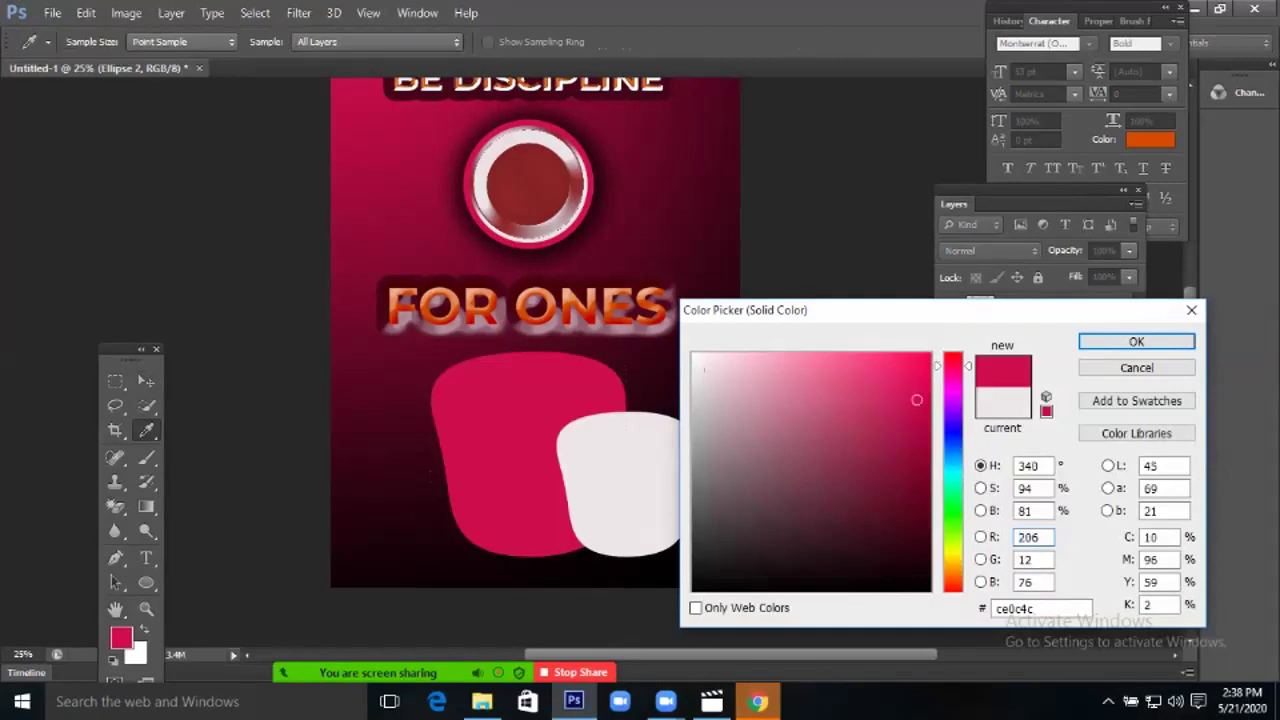
key("Return")
Delete the large crimson shape and its smaller off-white copy below FOR ONES.
key("h")
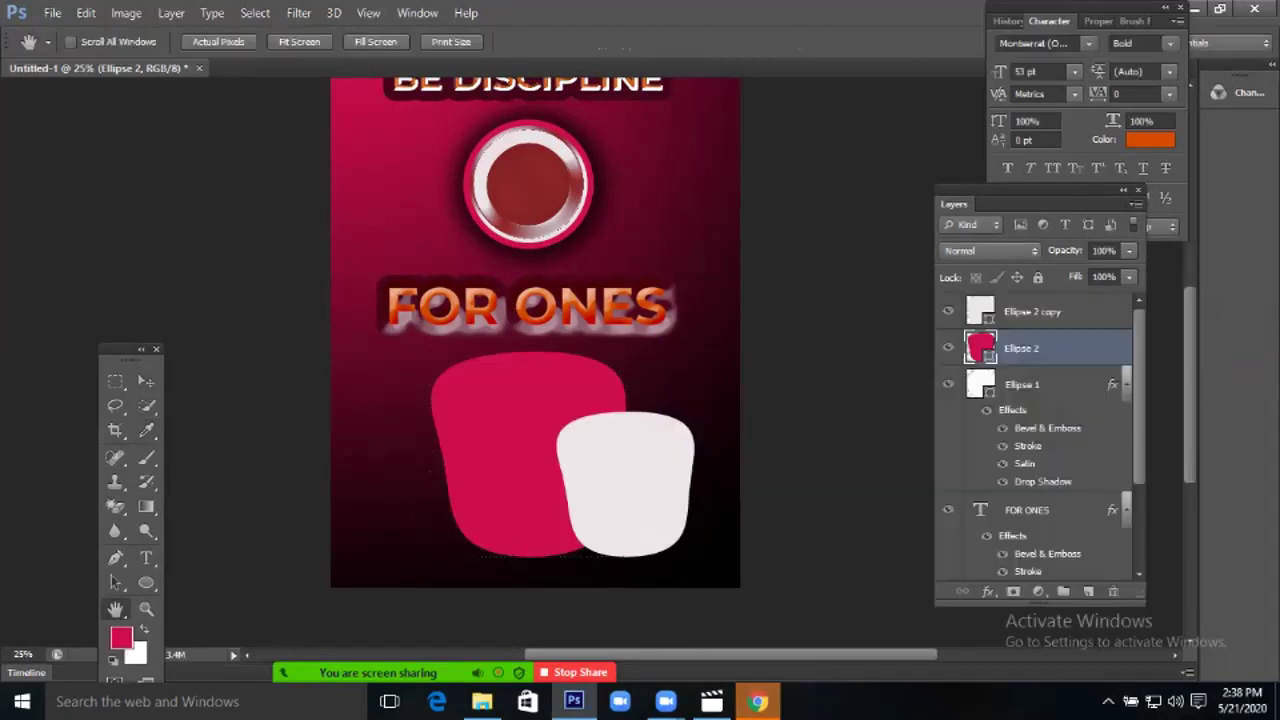
scroll(714, 383, "up", 1)
scroll(482, 266, "down", 1)
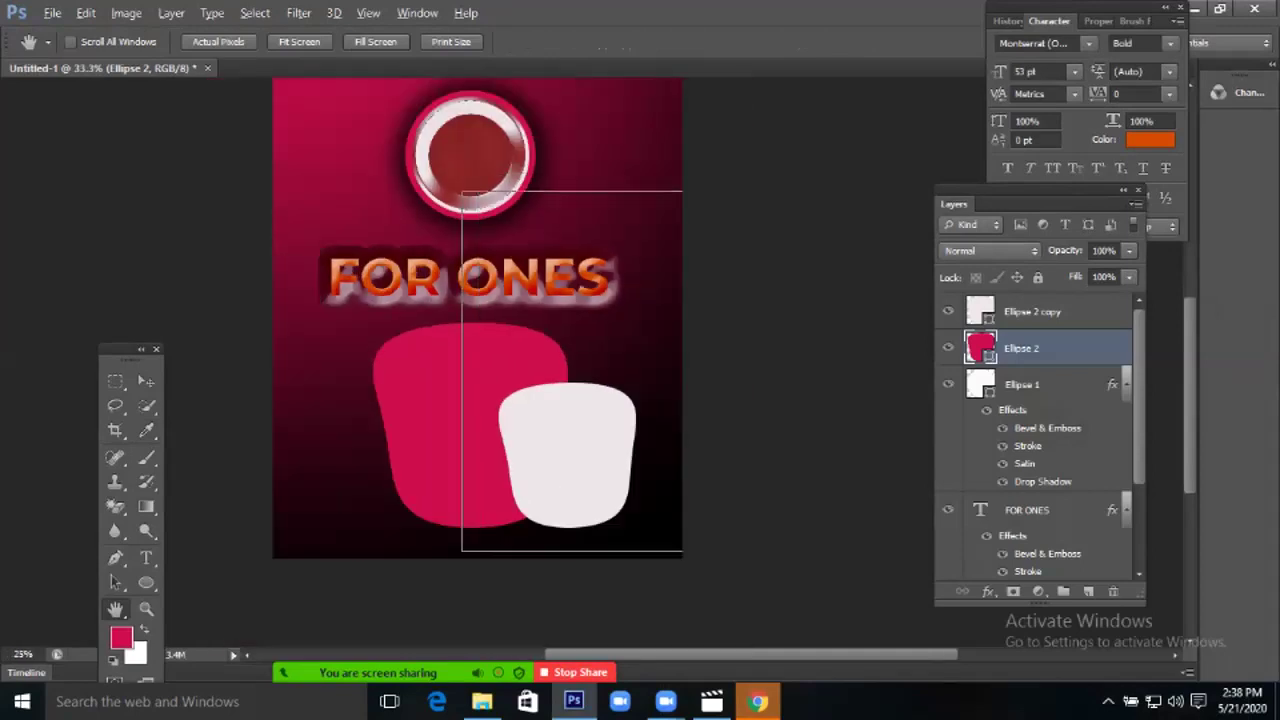
key("ctrl+minus")
key("ctrl+plus")
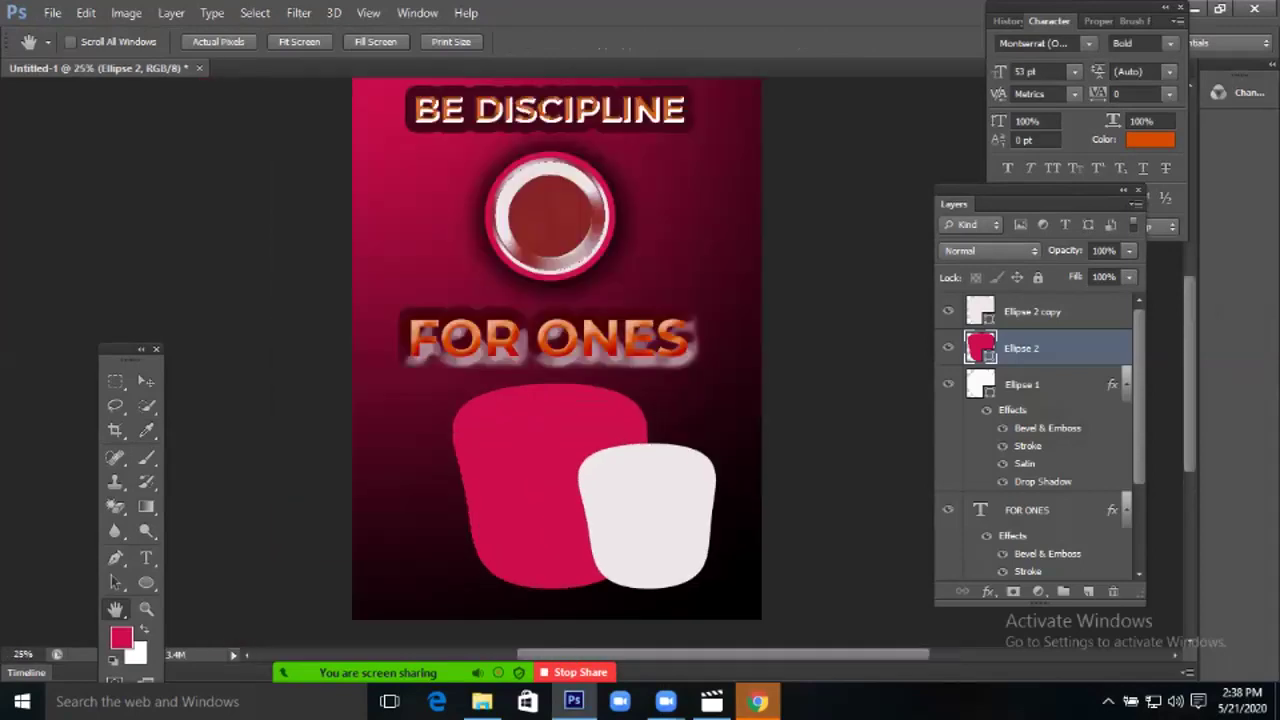
left_click(146, 381)
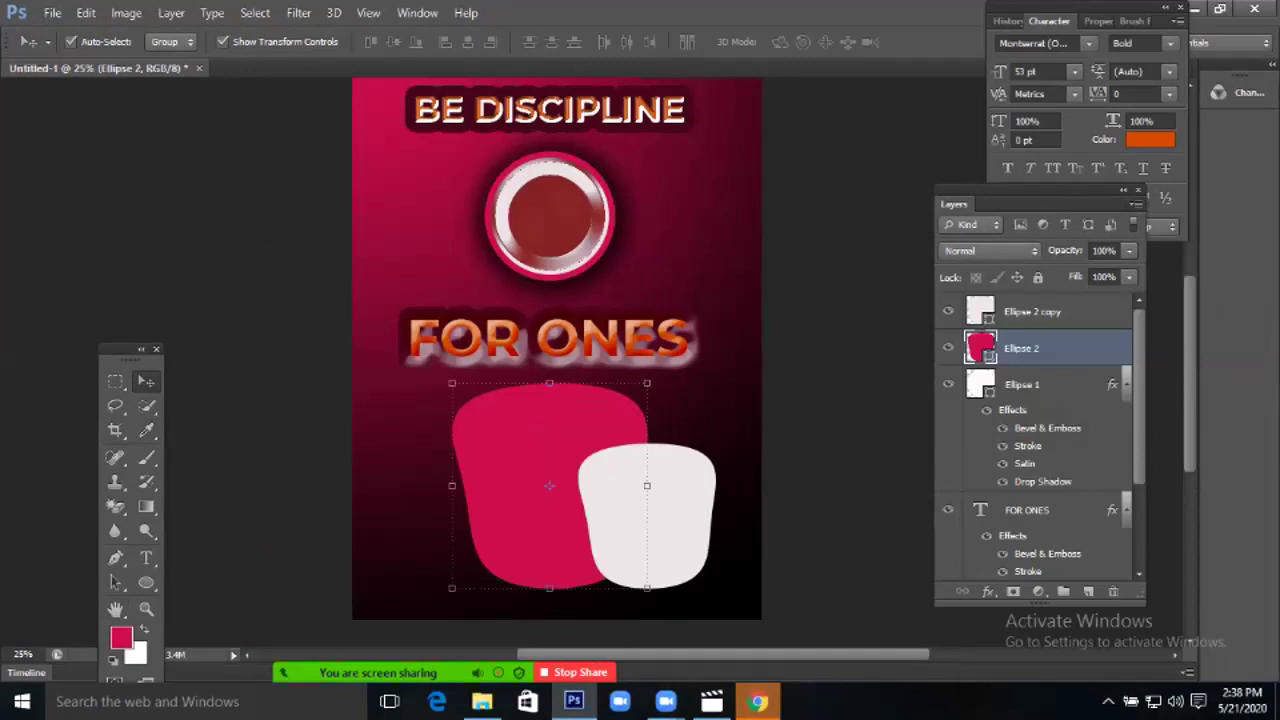
key("Delete")
left_click(646, 516)
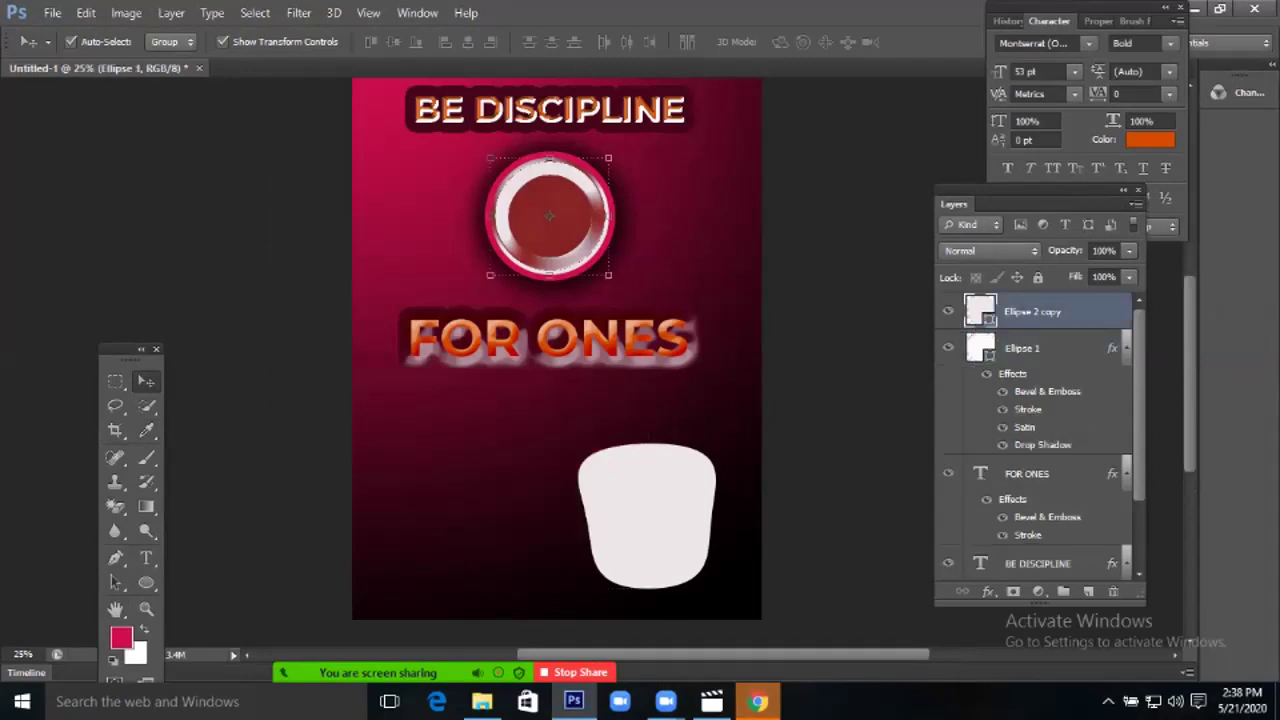
key("Delete")
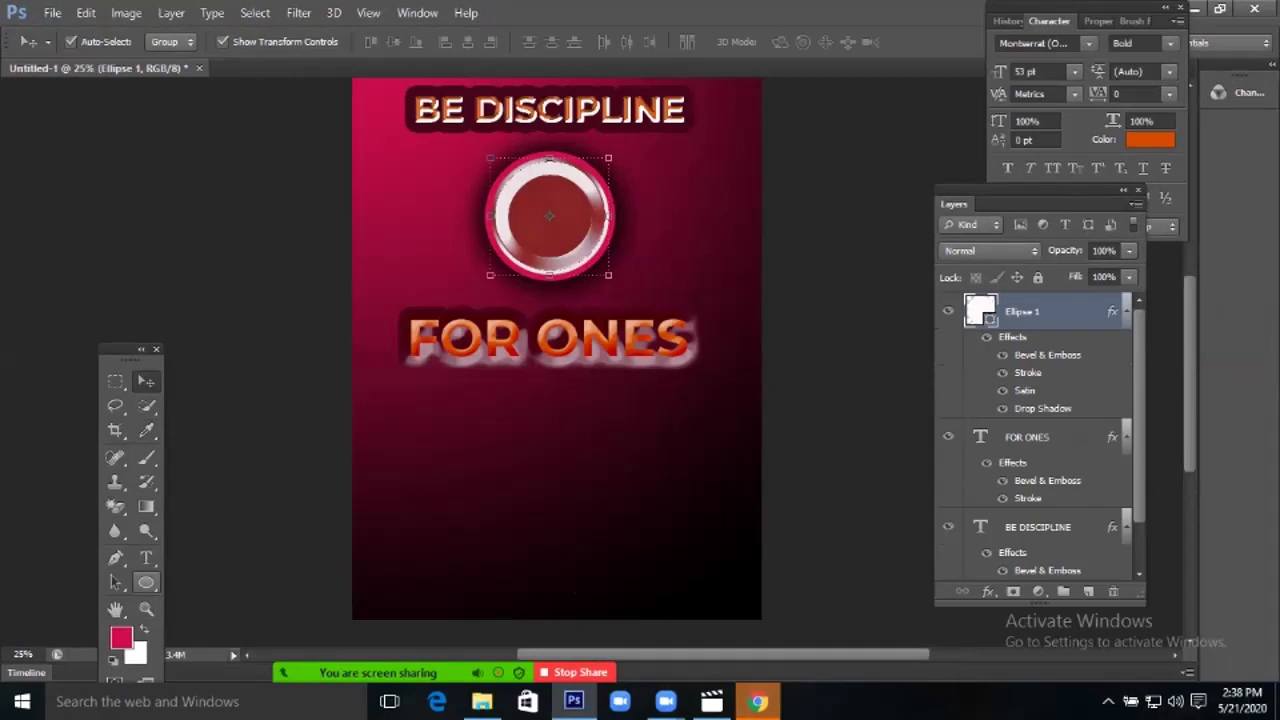
Draw a white three-sided shape with the Polygon tool and move it into the empty area below FOR ONES.
left_click(146, 582)
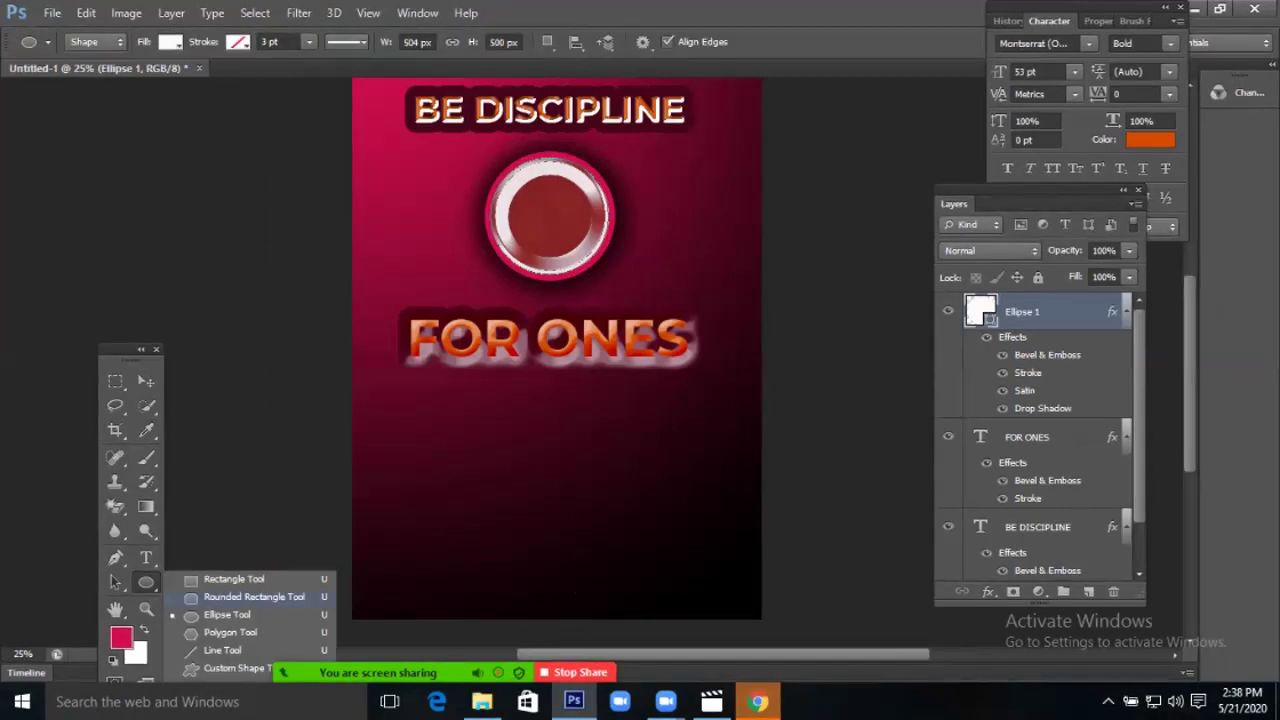
left_click(228, 632)
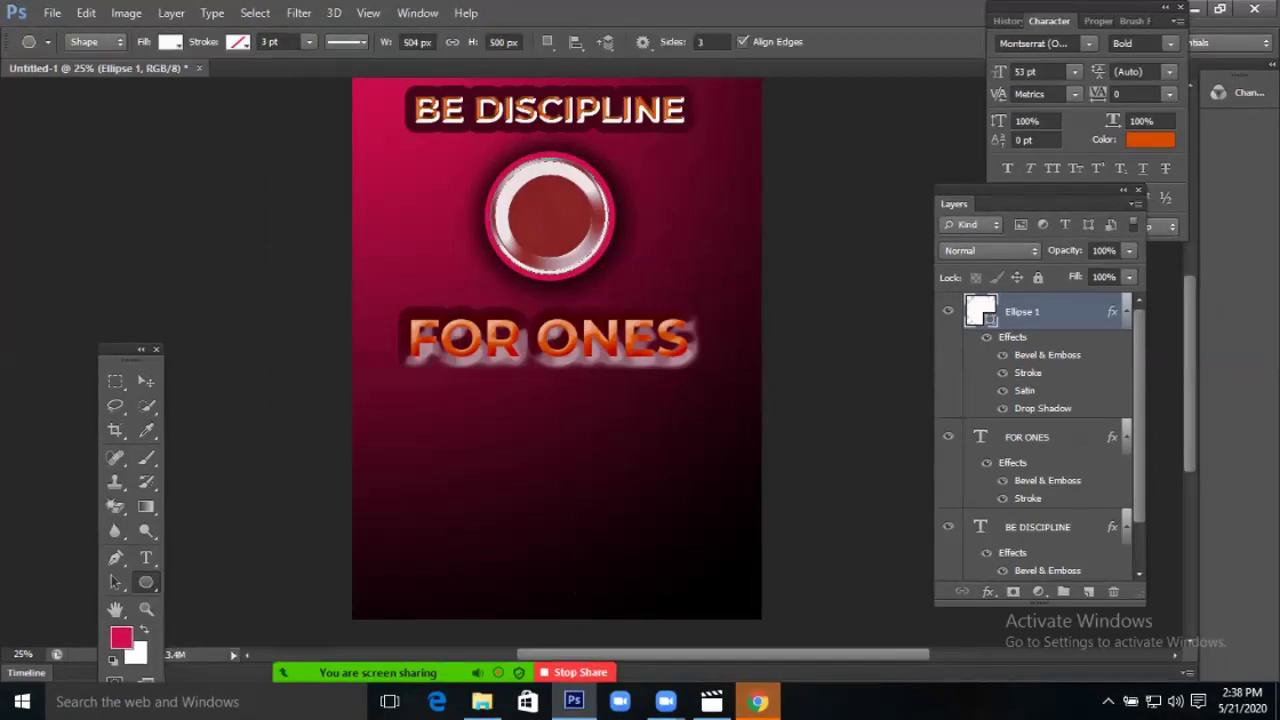
left_click_drag(461, 410, 578, 468)
key("v")
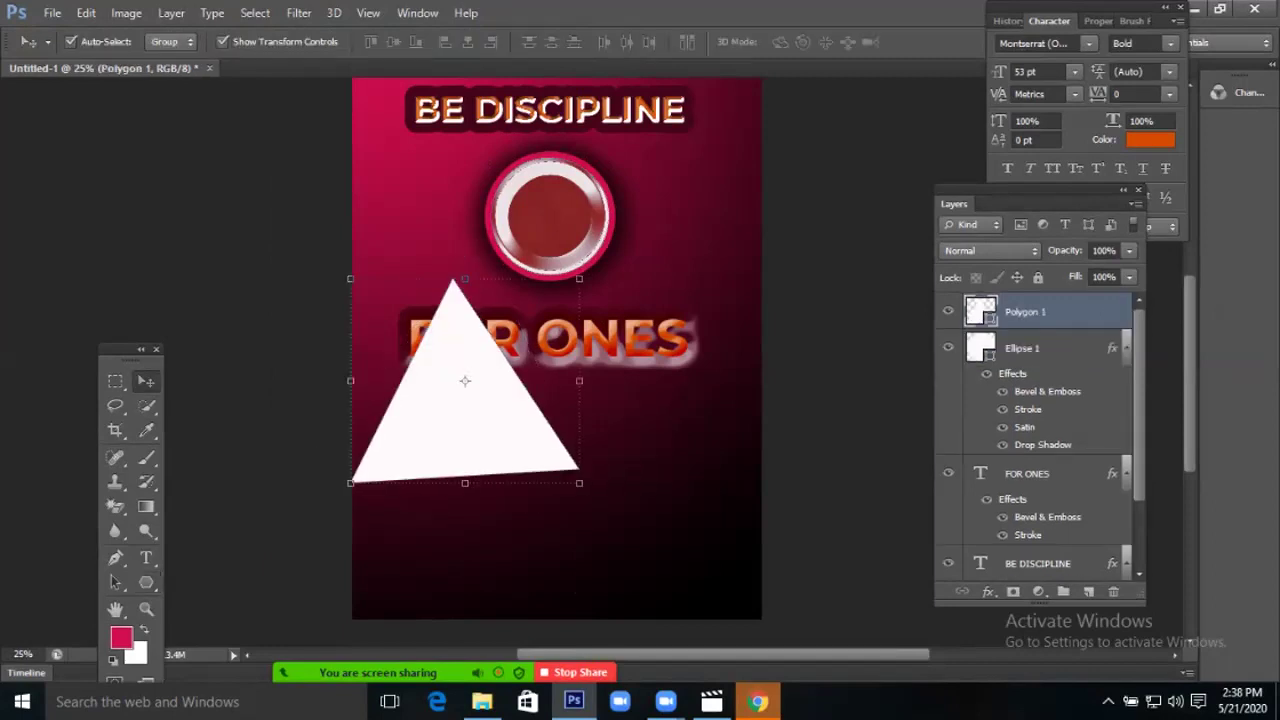
left_click_drag(525, 375, 600, 479)
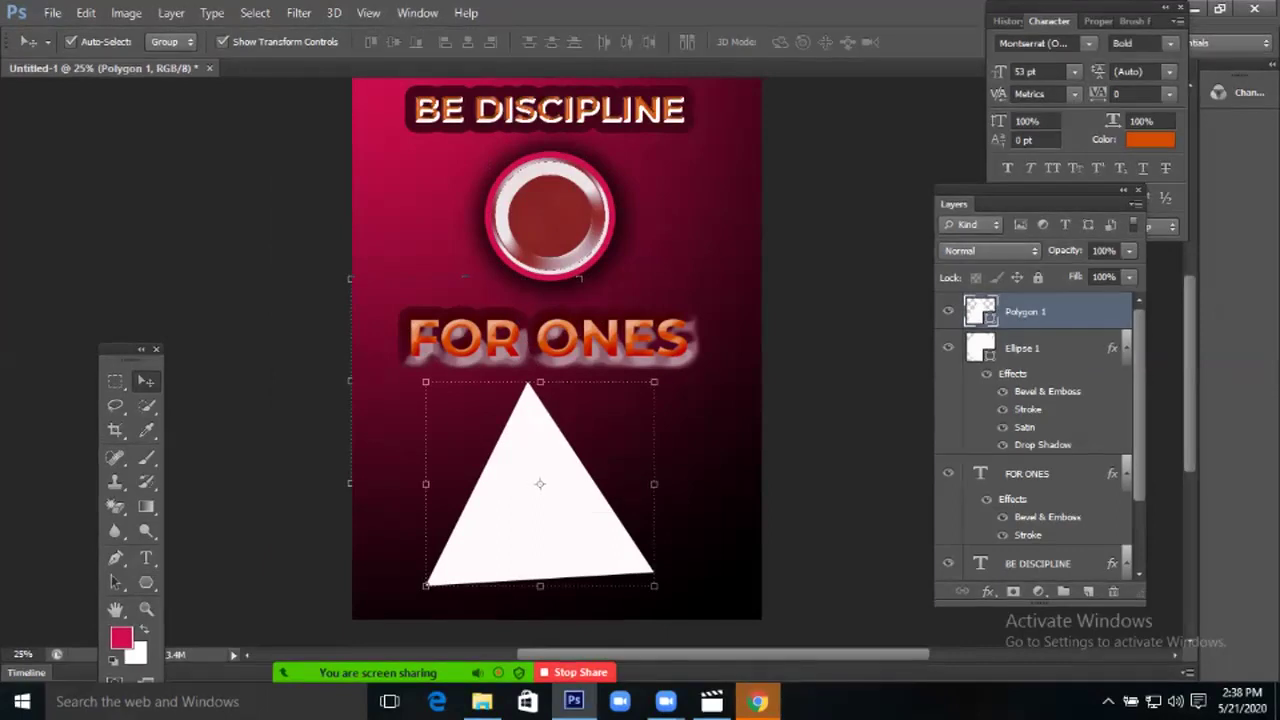
Warp the triangle by pulling its upper corners outward and bending its bottom edge into a wave, apply it, and nudge the shape up and left.
key("ctrl+t")
left_click(885, 42)
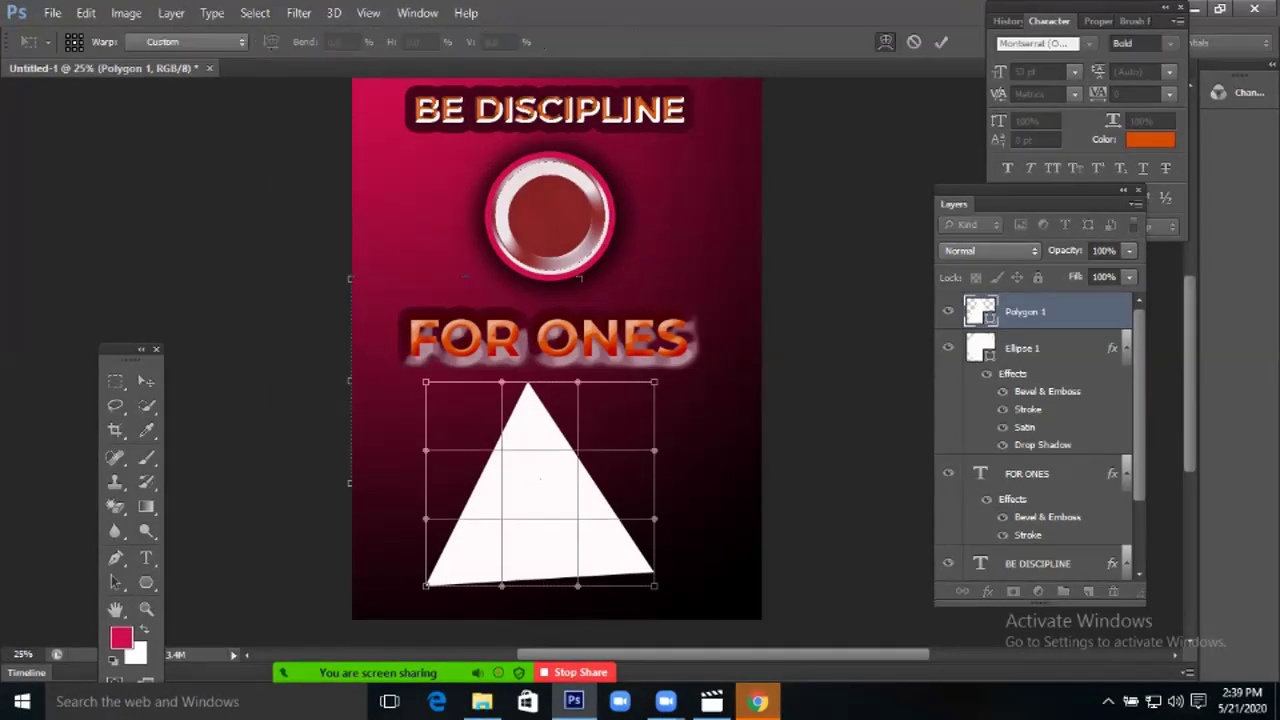
left_click_drag(654, 381, 873, 373)
left_click_drag(426, 381, 240, 417)
left_click_drag(873, 373, 1005, 405)
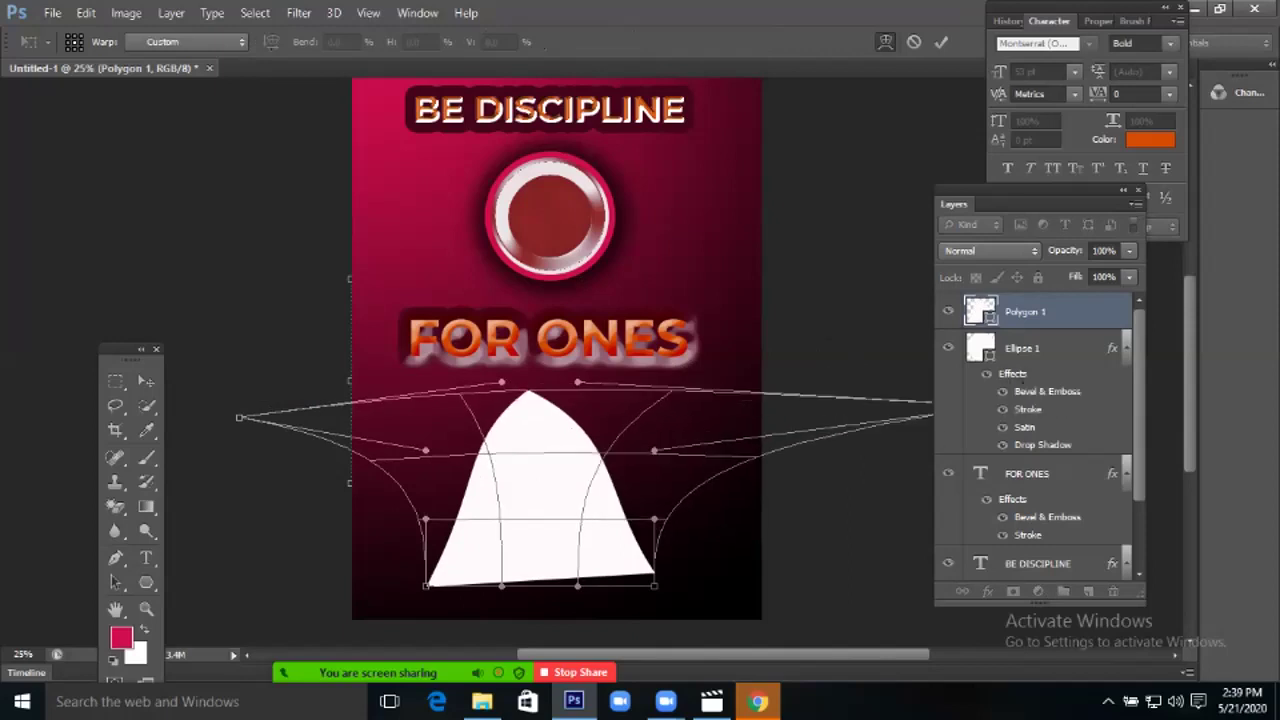
left_click_drag(578, 586, 562, 383)
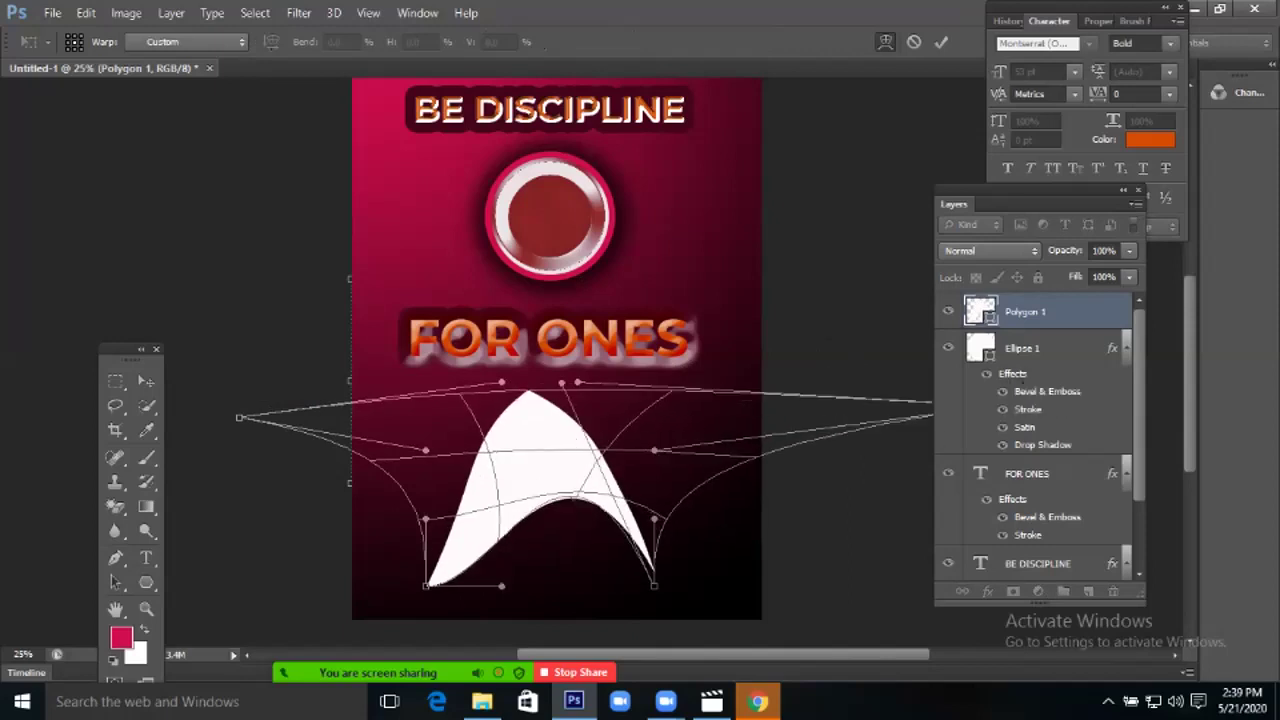
left_click_drag(502, 586, 517, 629)
key("Return")
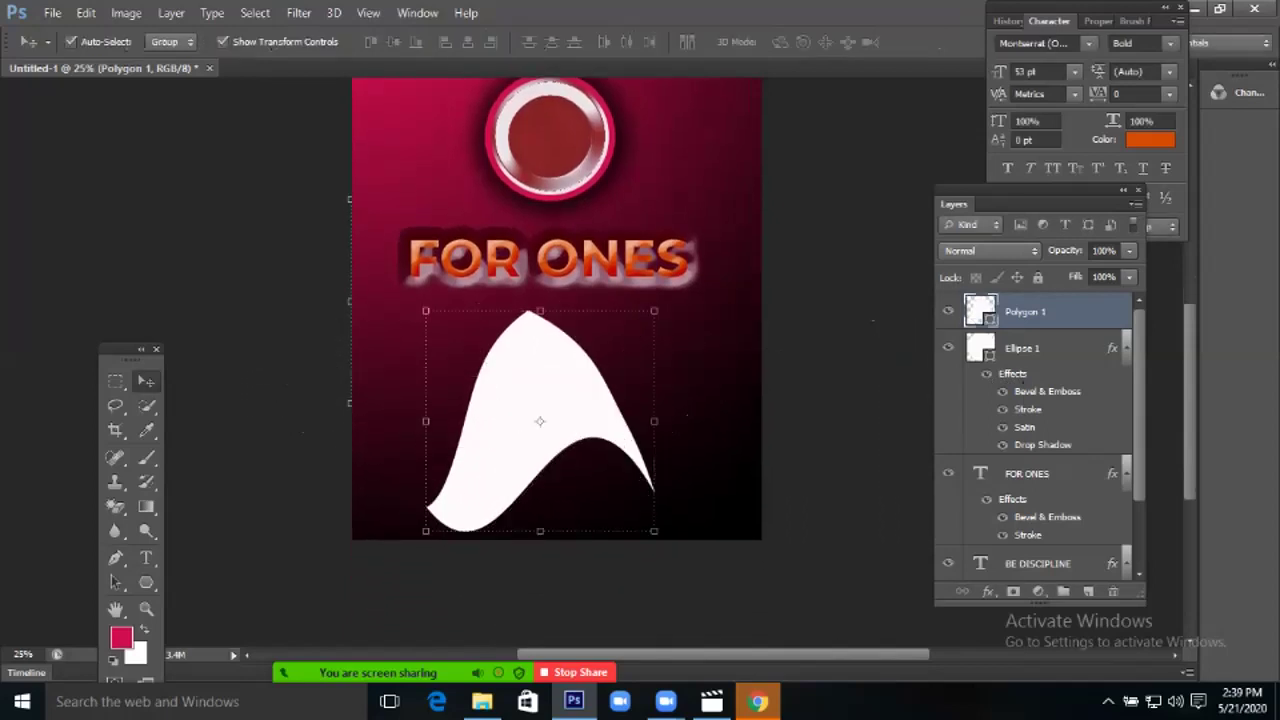
mouse_move(600, 372)
left_mouse_down()
mouse_move(590, 340)
mouse_move(590, 369)
left_mouse_up()
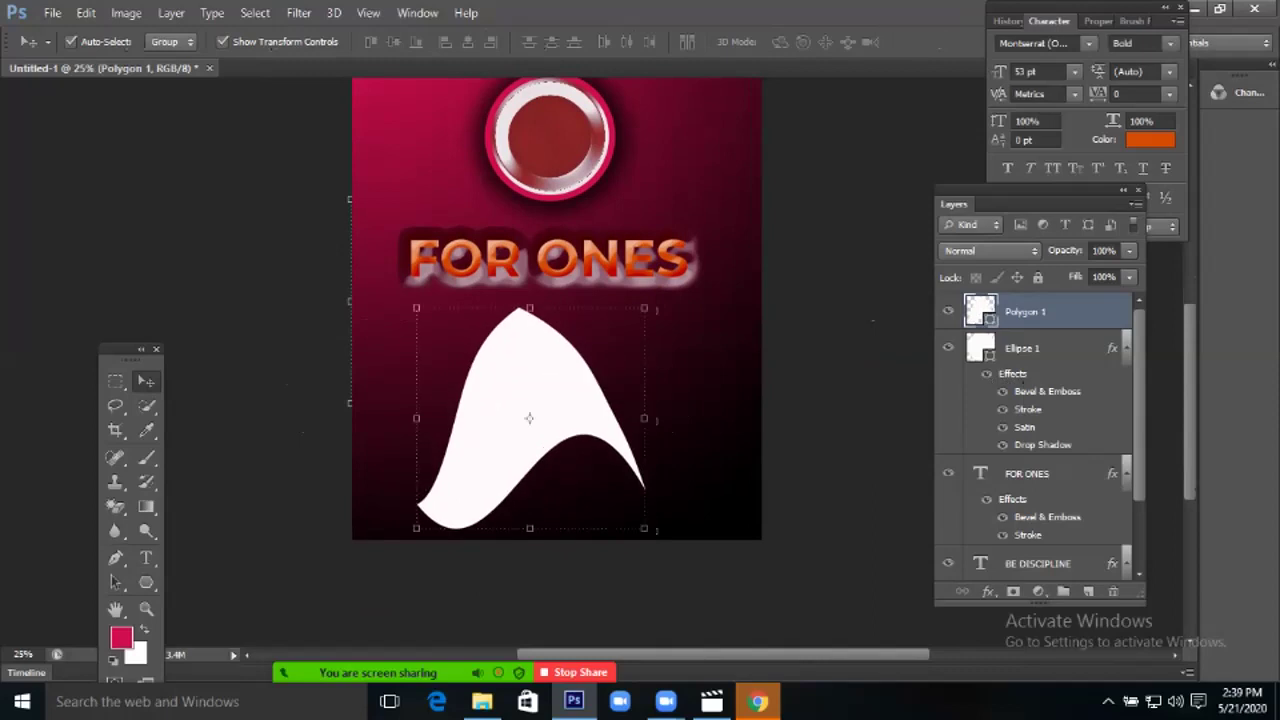
Delete the warped white triangle below FOR ONES.
key("Delete")
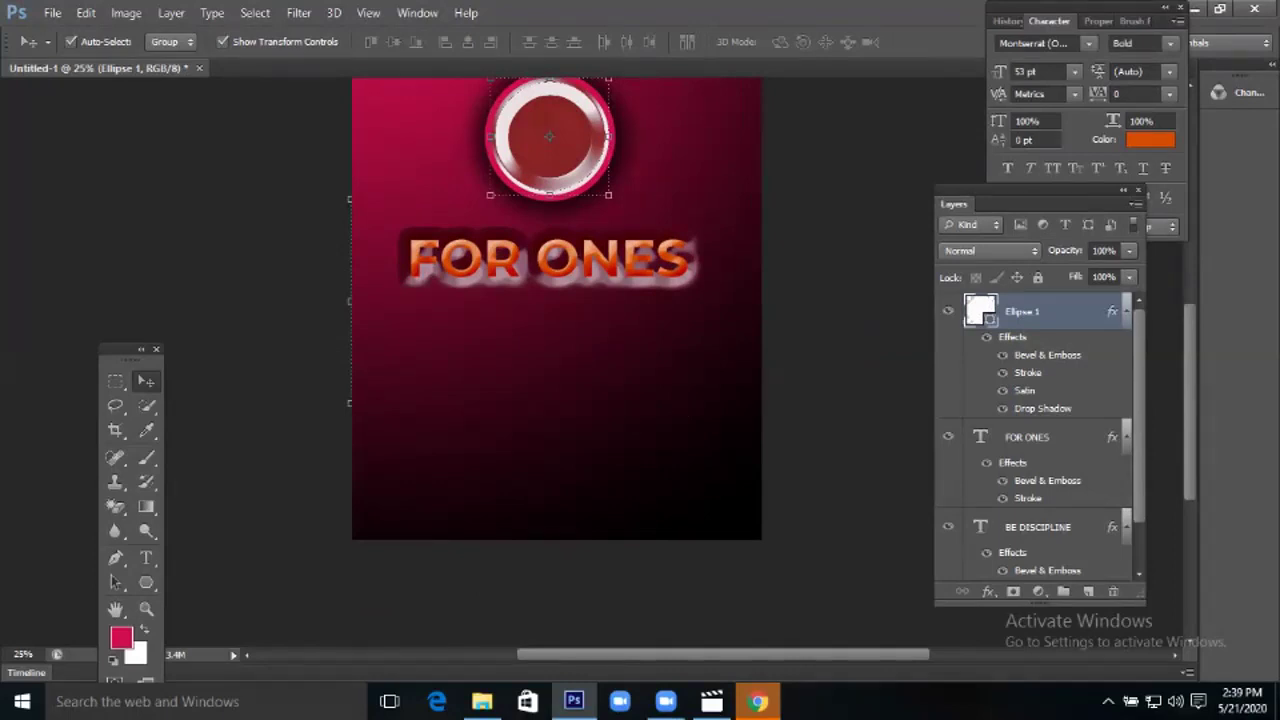
key("b")
key("h")
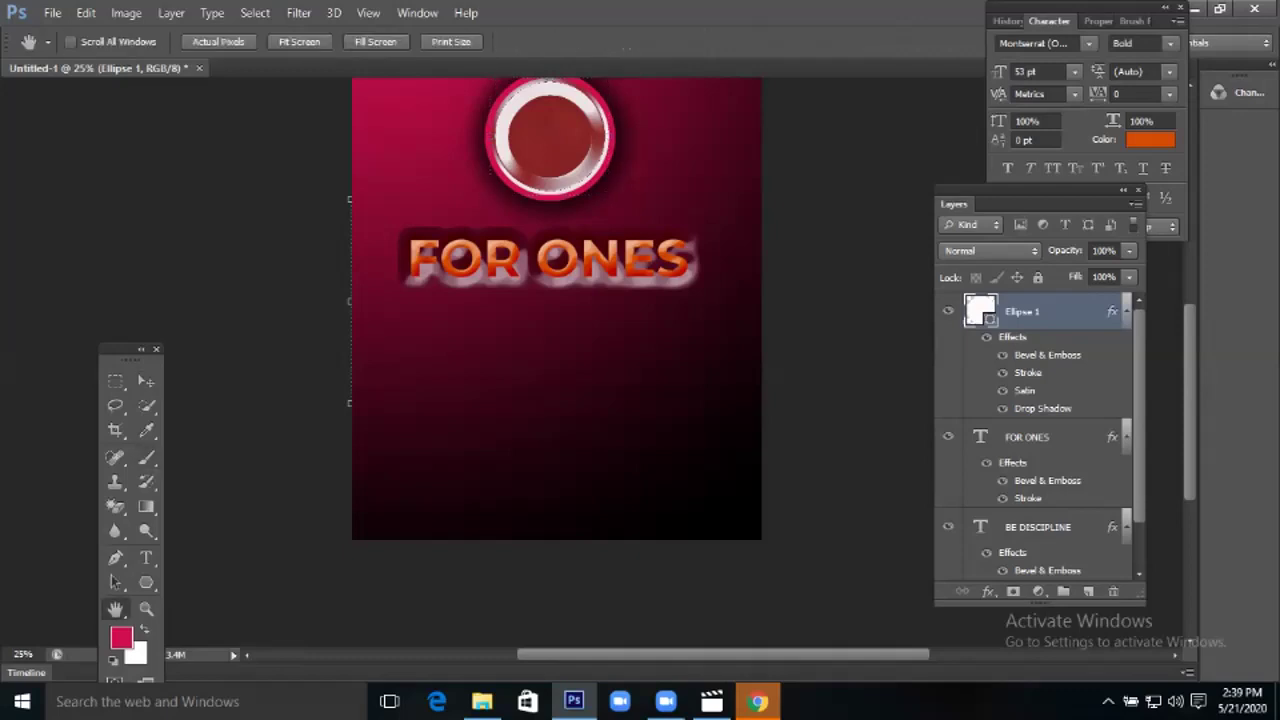
left_click_drag(549, 300, 551, 423)
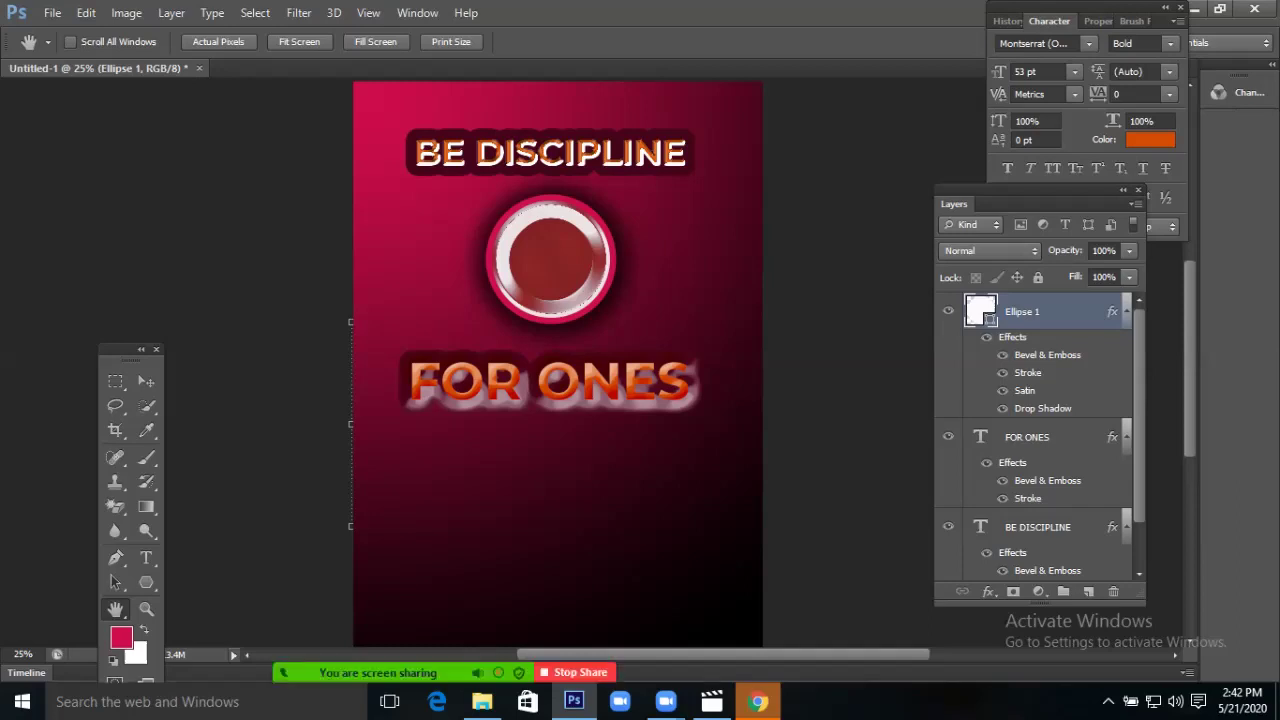
Delete the BE DISCIPLINE text, the styled circle and the FOR ONES text, leaving only the Background layer.
left_click_drag(557, 450, 545, 422)
scroll(545, 360, "up", 2)
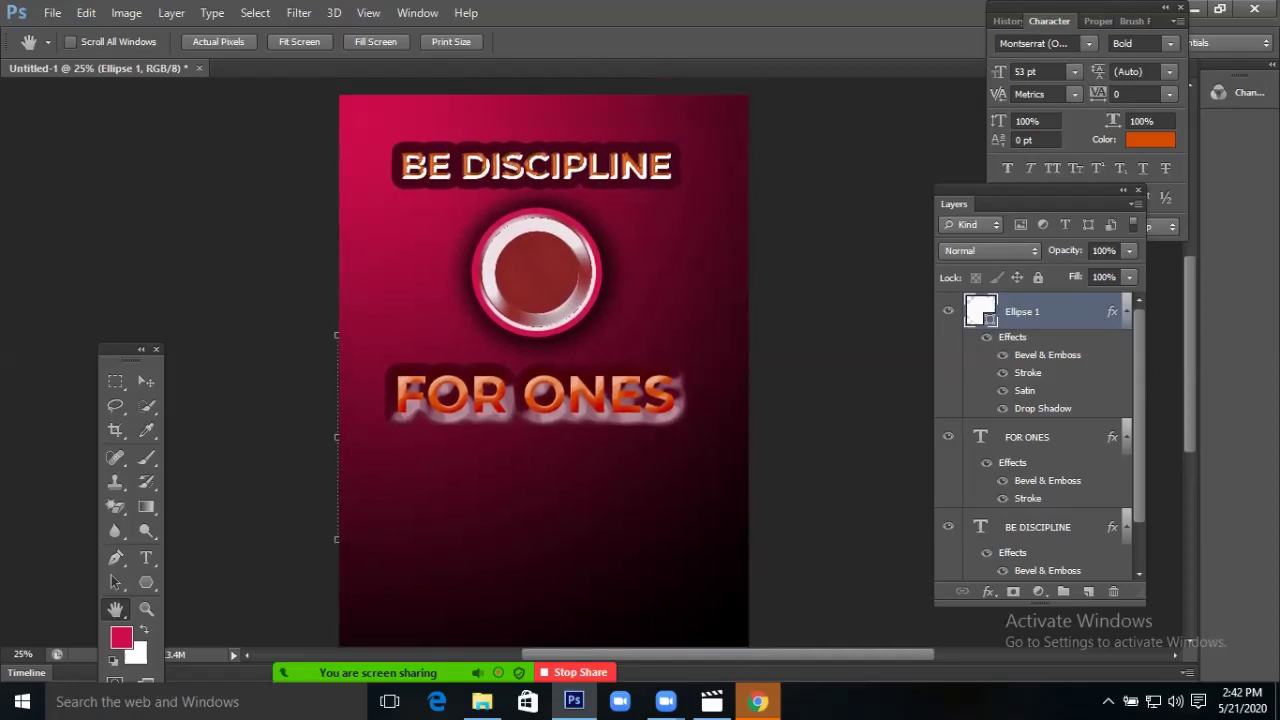
left_click(146, 381)
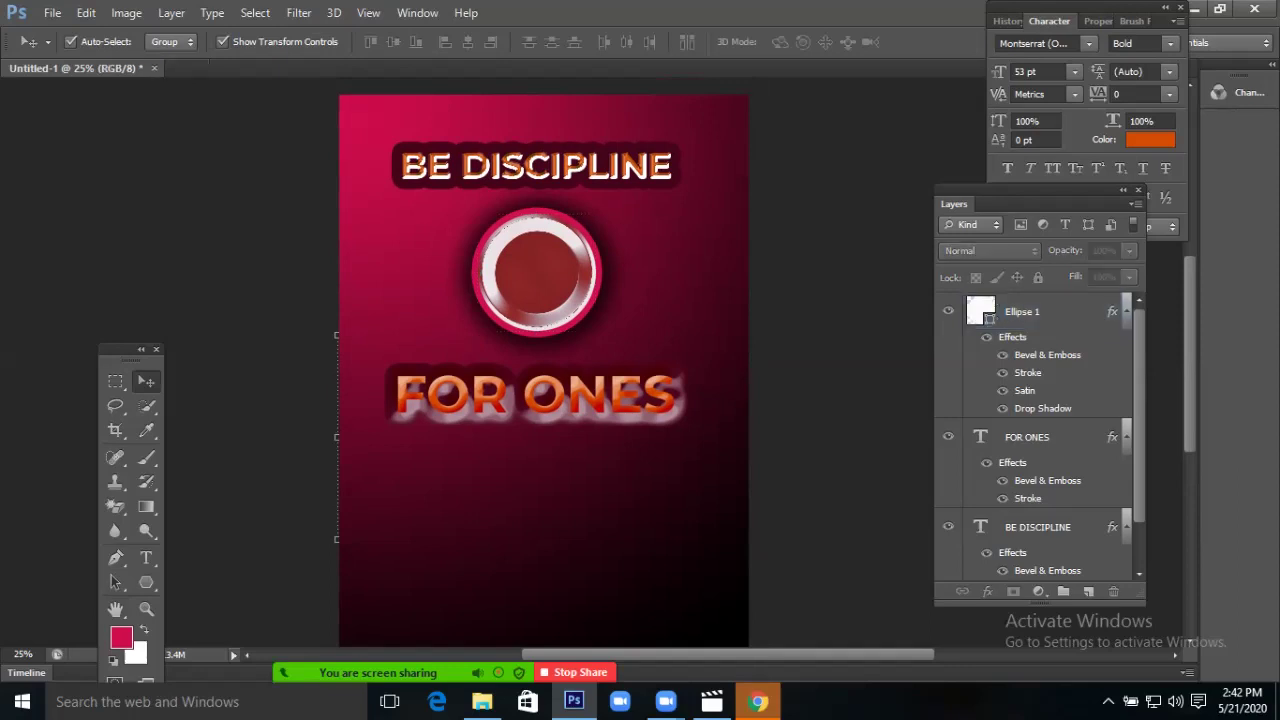
left_click(536, 166)
key("Delete")
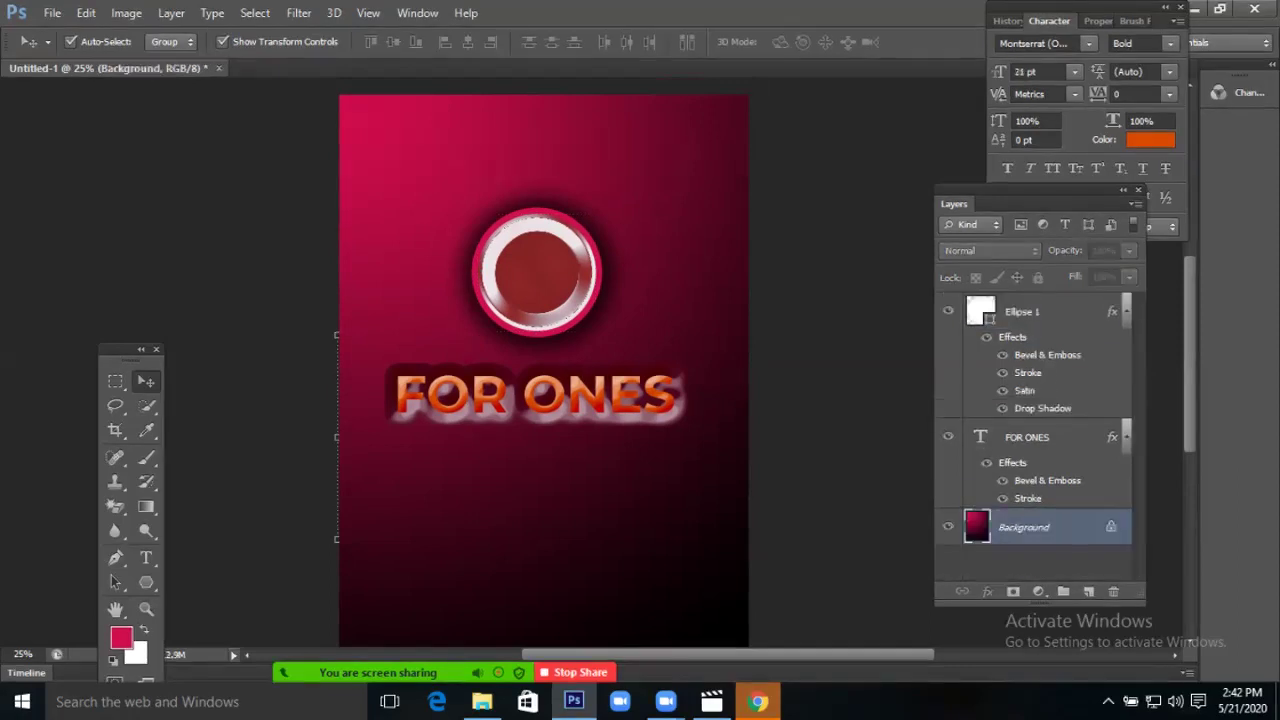
left_click(1030, 311)
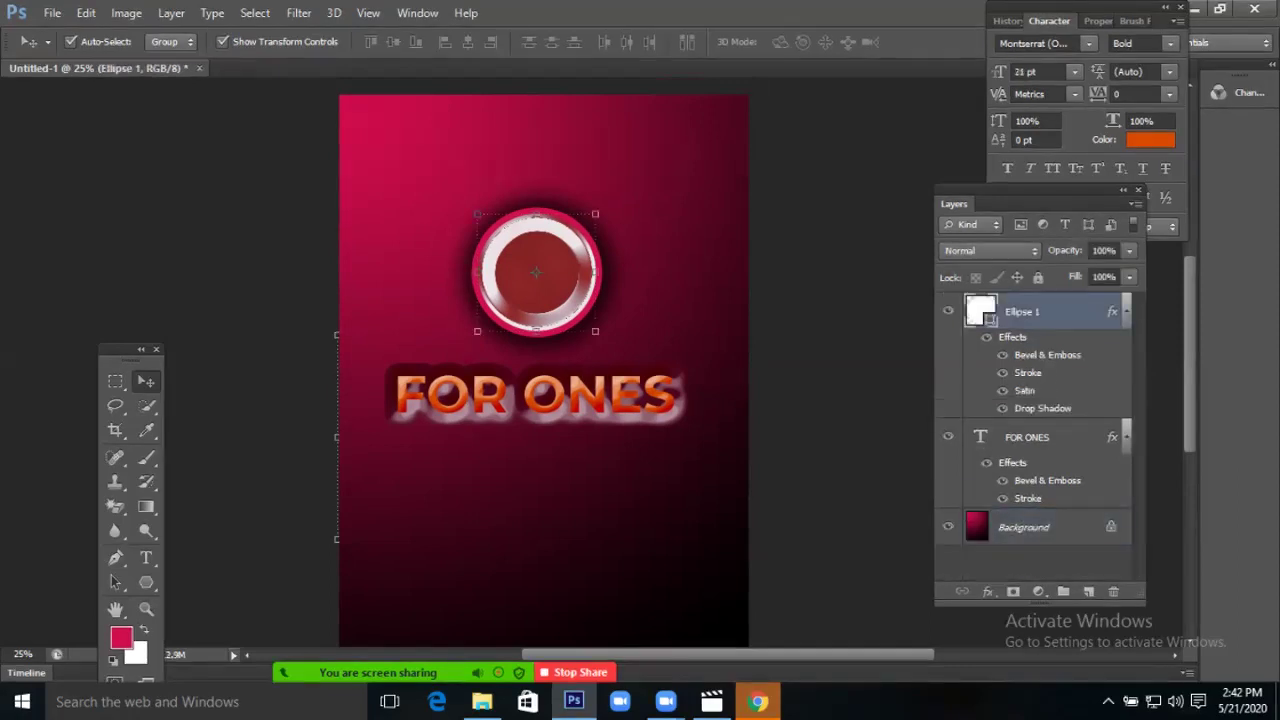
key("Delete")
key("Delete")
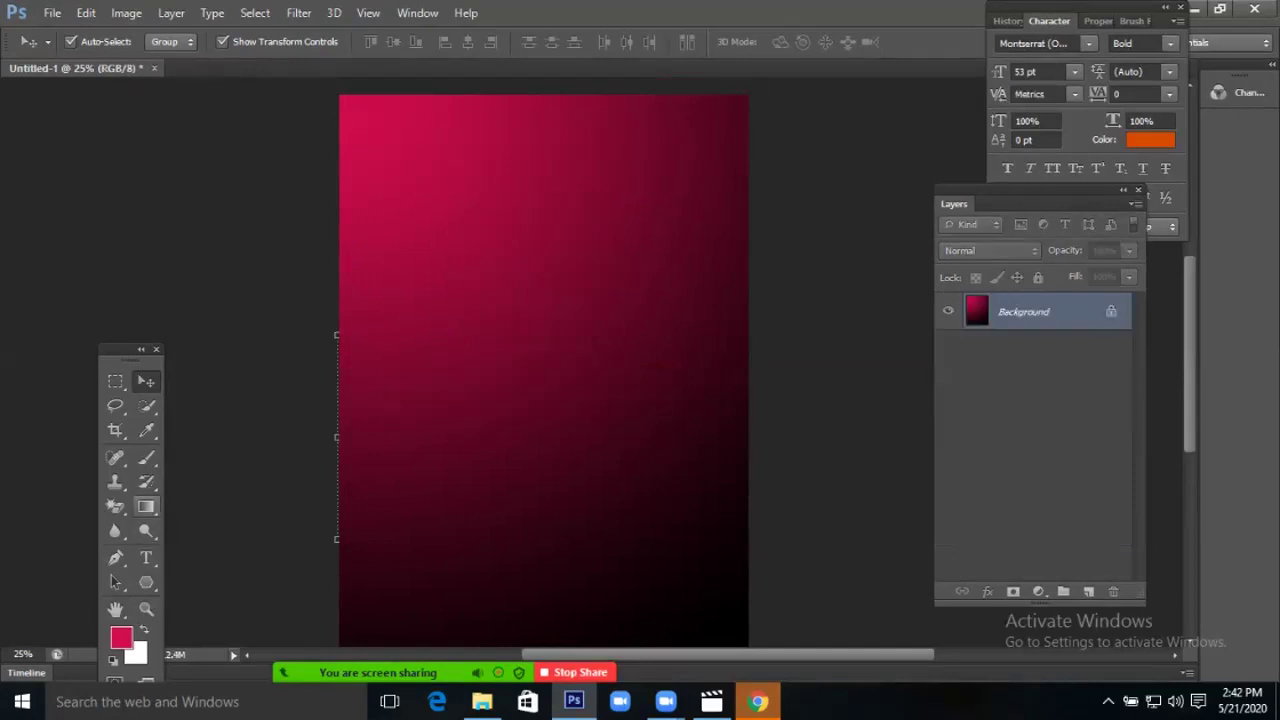
Change the gradient's black end stop to orange ff4e00 and fill the Background with the radial gradient from upper left towards lower right.
left_click(146, 507)
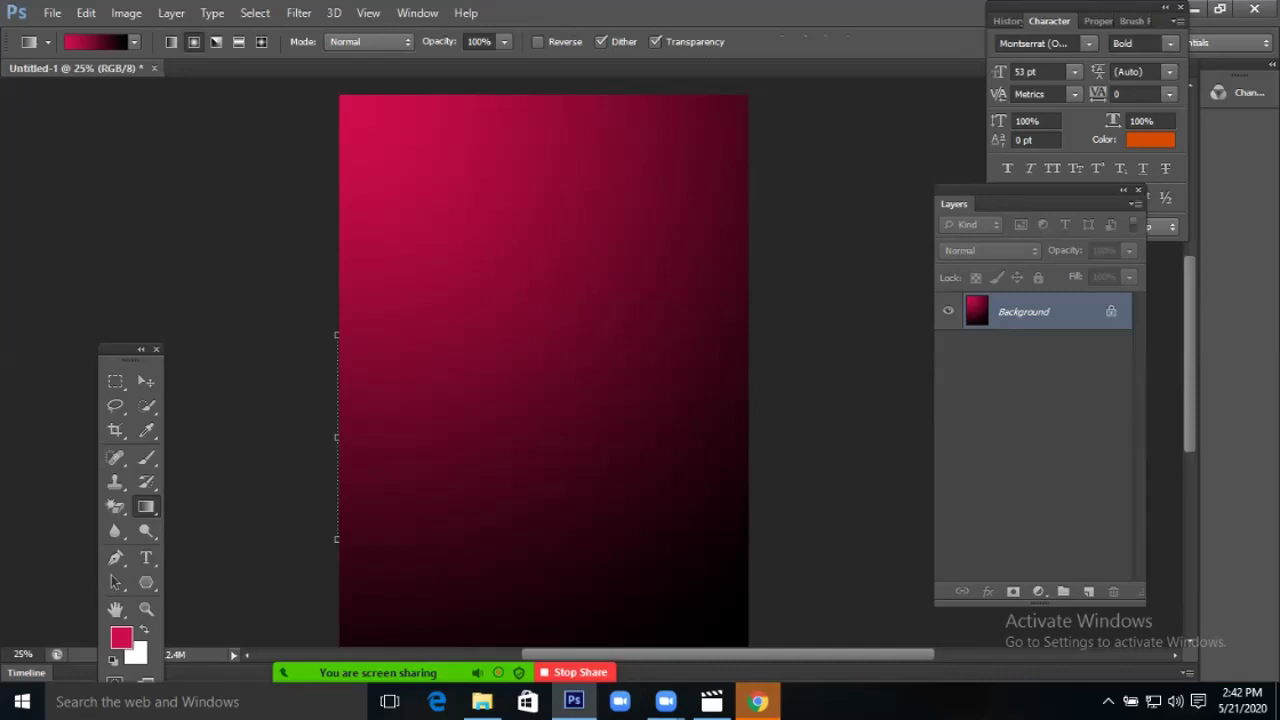
left_click(96, 42)
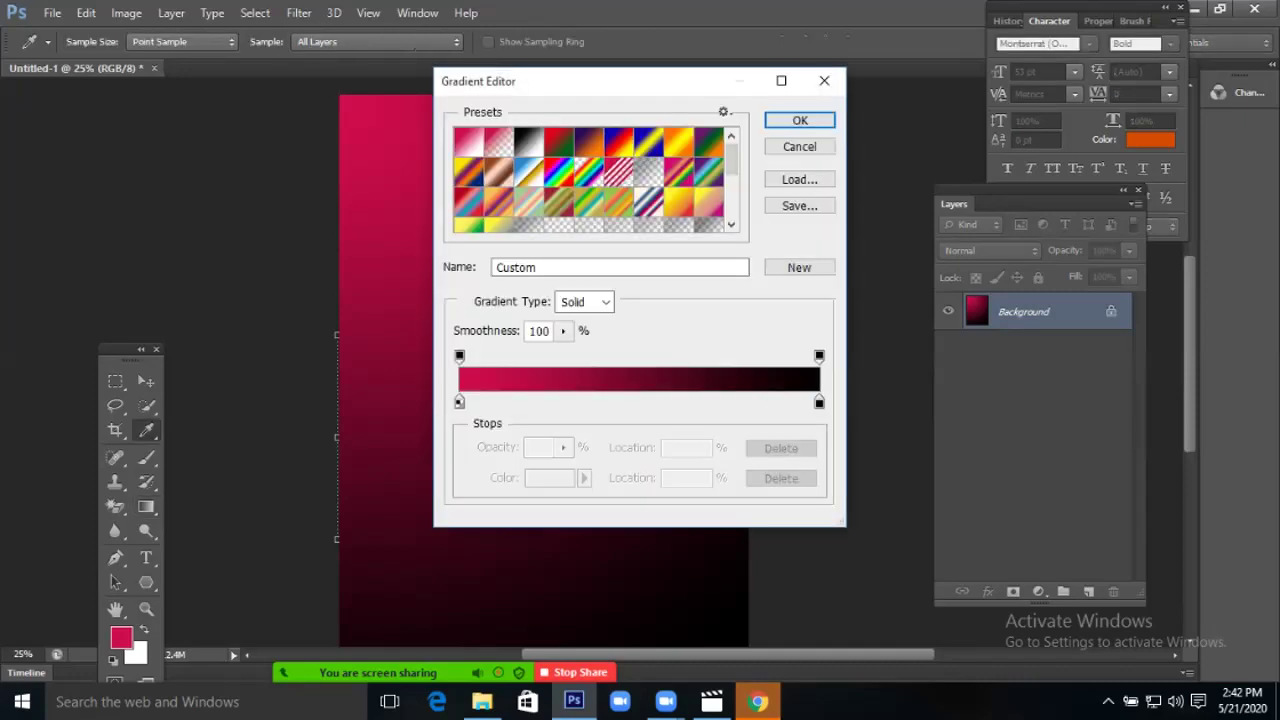
double_click(819, 402)
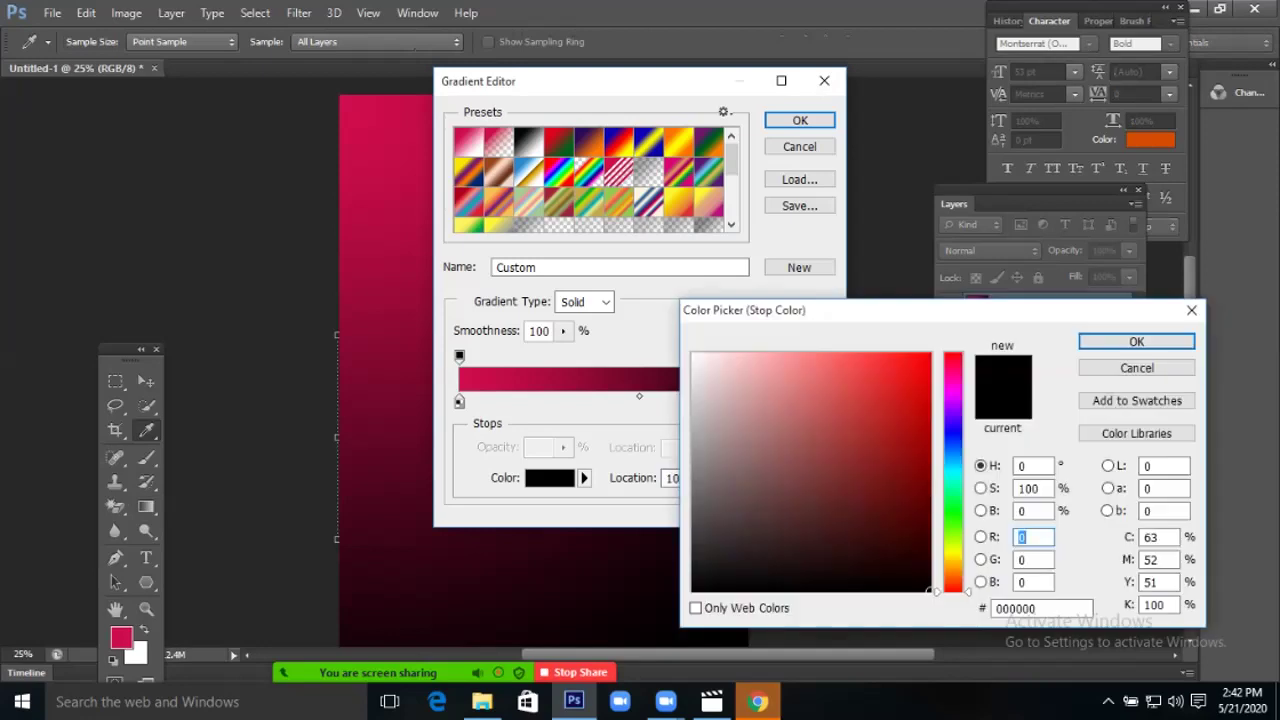
type("255")
left_click(953, 499)
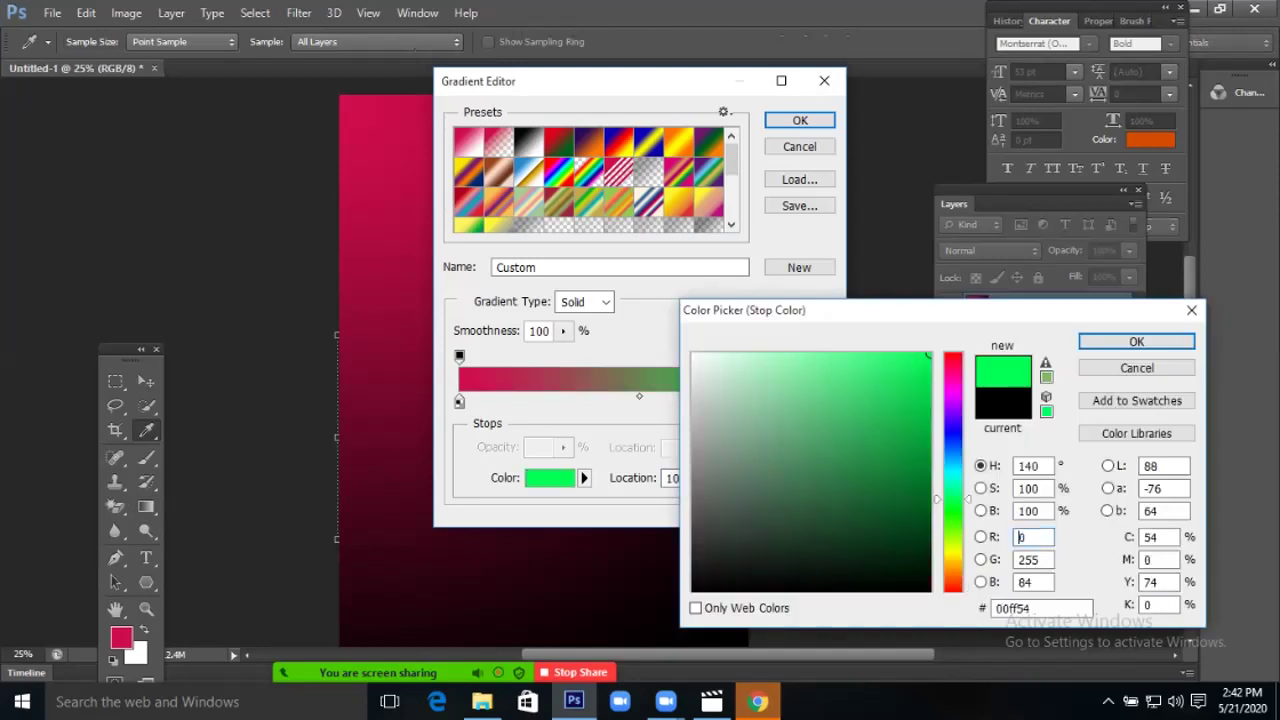
left_click(952, 460)
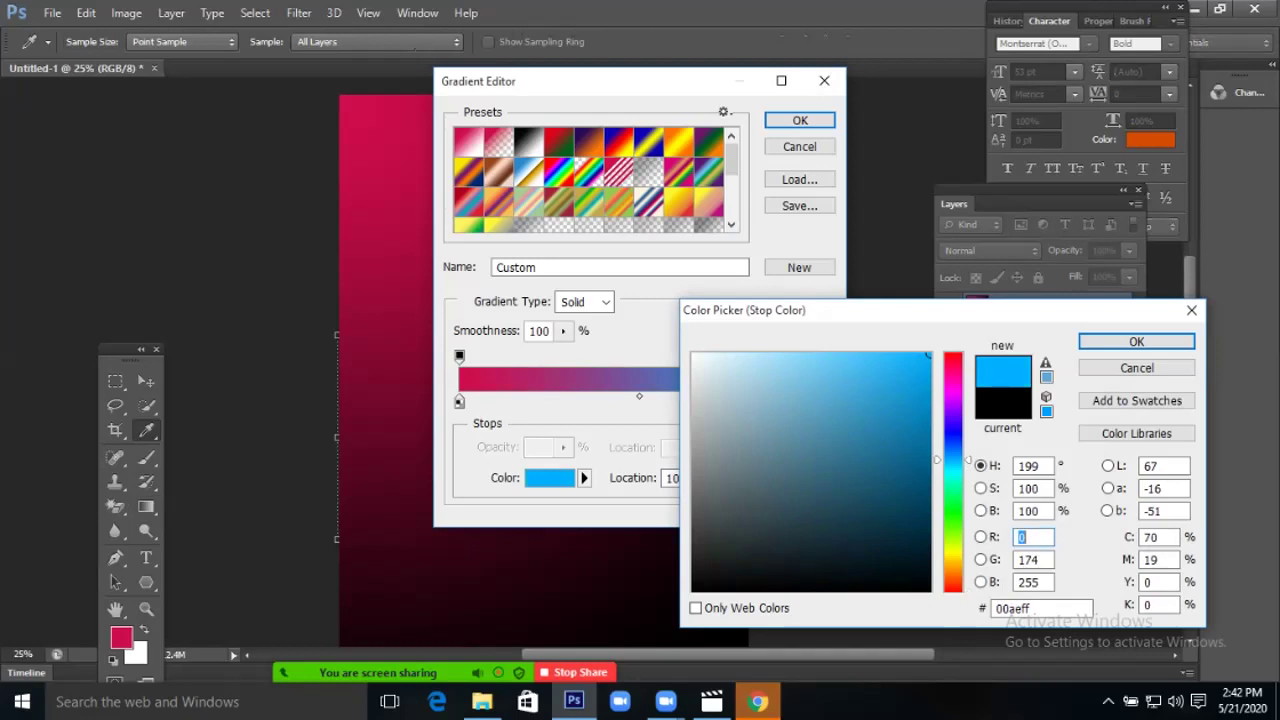
left_click_drag(952, 460, 952, 580)
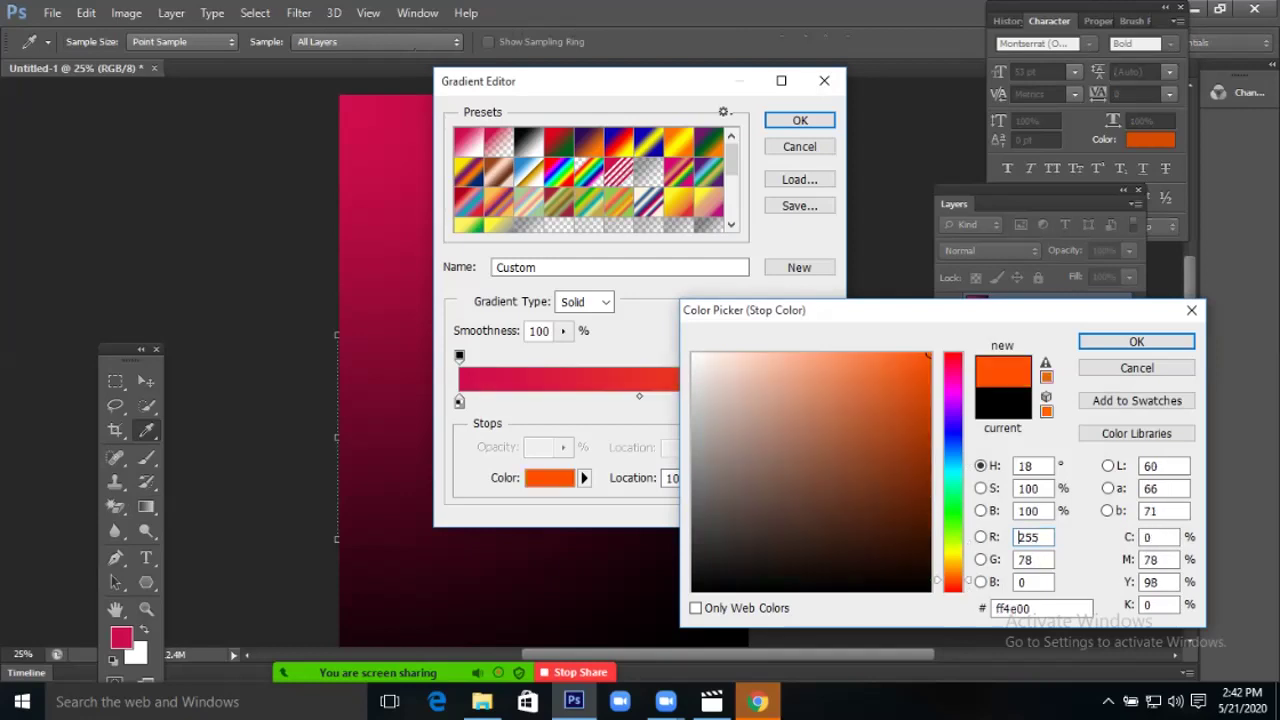
key("Return")
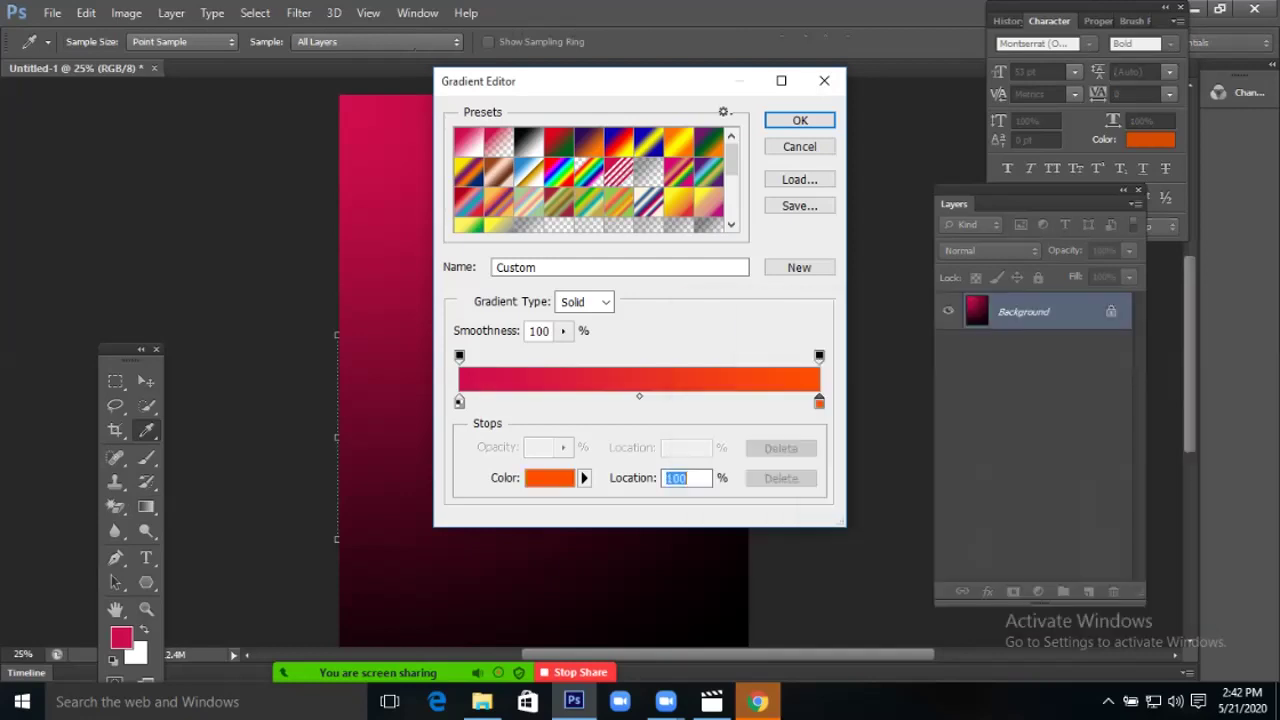
key("Return")
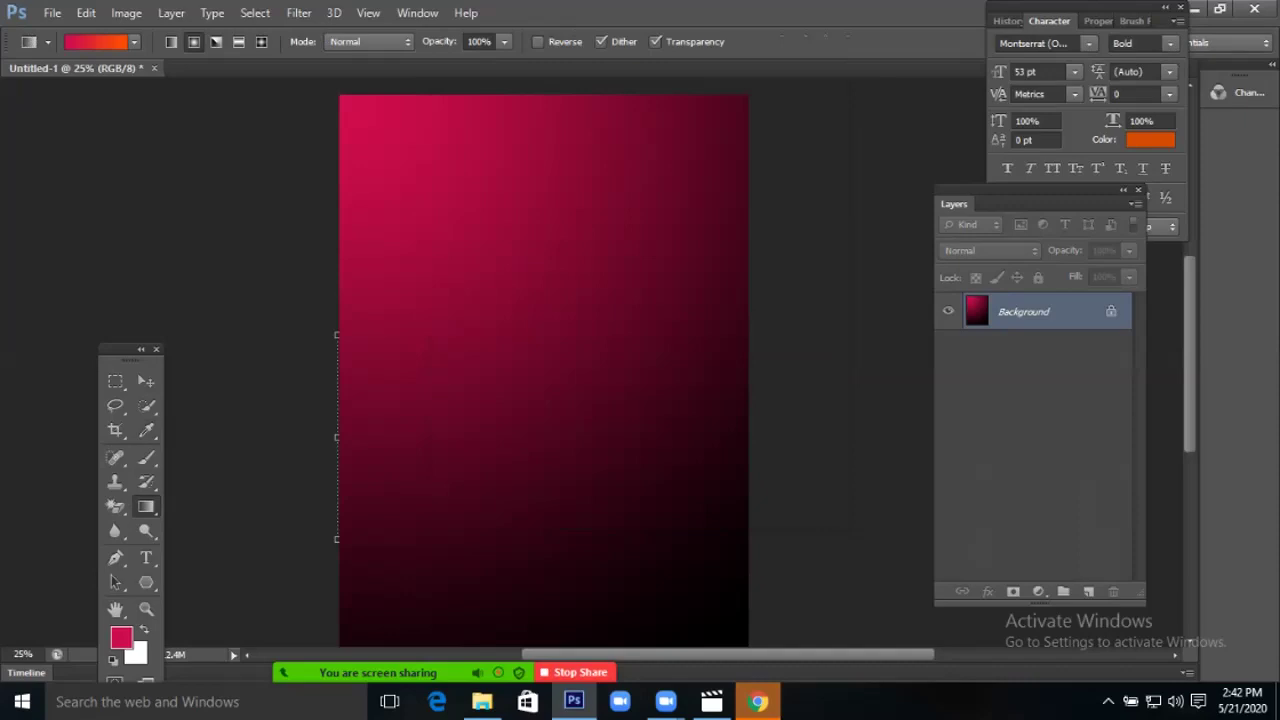
left_click_drag(403, 135, 618, 558)
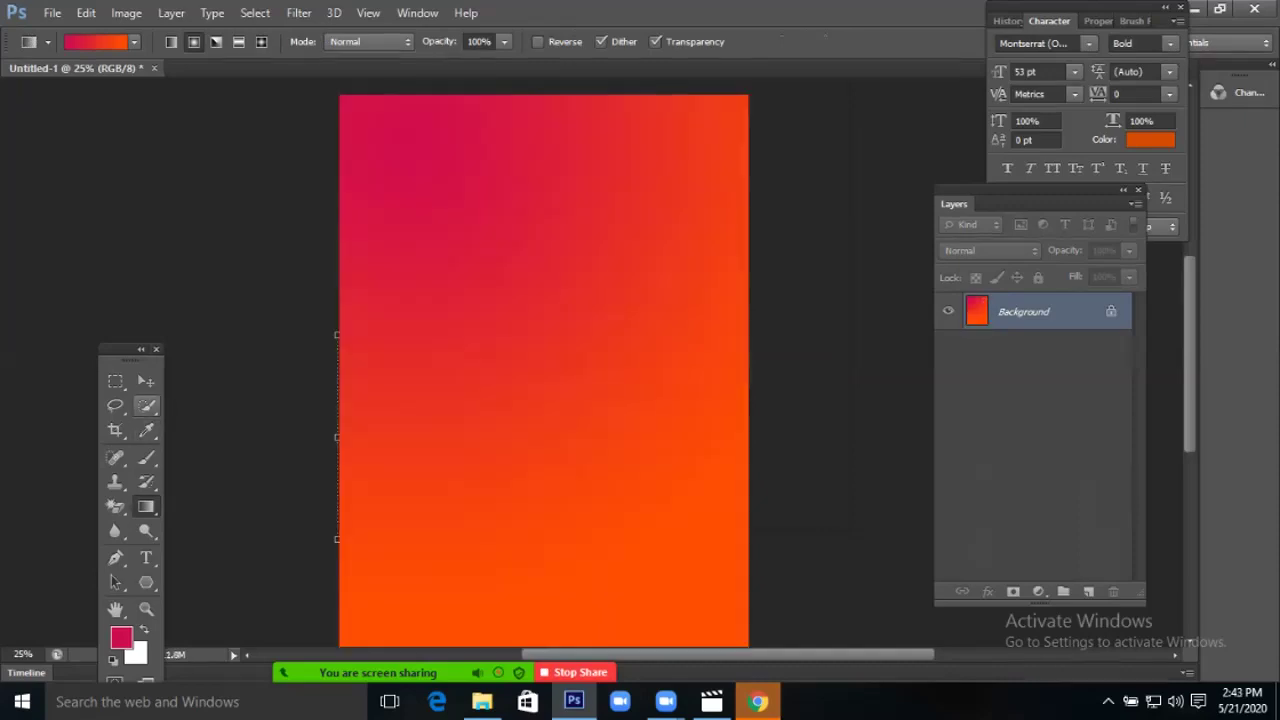
Add the text "STEM" in 53 pt Montserrat Bold at the page's left side, slightly below the middle.
left_click(146, 381)
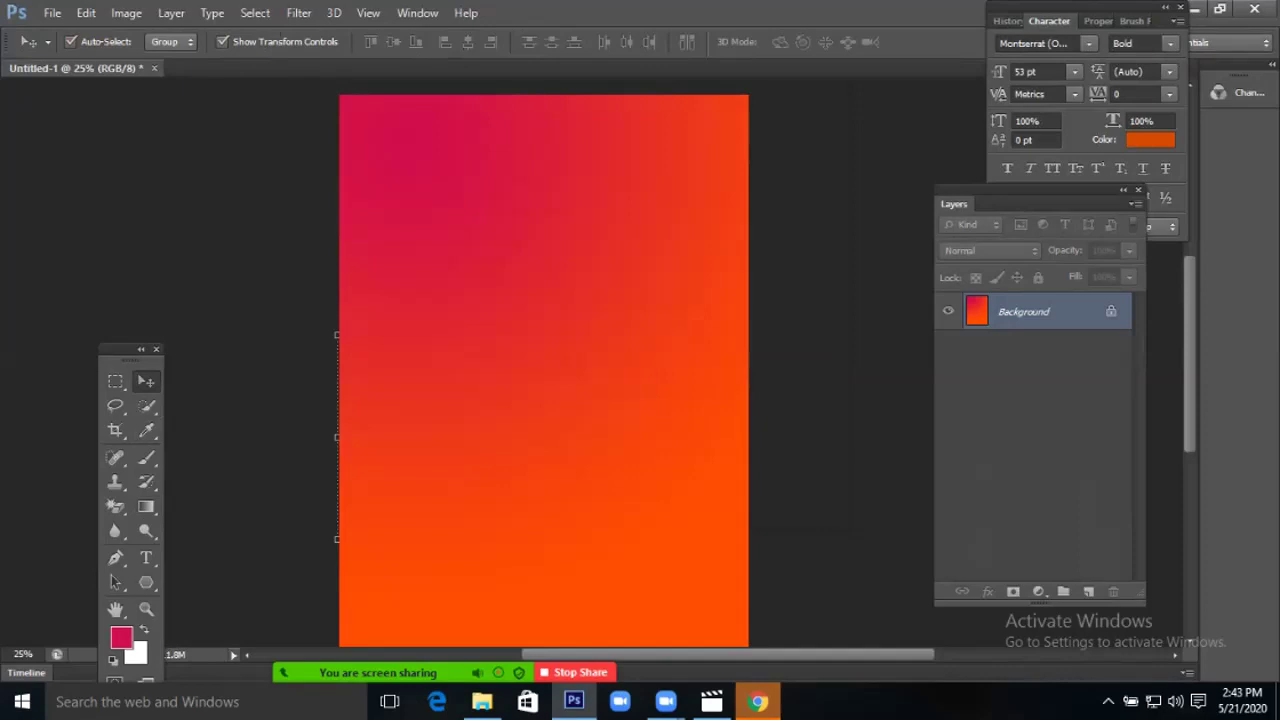
key("t")
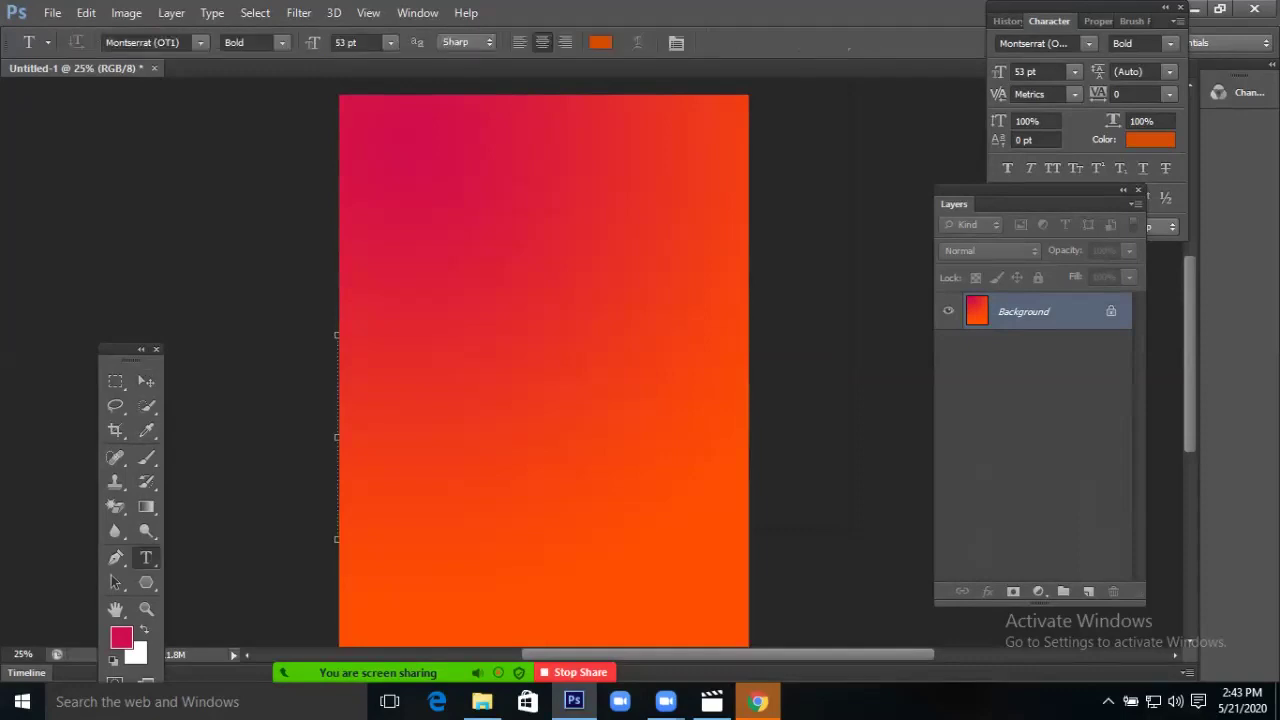
left_click(424, 440)
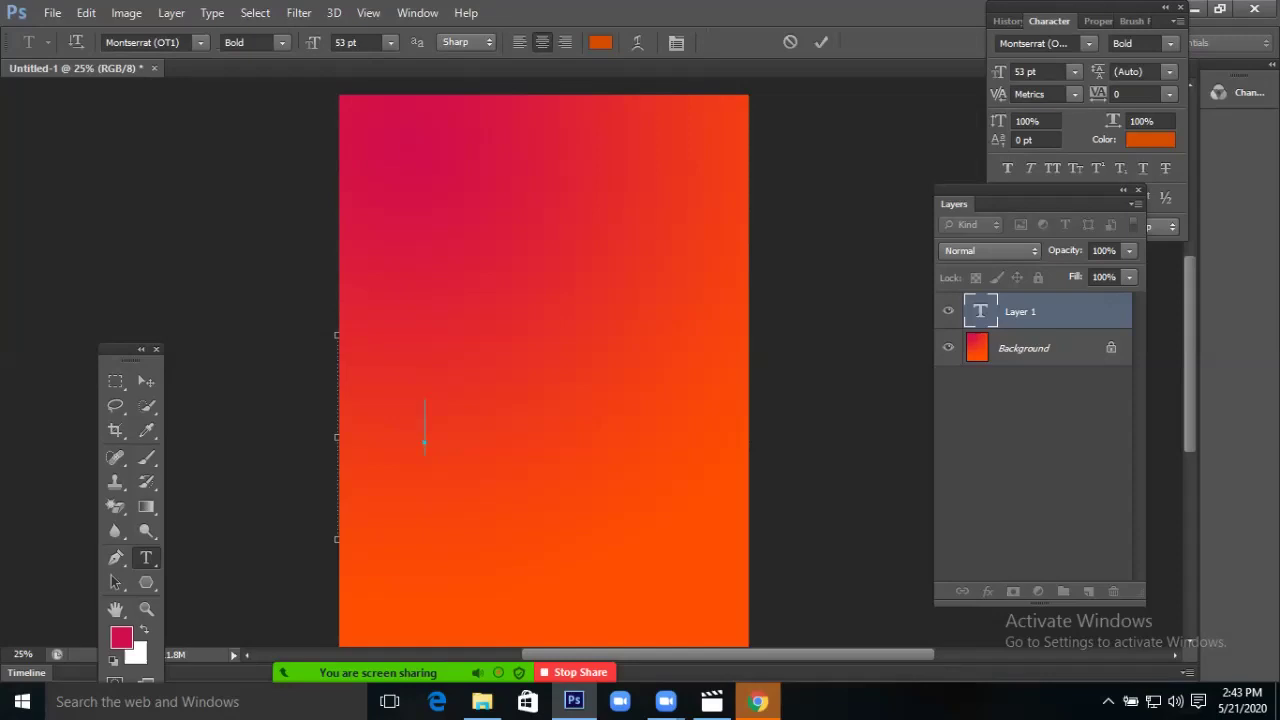
type("STEM")
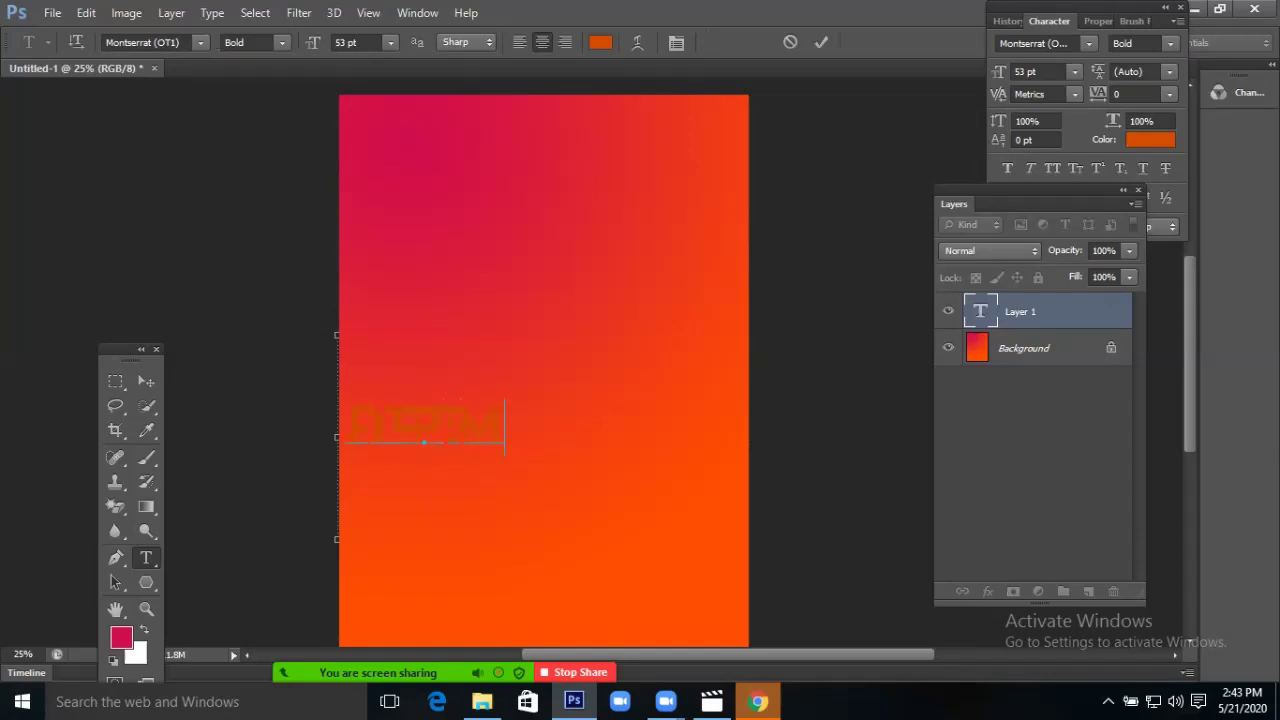